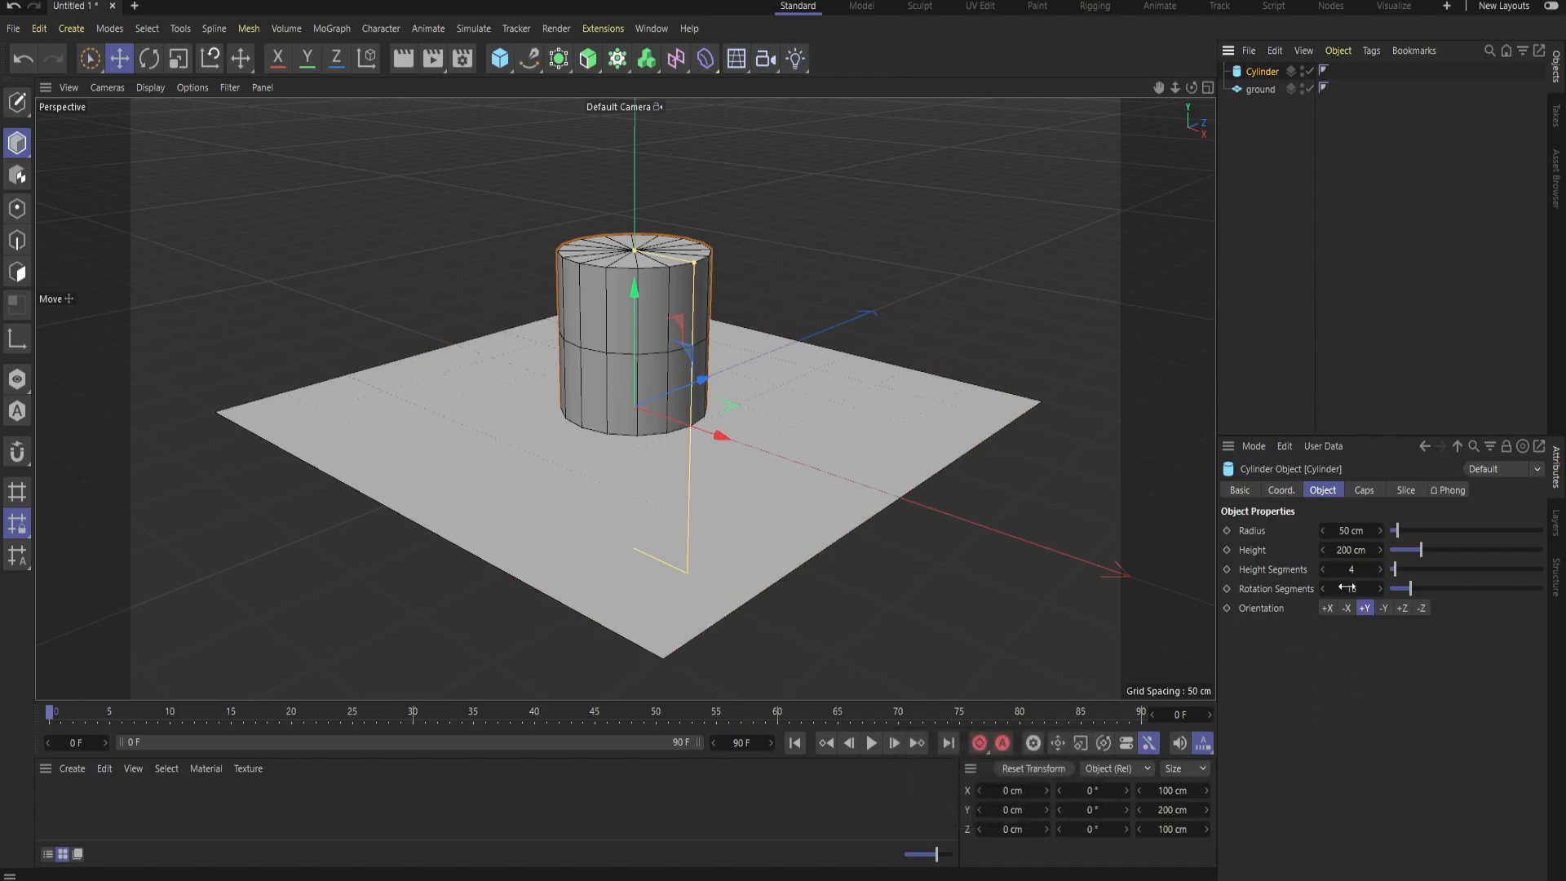
- Set the cylinder's height segments to 1 and its rotation segments to 36
{"action": "left_click_drag", "start_coordinate": [1352, 569], "coordinate": [1338, 571]}
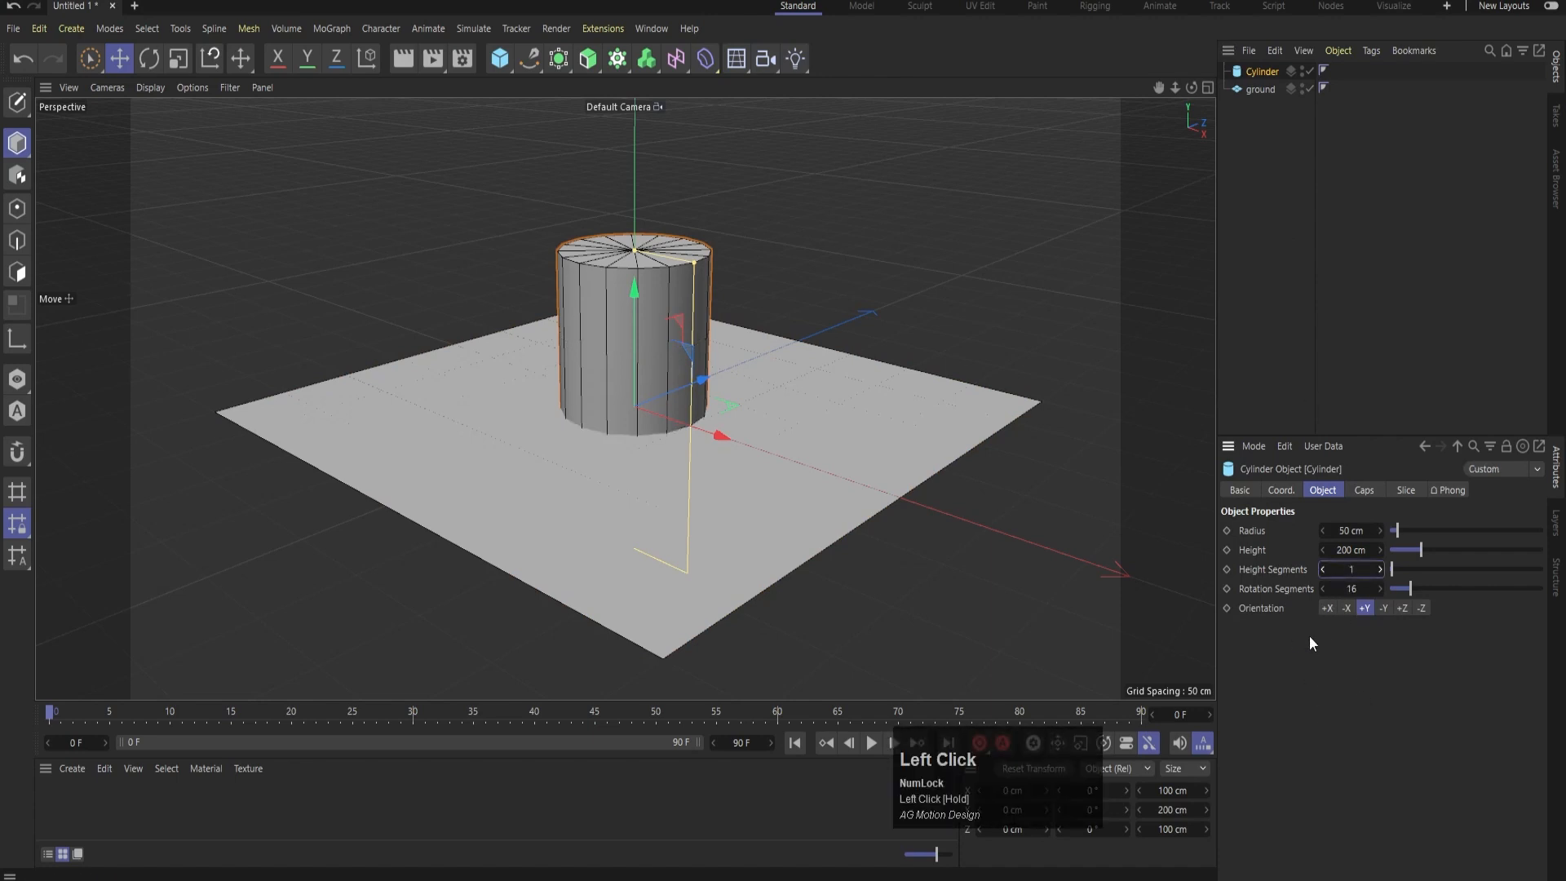
{"action": "double_click", "coordinate": [1357, 589]}
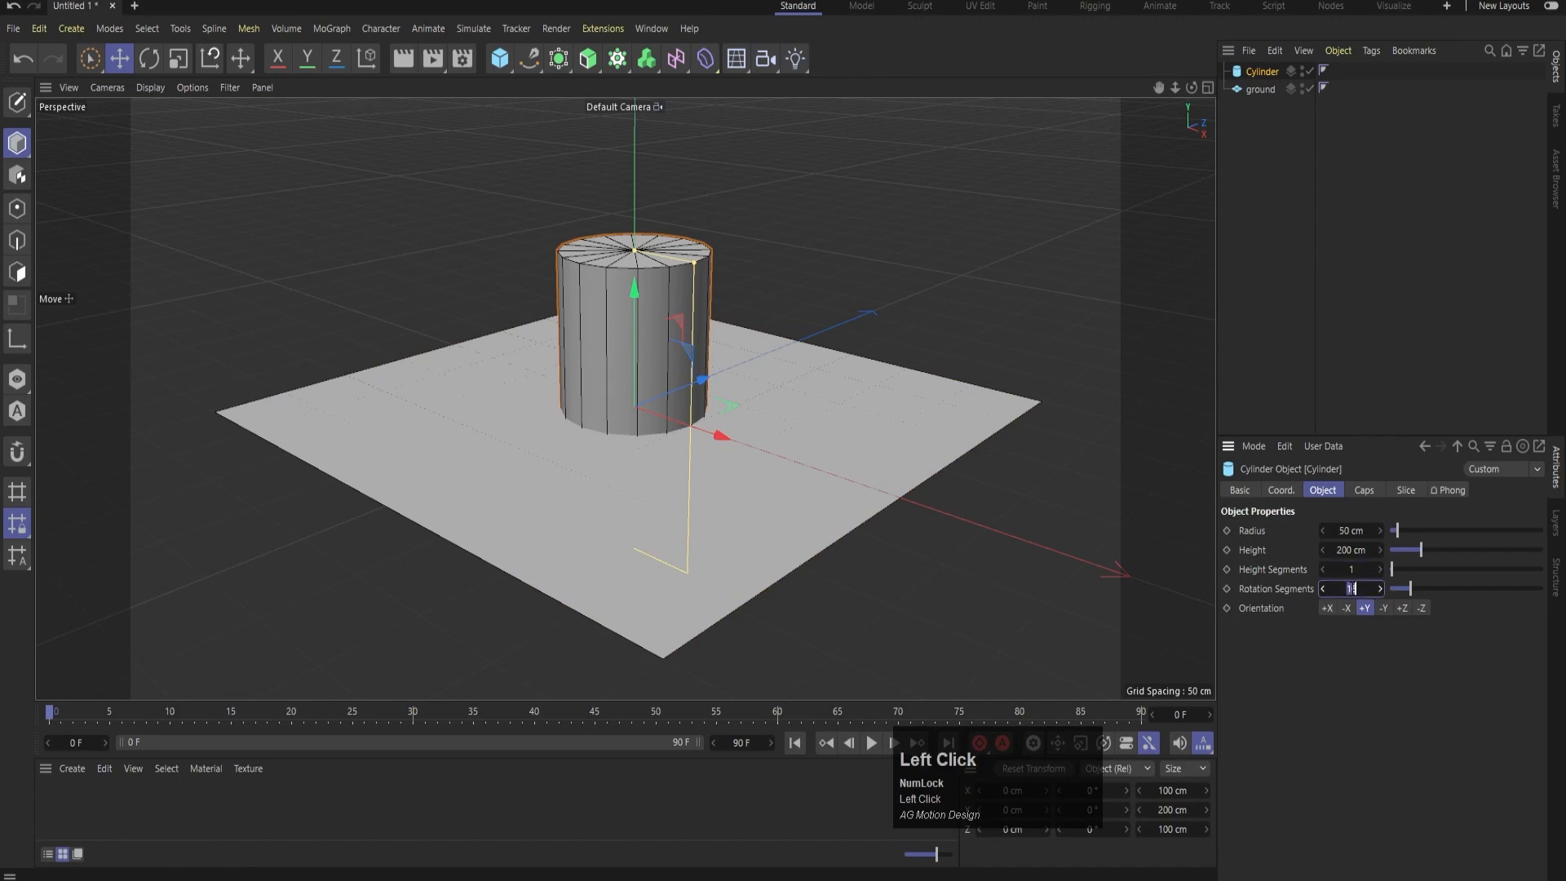
{"action": "key", "text": "Num_Lock"}
{"action": "type", "text": "-35"}
{"action": "left_click", "coordinate": [1305, 591]}
{"action": "type", "text": "36"}
{"action": "key", "text": "Return"}
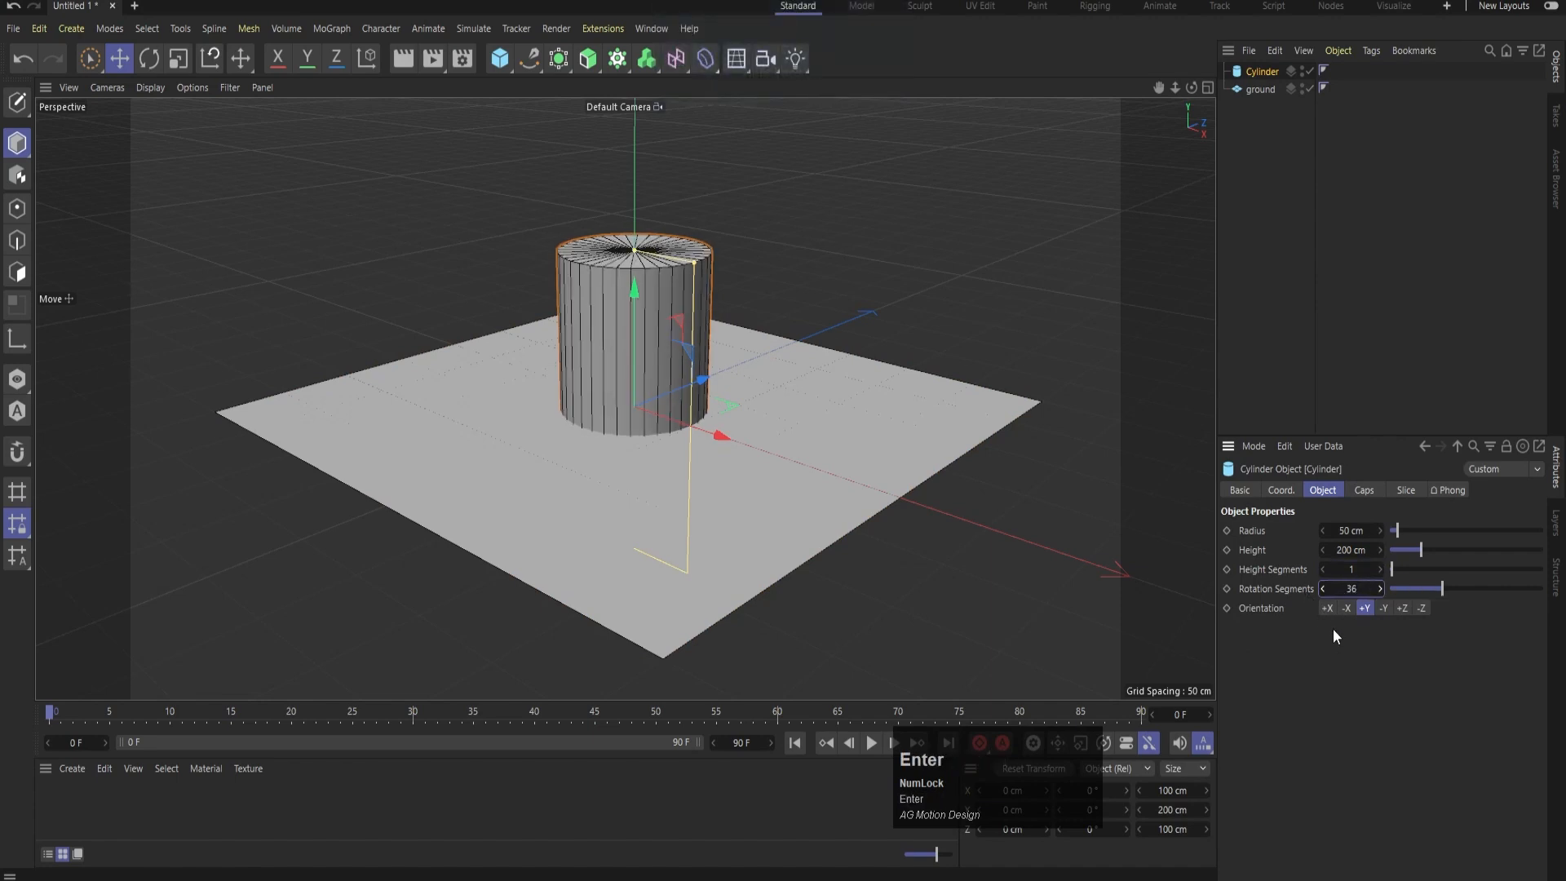
- Flatten the cylinder into a disc by setting its height to 20 cm
{"action": "left_click_drag", "start_coordinate": [1420, 550], "coordinate": [1393, 555]}
{"action": "double_click", "coordinate": [1361, 553]}
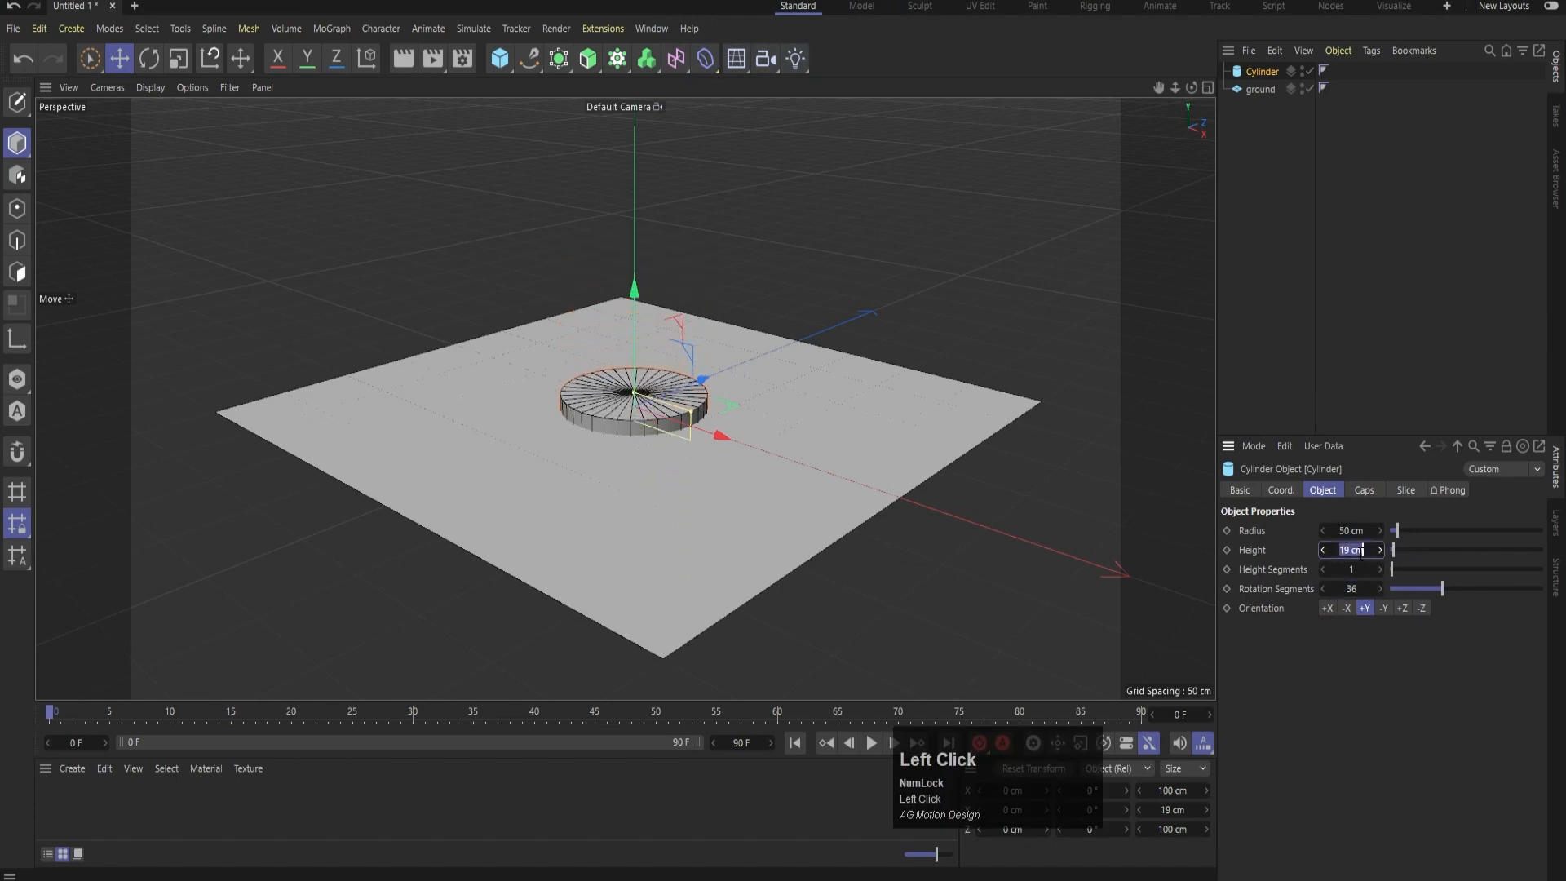
{"action": "type", "text": "20"}
{"action": "key", "text": "Return"}
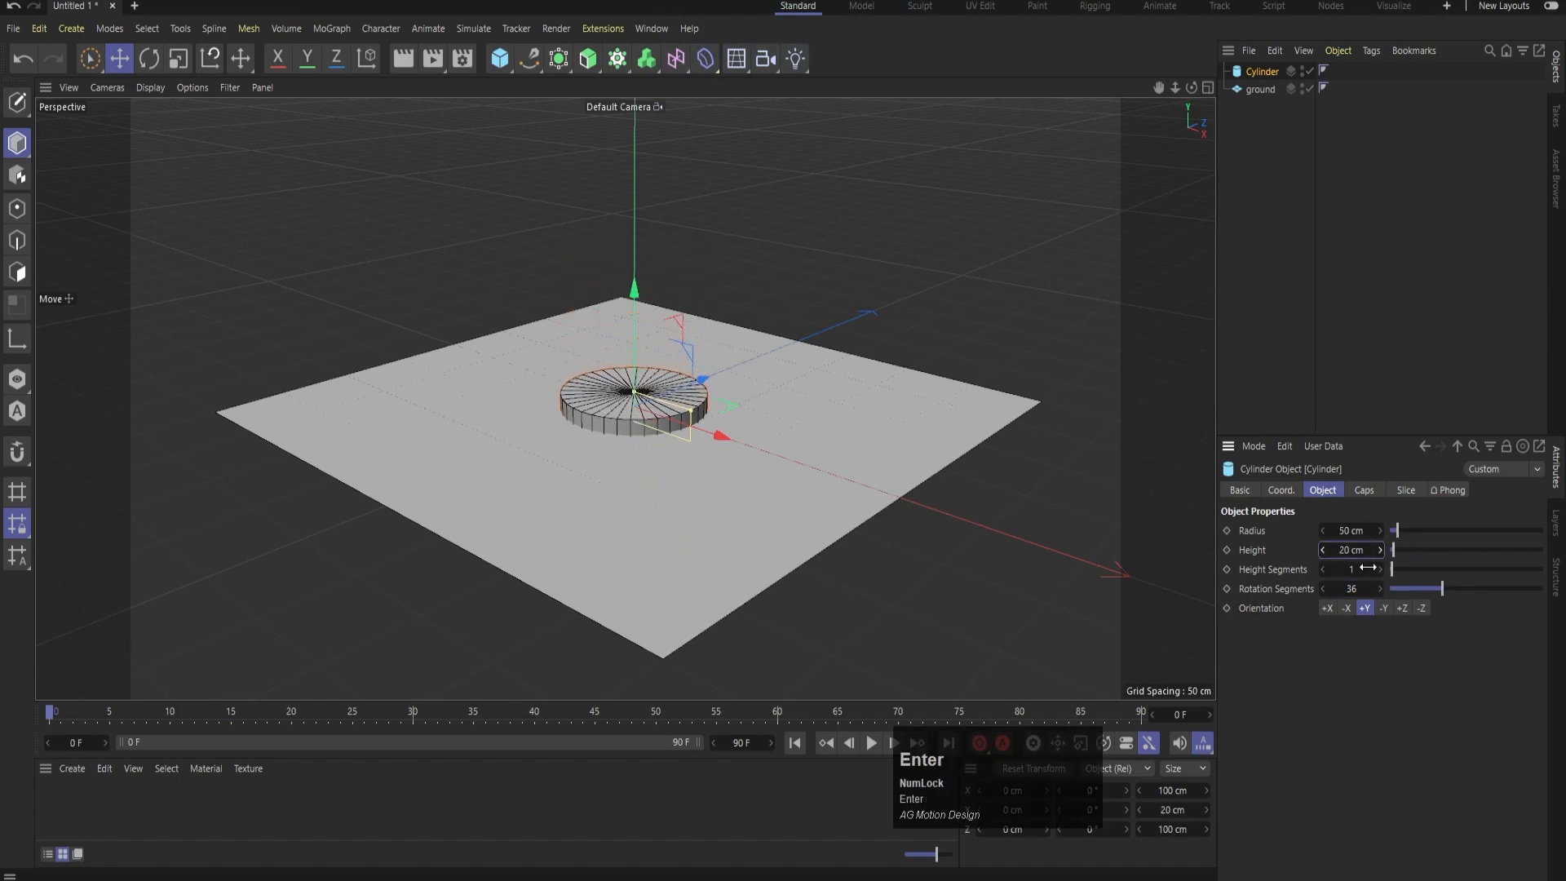
- Enable the fillet on the cylinder's caps to round the disc's edges
{"action": "left_click", "coordinate": [1361, 492]}
{"action": "left_click", "coordinate": [1288, 573]}
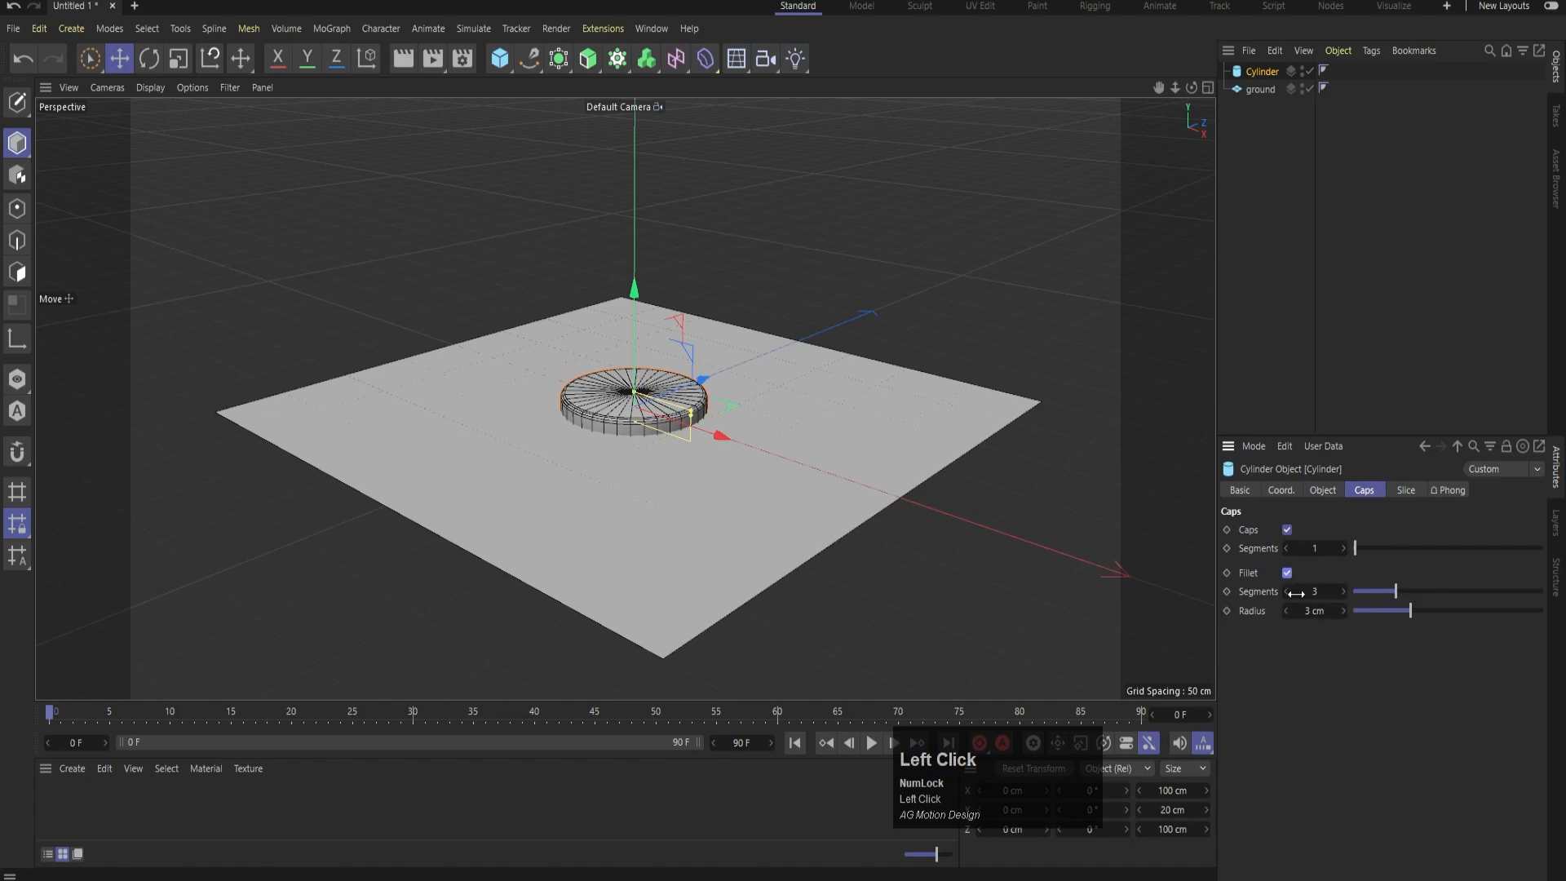
{"action": "scroll", "coordinate": [629, 415], "scroll_direction": "up", "scroll_amount": 3}
{"action": "scroll", "coordinate": [632, 420], "scroll_direction": "down", "scroll_amount": 5}
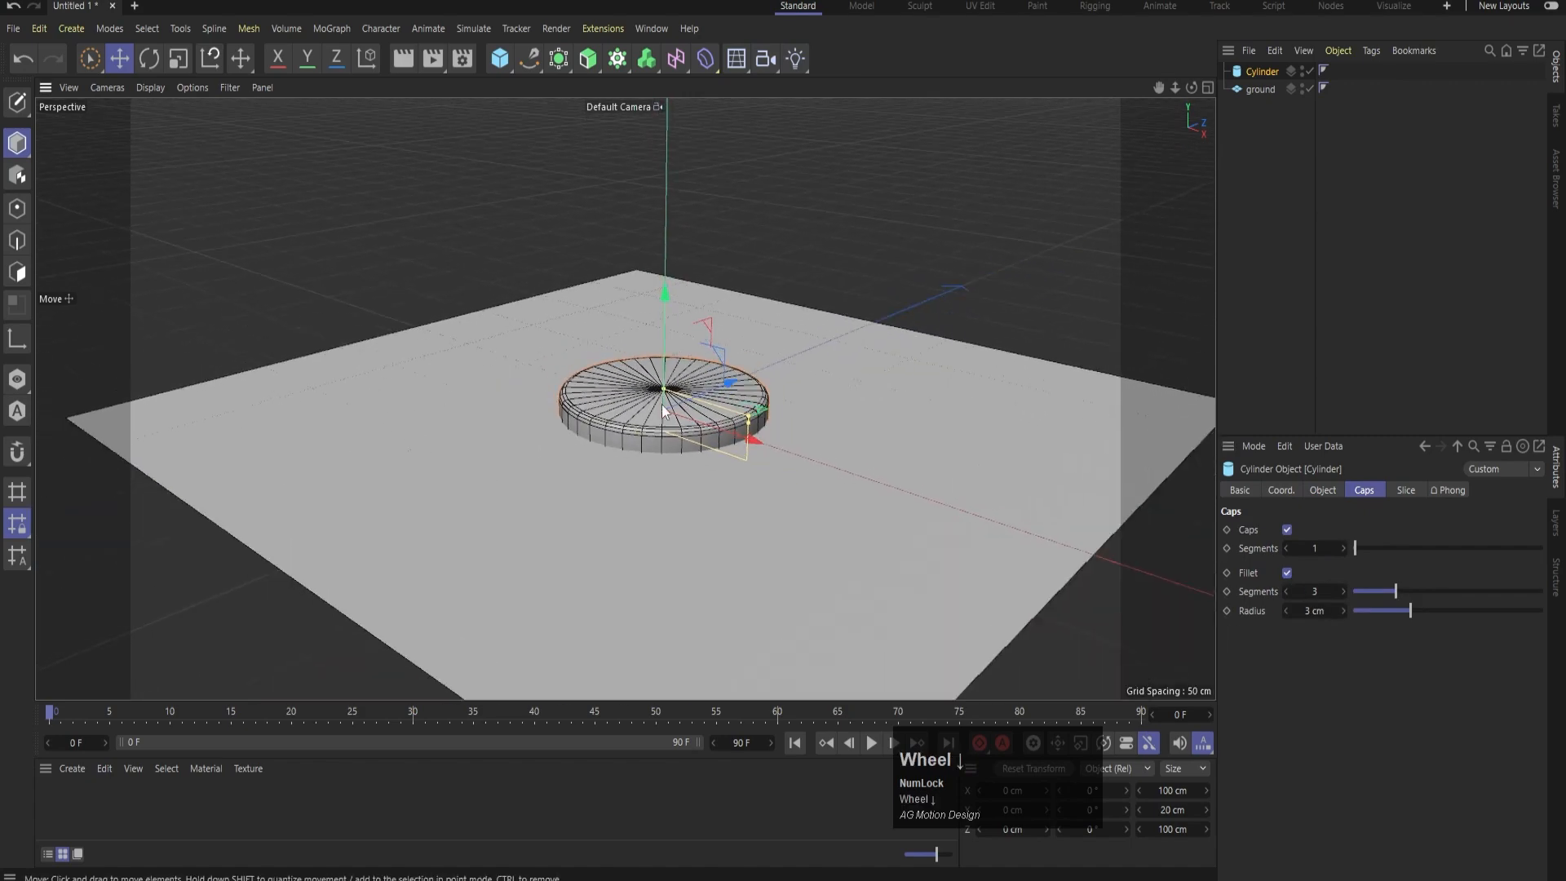
{"action": "middle_click", "coordinate": [770, 368]}
{"action": "middle_click", "coordinate": [525, 292]}
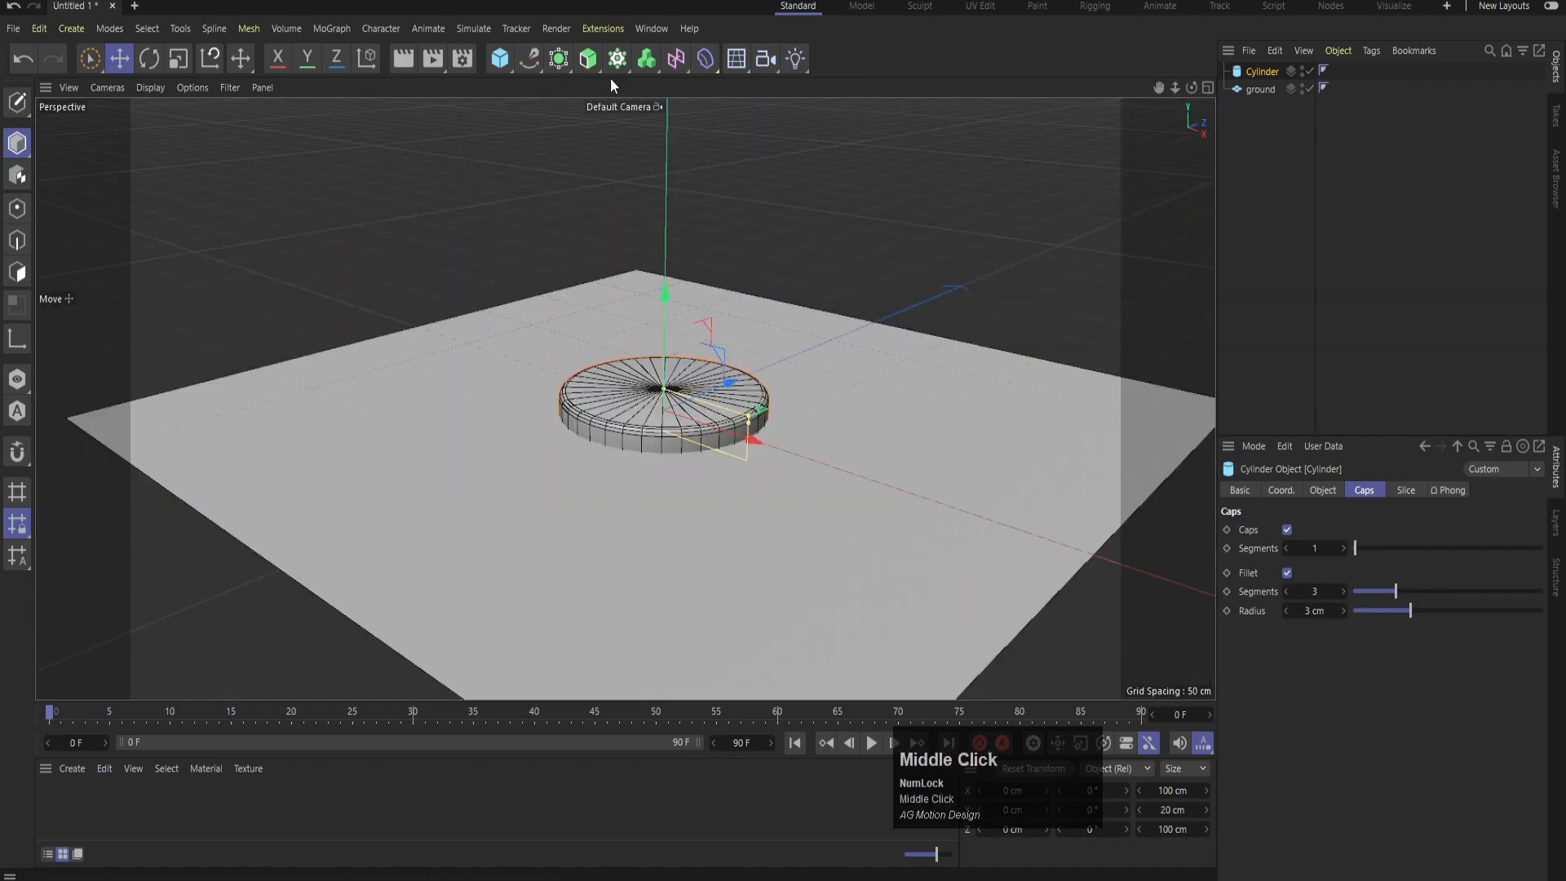
- Add a Cloner object and make the cylinder its child
{"action": "left_click", "coordinate": [562, 69]}
{"action": "left_click", "coordinate": [564, 68]}
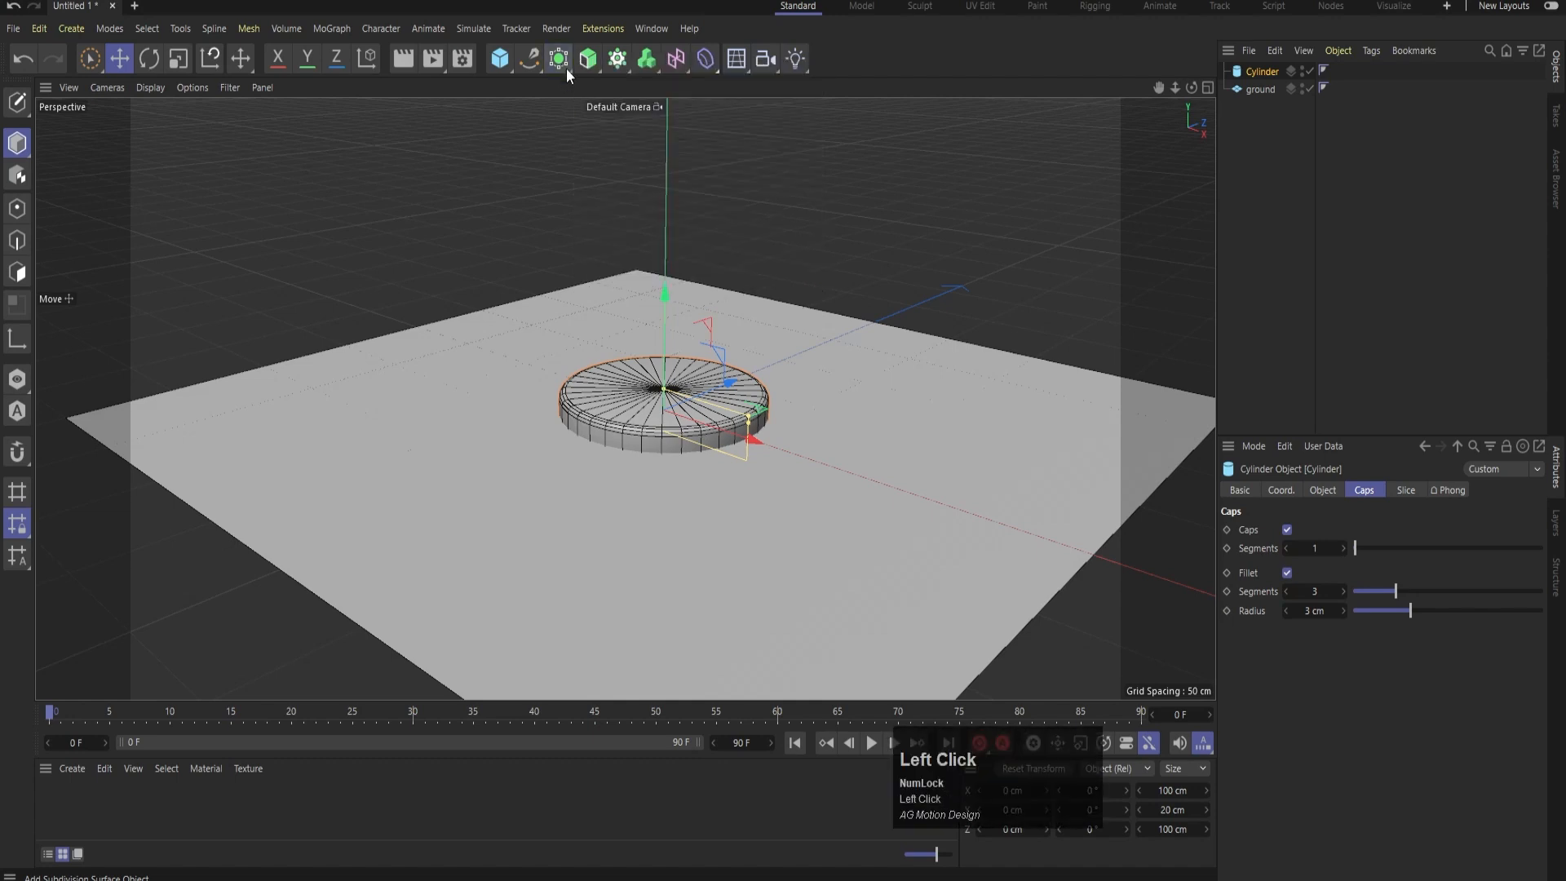
{"action": "left_click", "coordinate": [594, 69]}
{"action": "left_click", "coordinate": [621, 61]}
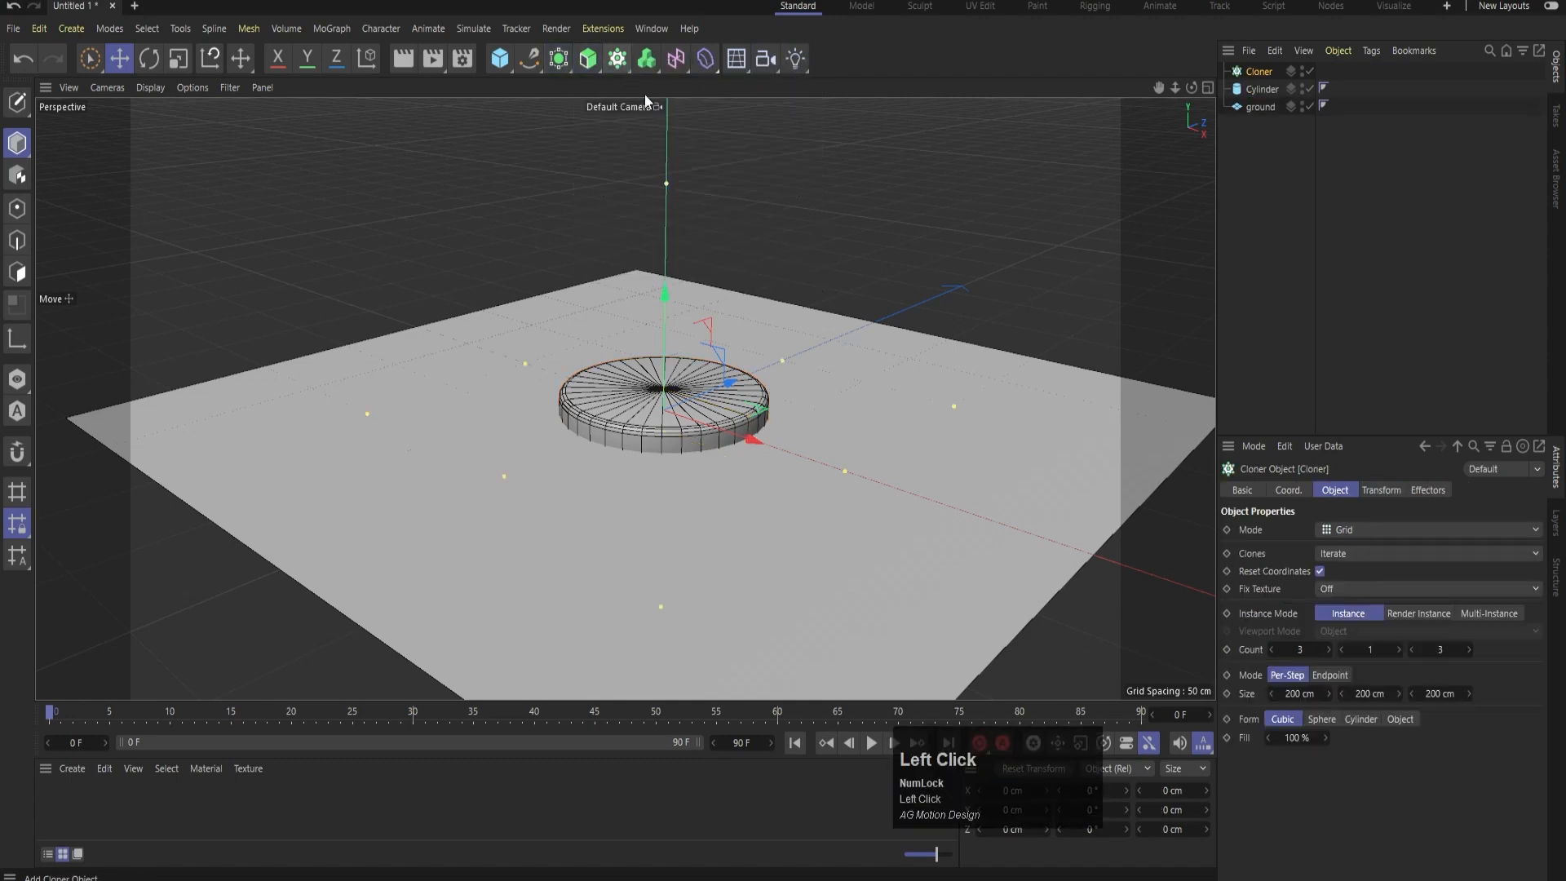
{"action": "left_click_drag", "start_coordinate": [1260, 95], "coordinate": [1250, 72]}
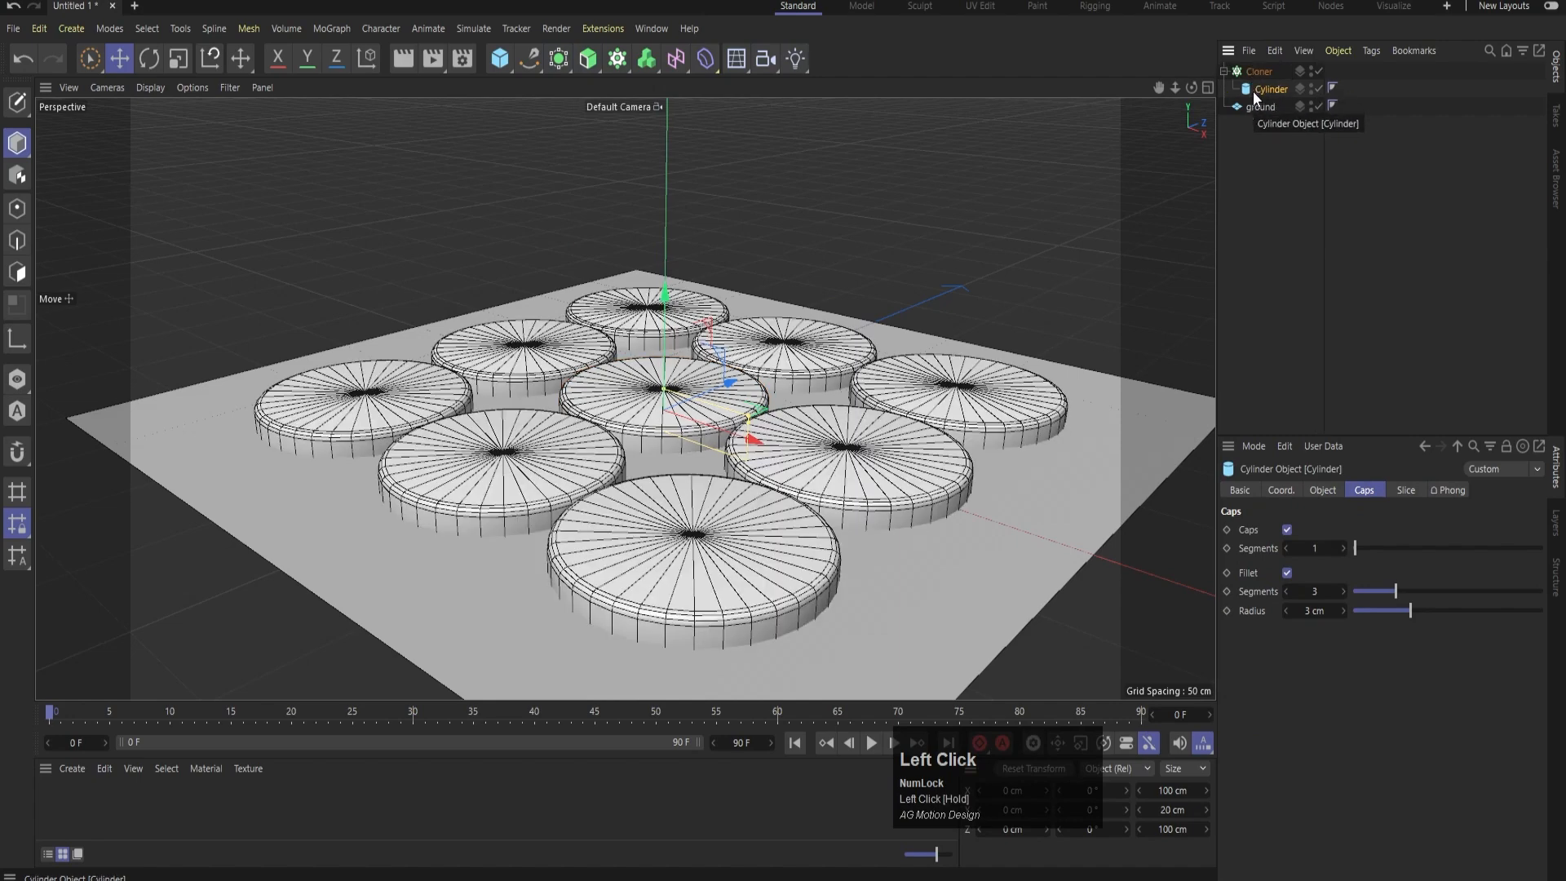
- Switch the Cloner's mode from Grid to Linear
{"action": "left_click", "coordinate": [1251, 71]}
{"action": "left_click", "coordinate": [1332, 532]}
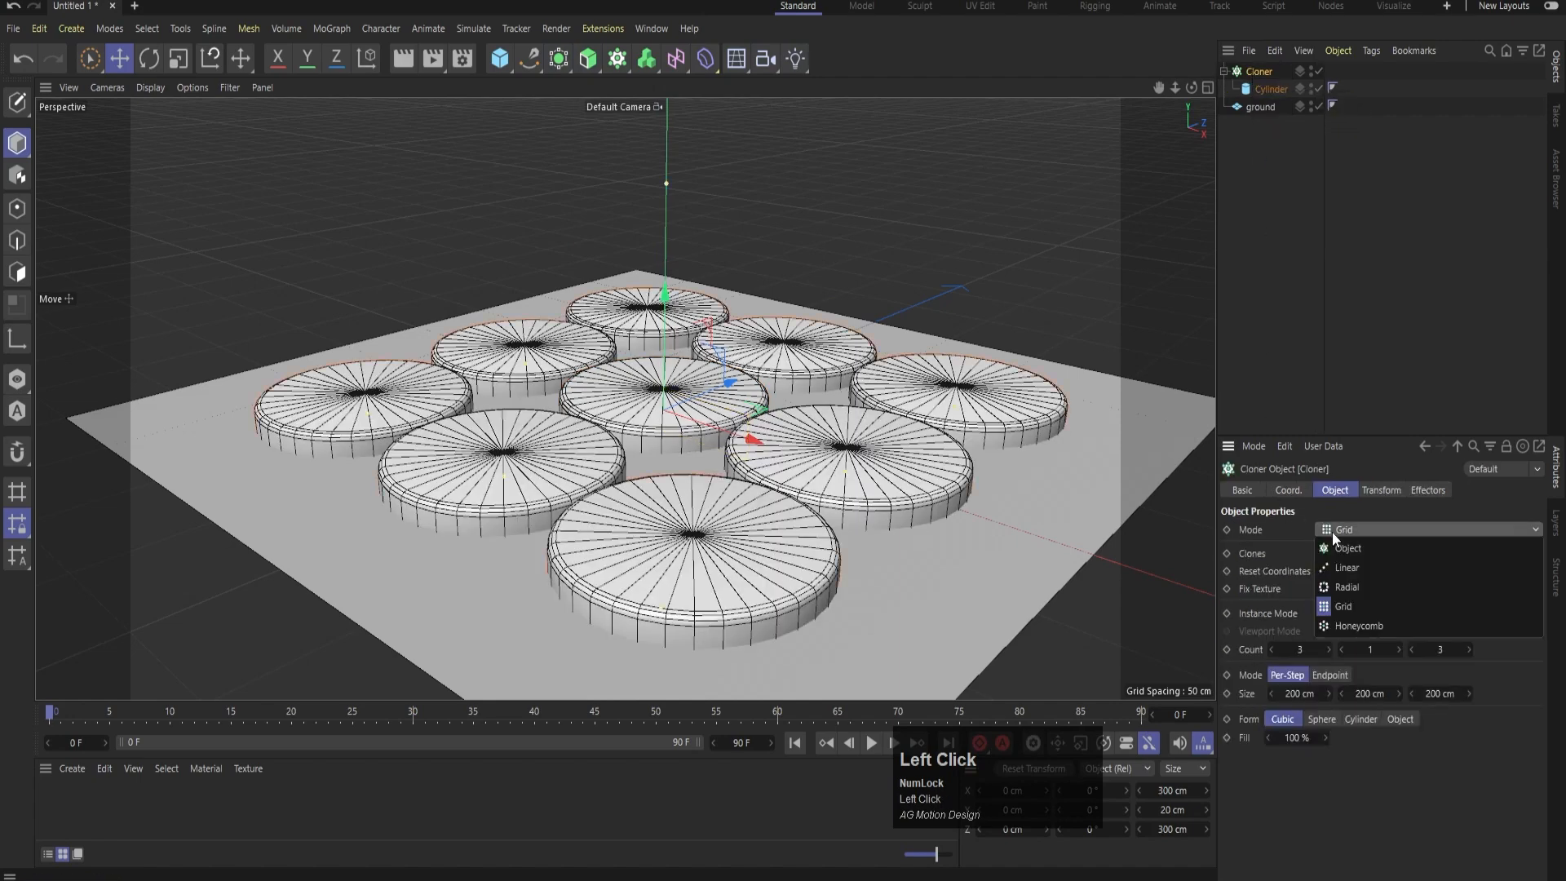
{"action": "left_click", "coordinate": [1339, 567]}
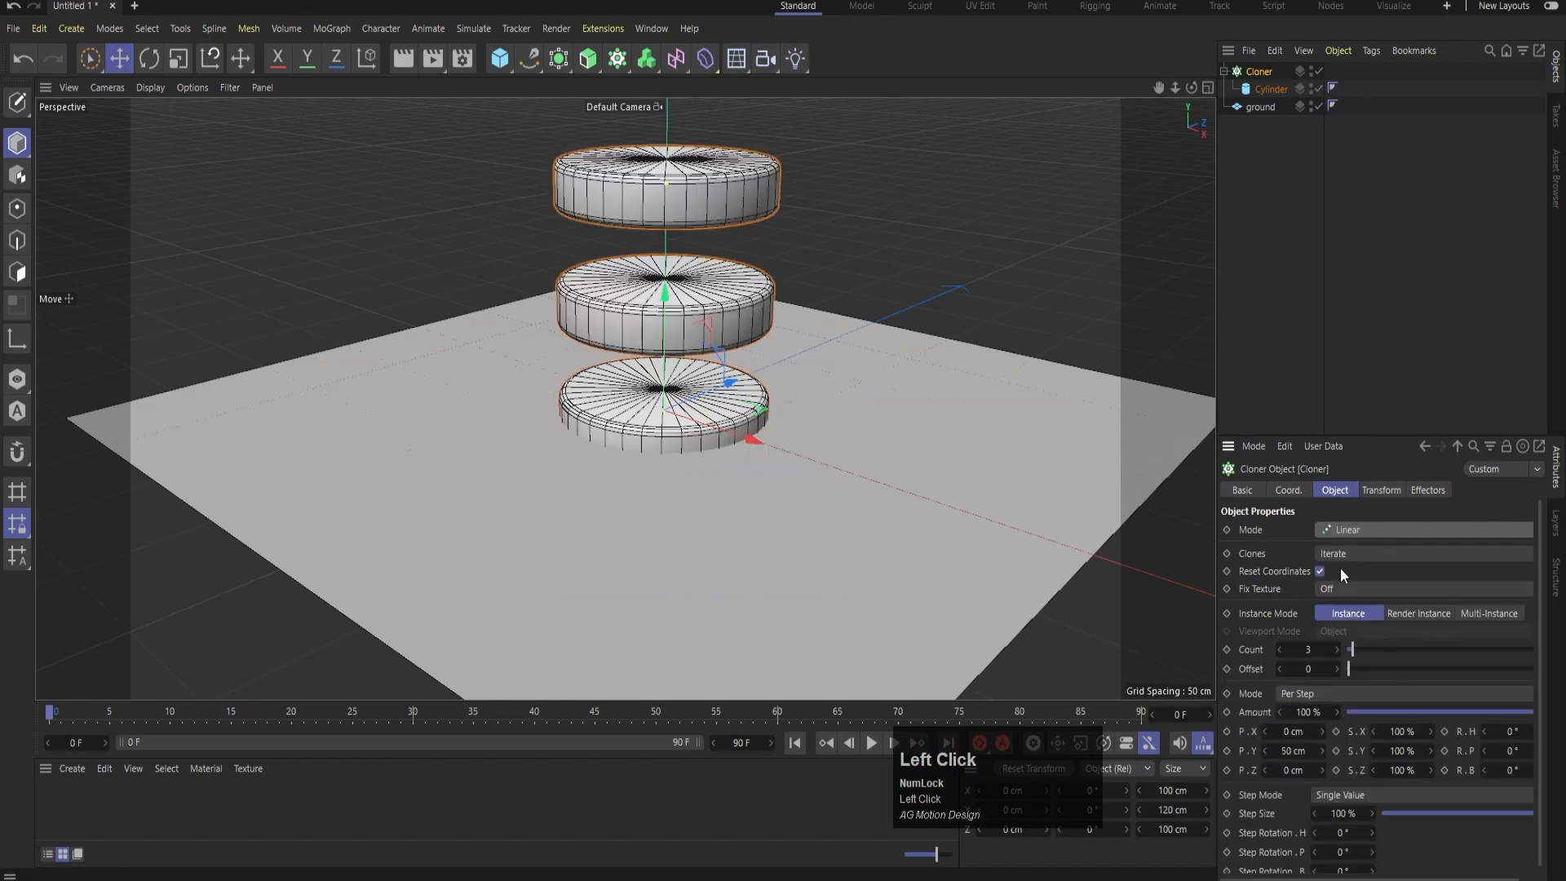
{"action": "scroll", "coordinate": [672, 521], "scroll_direction": "down", "scroll_amount": 2}
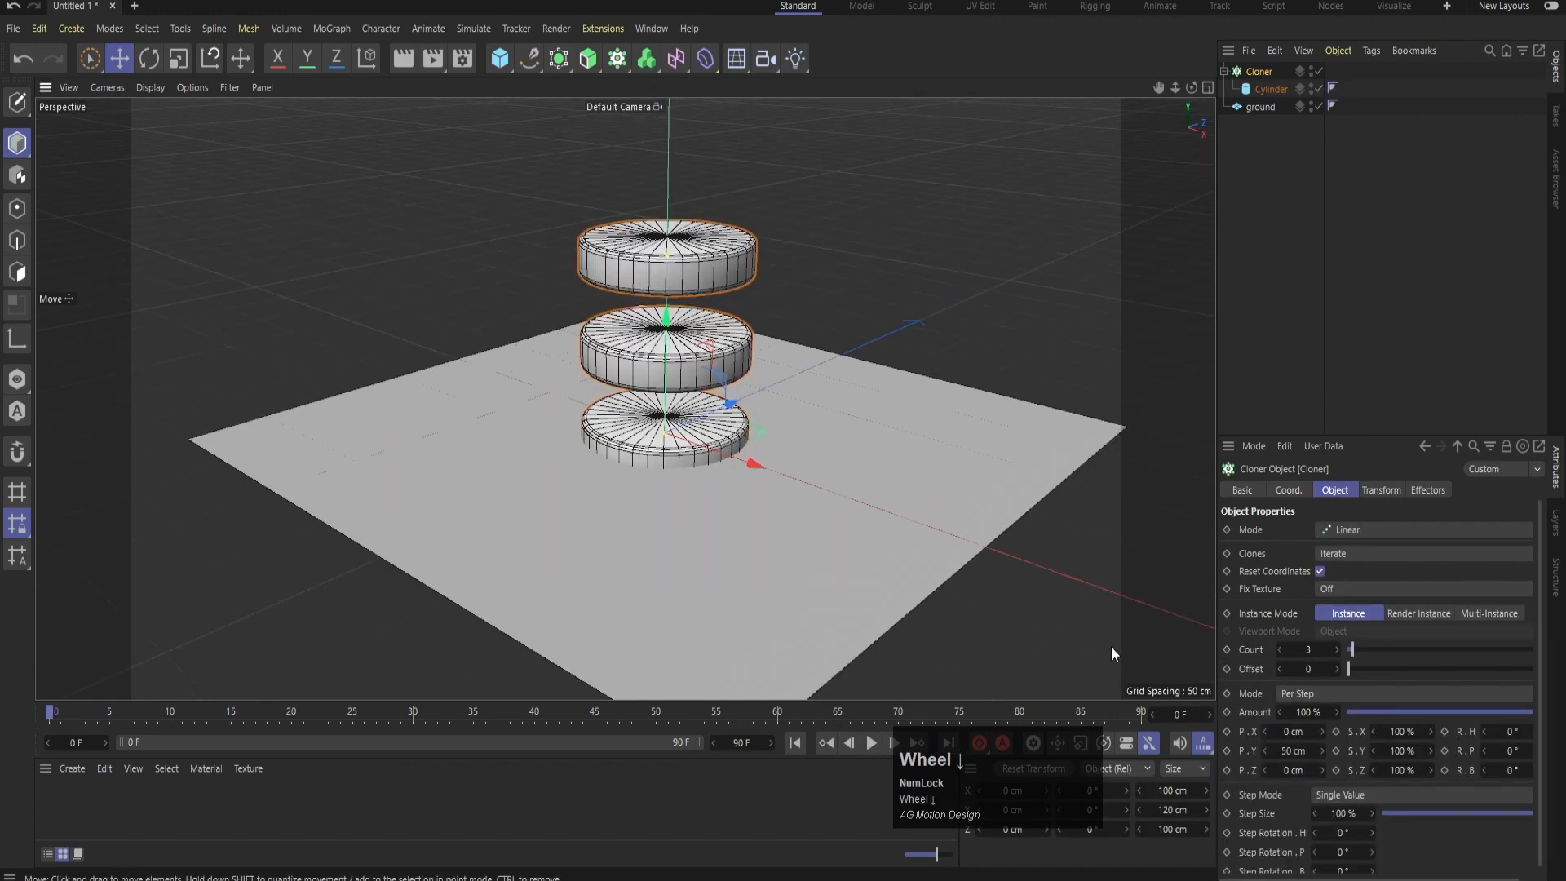
- Check the cylinder's height and set the Cloner's per-step Y position to 20 cm so the discs stack directly on each other
{"action": "left_click", "coordinate": [1264, 89]}
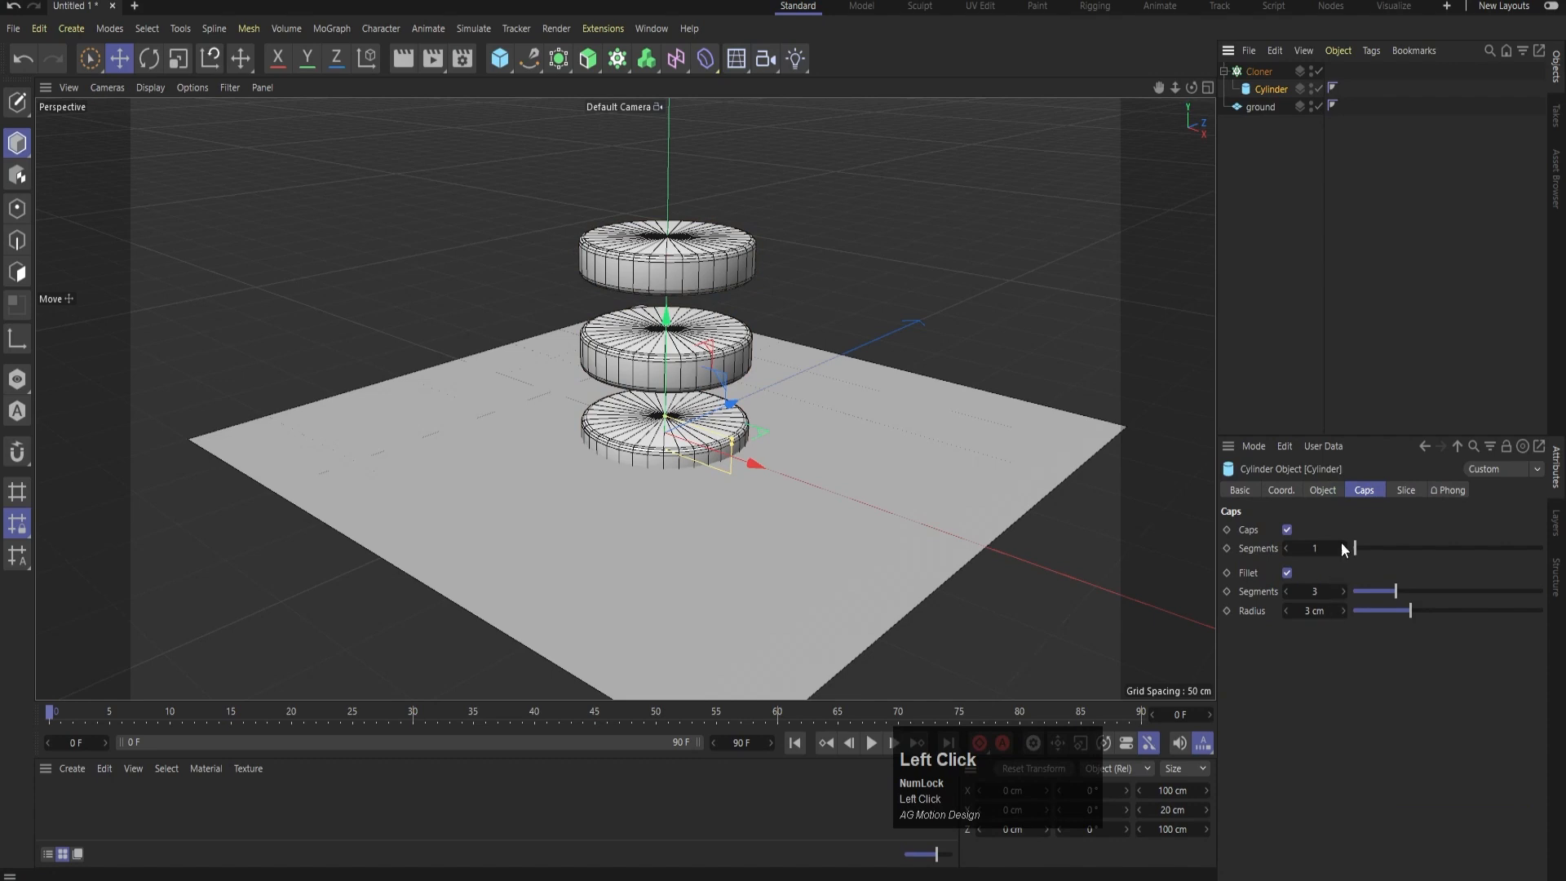
{"action": "left_click", "coordinate": [1321, 490]}
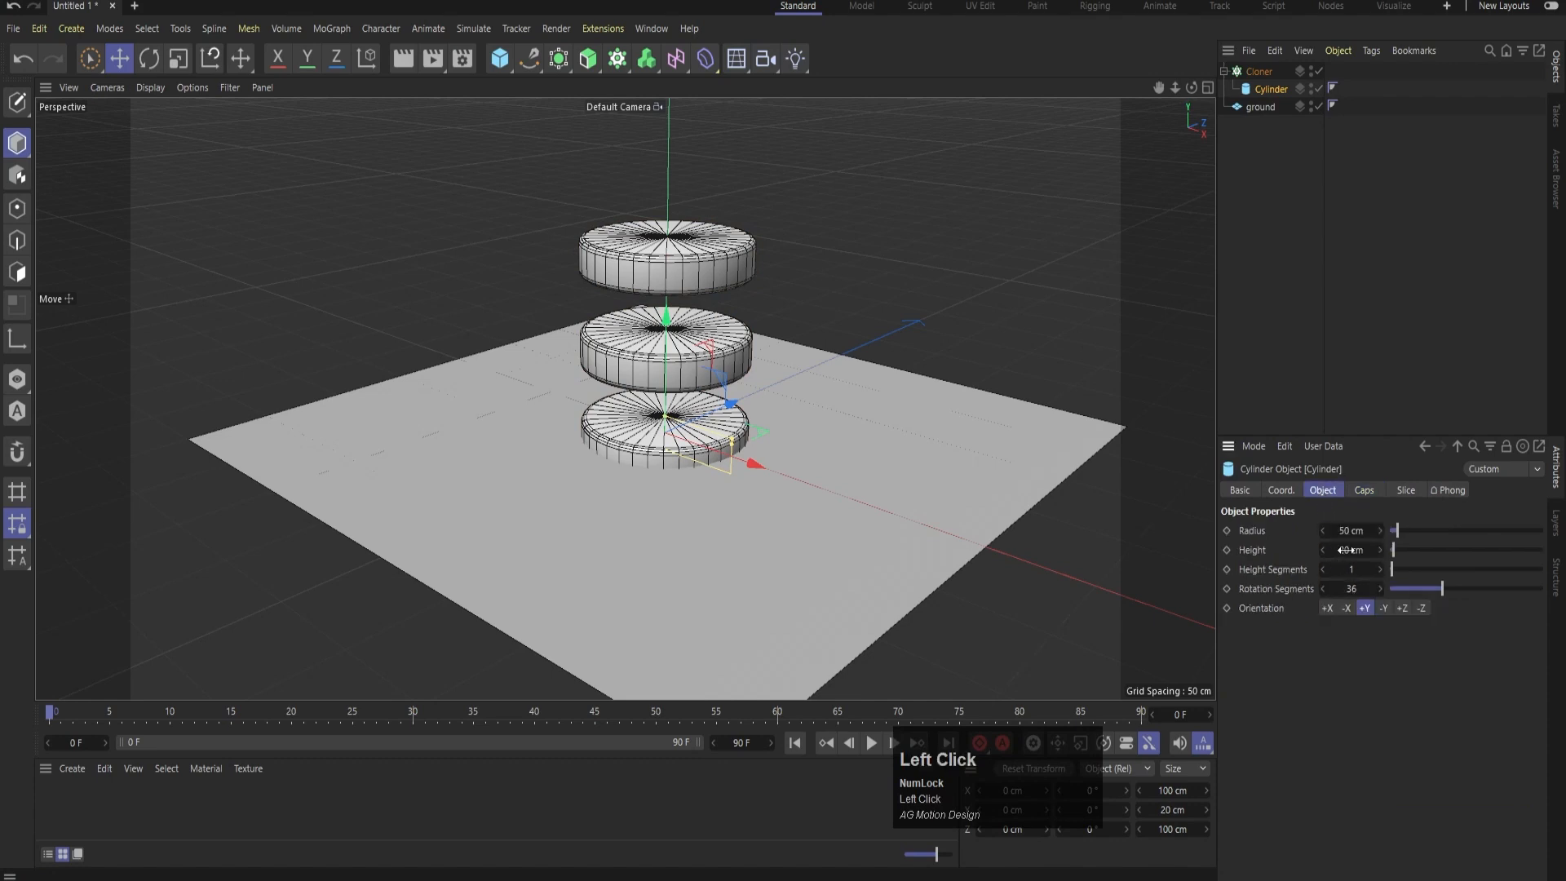
{"action": "left_click", "coordinate": [1261, 72]}
{"action": "double_click", "coordinate": [1297, 750]}
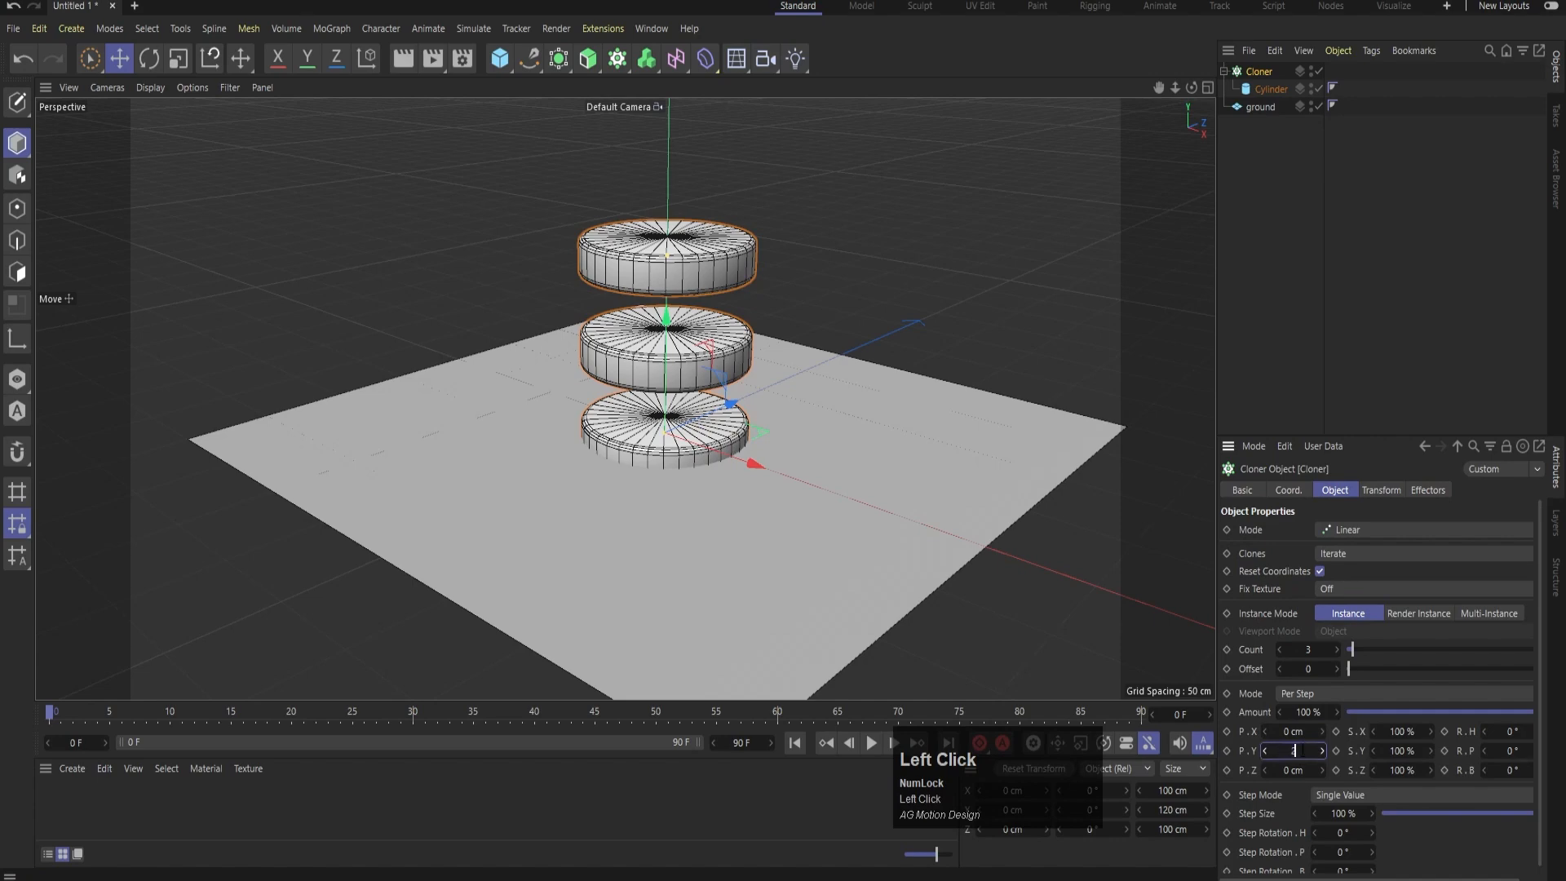
{"action": "type", "text": "20"}
{"action": "key", "text": "Return"}
{"action": "scroll", "coordinate": [542, 389], "scroll_direction": "up", "scroll_amount": 3}
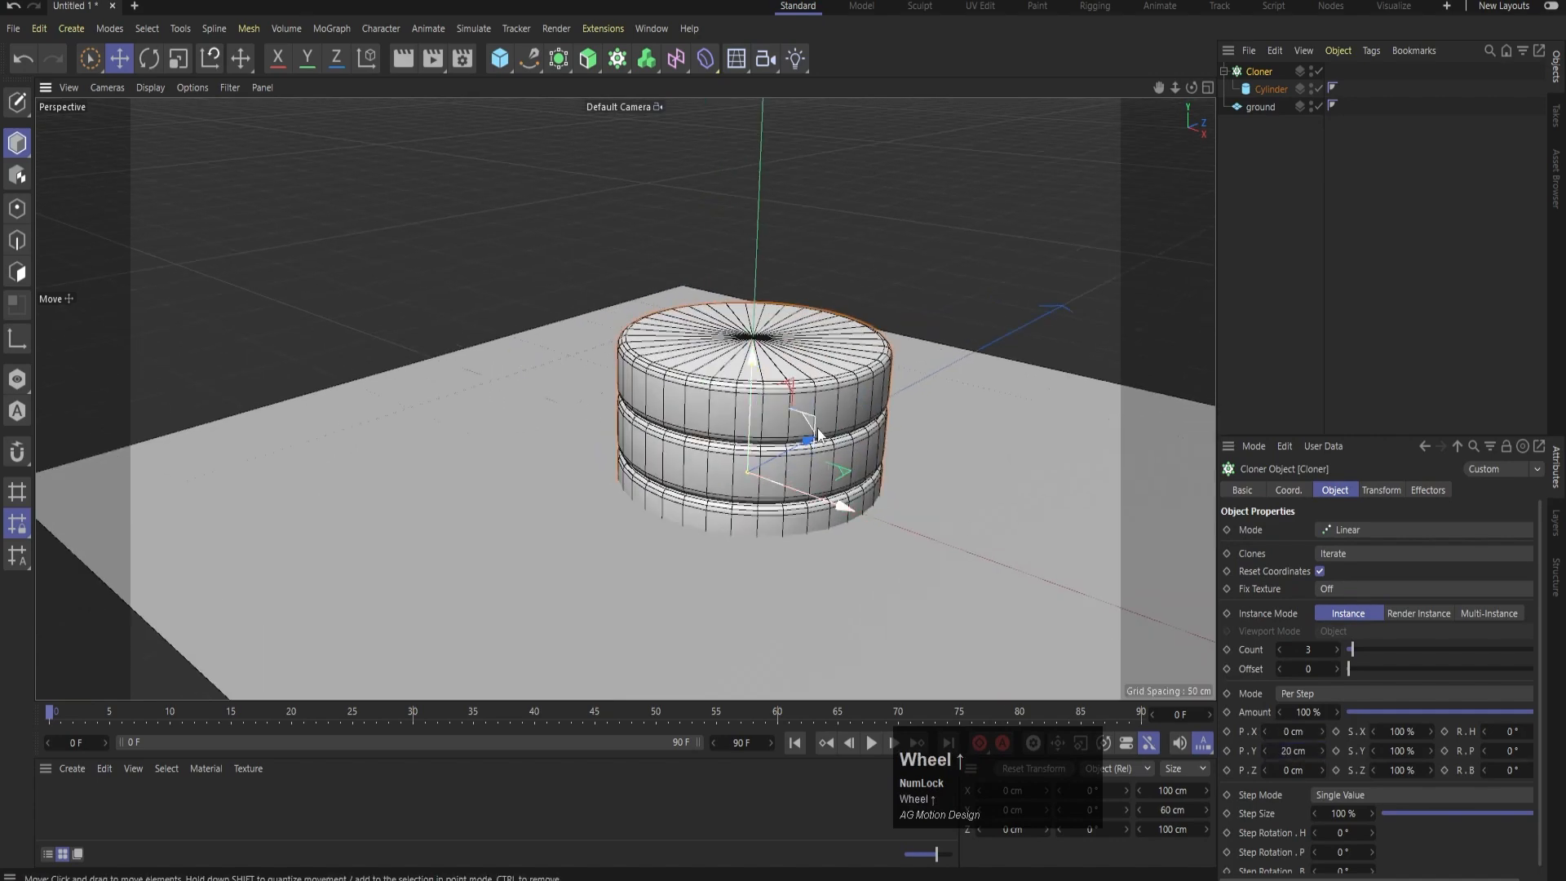
{"action": "scroll", "coordinate": [784, 532], "scroll_direction": "down", "scroll_amount": 1}
{"action": "scroll", "coordinate": [785, 532], "scroll_direction": "down", "scroll_amount": 3}
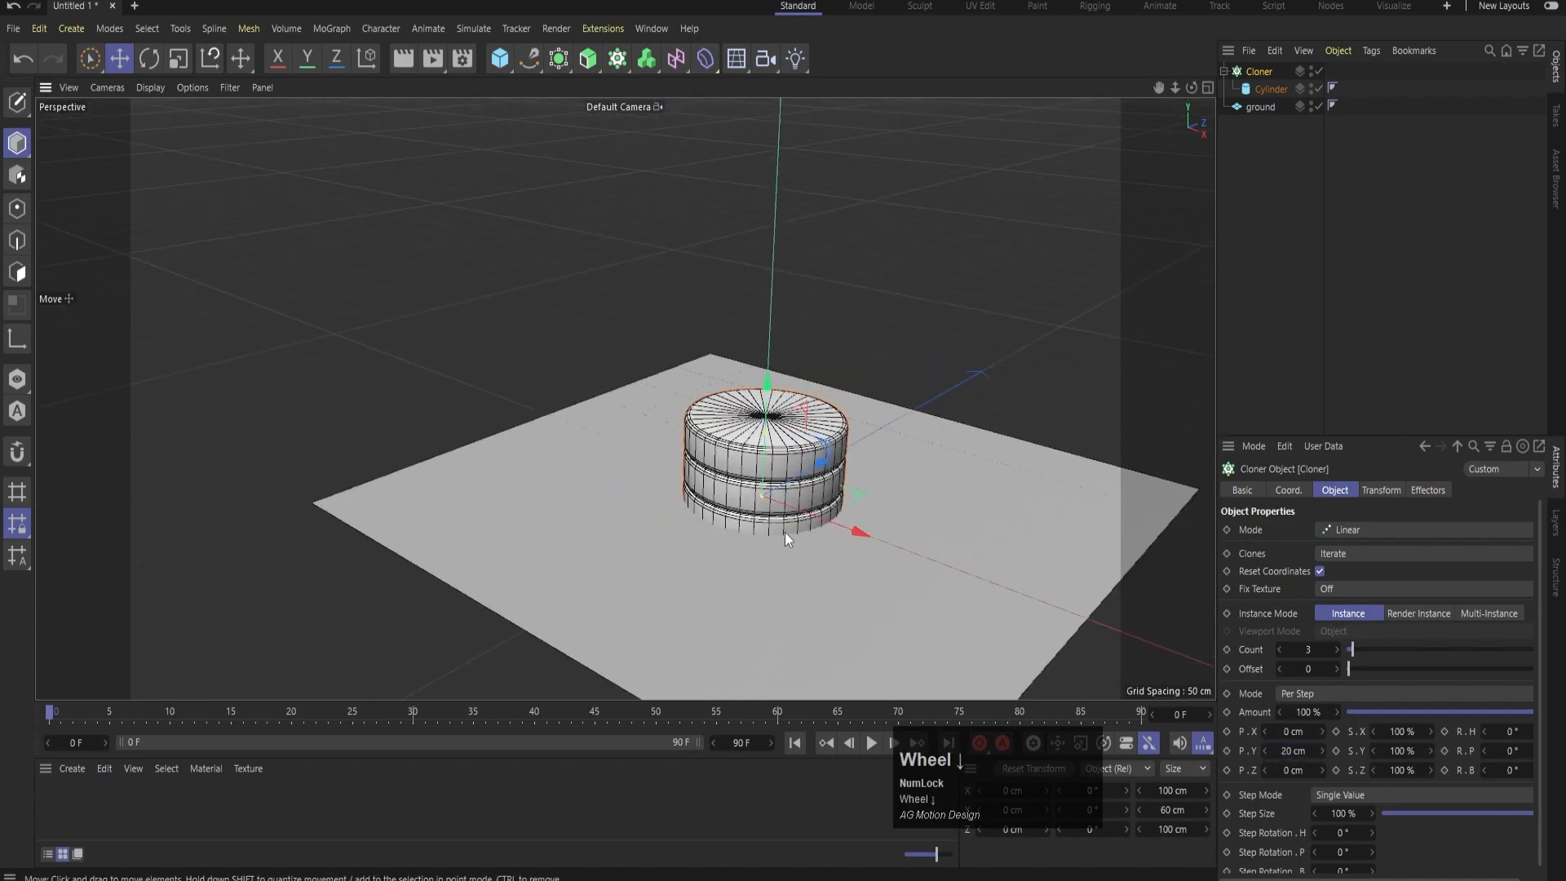
- Try clone counts of 15 and 20 for the Cloner's stack
{"action": "left_click", "coordinate": [1310, 649]}
{"action": "type", "text": "15"}
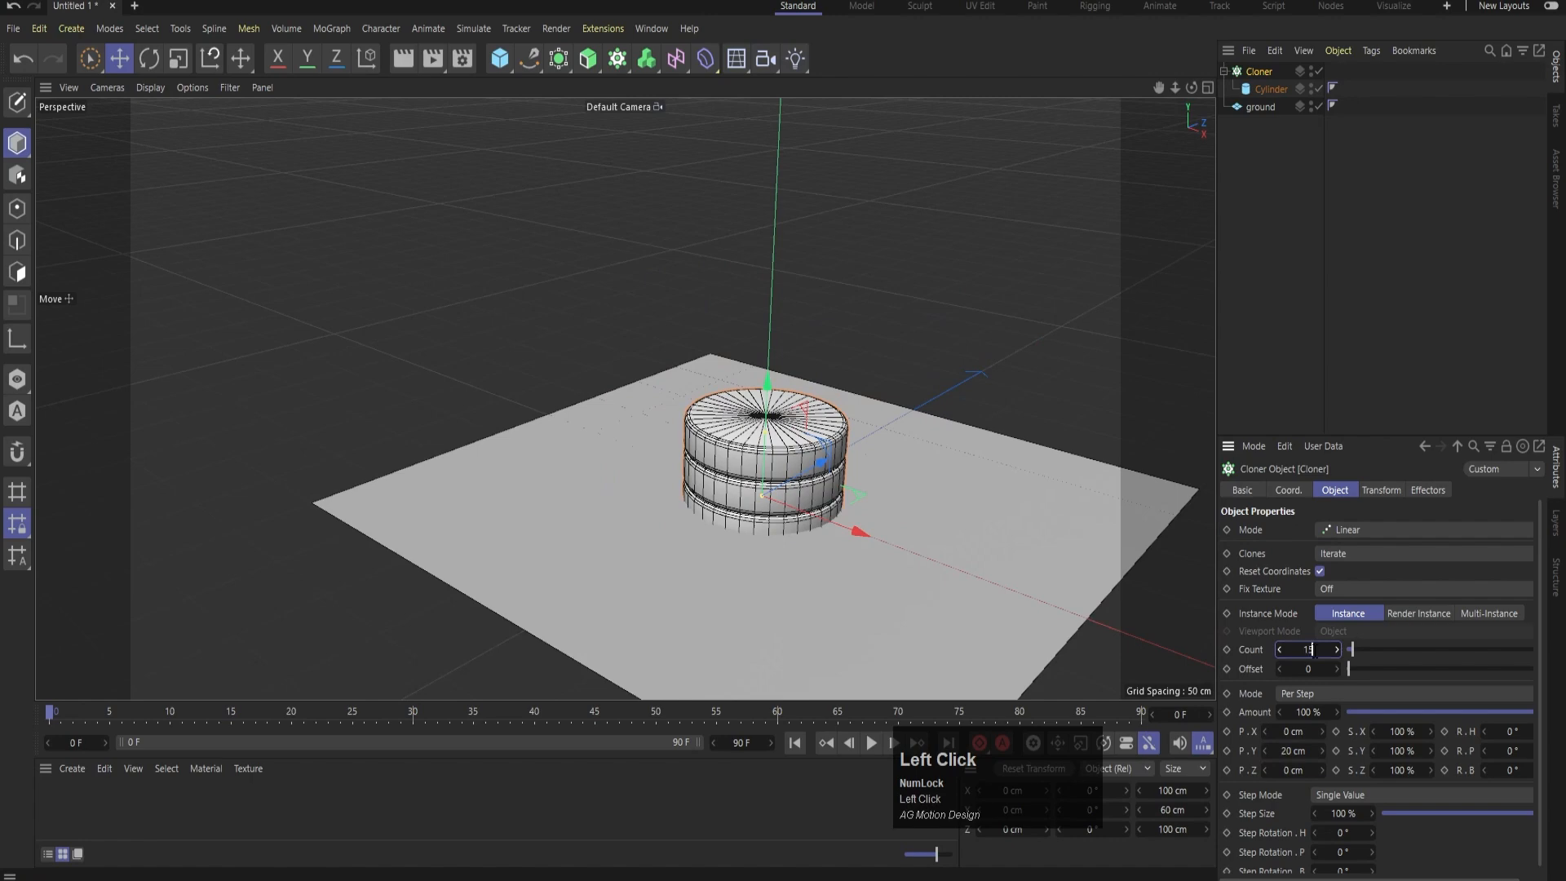
{"action": "key", "text": "Return"}
{"action": "scroll", "coordinate": [664, 508], "scroll_direction": "down", "scroll_amount": 2}
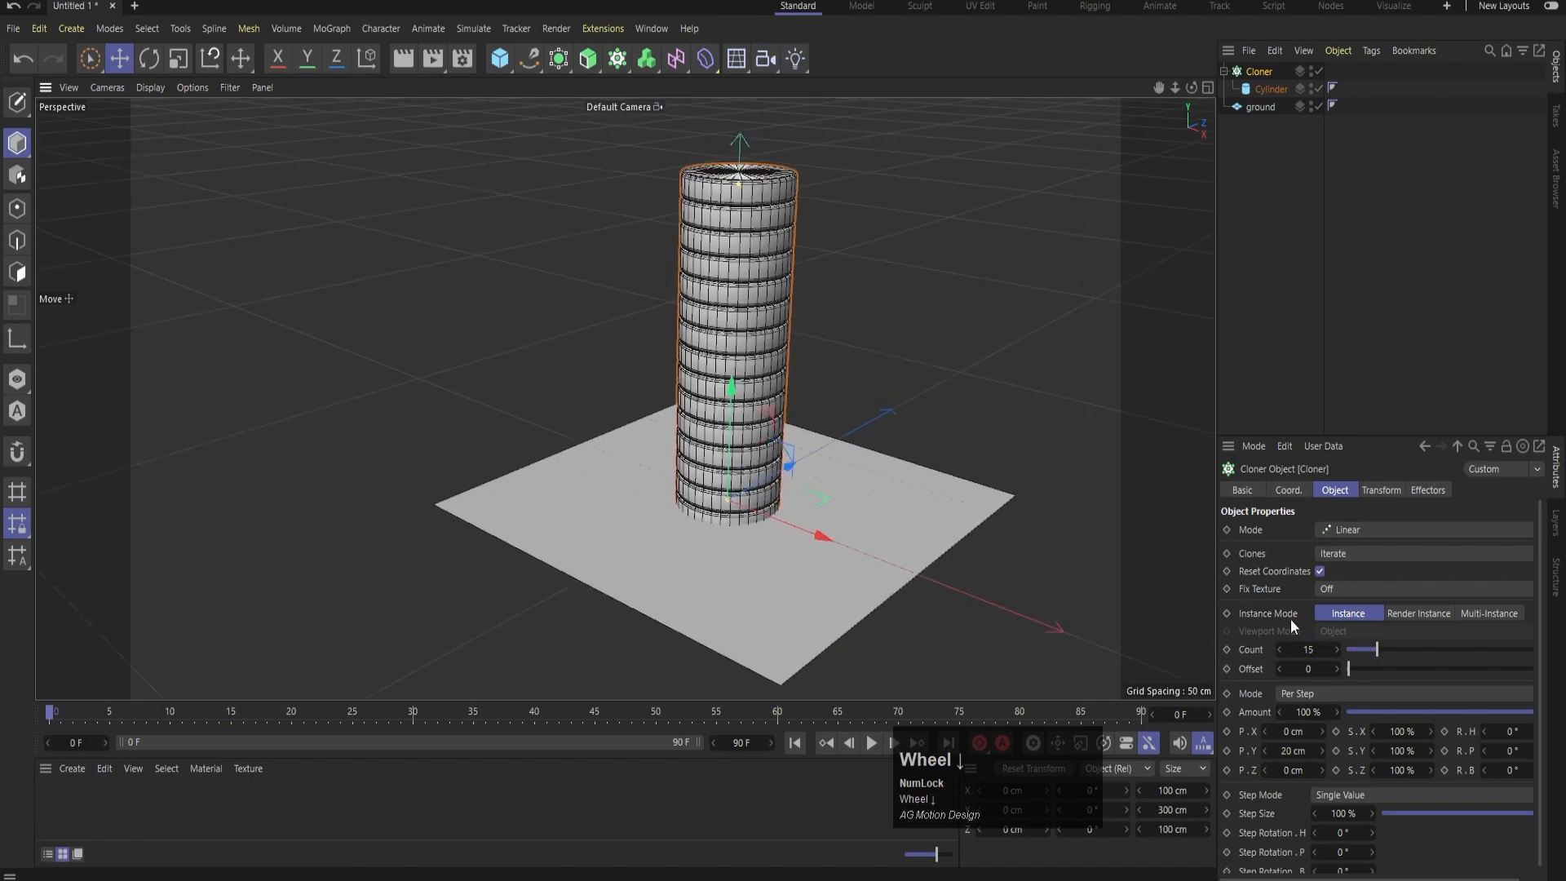
{"action": "left_click", "coordinate": [1308, 650]}
{"action": "type", "text": "20"}
{"action": "key", "text": "Return"}
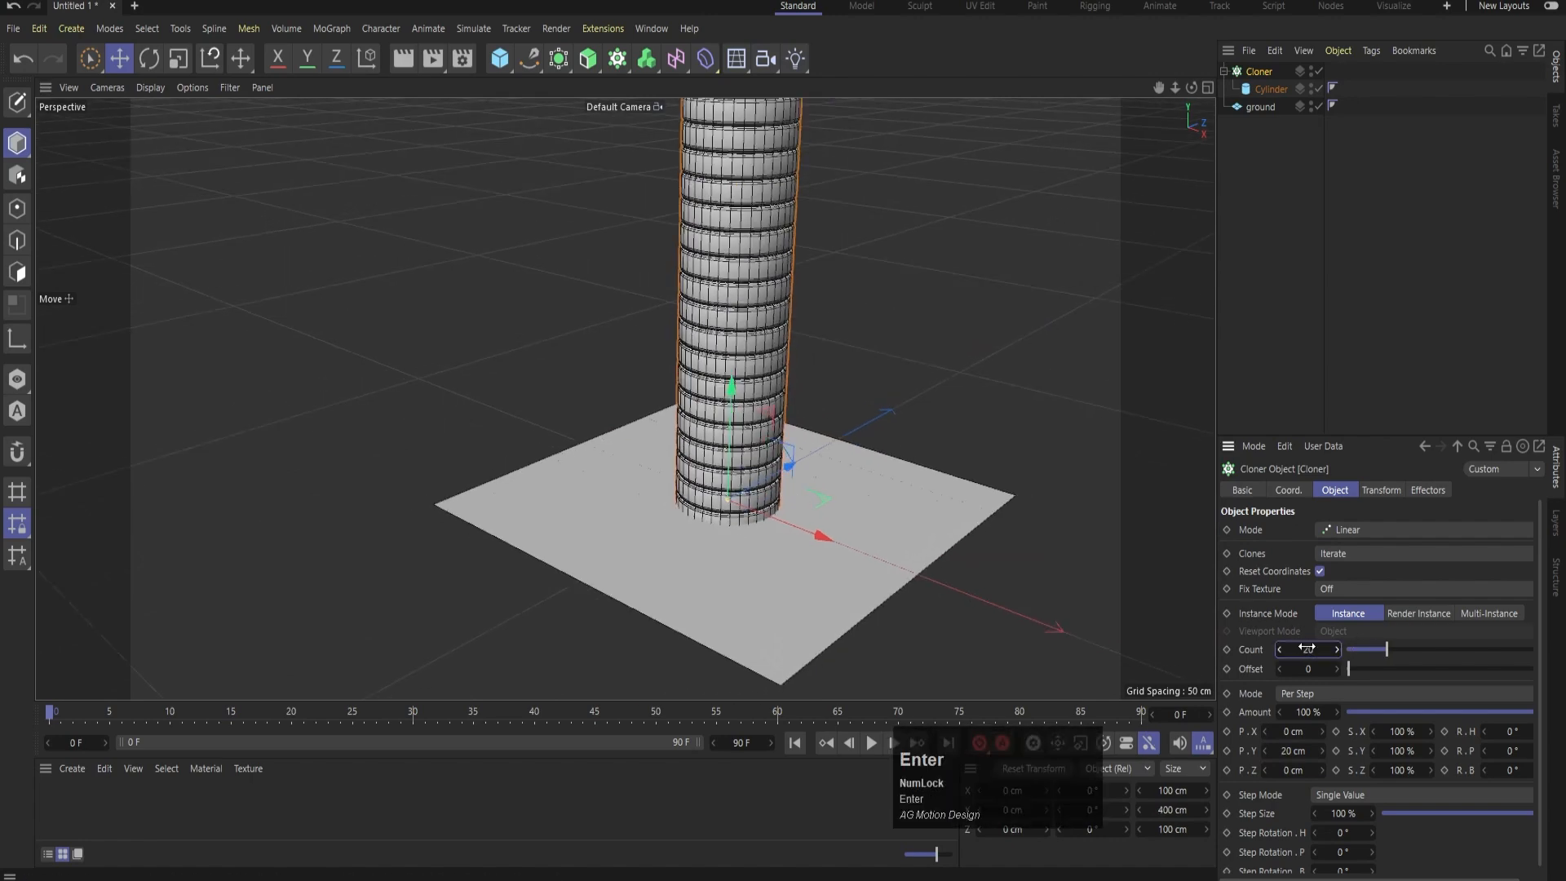
- Set the Cloner's count to 10
{"action": "left_click", "coordinate": [1315, 649]}
{"action": "type", "text": "10"}
{"action": "key", "text": "Return"}
{"action": "scroll", "coordinate": [854, 426], "scroll_direction": "up", "scroll_amount": 2}
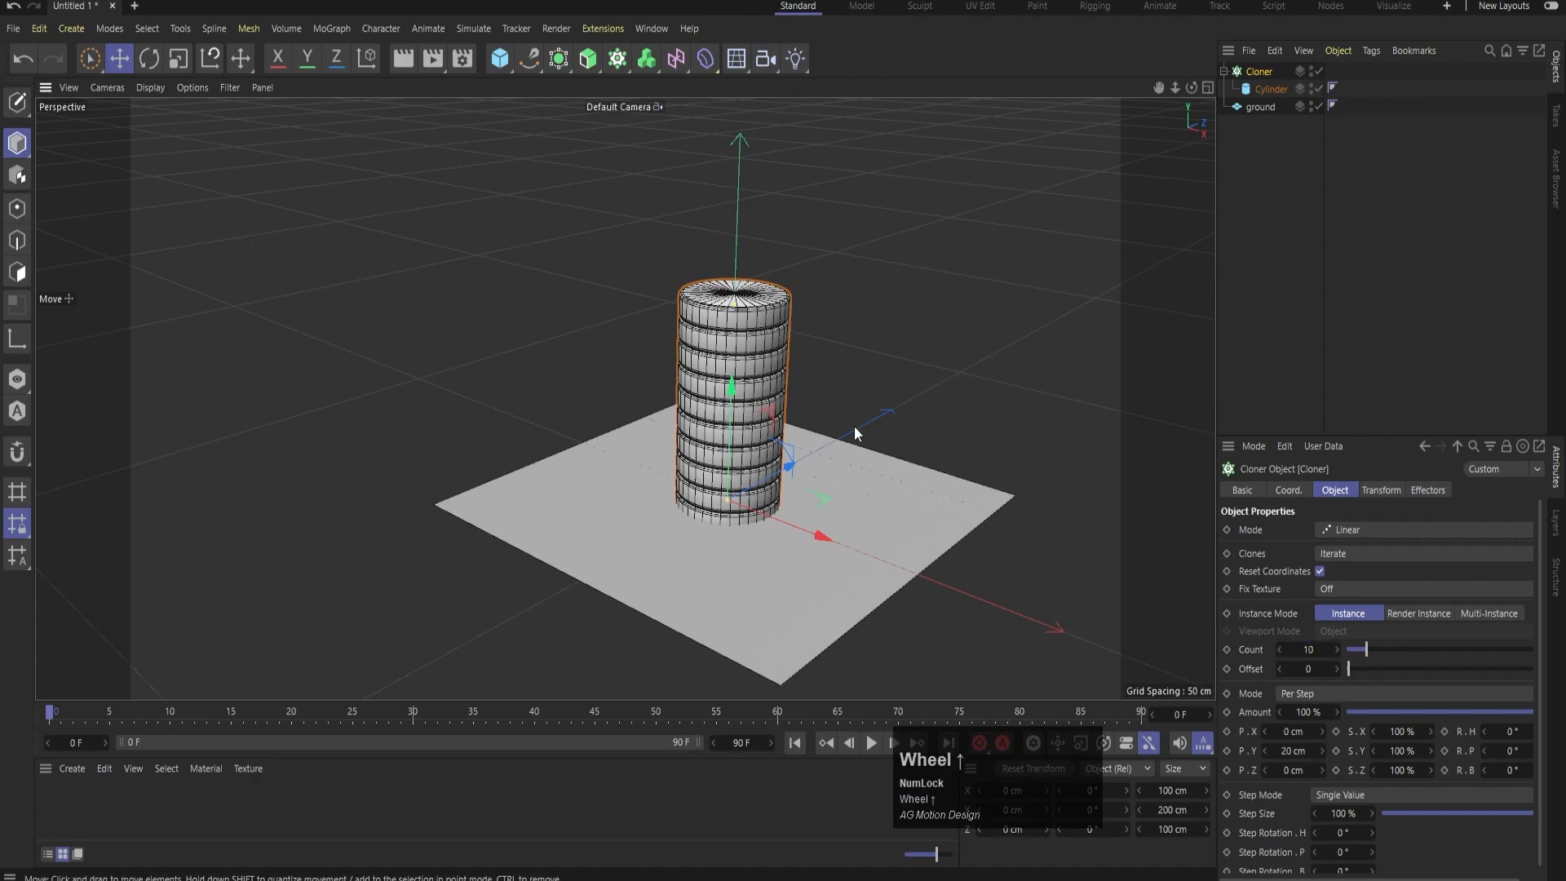
- In the front view, raise the Cloner to a Y position of 10 cm so the bottom disc rests on the ground
{"action": "middle_click", "coordinate": [893, 266]}
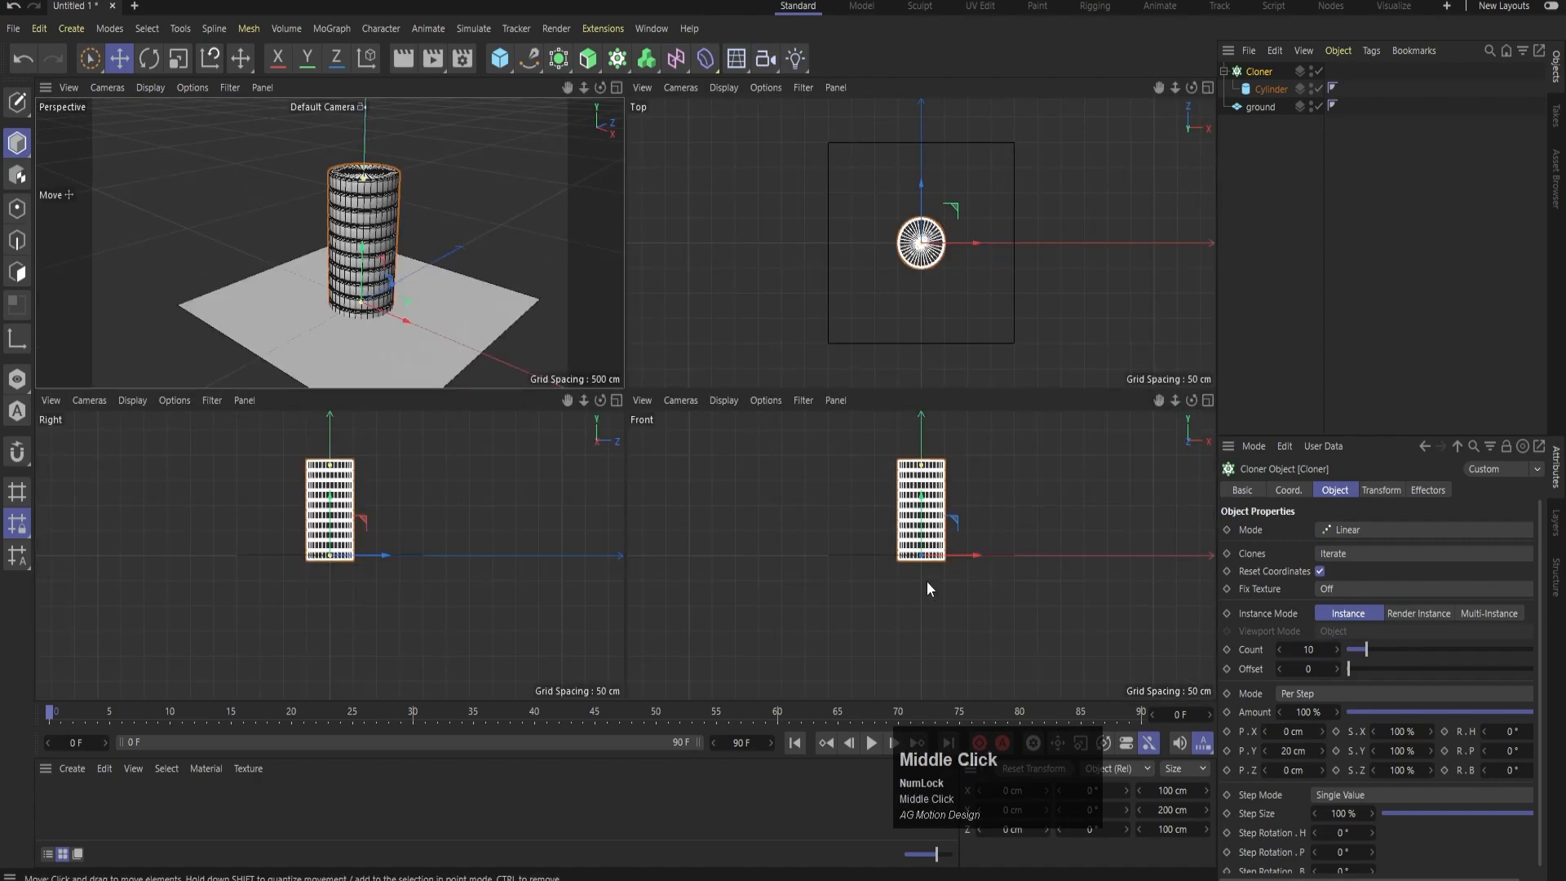
{"action": "middle_click", "coordinate": [868, 452]}
{"action": "scroll", "coordinate": [730, 327], "scroll_direction": "up", "scroll_amount": 3}
{"action": "left_click", "coordinate": [1260, 76]}
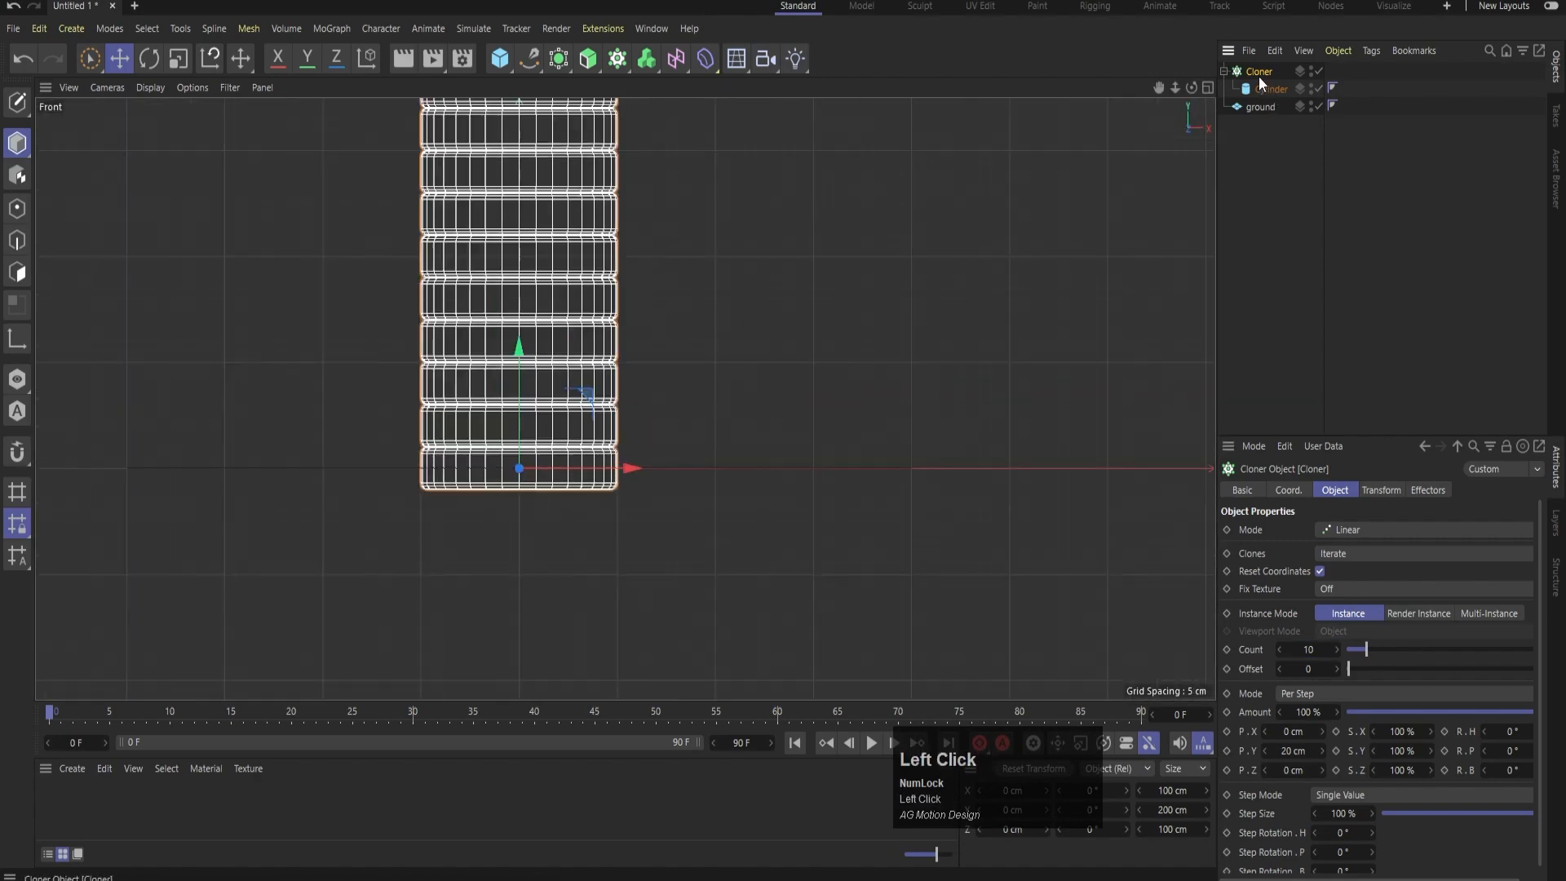
{"action": "left_click", "coordinate": [1299, 492]}
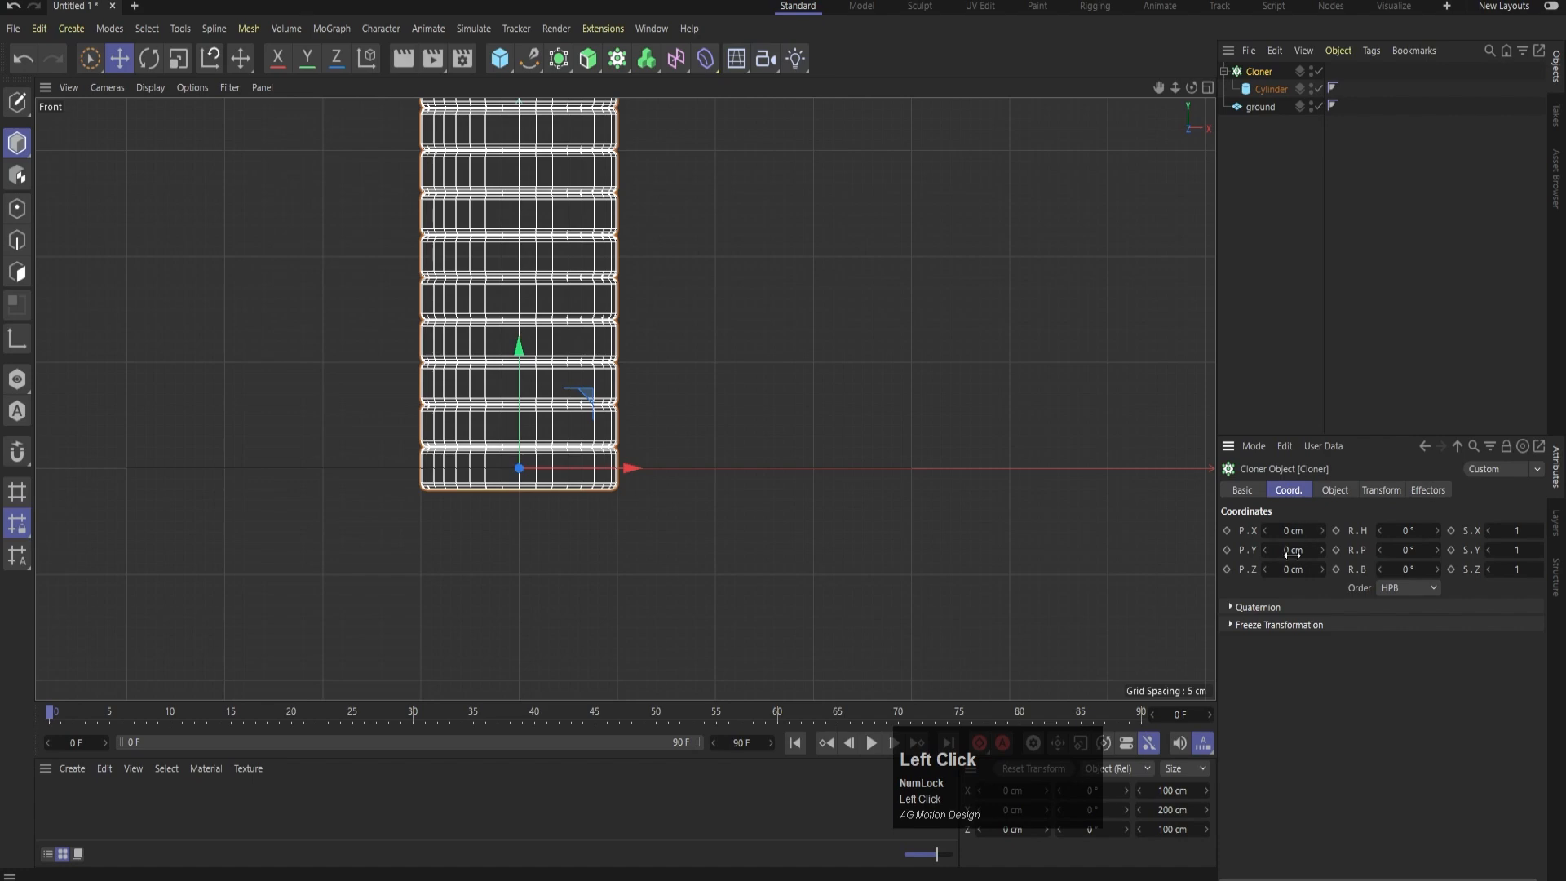
{"action": "left_click_drag", "start_coordinate": [1293, 549], "coordinate": [1295, 540]}
{"action": "left_click", "coordinate": [1296, 550]}
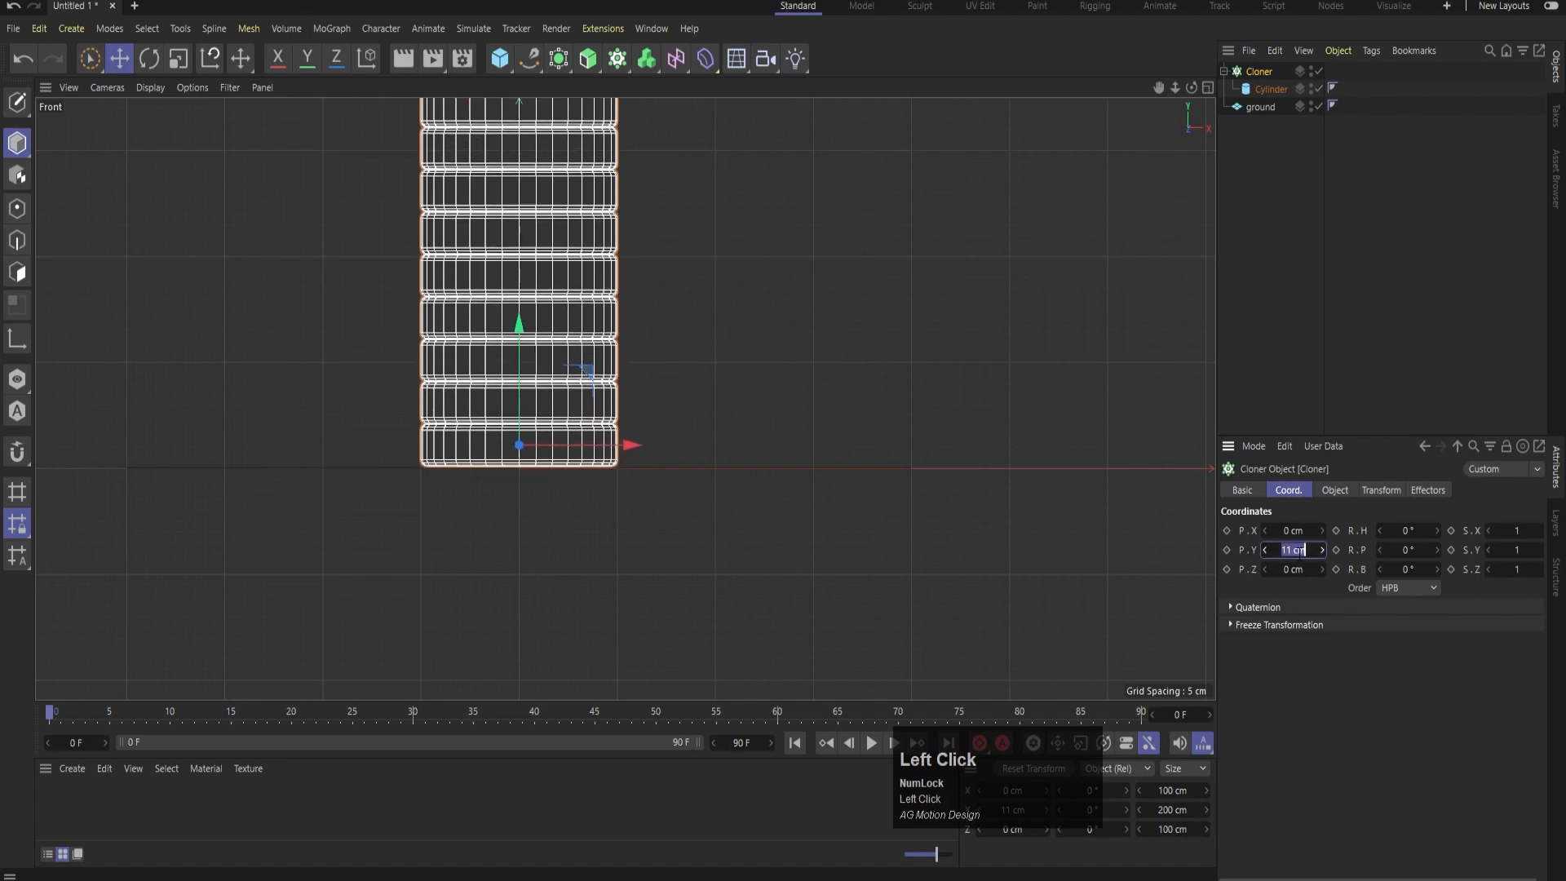
{"action": "type", "text": "10"}
{"action": "key", "text": "Return"}
{"action": "scroll", "coordinate": [487, 473], "scroll_direction": "up", "scroll_amount": 2}
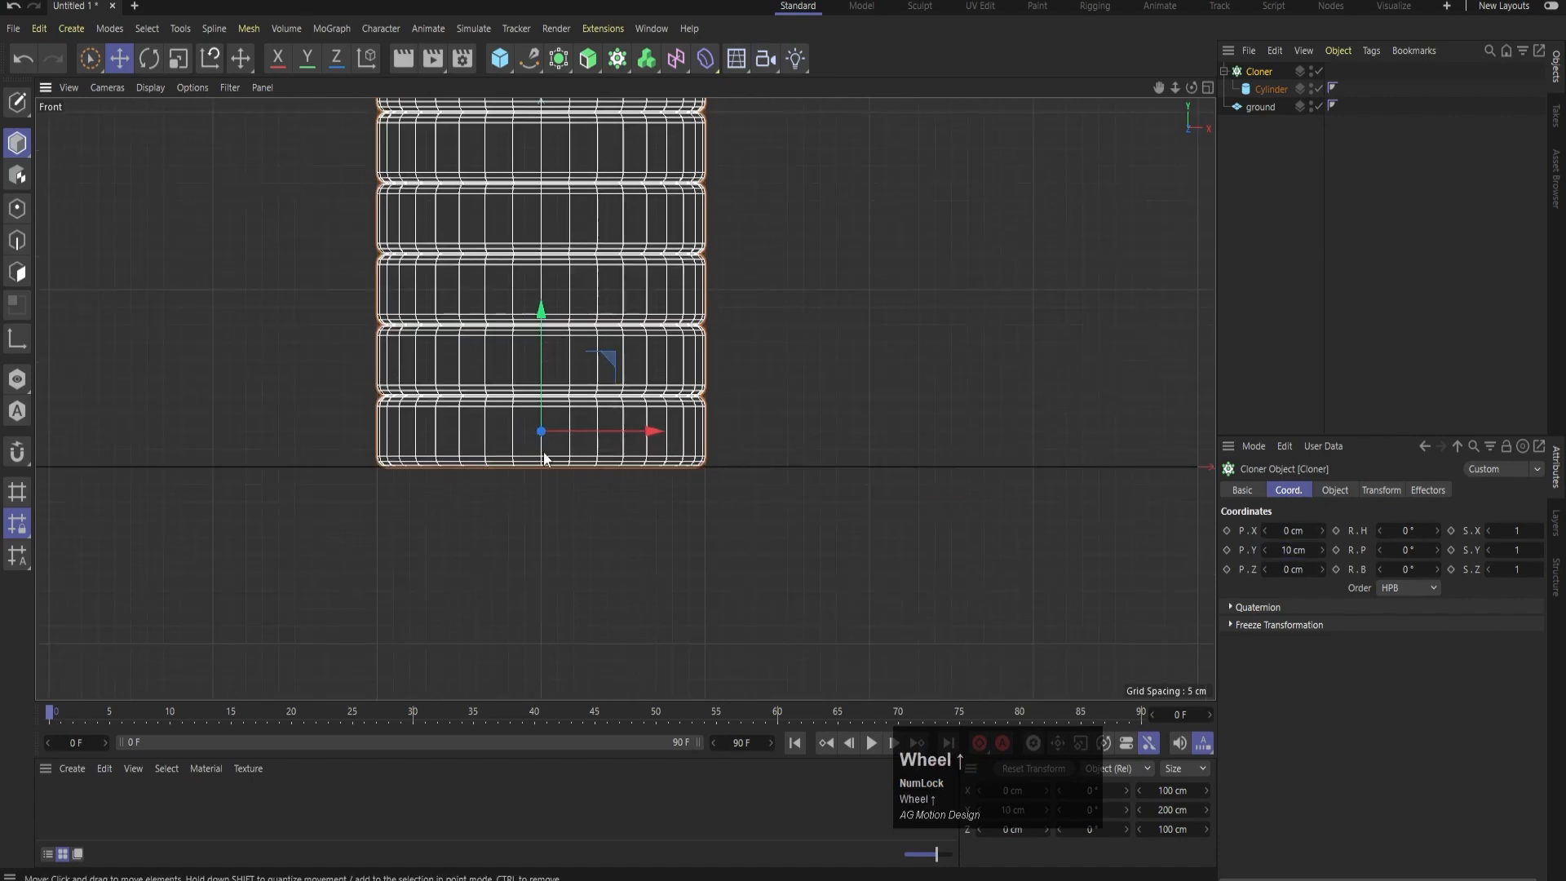
- Compare the cylinder's height with the Cloner's Y position, and examine the stack's base against the ground in the front and perspective views
{"action": "left_click", "coordinate": [1267, 90]}
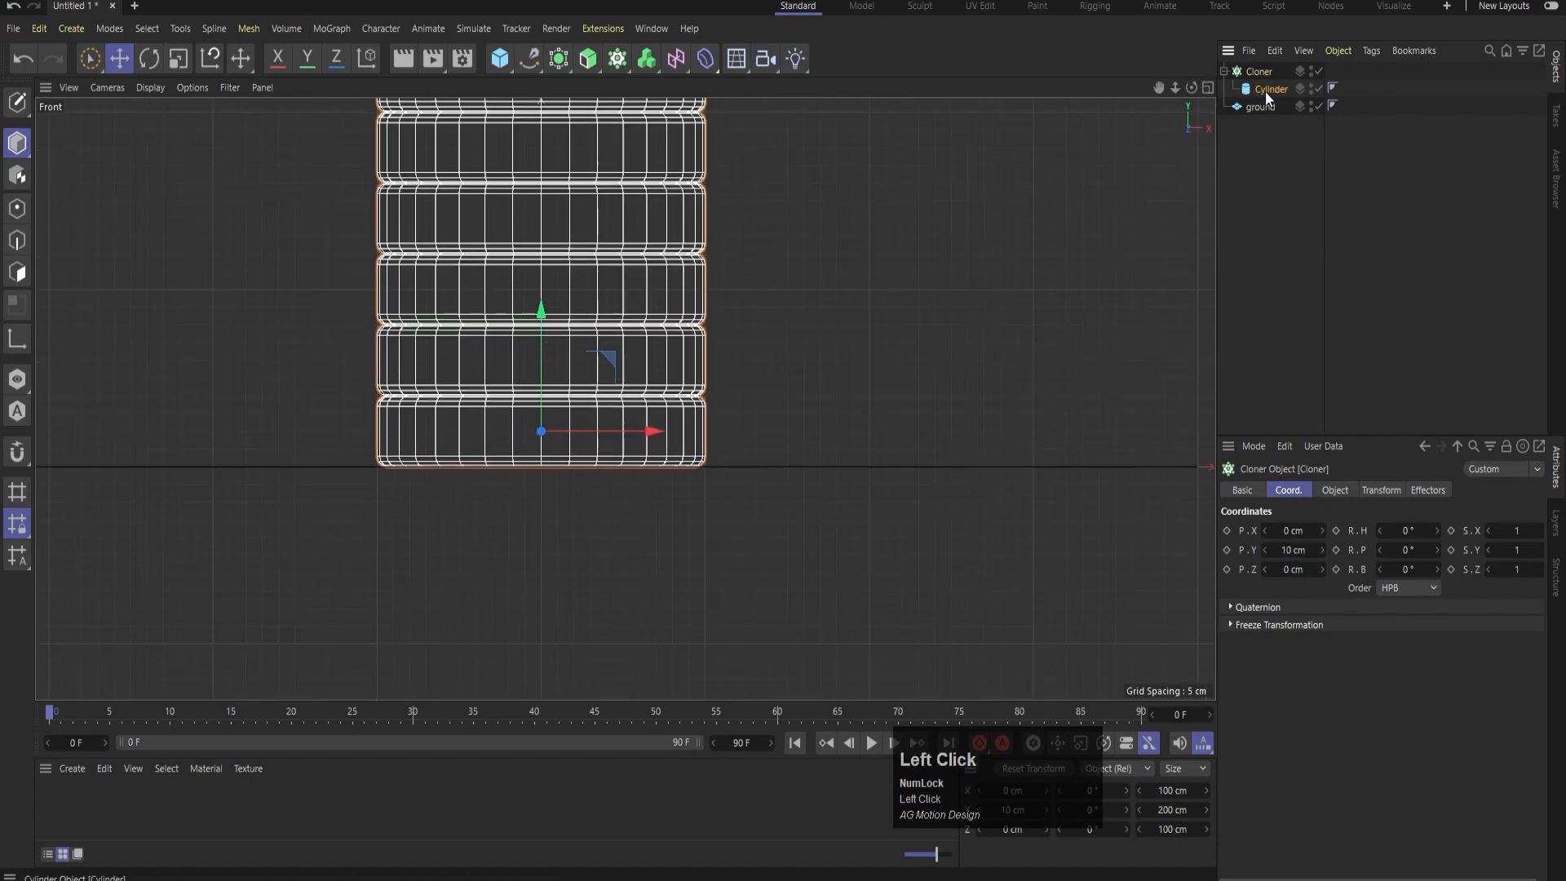
{"action": "left_click", "coordinate": [1327, 492]}
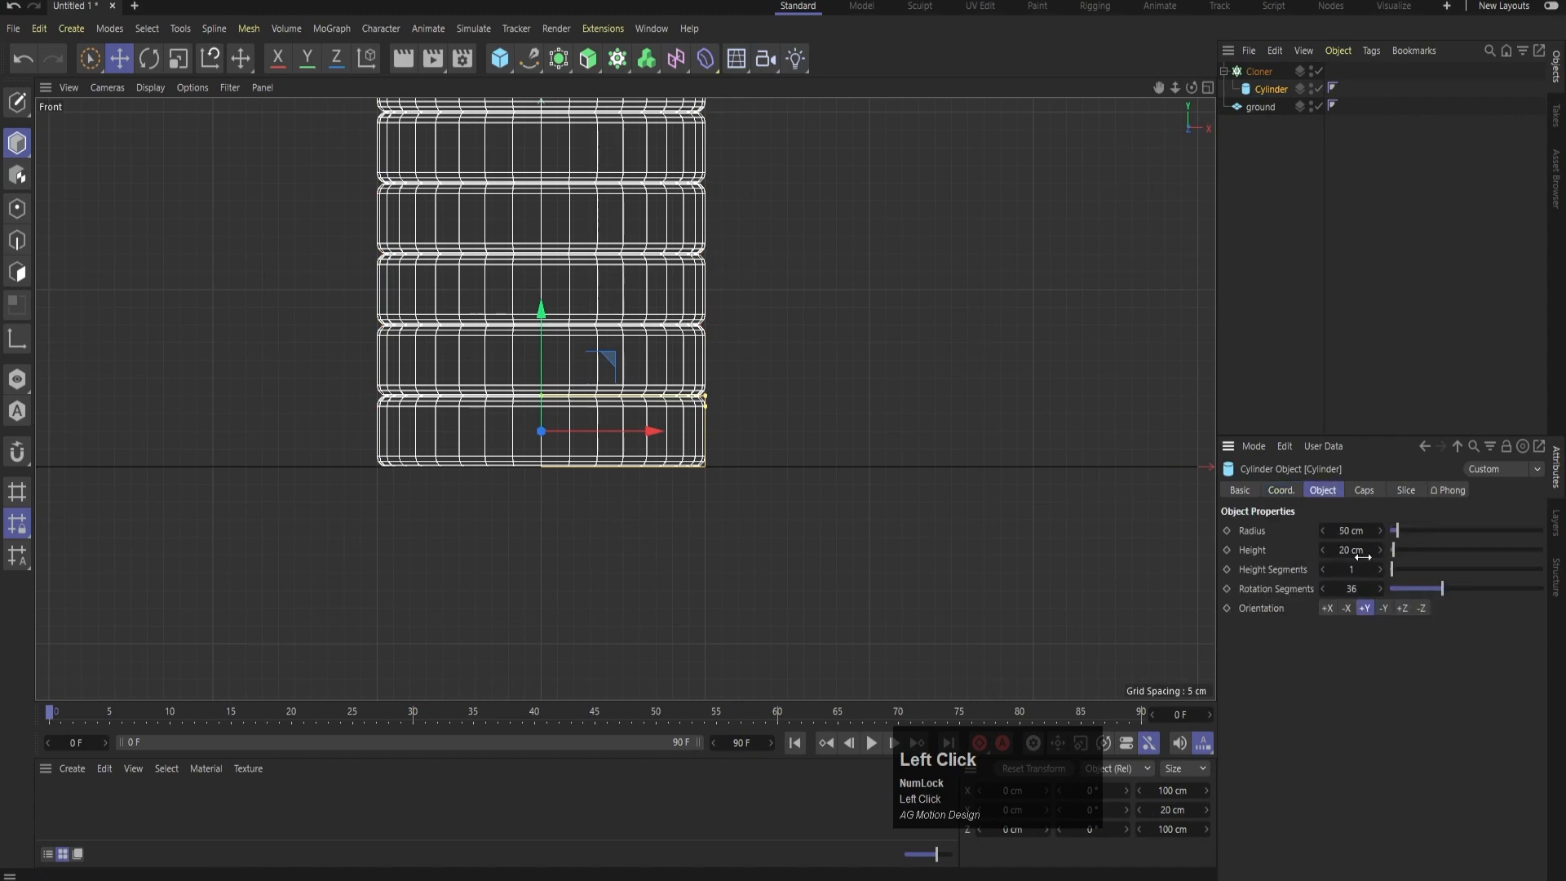
{"action": "left_click", "coordinate": [1255, 71]}
{"action": "left_click", "coordinate": [1295, 490]}
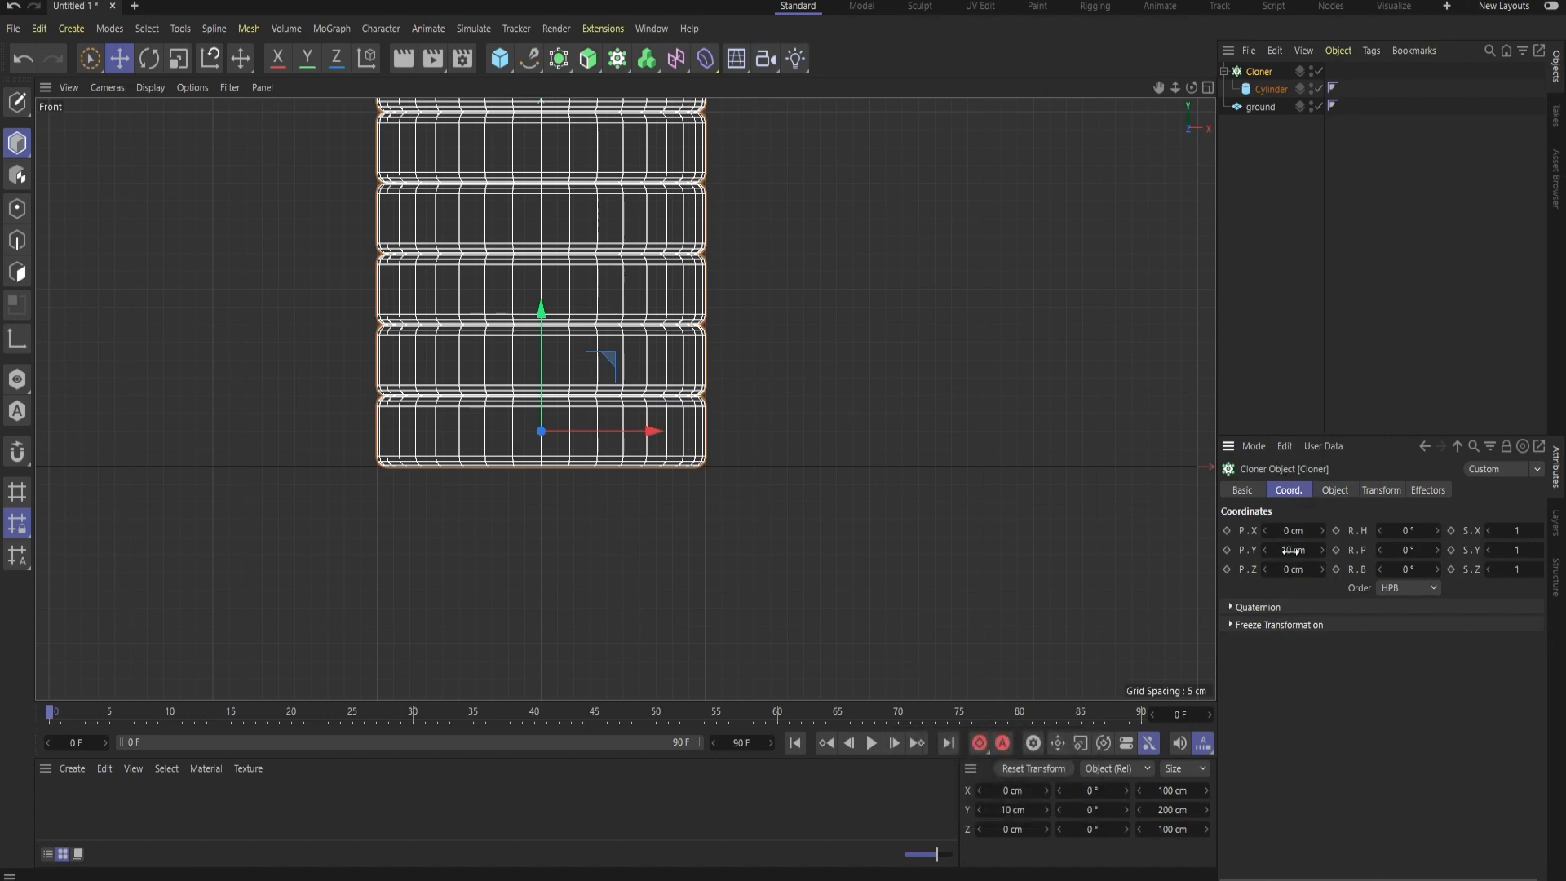
{"action": "scroll", "coordinate": [451, 458], "scroll_direction": "up", "scroll_amount": 4}
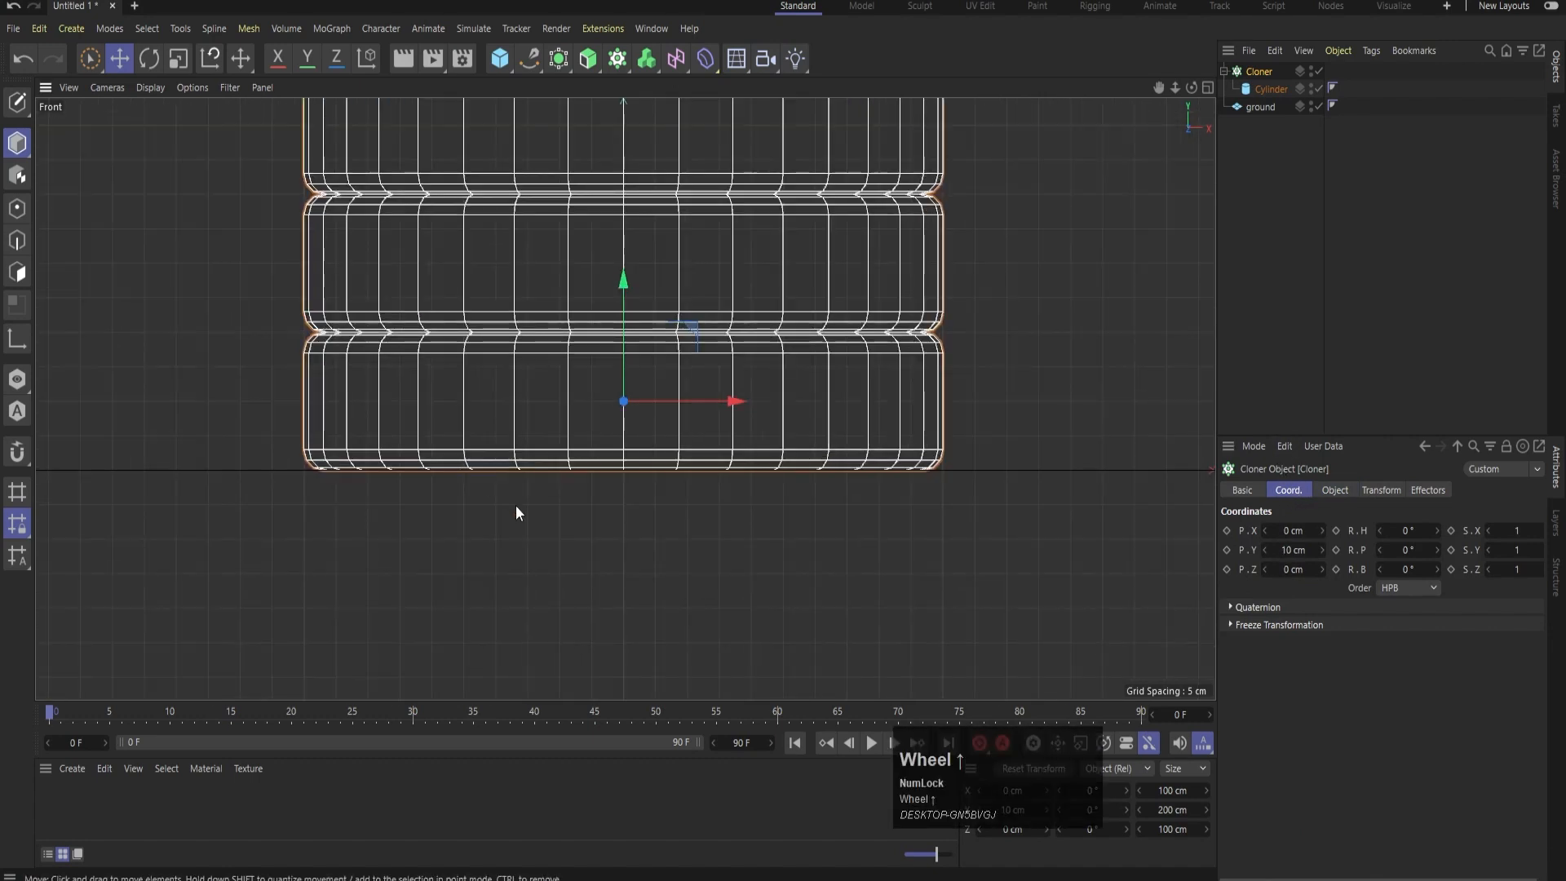
{"action": "scroll", "coordinate": [864, 481], "scroll_direction": "down", "scroll_amount": 4}
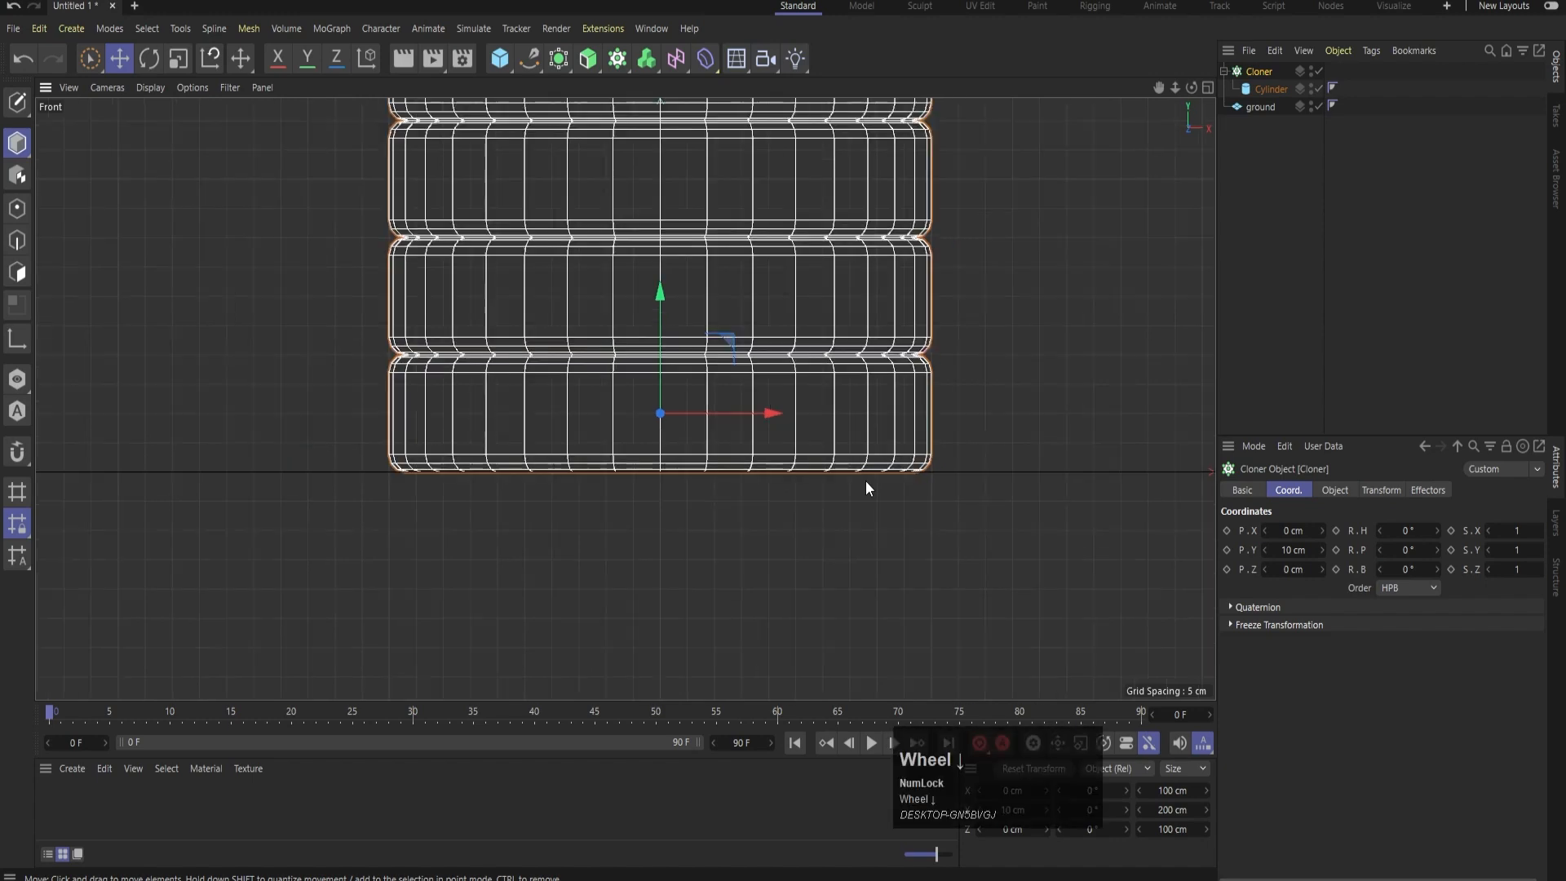
{"action": "middle_click", "coordinate": [954, 308]}
{"action": "middle_click", "coordinate": [484, 280]}
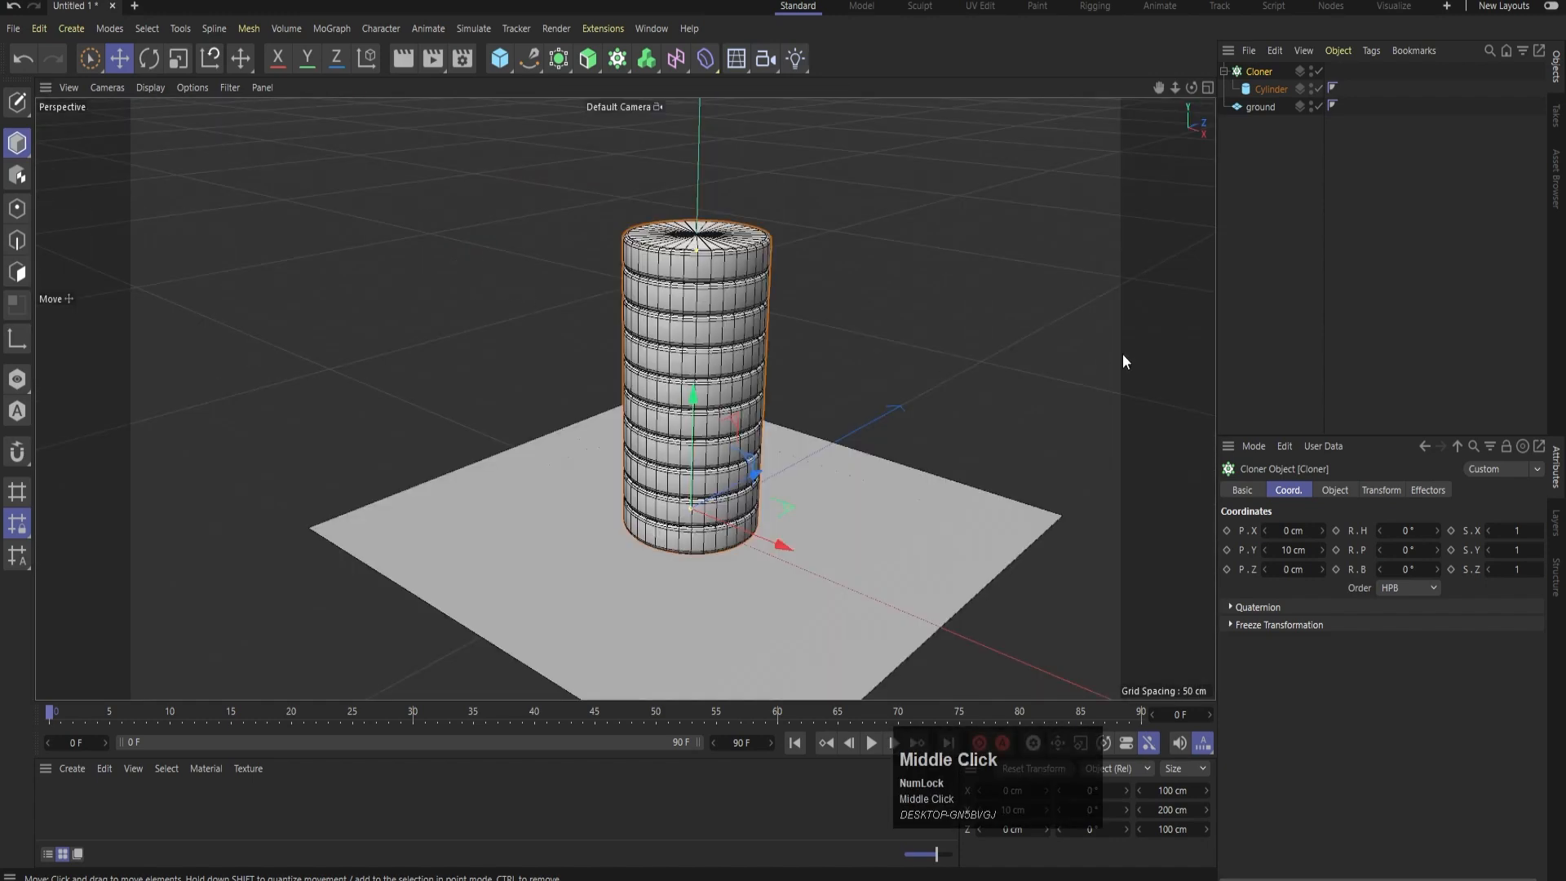
{"action": "left_click", "coordinate": [1261, 194]}
{"action": "left_click", "coordinate": [1258, 71]}
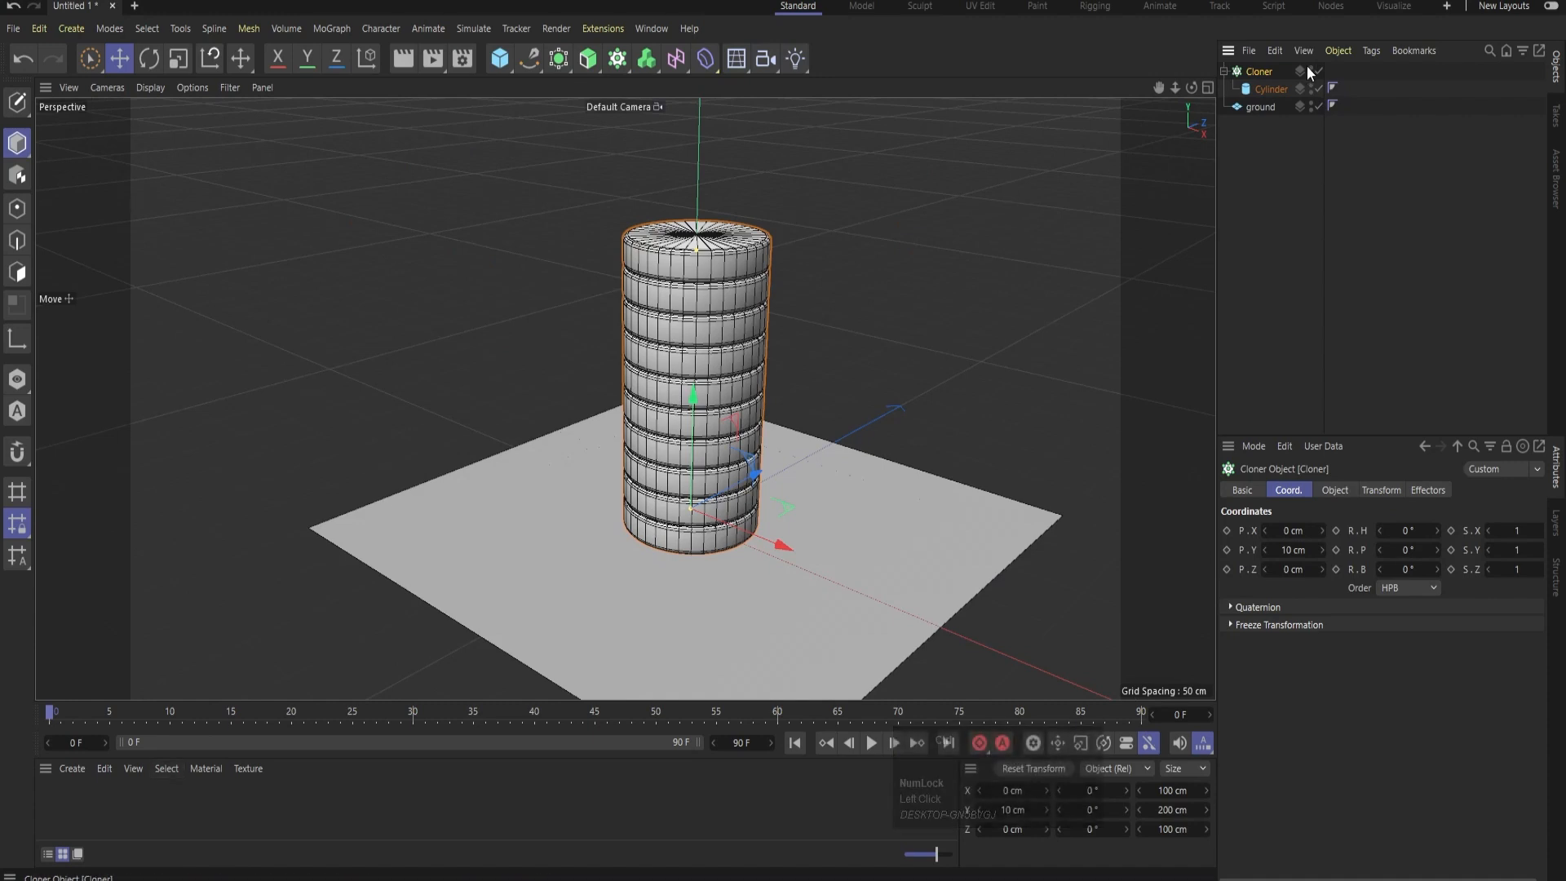
- Duplicate the Cloner and, in the top view, set the copy's X position to 150 cm
{"action": "left_click_drag", "start_coordinate": [1256, 70], "coordinate": [1249, 81], "text": "ctrl"}
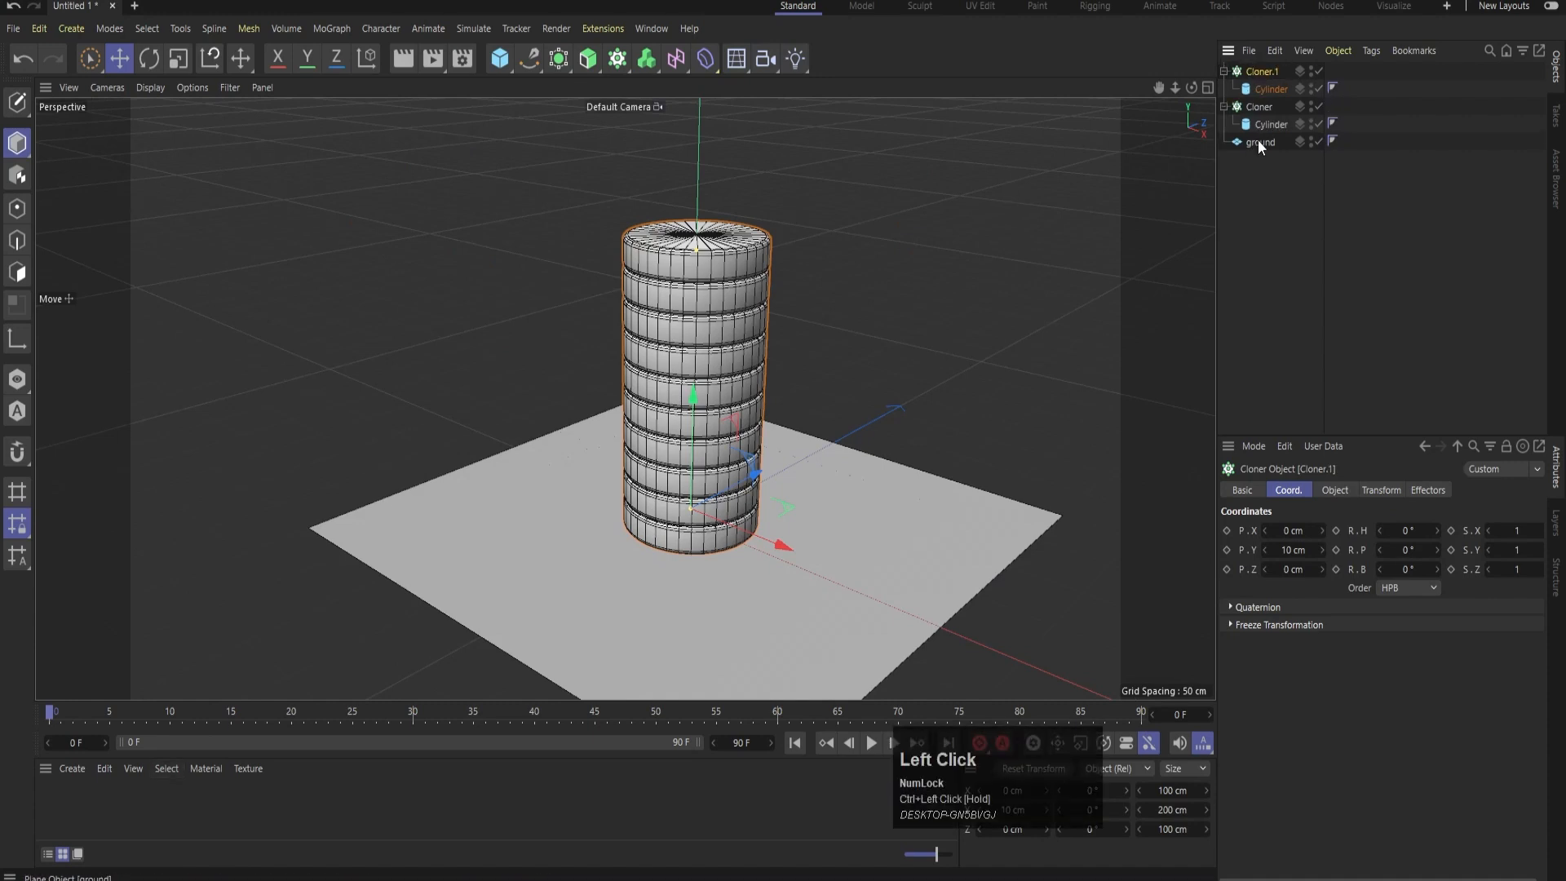
{"action": "middle_click", "coordinate": [1028, 231]}
{"action": "middle_click", "coordinate": [1024, 227]}
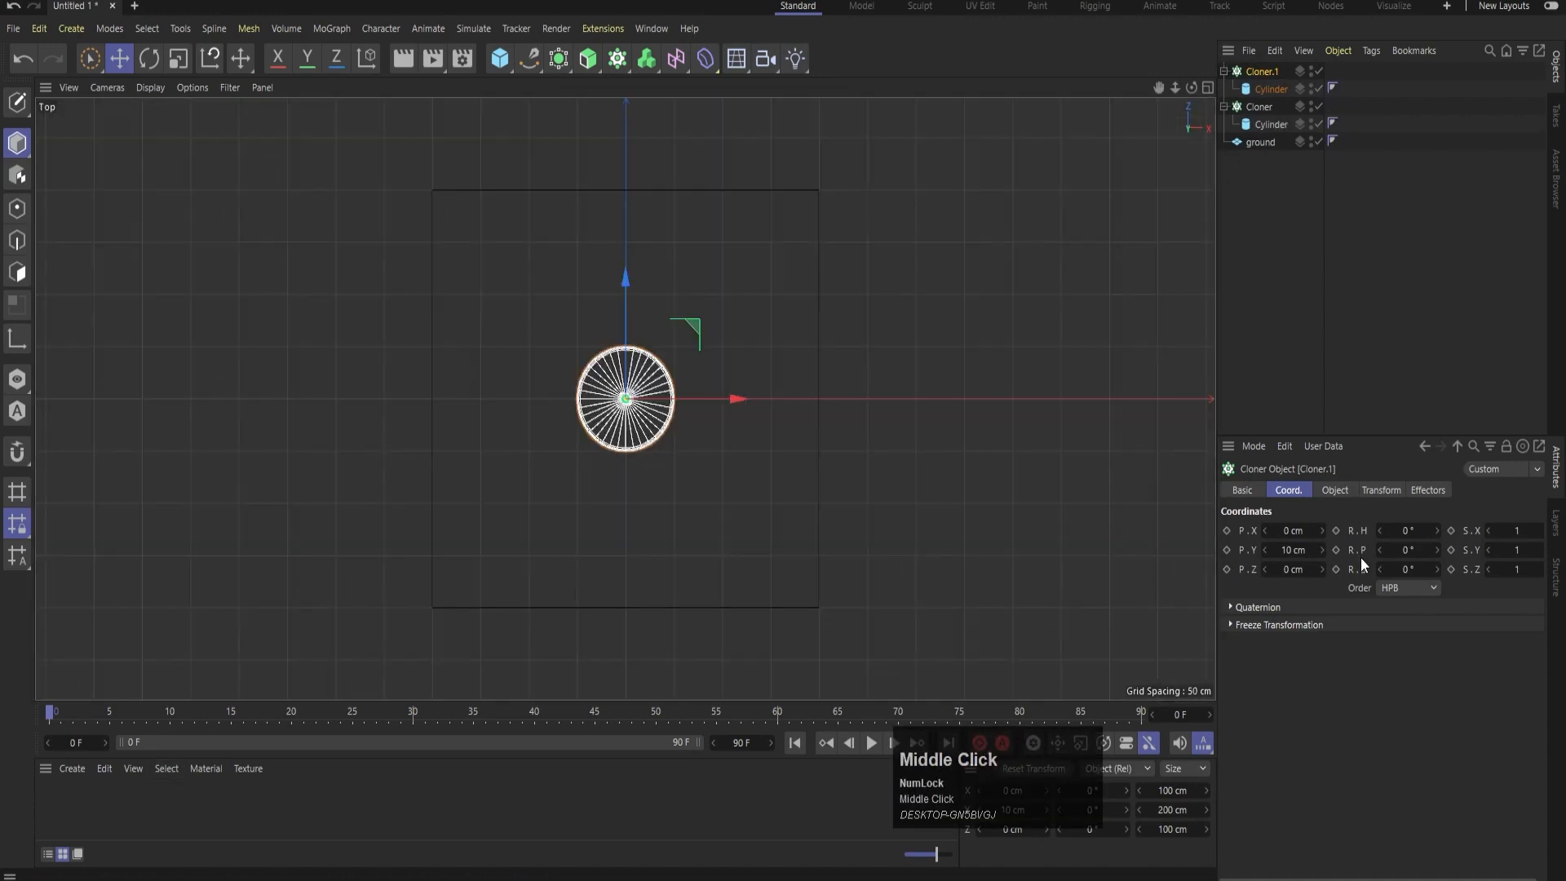
{"action": "left_click_drag", "start_coordinate": [1297, 531], "coordinate": [1401, 531]}
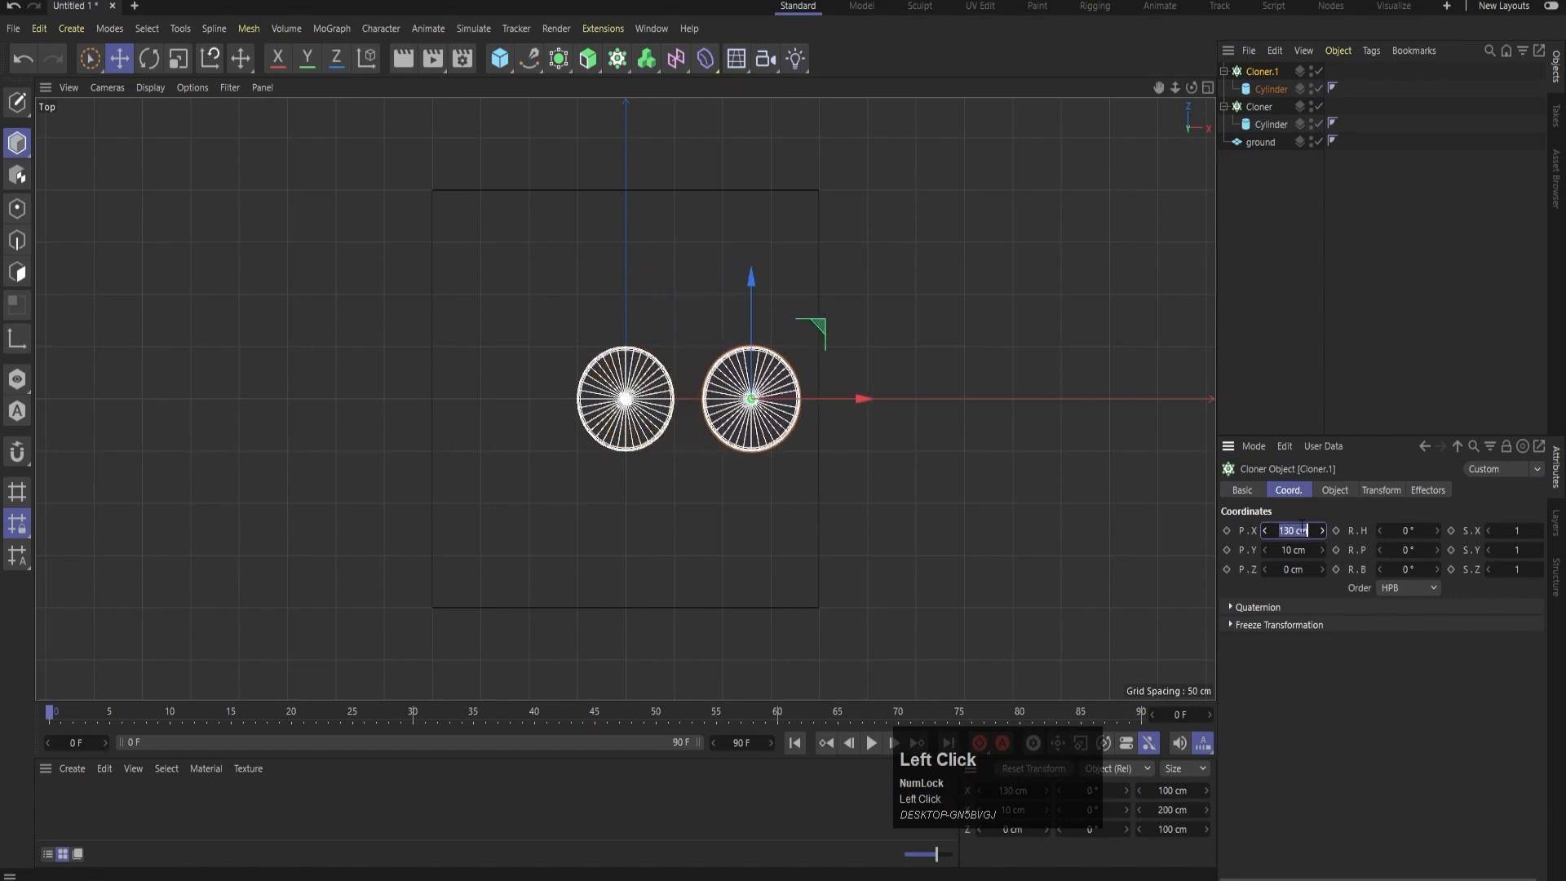
{"action": "type", "text": "100"}
{"action": "key", "text": "Return"}
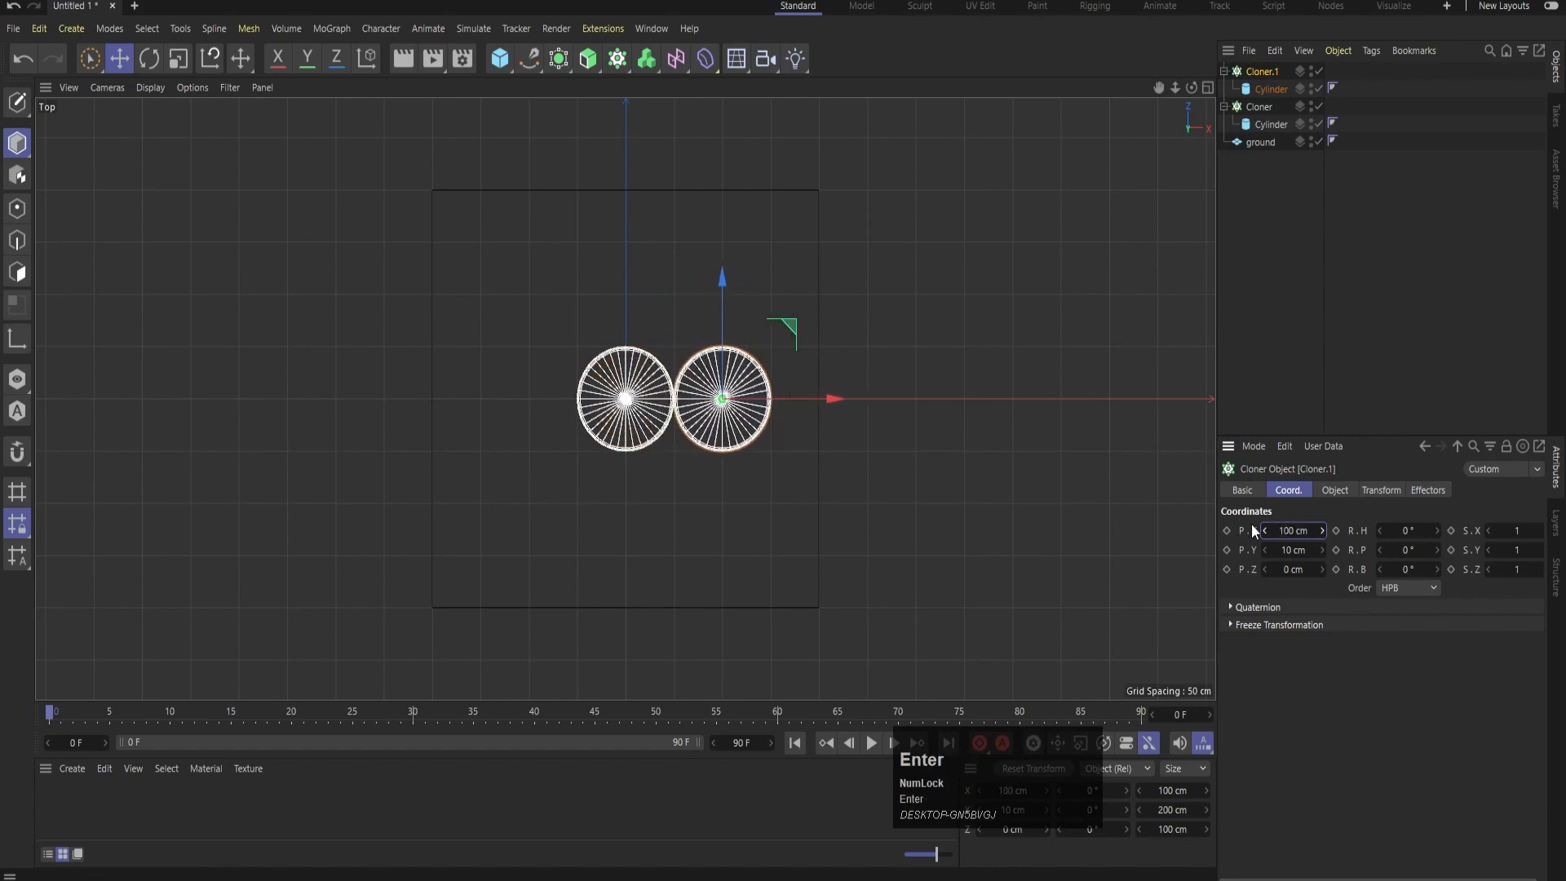
{"action": "left_click", "coordinate": [1290, 530]}
{"action": "type", "text": "150"}
{"action": "key", "text": "Return"}
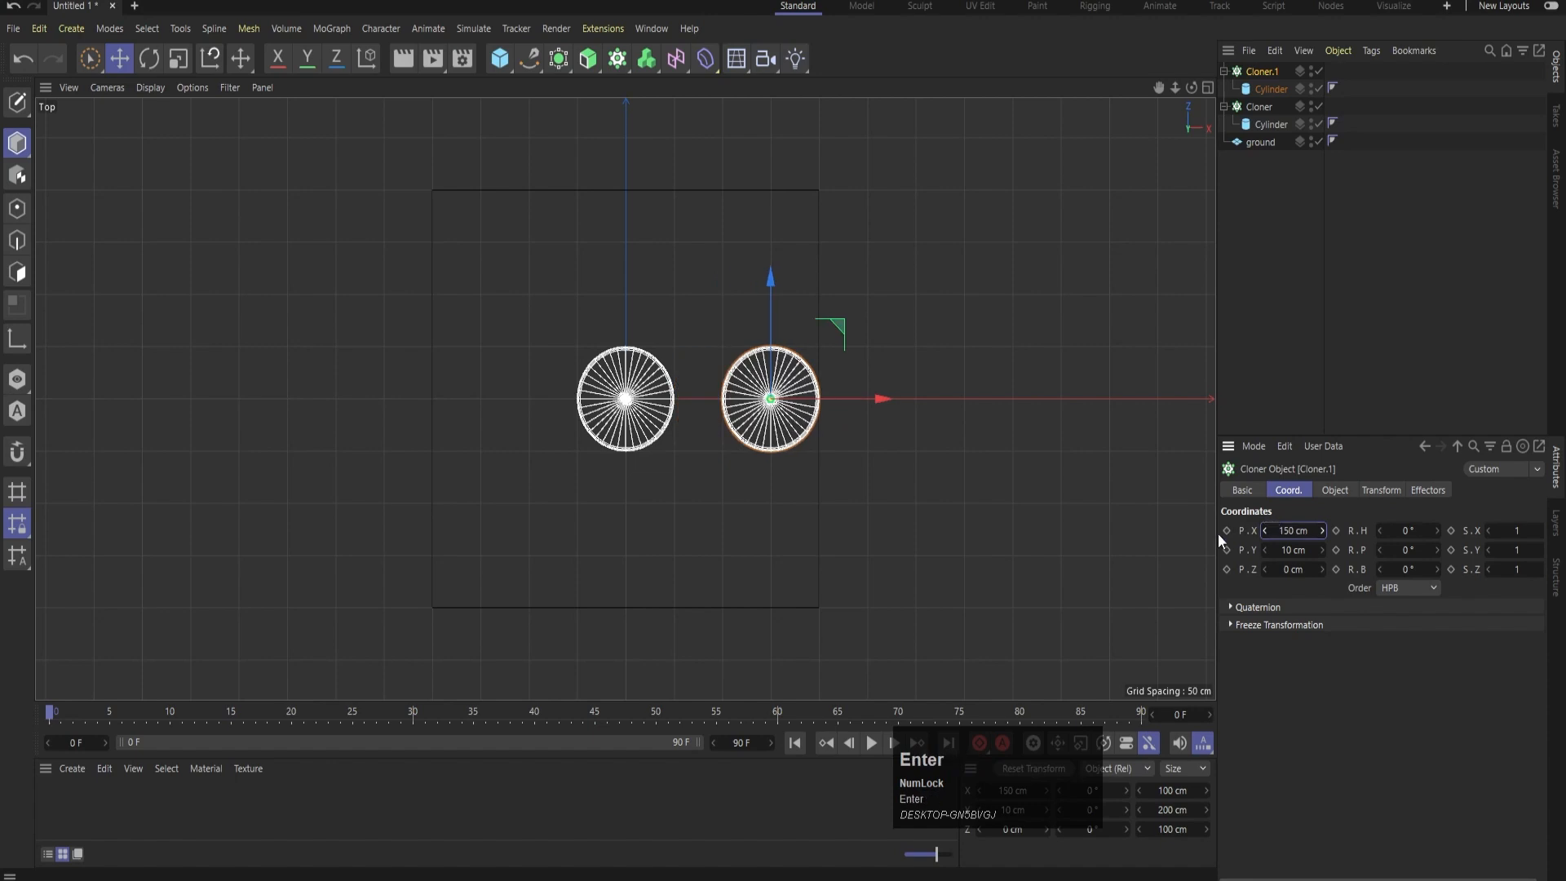
- Duplicate the Cloner copy and offset the new one by another 150 cm to an X position of 300 cm
{"action": "left_click", "coordinate": [1260, 68], "text": "ctrl"}
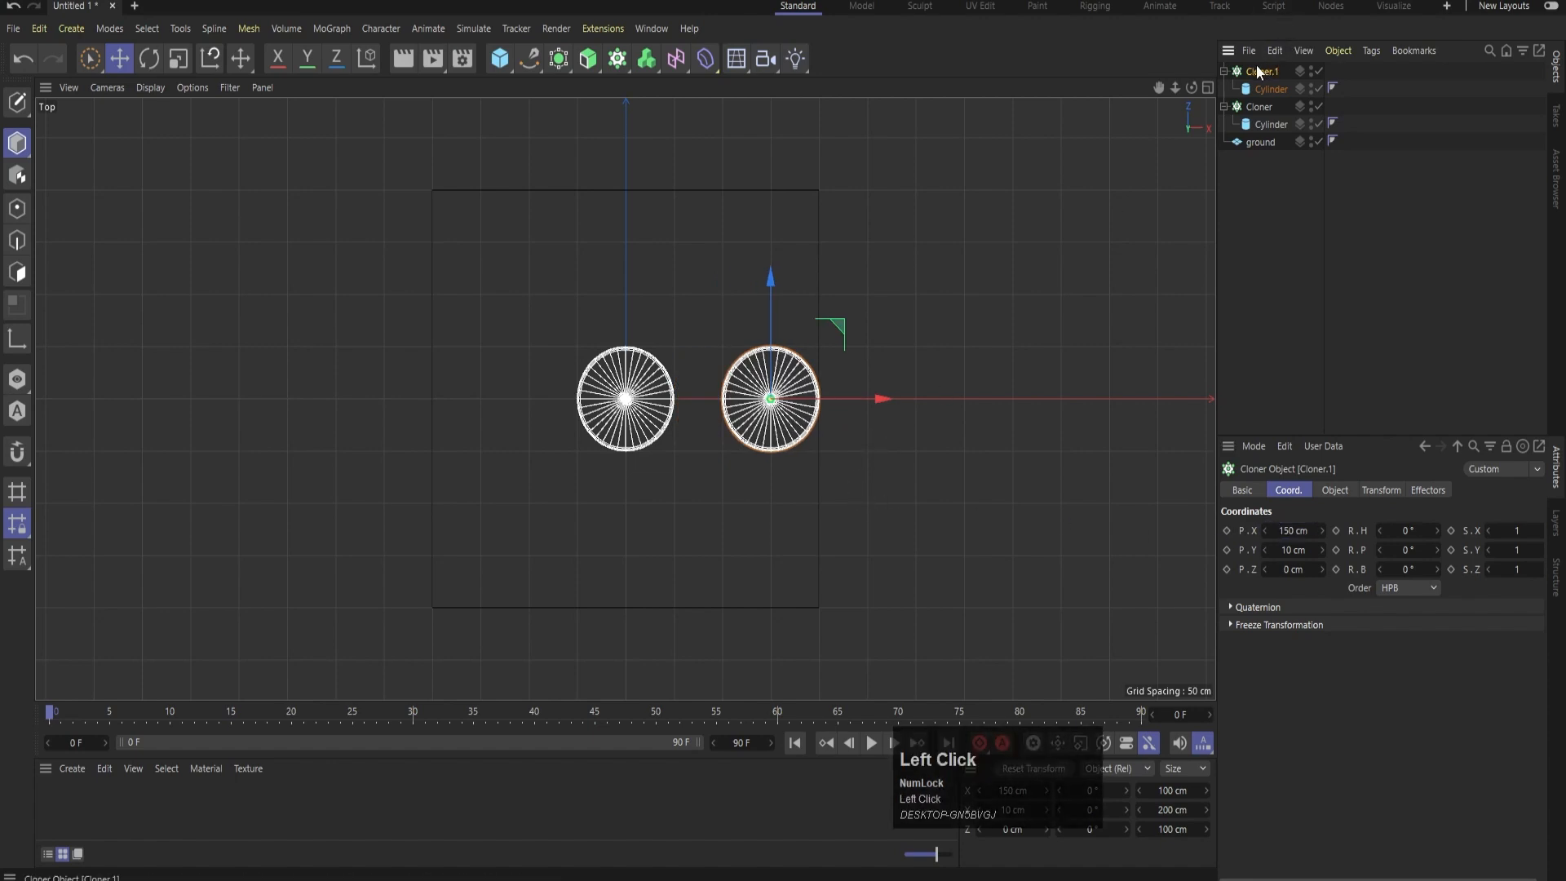
{"action": "left_click_drag", "start_coordinate": [1263, 74], "coordinate": [1262, 66], "text": "ctrl"}
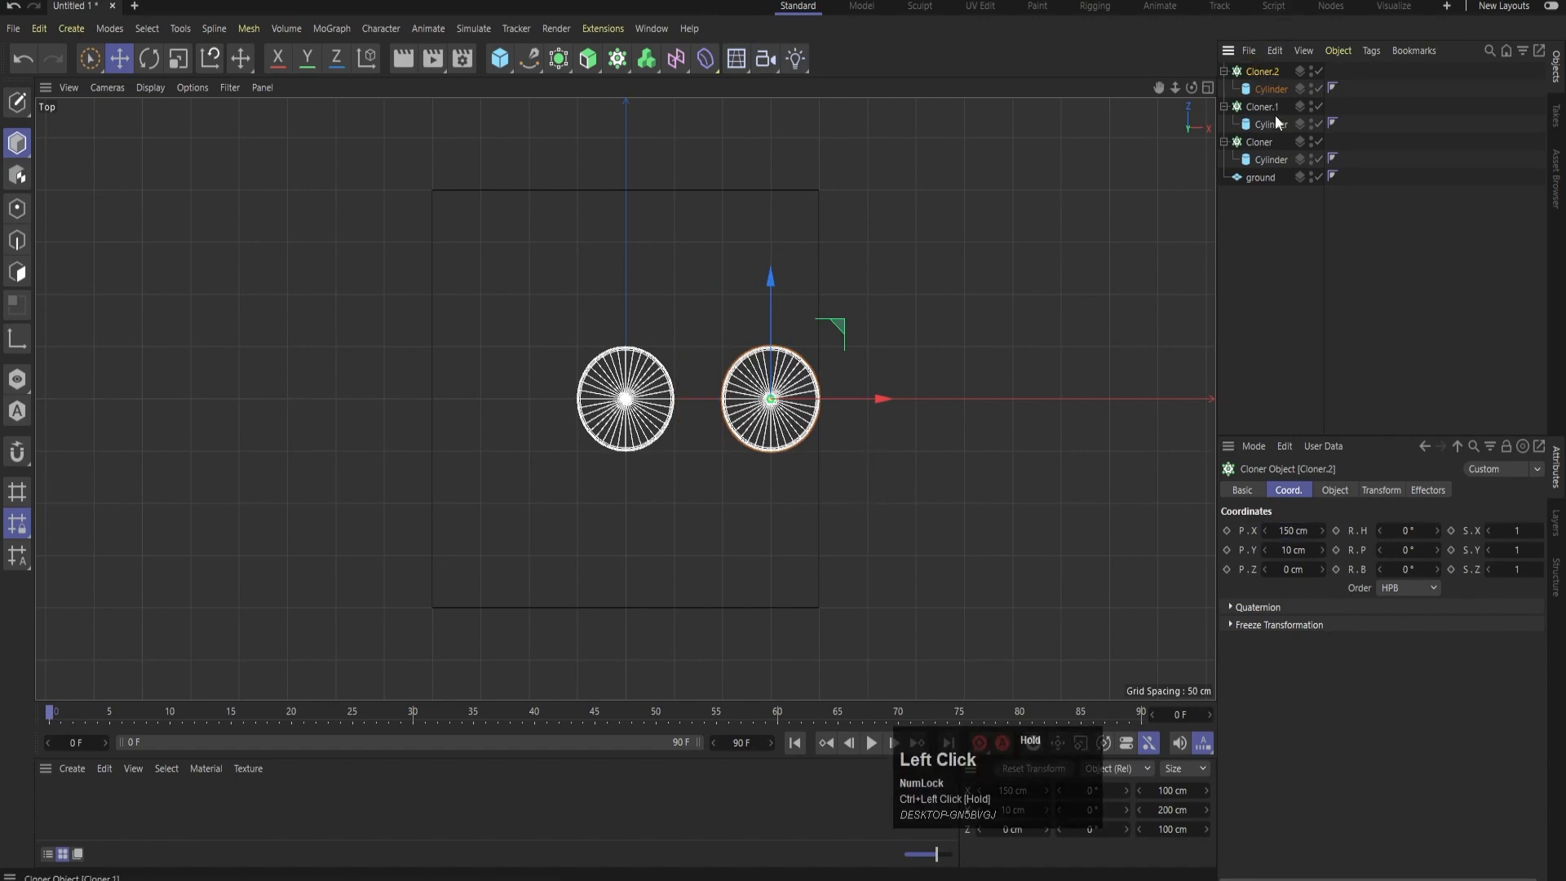
{"action": "left_click", "coordinate": [1296, 530]}
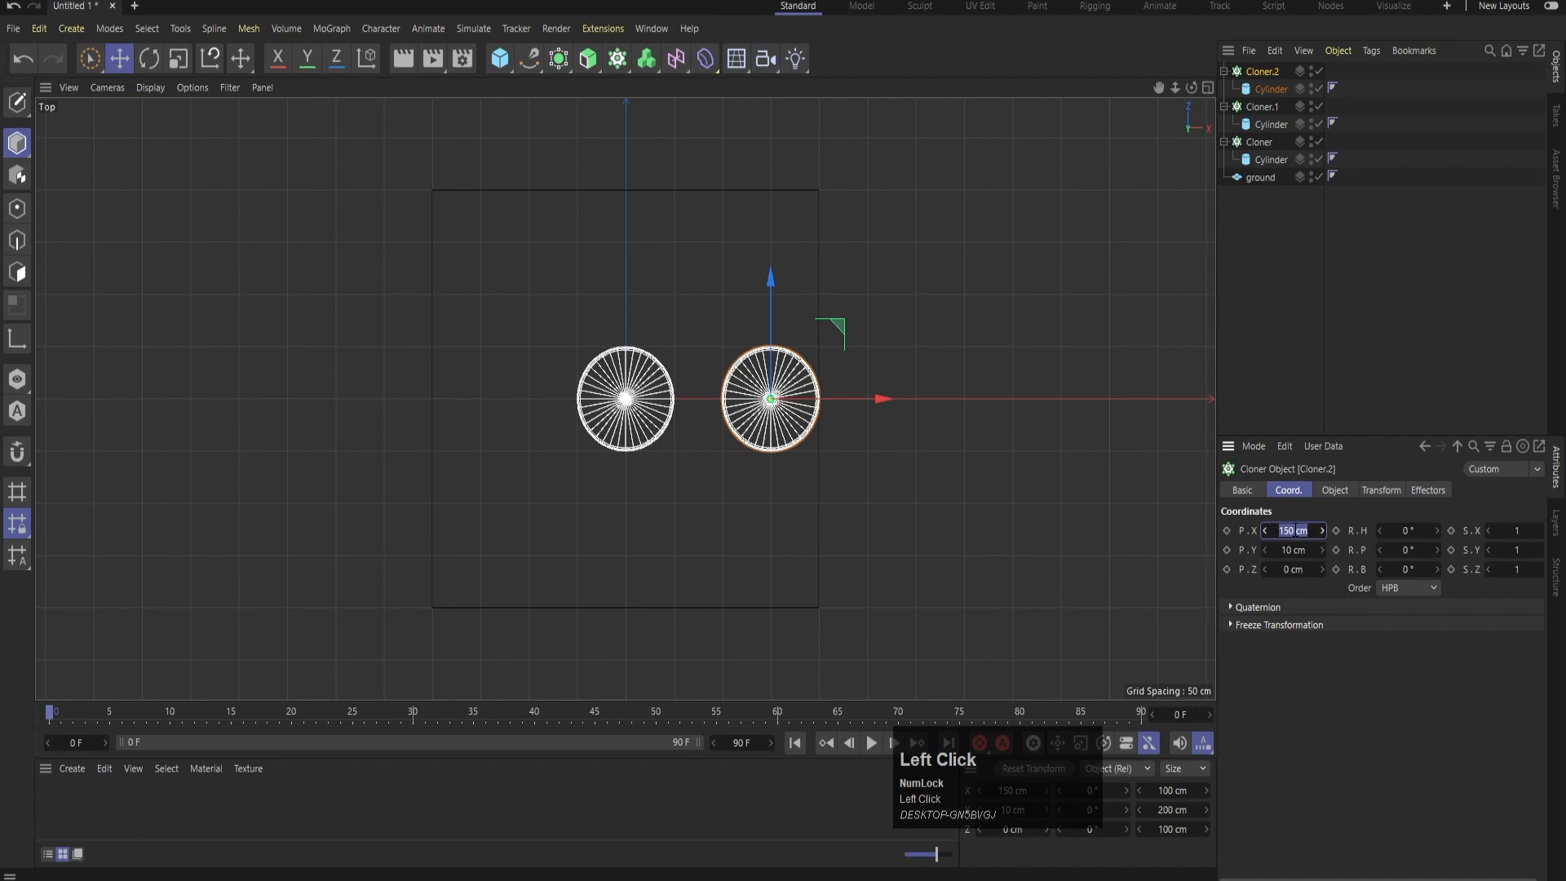
{"action": "key", "text": "Right"}
{"action": "type", "text": "*2"}
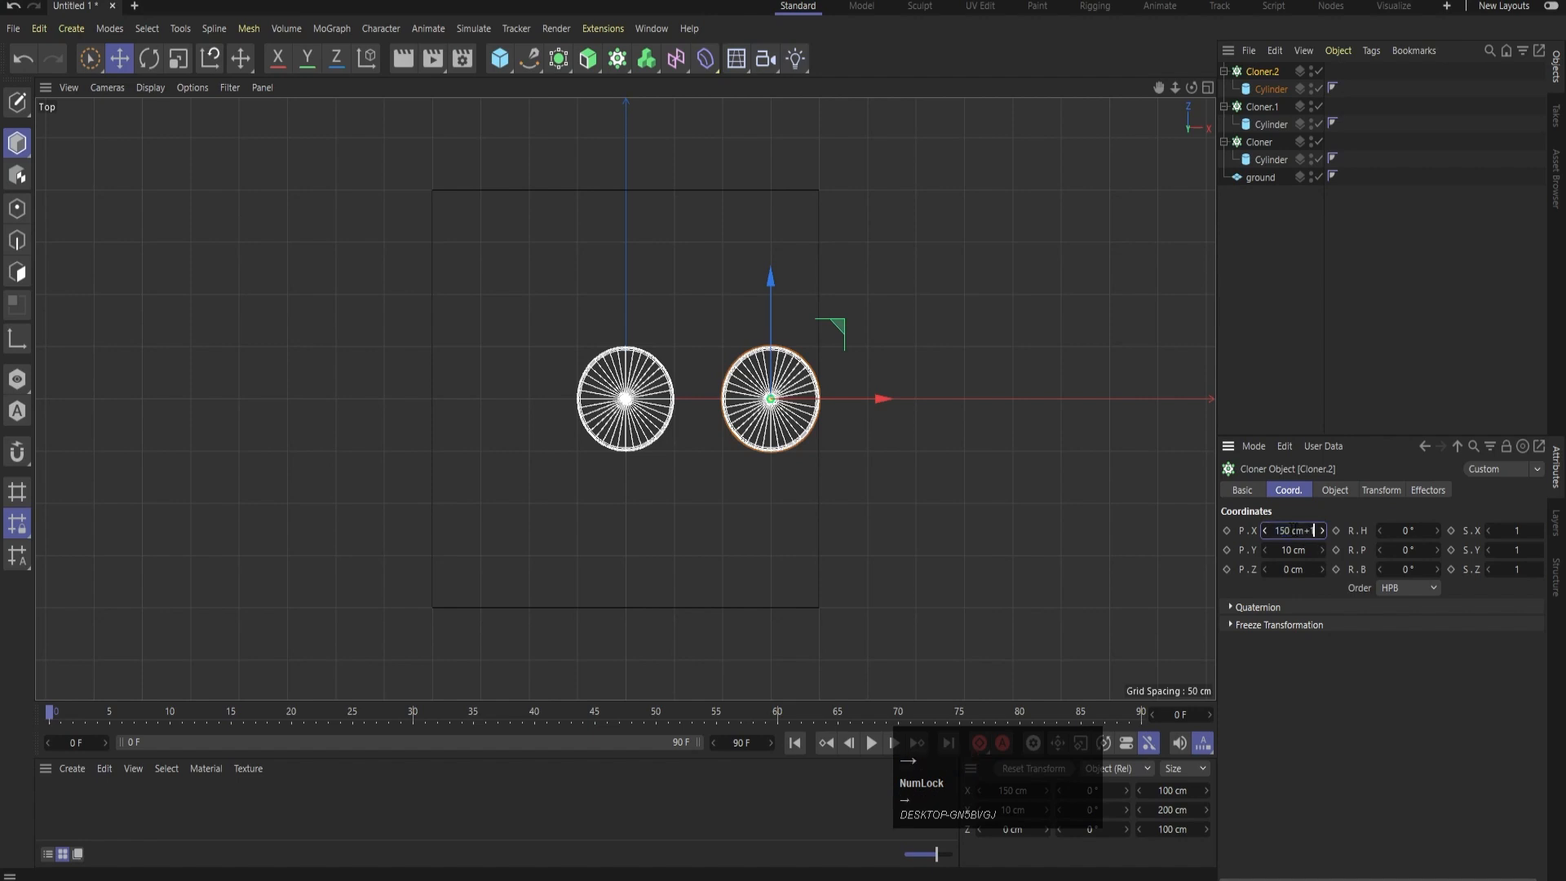
{"action": "key", "text": "Return"}
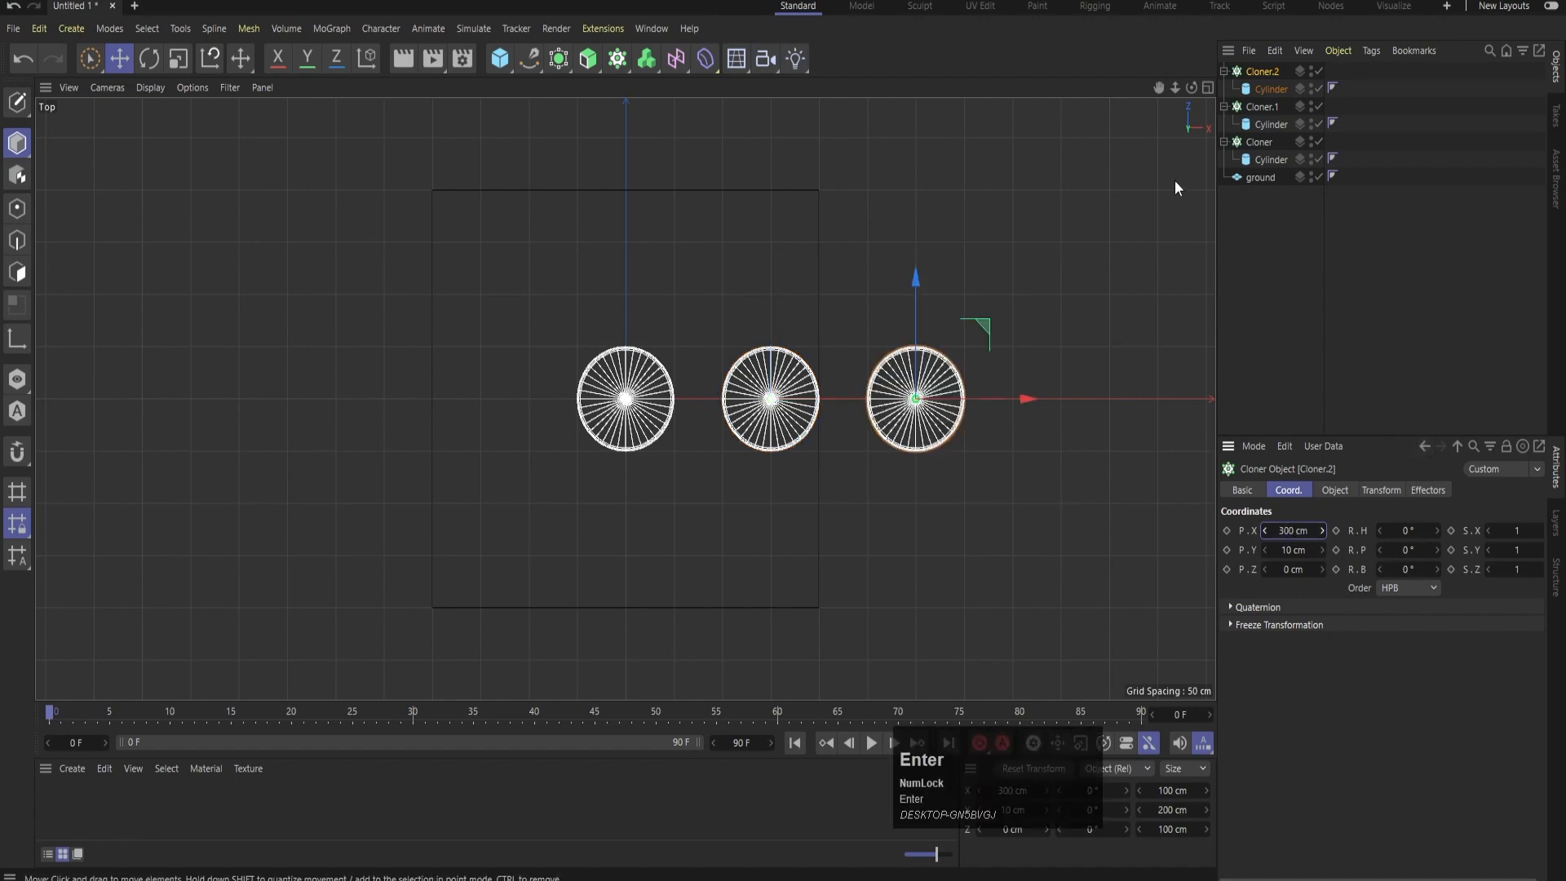
- Make a fourth Cloner stack from the newest copy and add 150 cm to its X position, reaching 450 cm
{"action": "left_click_drag", "start_coordinate": [1272, 71], "coordinate": [1256, 67], "text": "ctrl"}
{"action": "left_click", "coordinate": [1283, 531]}
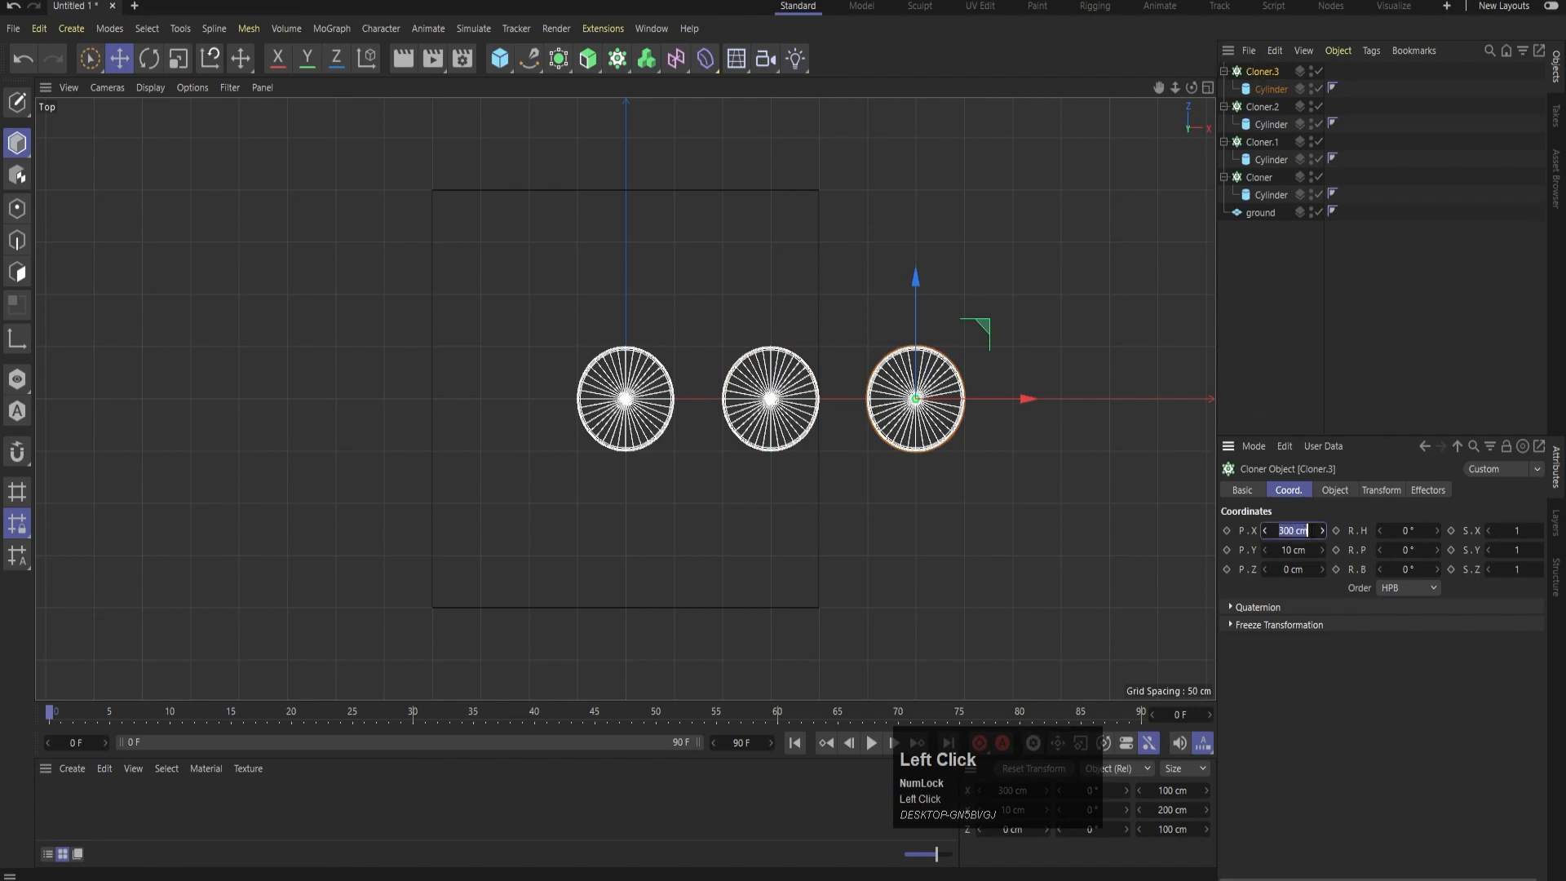
{"action": "left_click", "coordinate": [1308, 531]}
{"action": "type", "text": "150"}
{"action": "key", "text": "Return"}
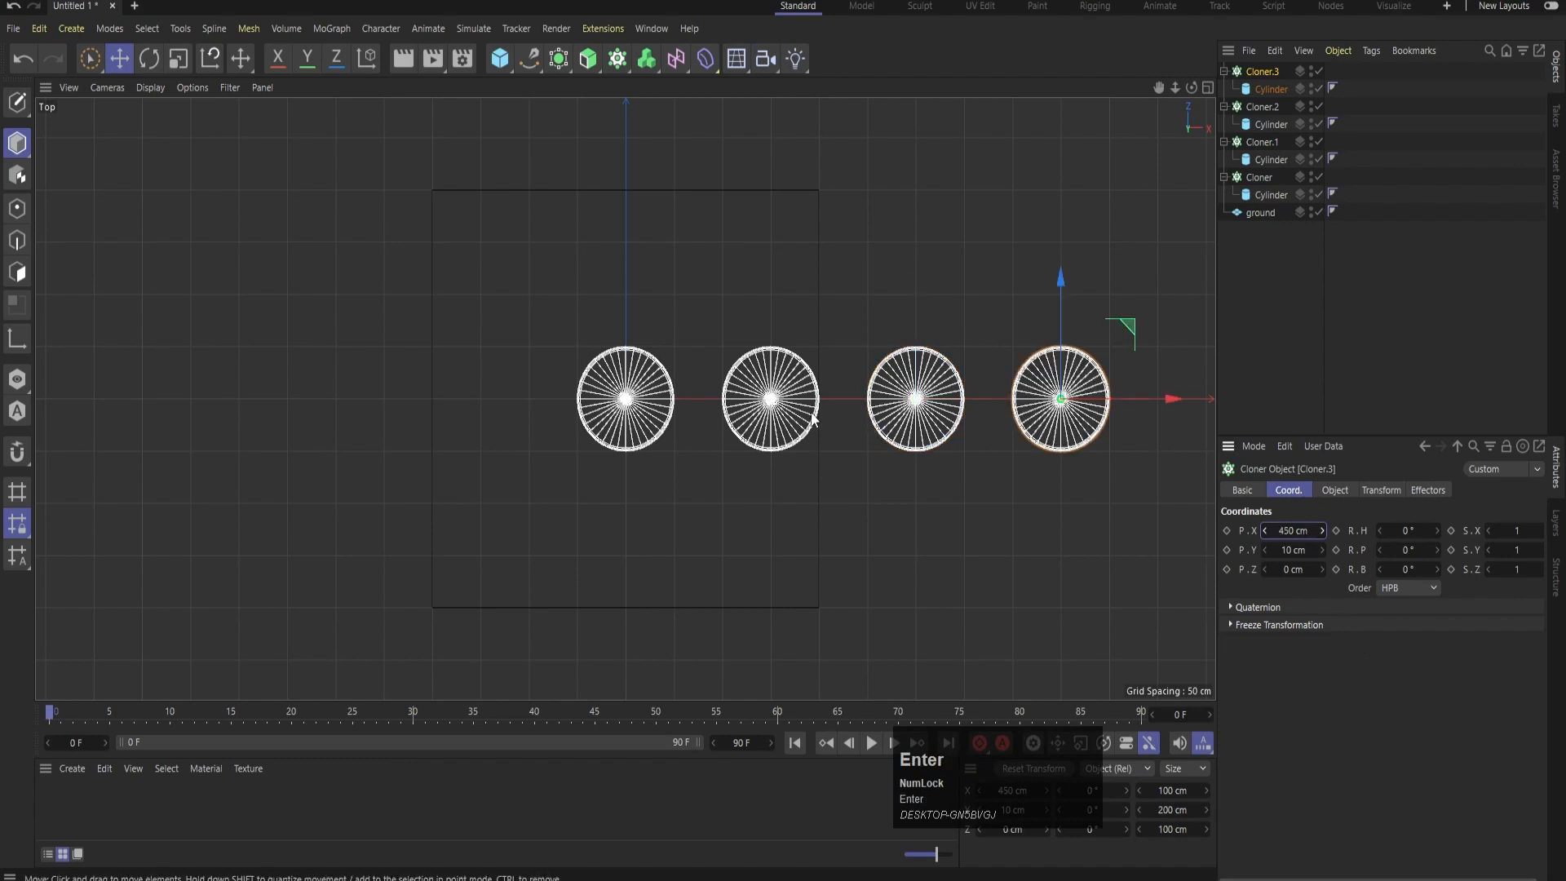
{"action": "left_click", "coordinate": [1279, 291]}
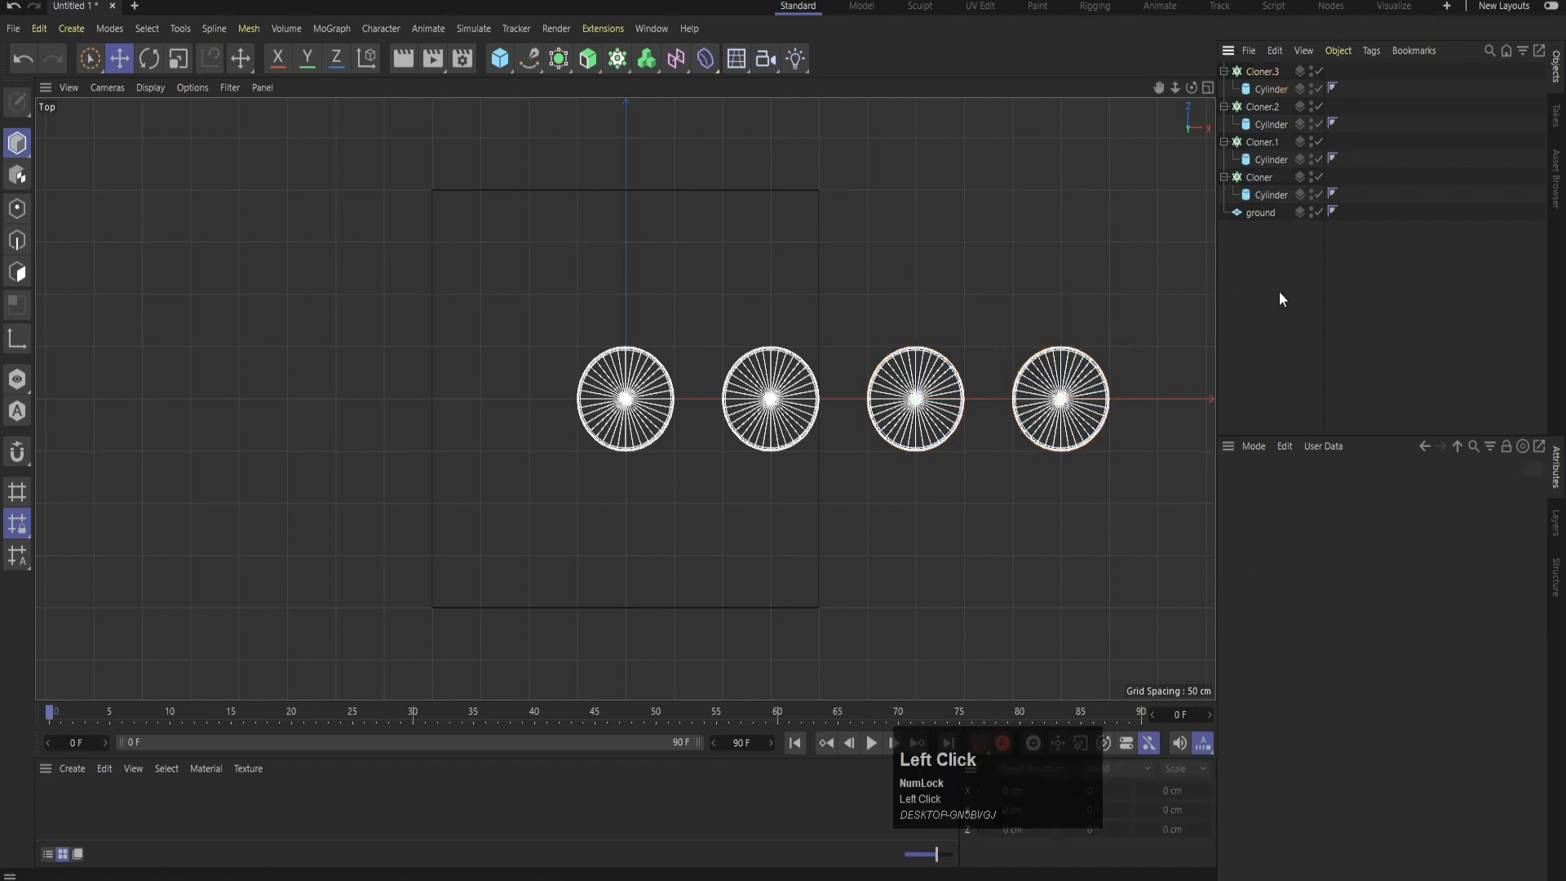
- Rename each of the three duplicated Cloners to "extra"
{"action": "double_click", "coordinate": [1260, 71]}
{"action": "type", "text": "extr"}
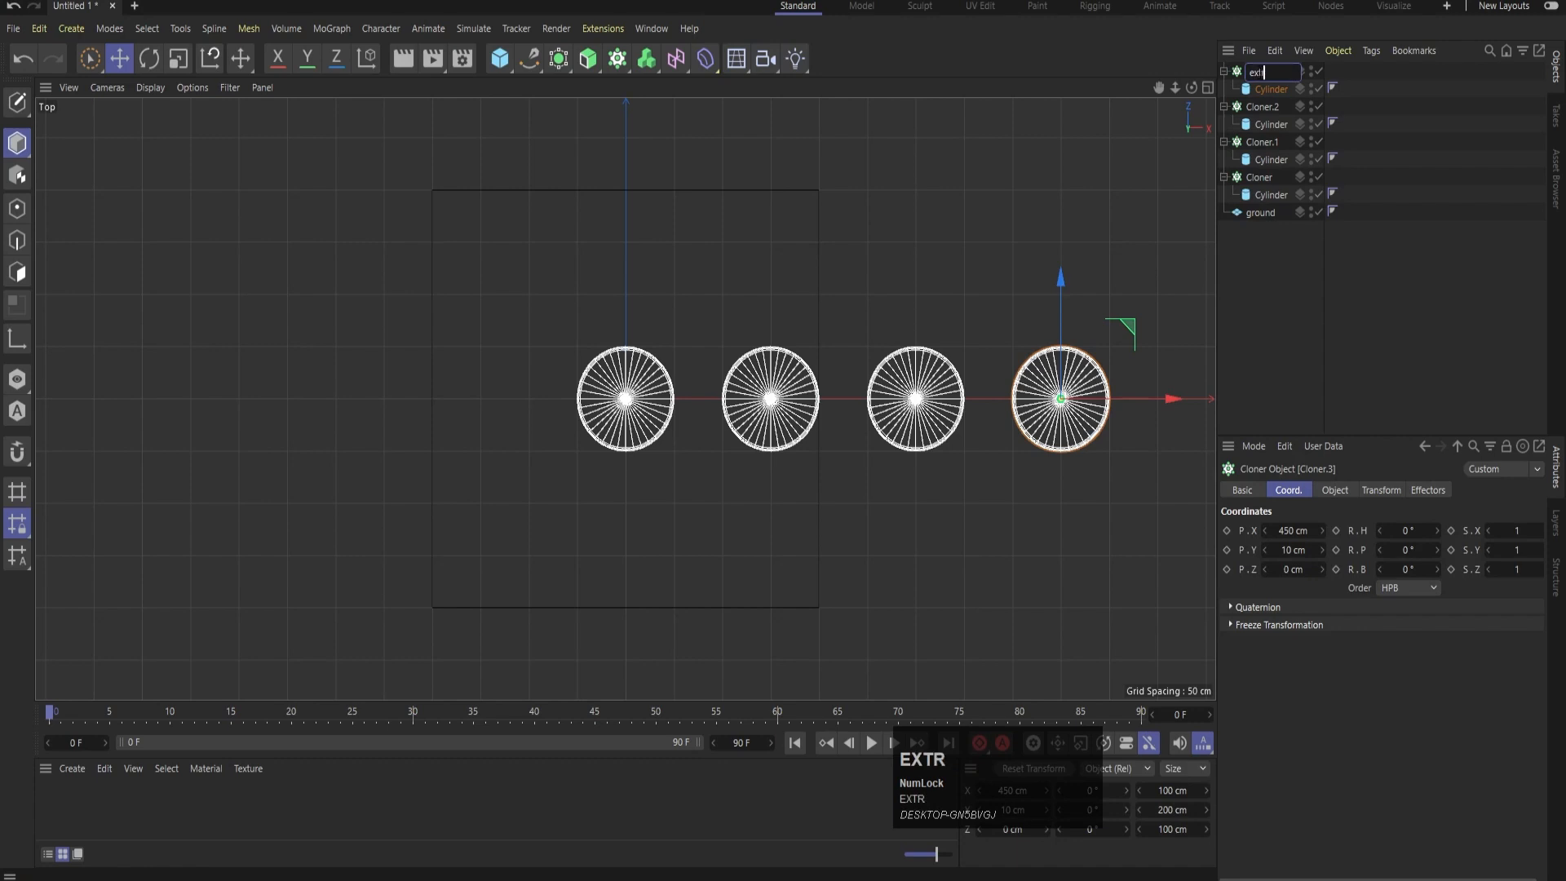
{"action": "type", "text": "a"}
{"action": "key", "text": "Return"}
{"action": "double_click", "coordinate": [1263, 108]}
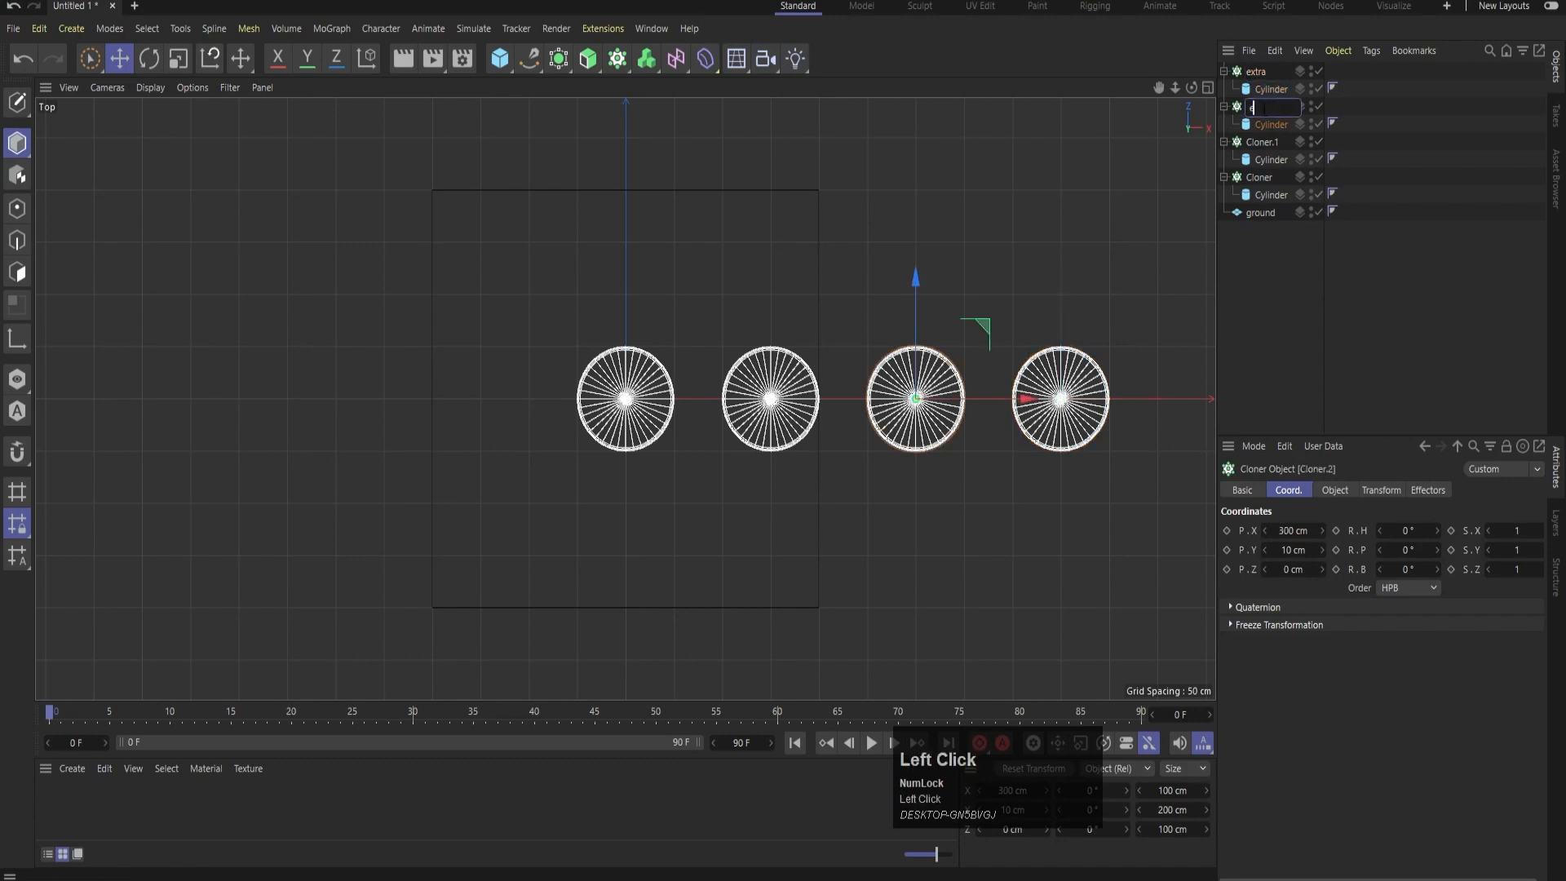
{"action": "type", "text": "extra"}
{"action": "key", "text": "Return"}
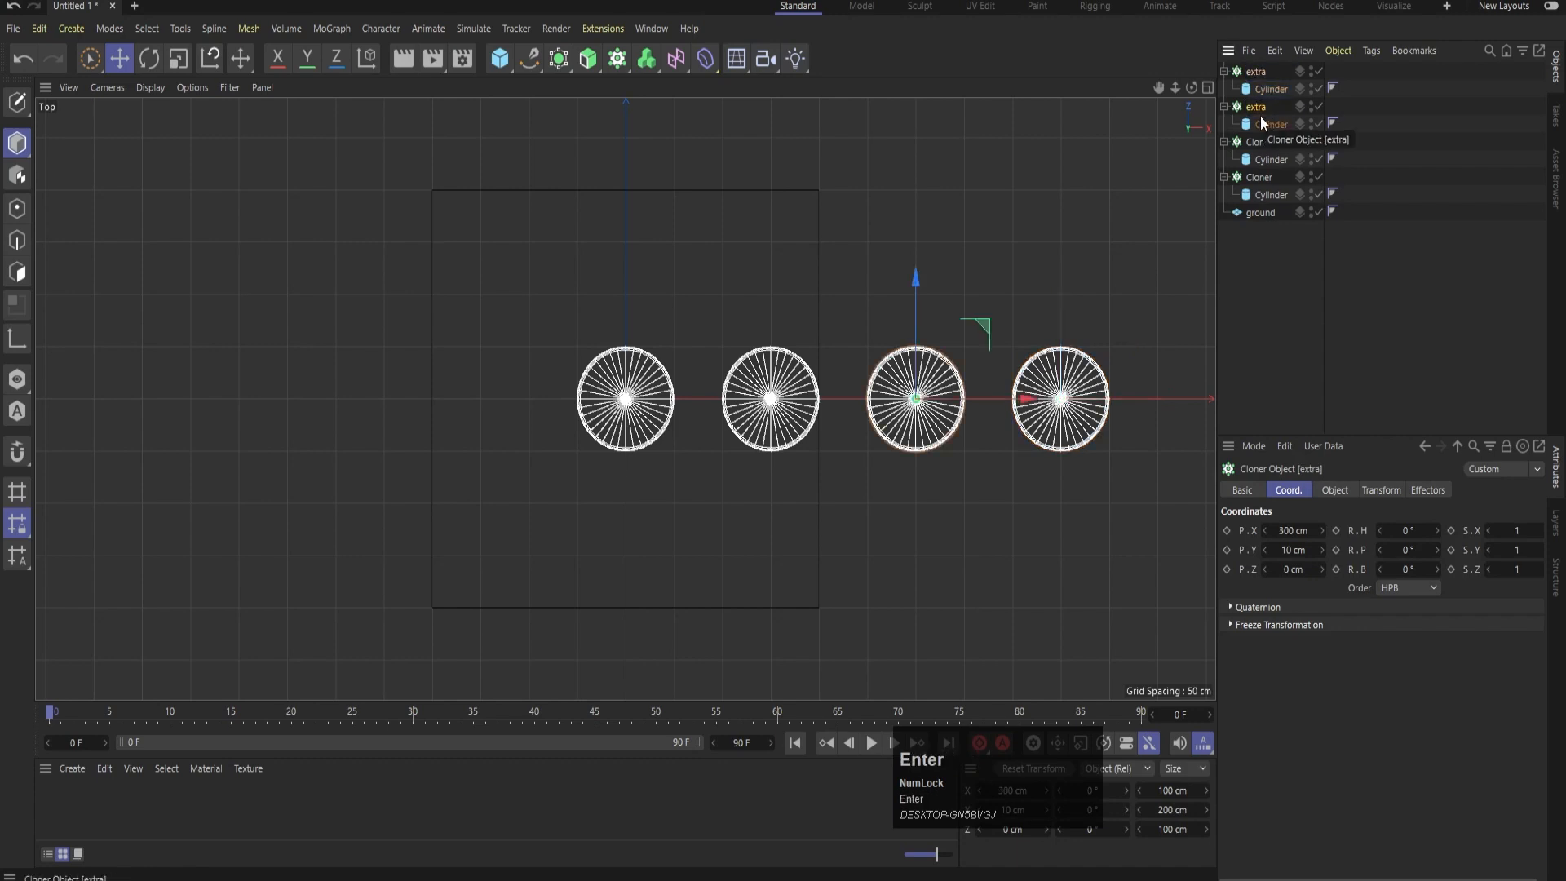
{"action": "double_click", "coordinate": [1257, 143]}
{"action": "type", "text": "extra"}
{"action": "key", "text": "Return"}
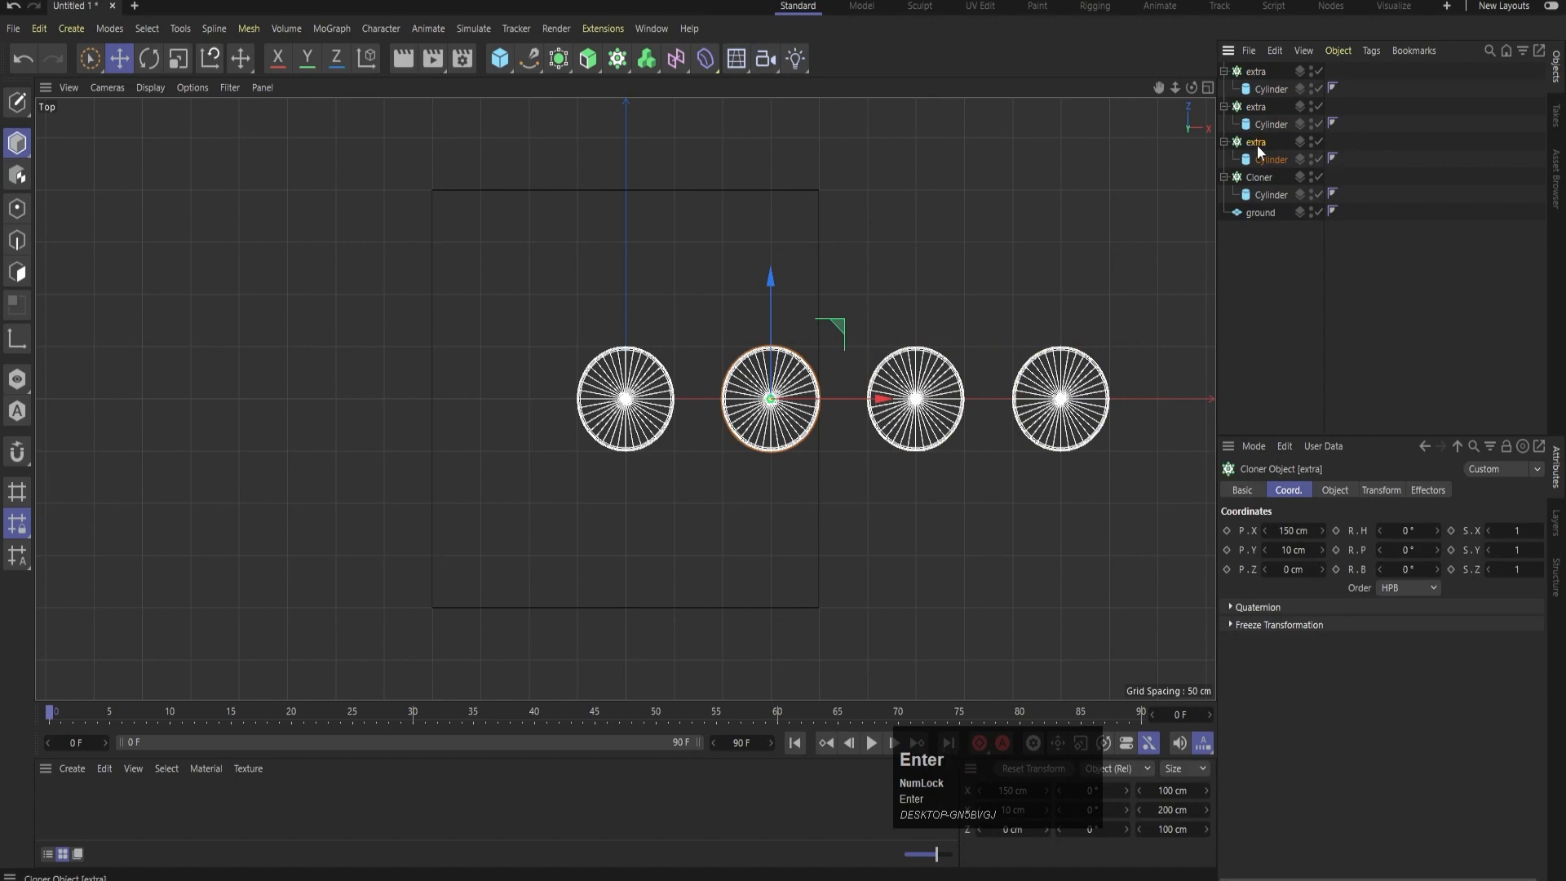
- Rename the original Cloner to "main"
{"action": "double_click", "coordinate": [1258, 177]}
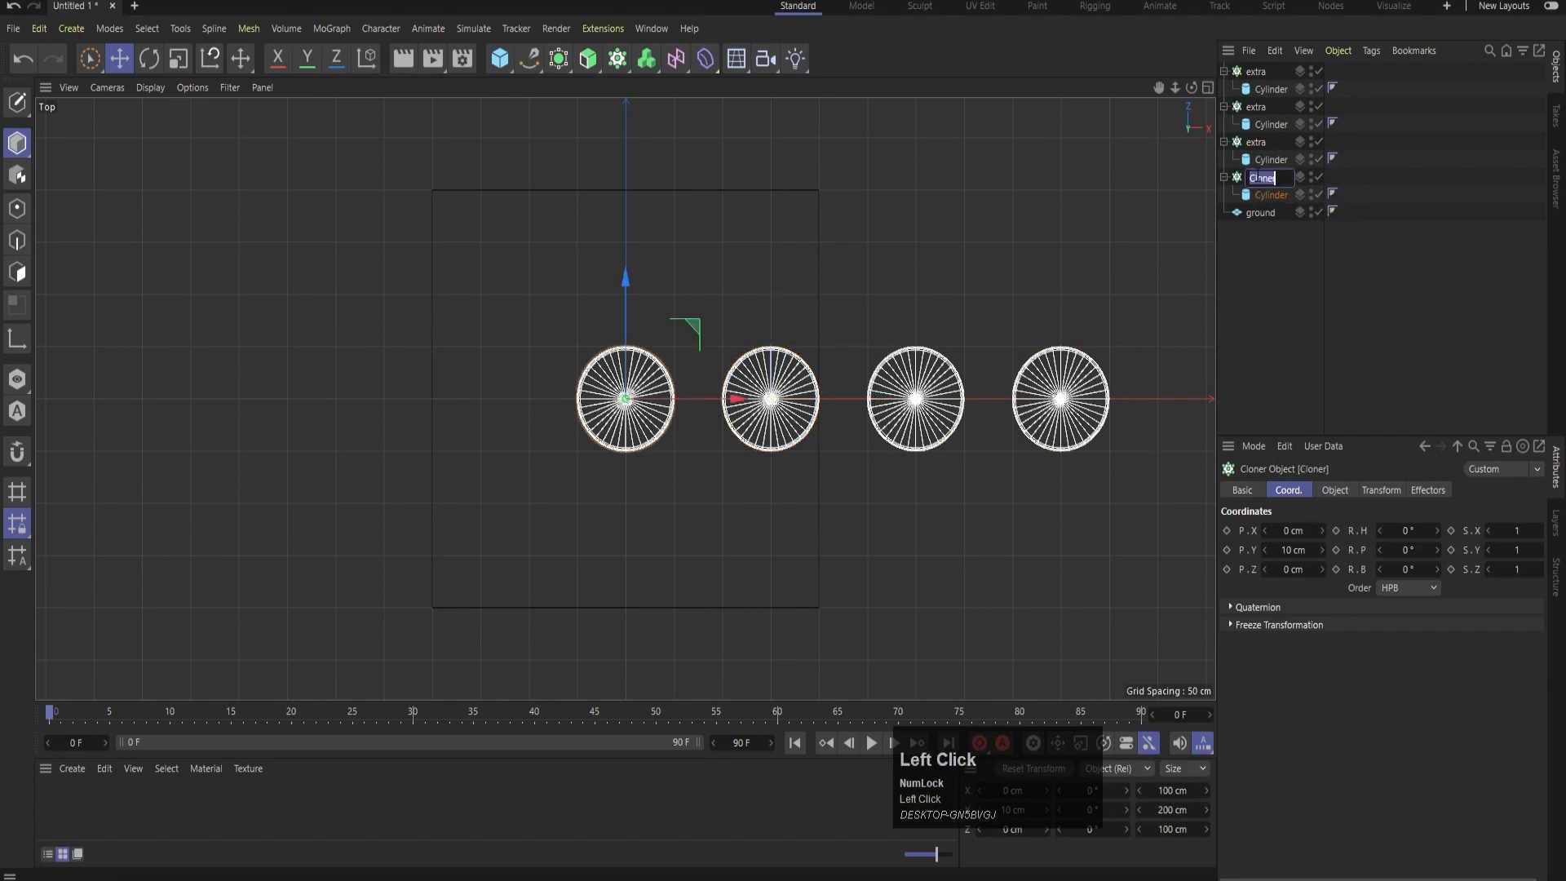
{"action": "type", "text": "main"}
{"action": "key", "text": "Return"}
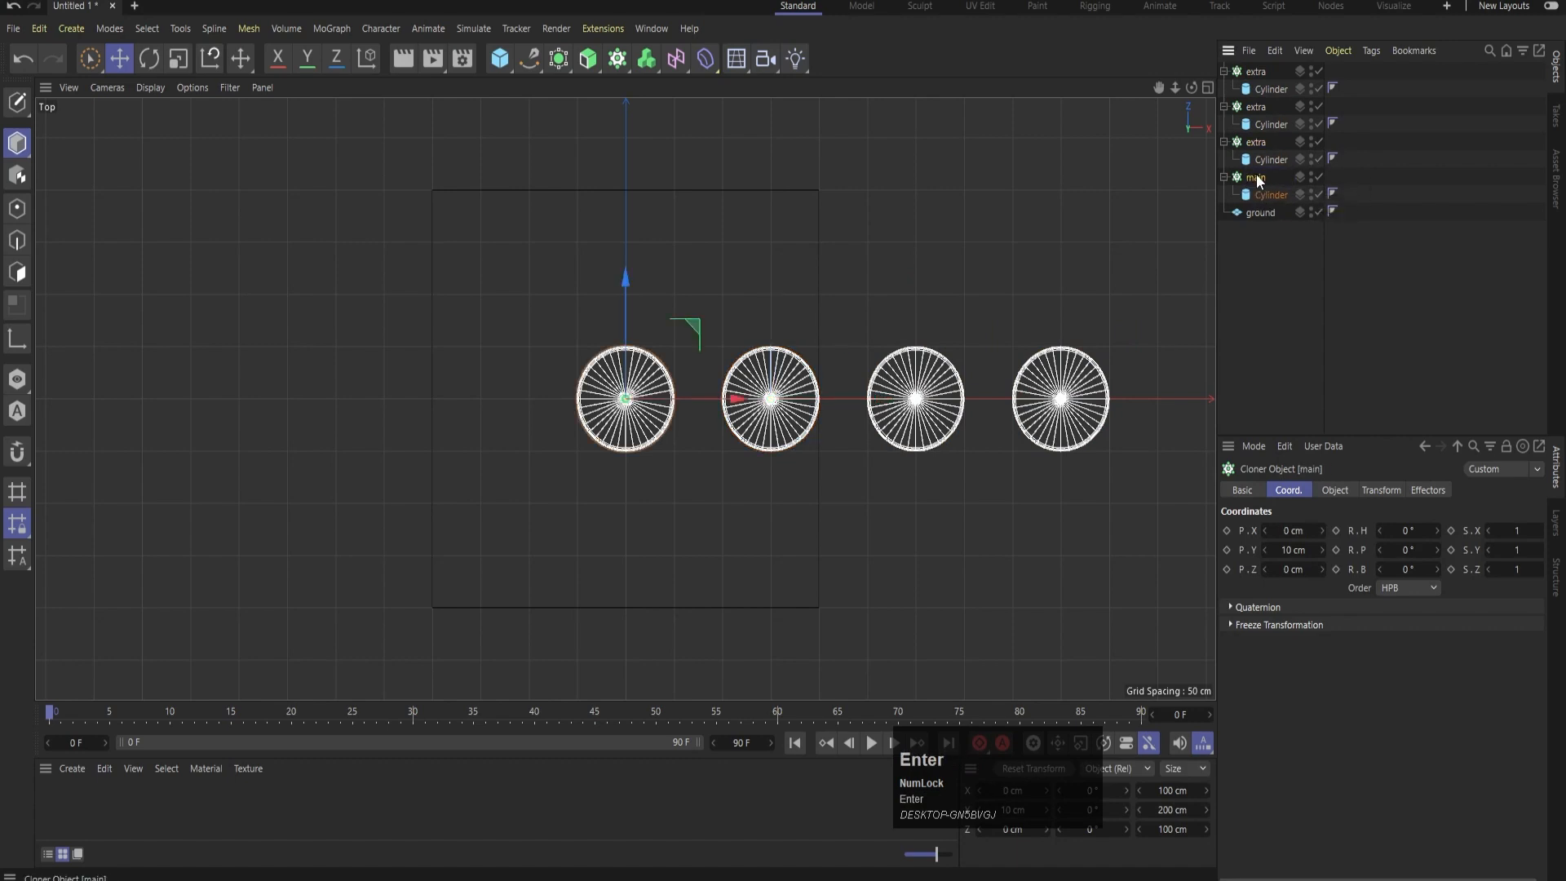
- Create a Null object and parent the main Cloner and the three extra Cloners under it
{"action": "middle_click", "coordinate": [937, 390]}
{"action": "middle_click", "coordinate": [608, 338]}
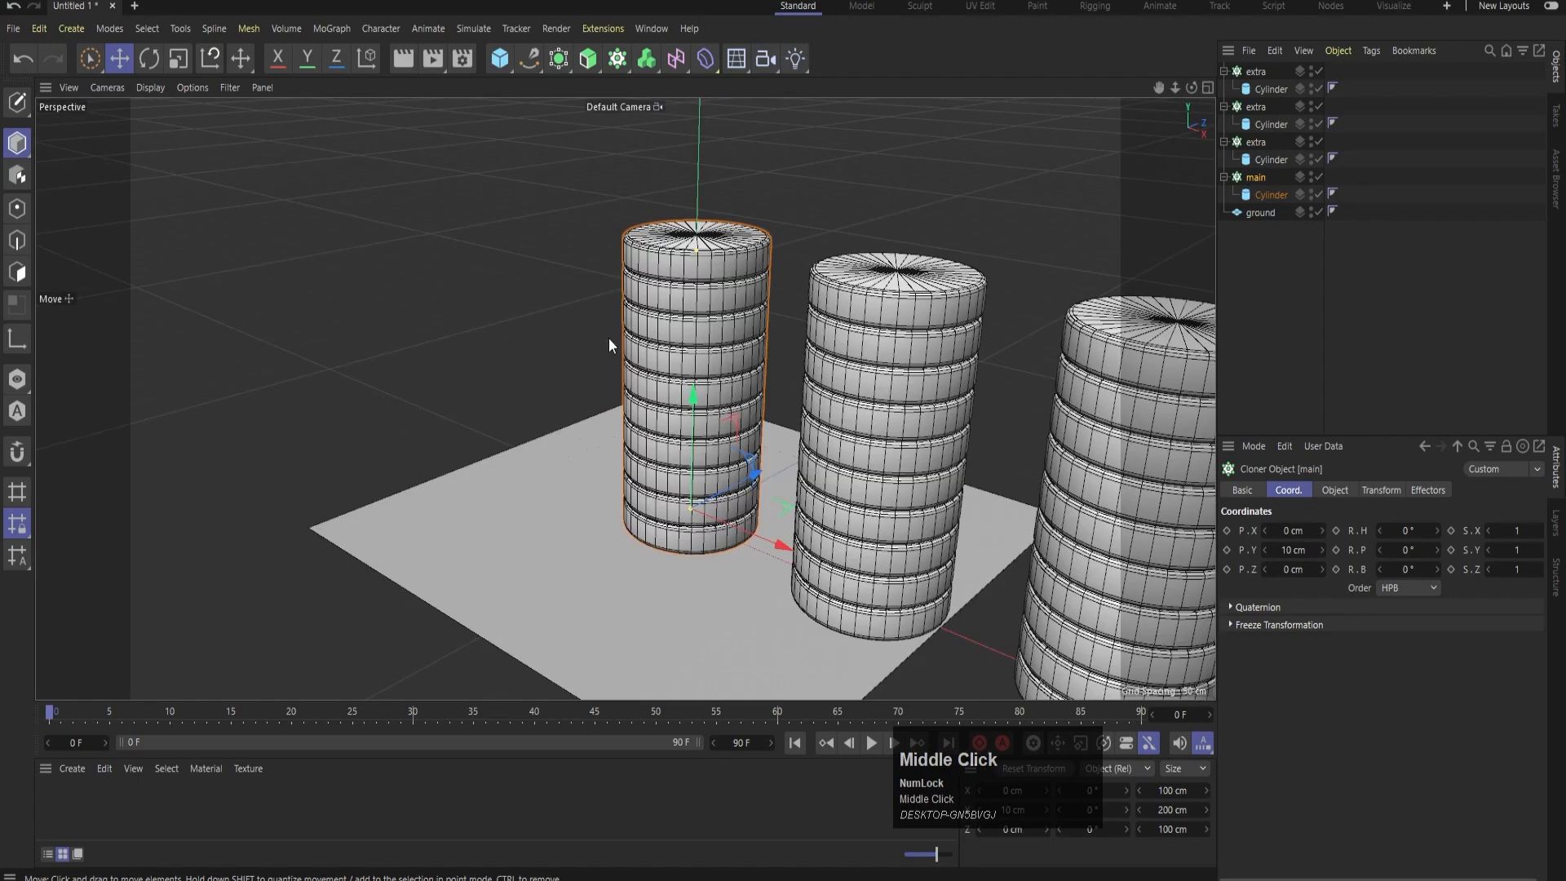
{"action": "scroll", "coordinate": [610, 307], "scroll_direction": "down", "scroll_amount": 1}
{"action": "left_click", "coordinate": [1270, 274]}
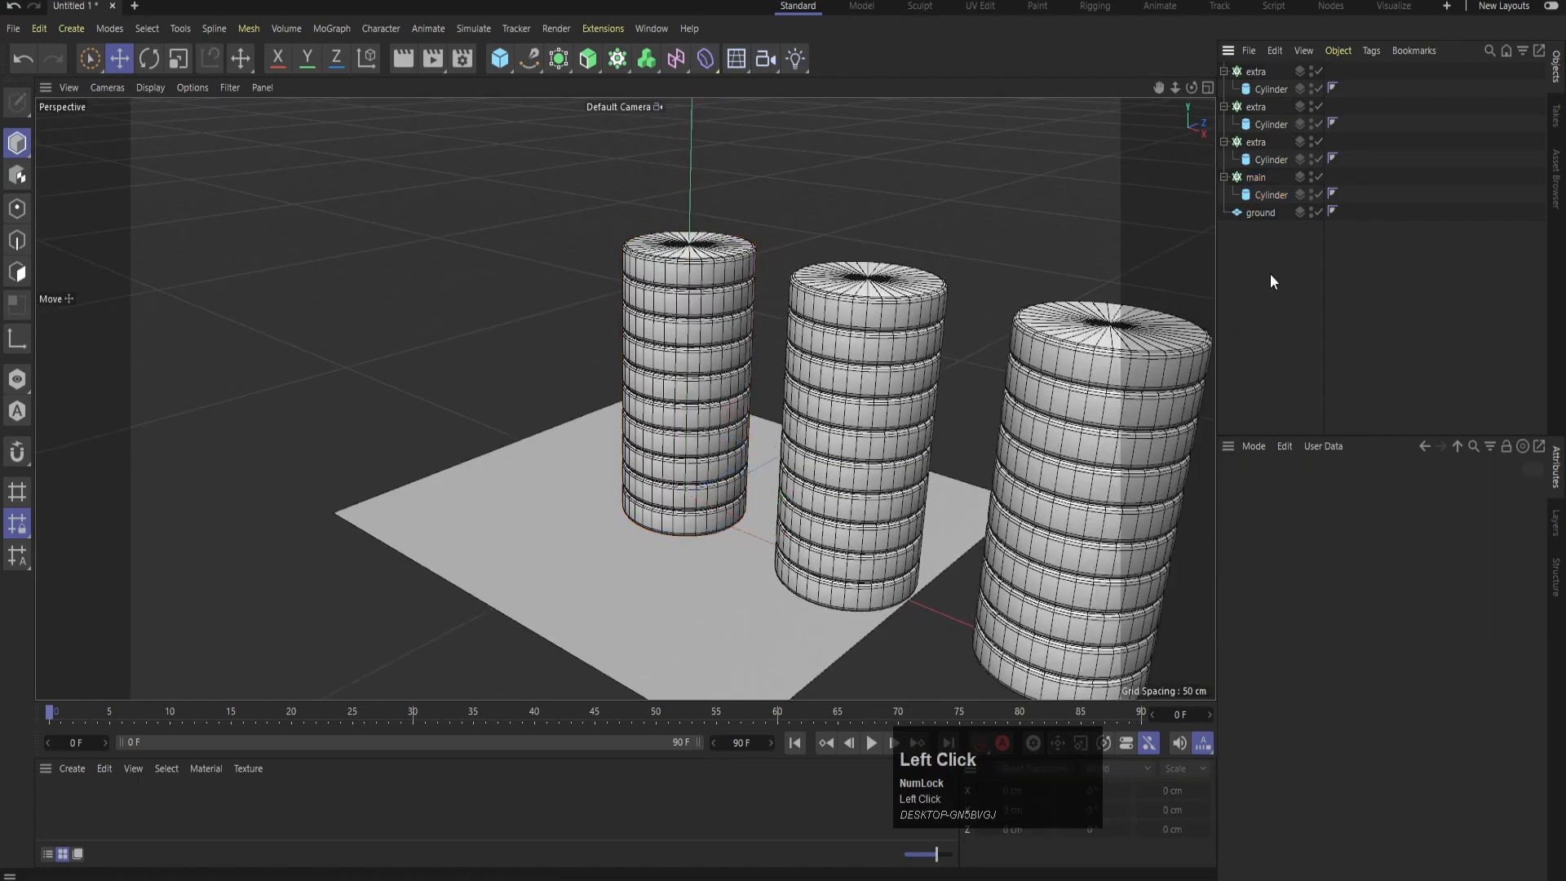
{"action": "left_click_drag", "start_coordinate": [500, 58], "coordinate": [558, 86]}
{"action": "left_click", "coordinate": [1250, 92]}
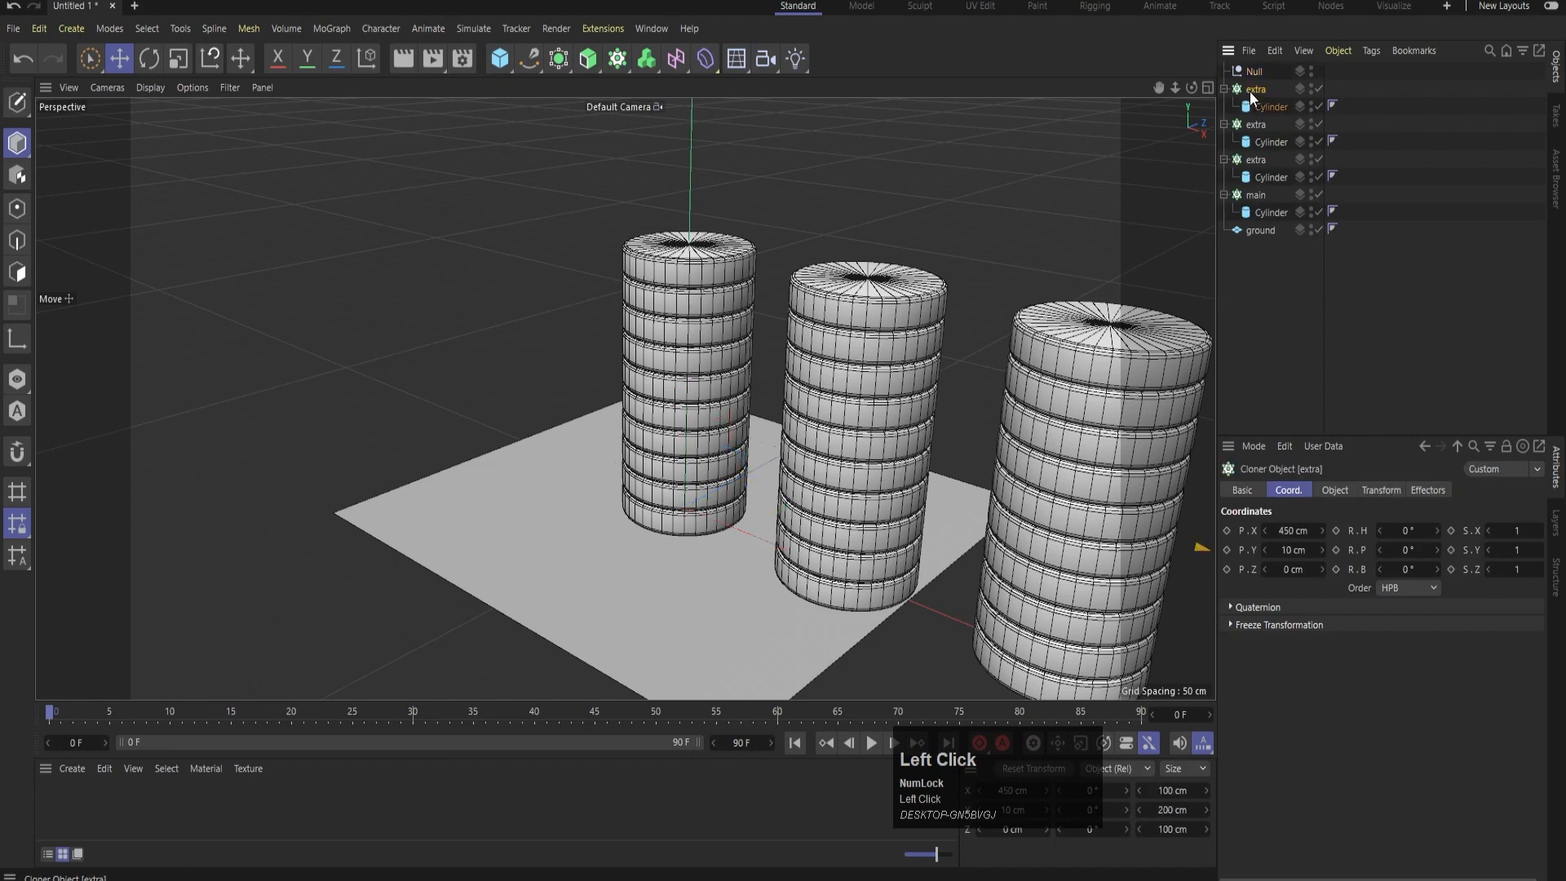
{"action": "left_click", "coordinate": [1255, 194], "text": "shift"}
{"action": "left_click_drag", "start_coordinate": [1255, 87], "coordinate": [1254, 71]}
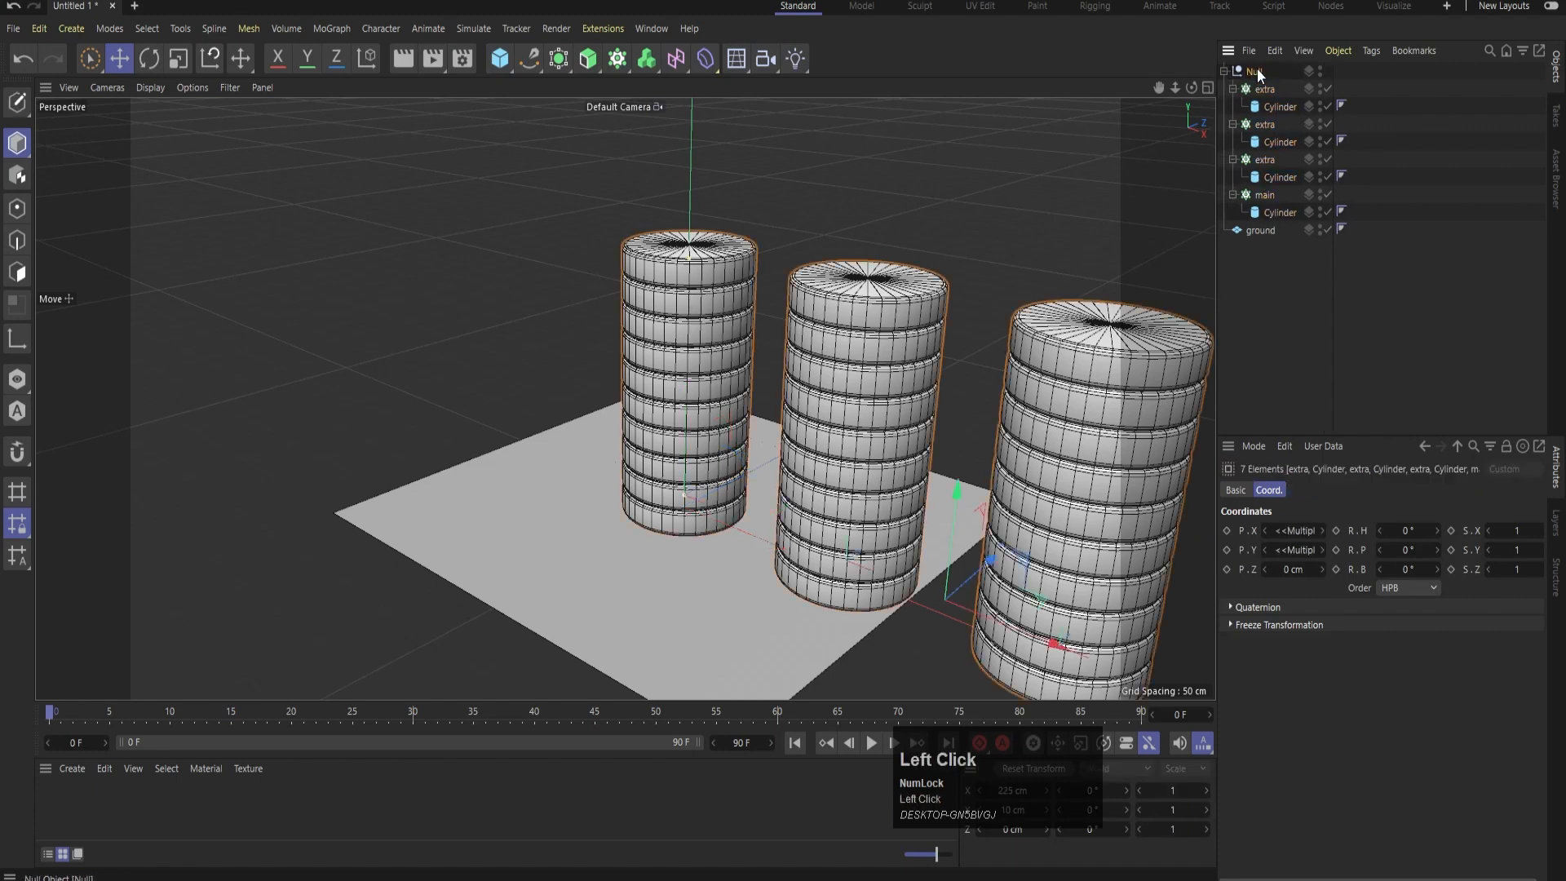
- Rename the Null to "cloner controller" and clear the selection
{"action": "double_click", "coordinate": [1257, 71]}
{"action": "type", "text": "clon"}
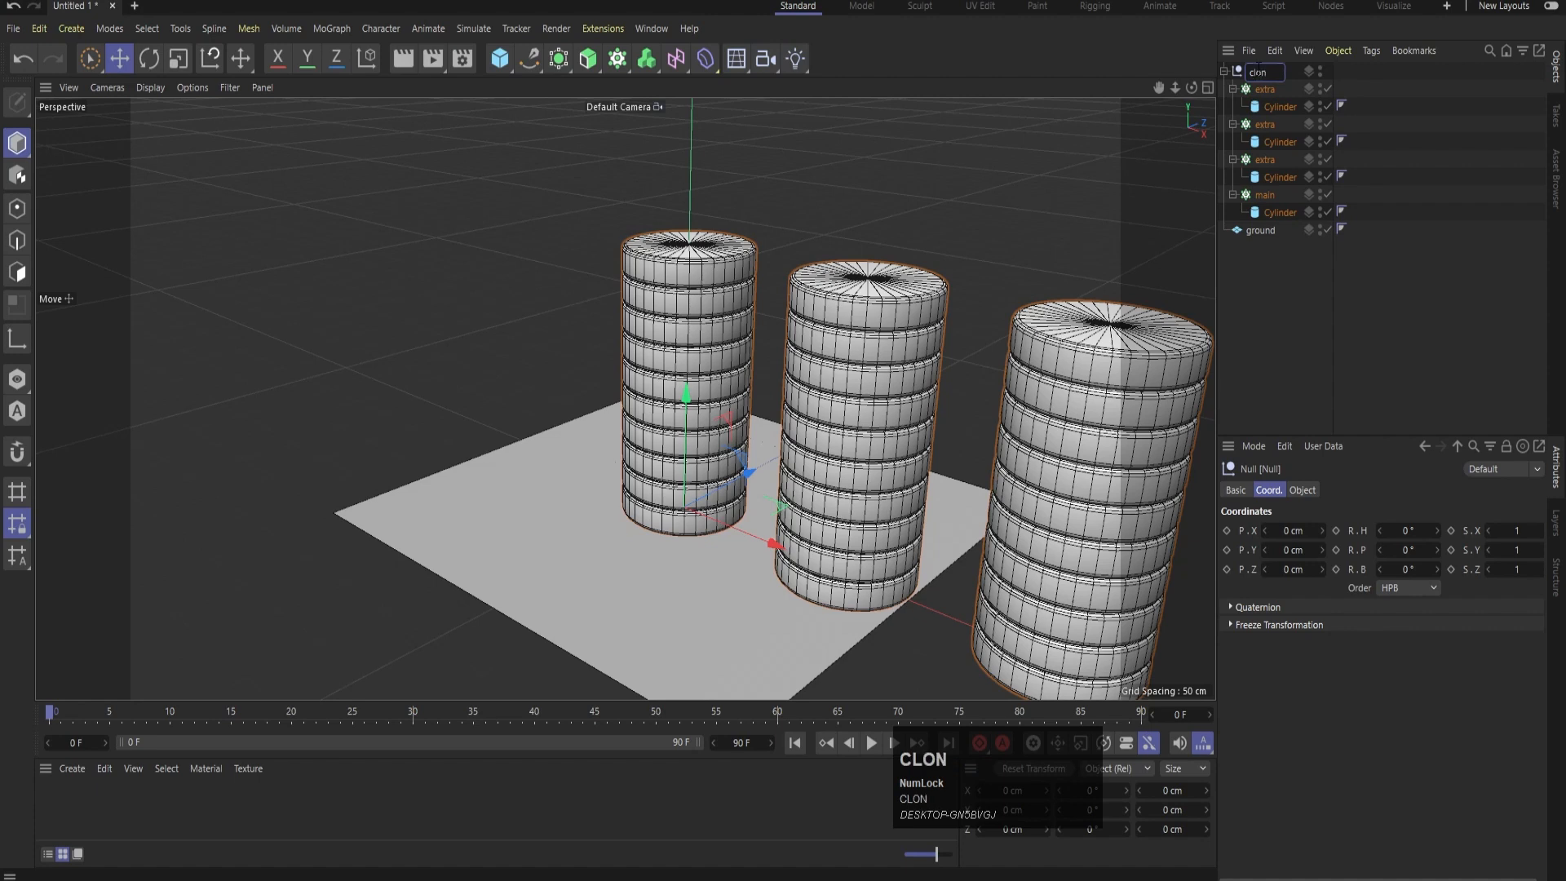
{"action": "type", "text": "er controller"}
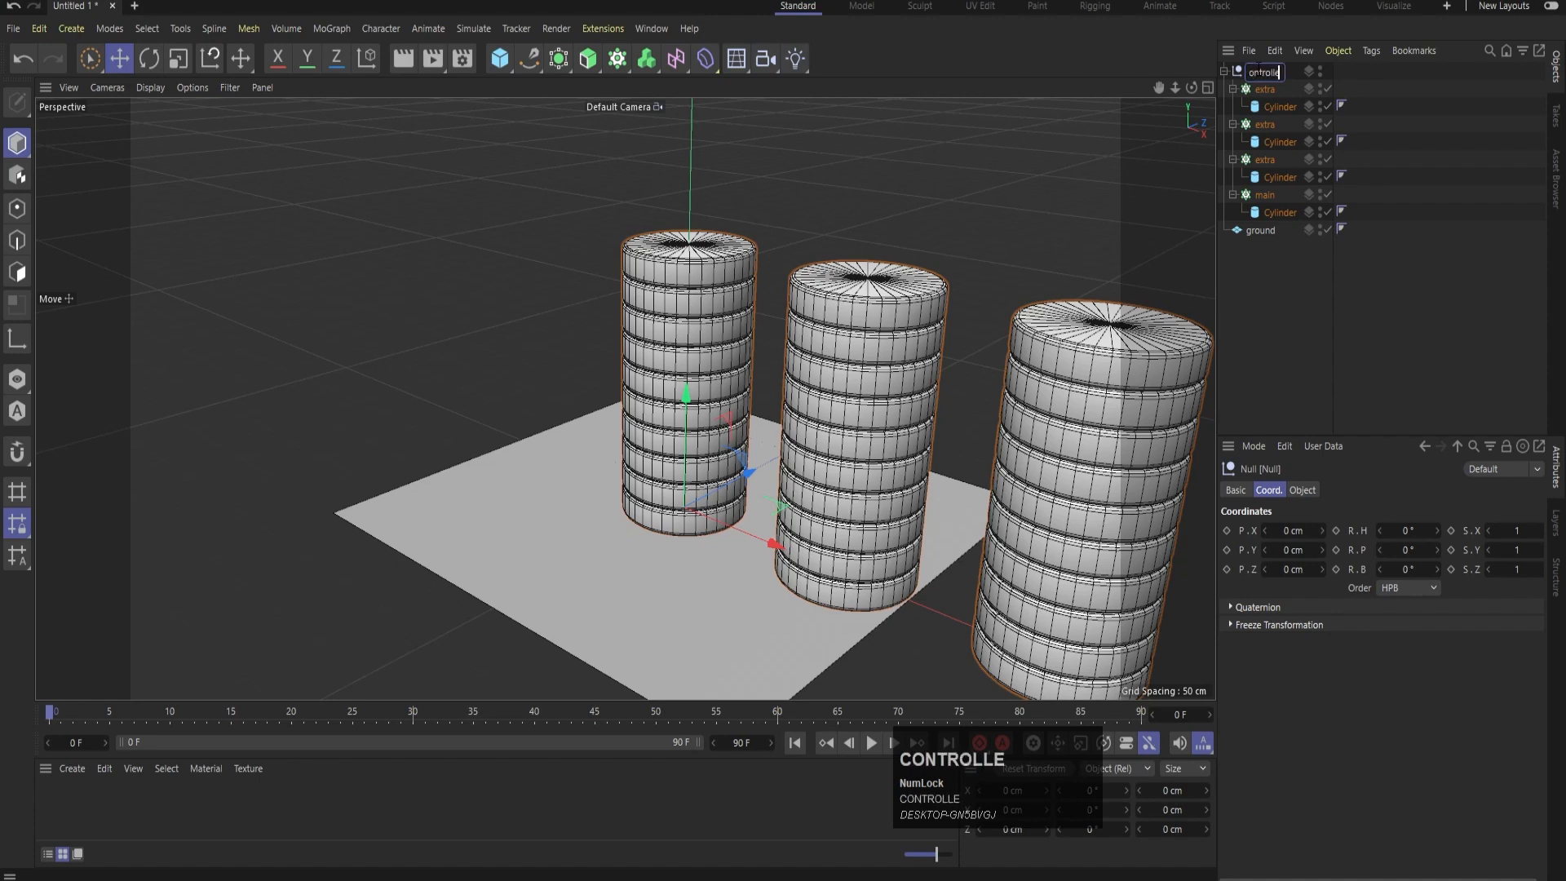
{"action": "key", "text": "Return"}
{"action": "left_click", "coordinate": [1293, 306]}
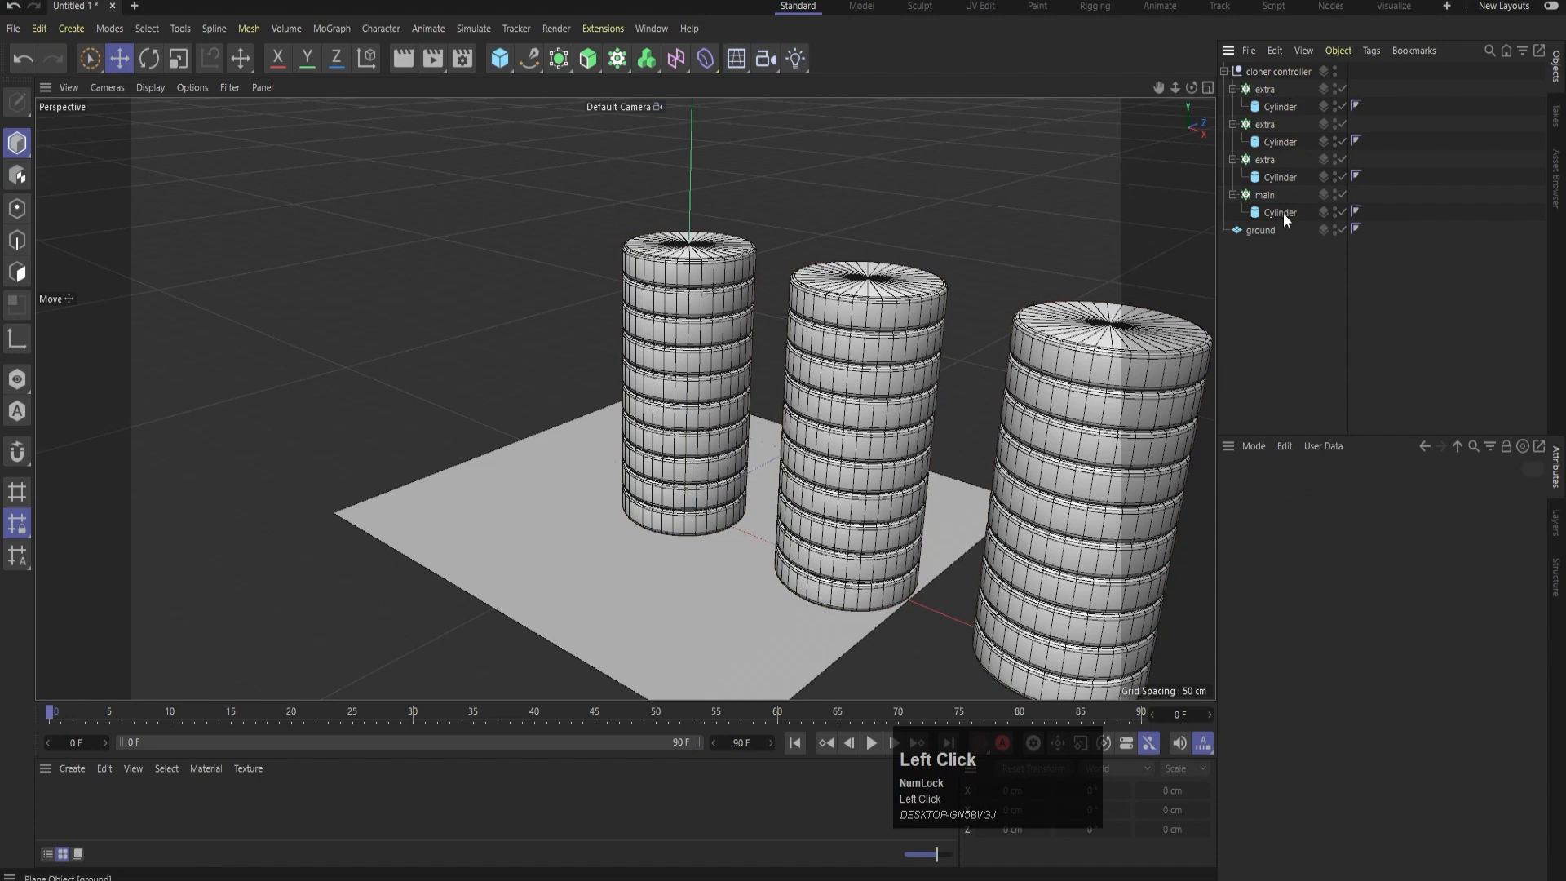
- Add a Plain effector to the main Cloner
{"action": "left_click", "coordinate": [1267, 196]}
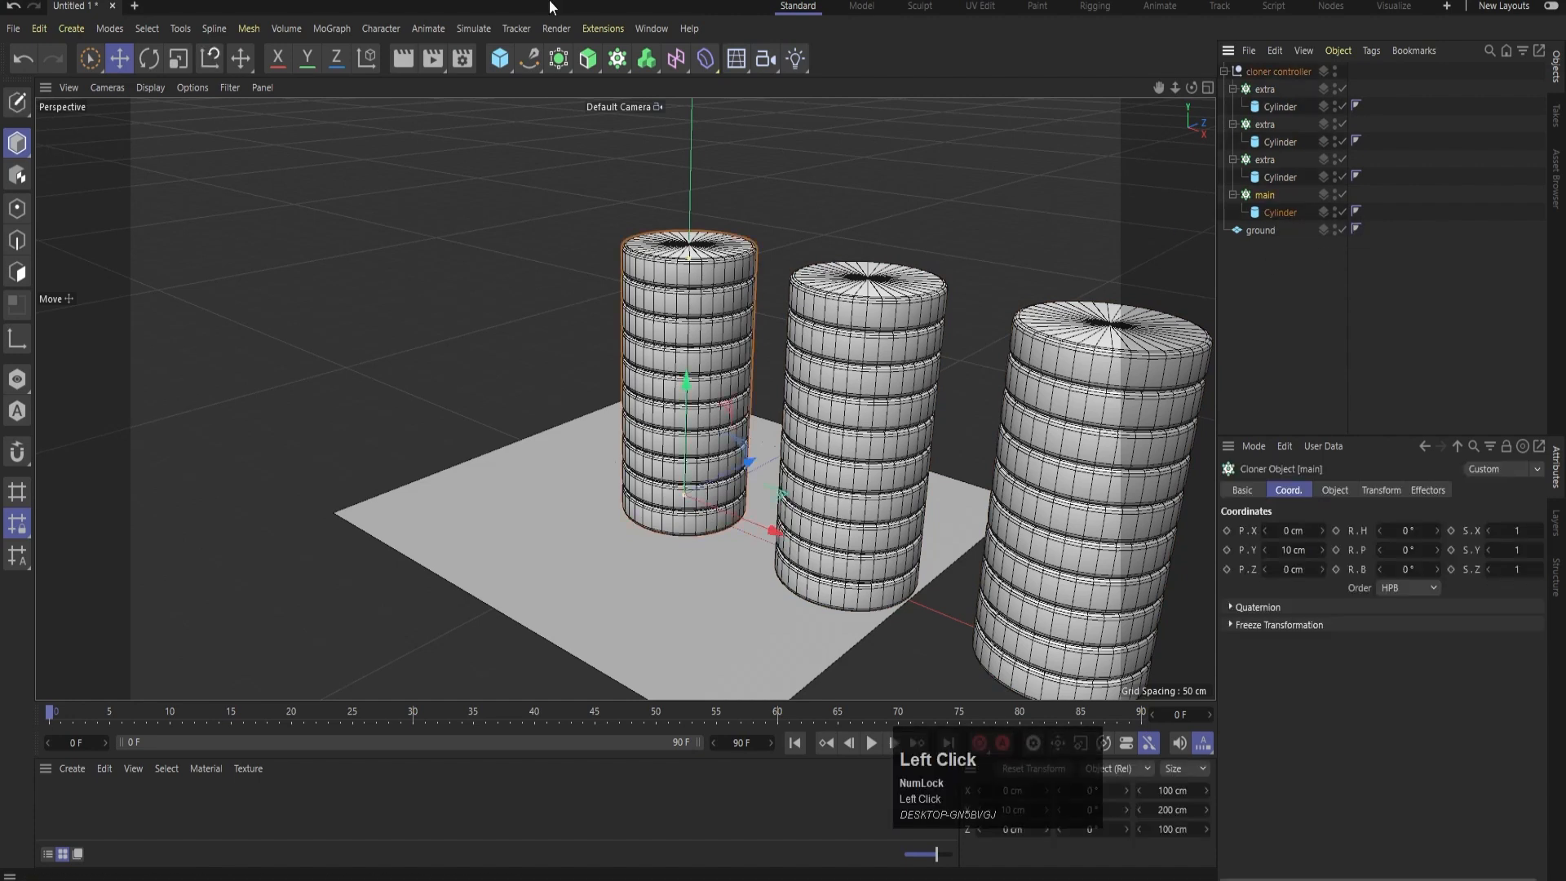
{"action": "left_click", "coordinate": [328, 28]}
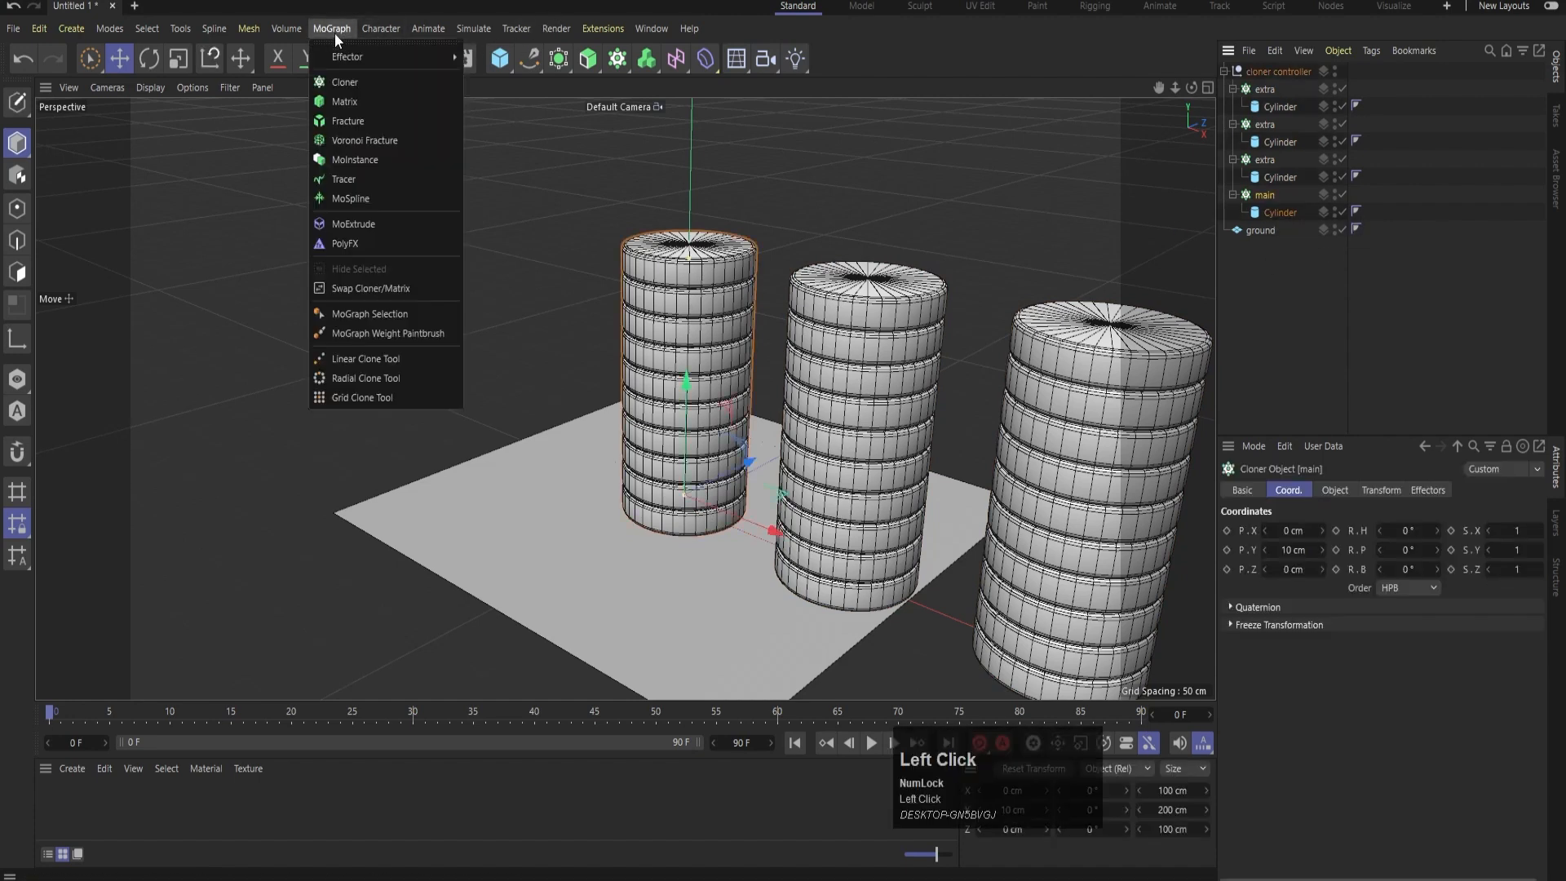
{"action": "mouse_move", "coordinate": [344, 60]}
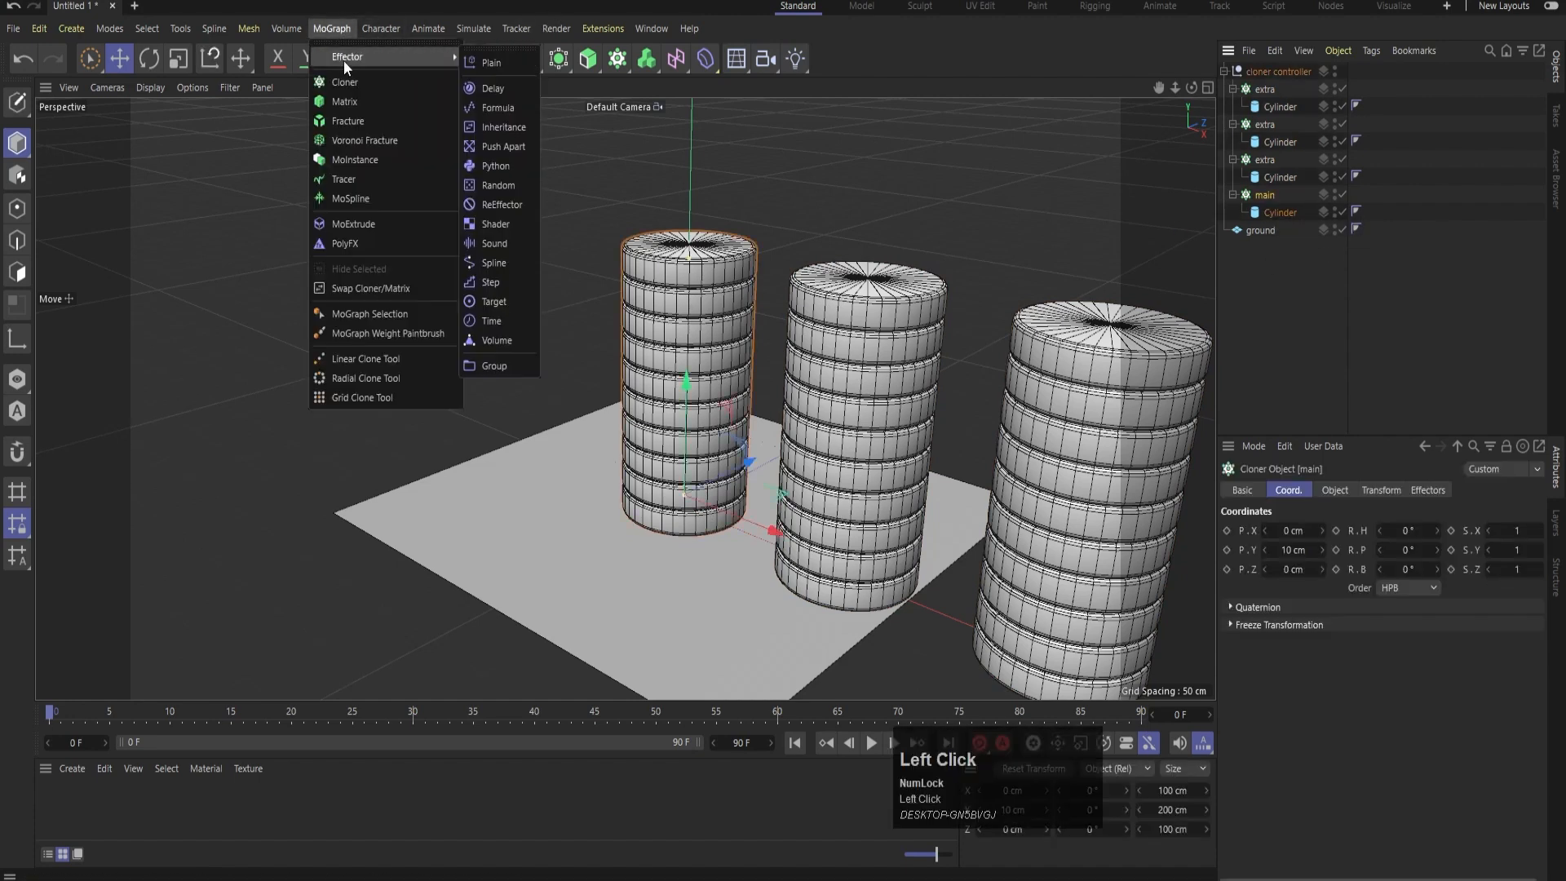
{"action": "left_click", "coordinate": [483, 62]}
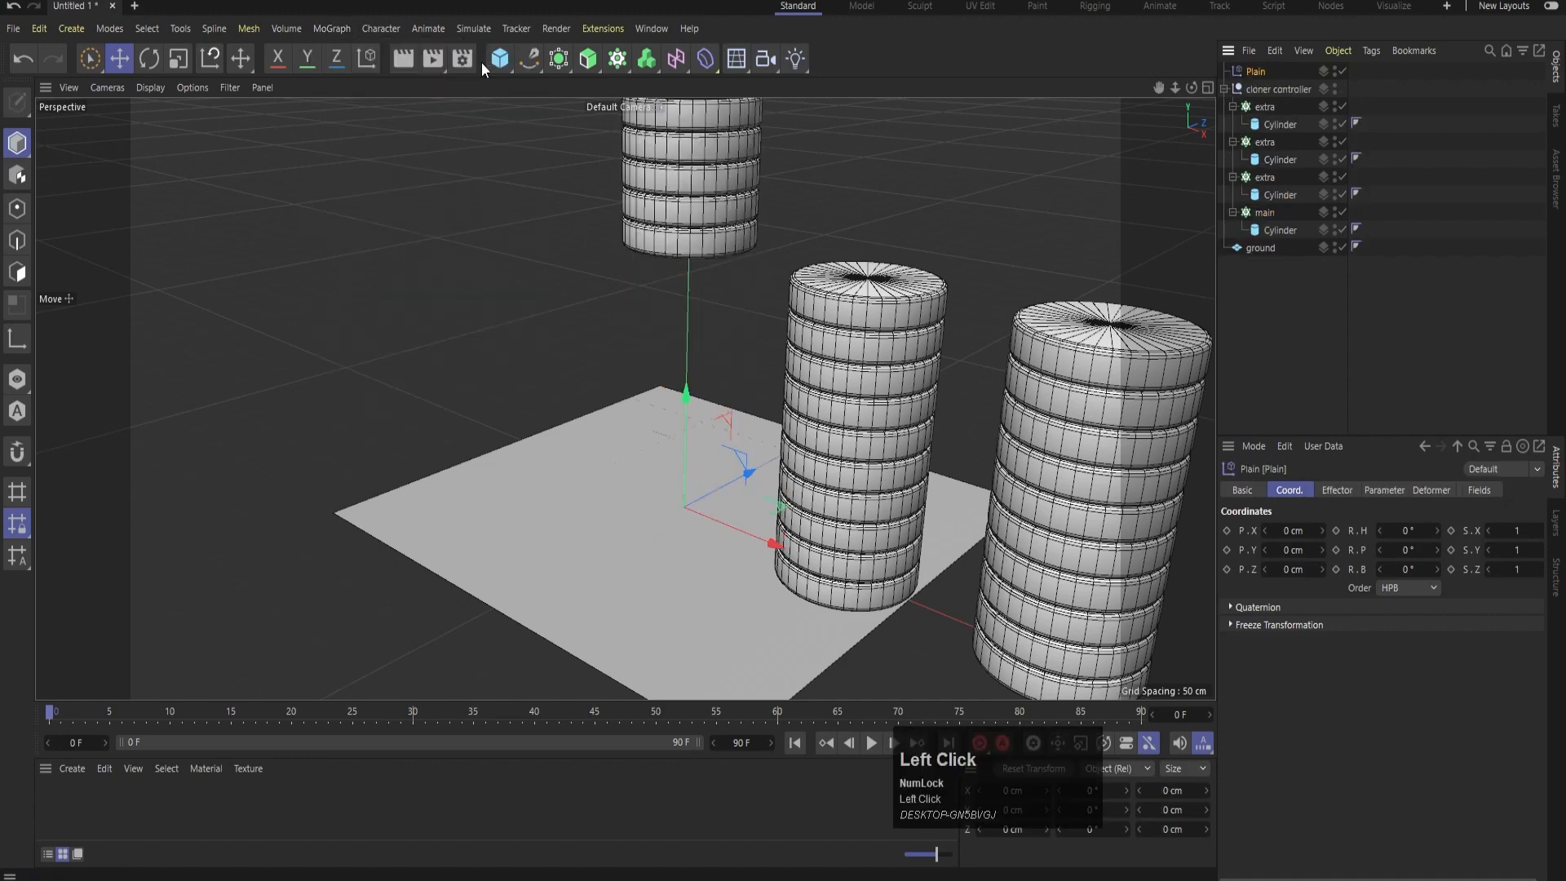
- Set the Plain effector's Y position parameter to 200 cm
{"action": "scroll", "coordinate": [922, 452], "scroll_direction": "down", "scroll_amount": 4}
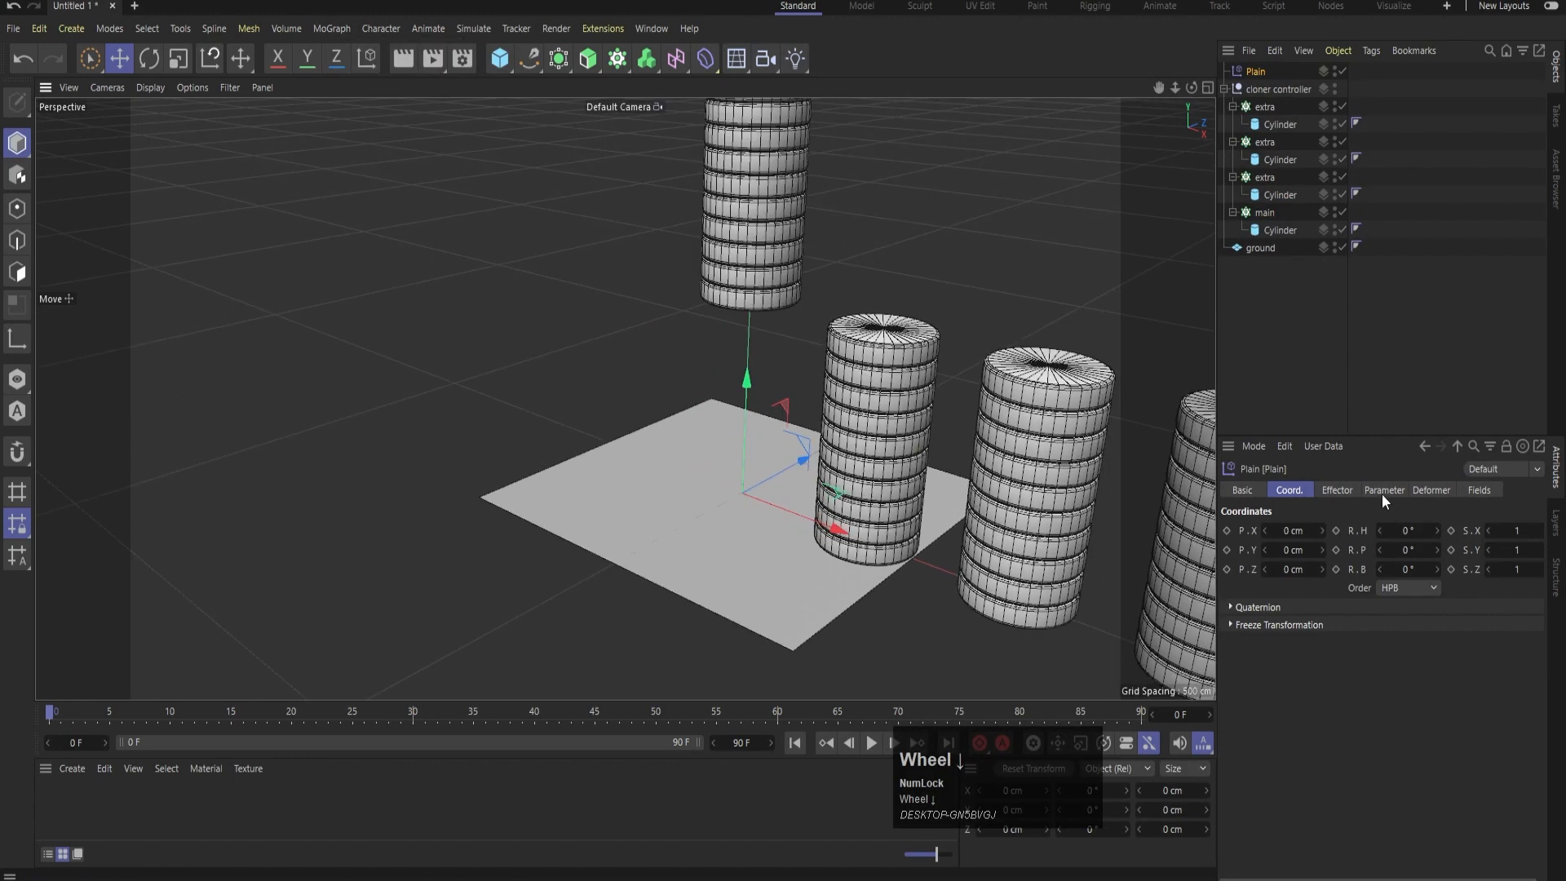
{"action": "left_click", "coordinate": [1384, 491]}
{"action": "left_click", "coordinate": [1347, 622]}
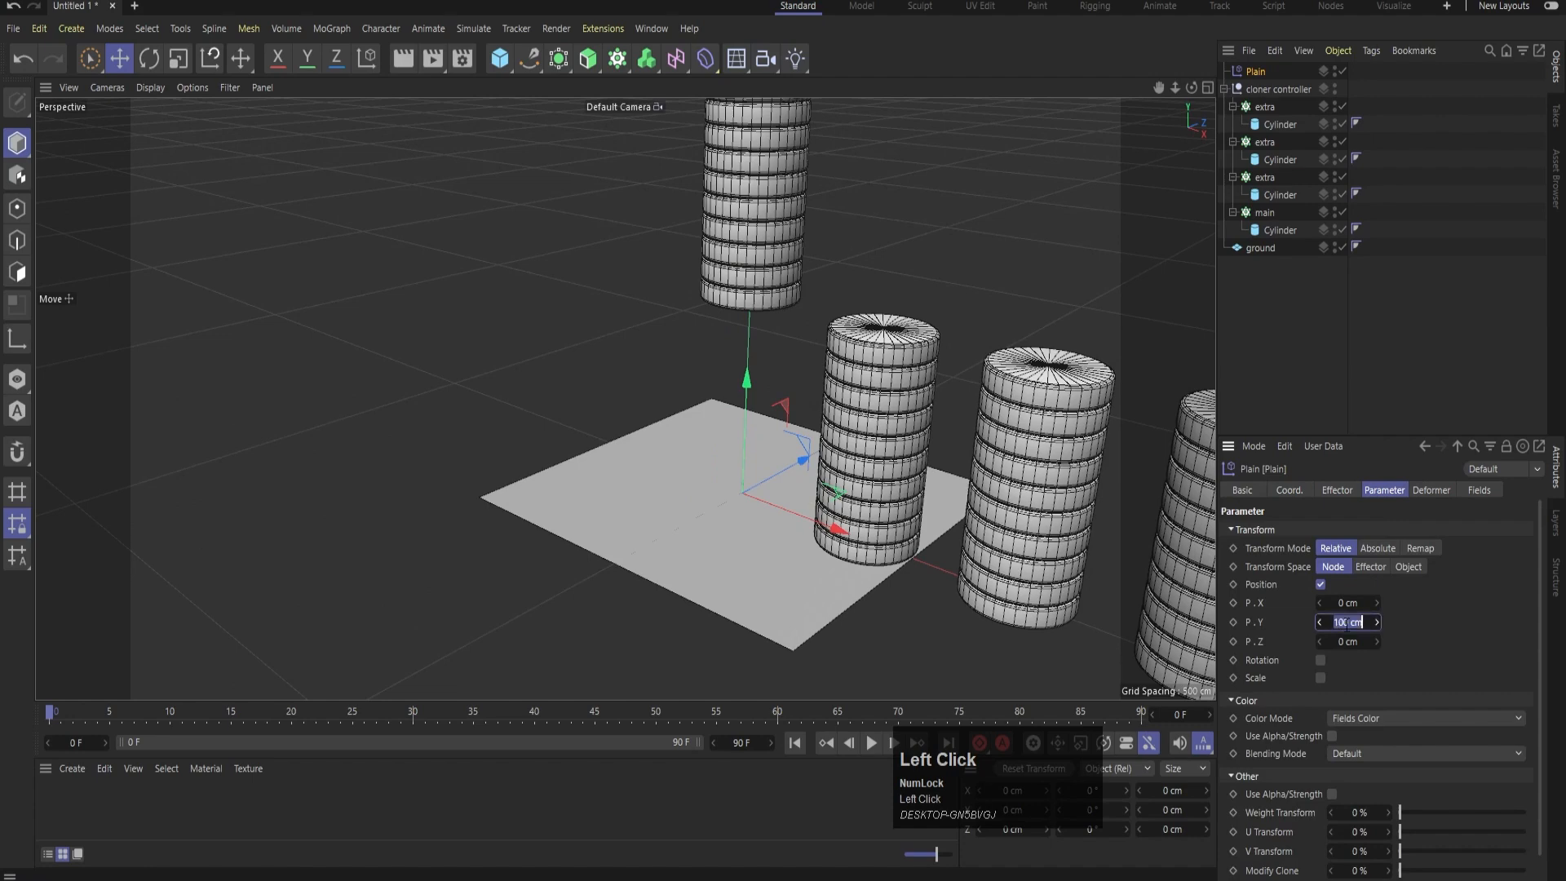
{"action": "type", "text": "200"}
{"action": "key", "text": "Return"}
- Add a camera from the current perspective view of the stacks
{"action": "scroll", "coordinate": [812, 425], "scroll_direction": "down", "scroll_amount": 2}
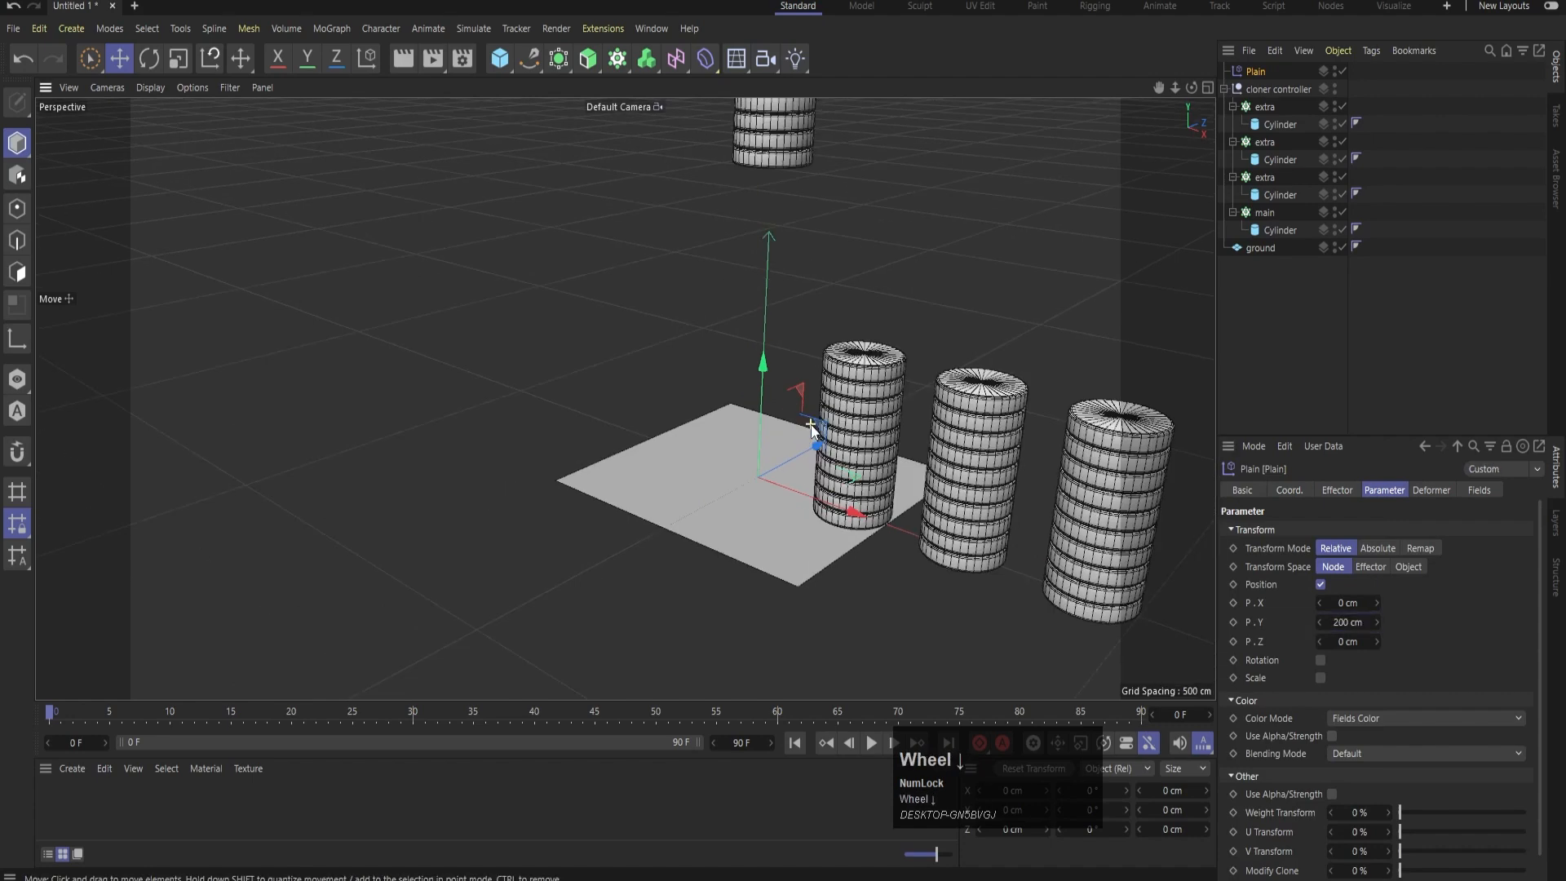
{"action": "scroll", "coordinate": [812, 425], "scroll_direction": "down", "scroll_amount": 1}
{"action": "scroll", "coordinate": [750, 275], "scroll_direction": "up", "scroll_amount": 3}
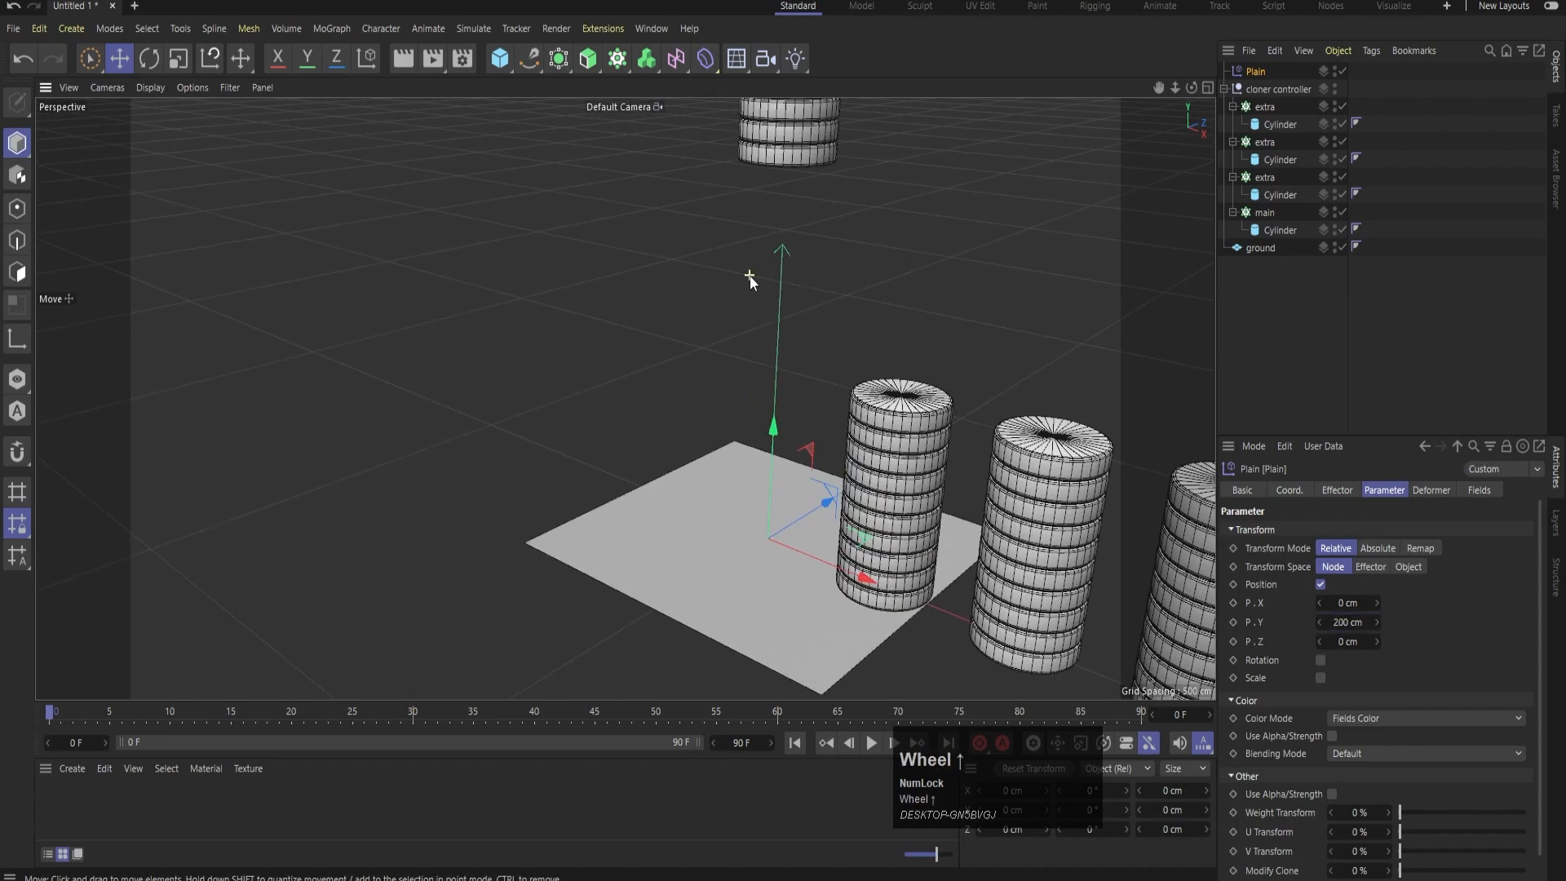
{"action": "left_click", "coordinate": [767, 59]}
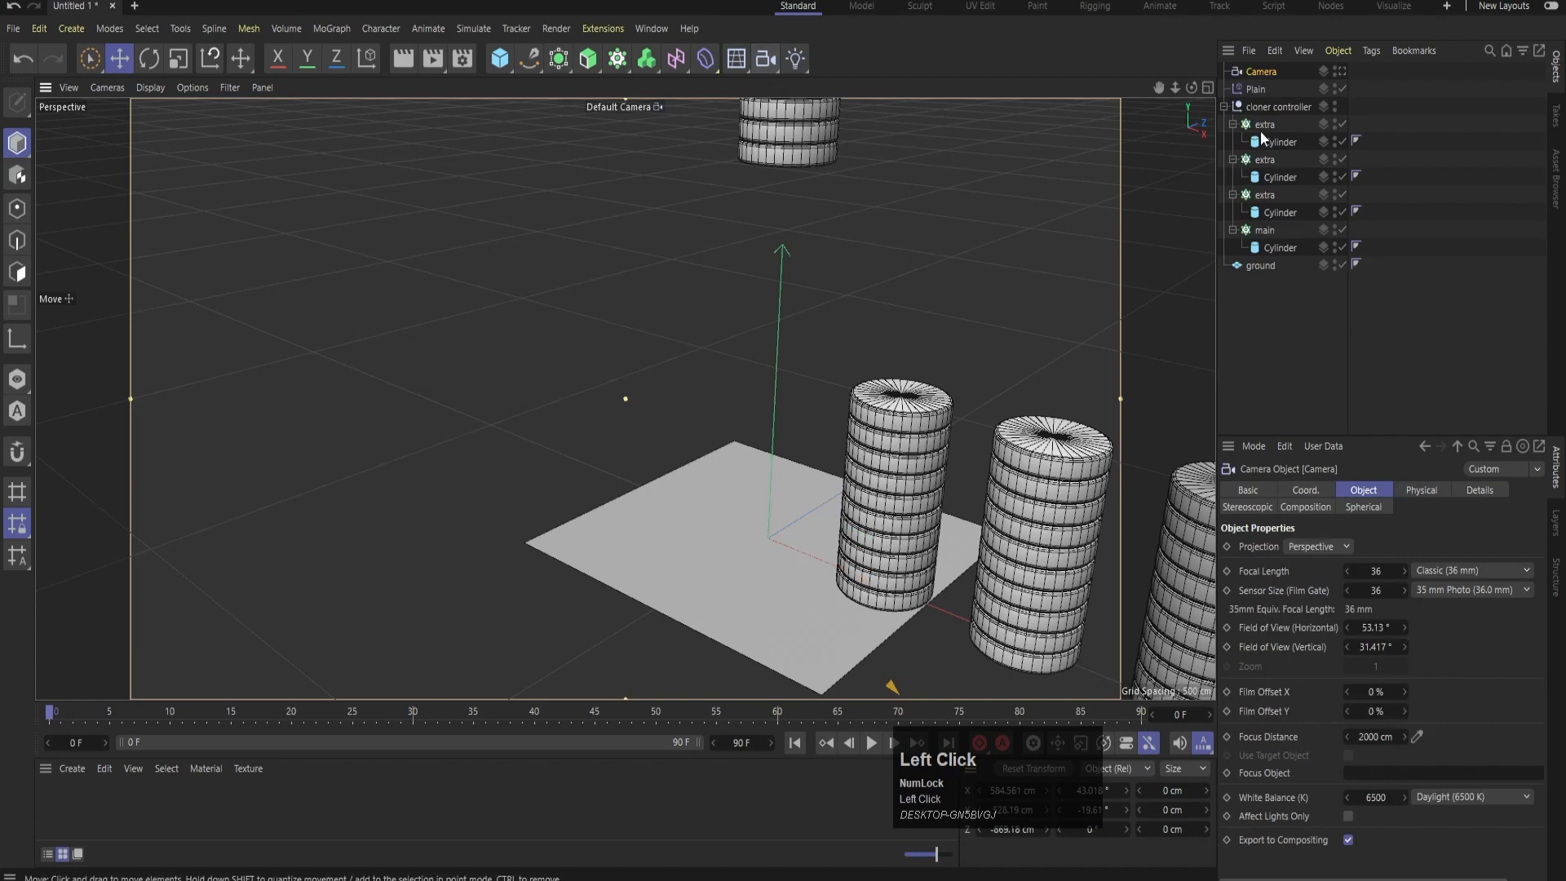
- Look through the new camera and set its projection to Parallel
{"action": "left_click", "coordinate": [1339, 72]}
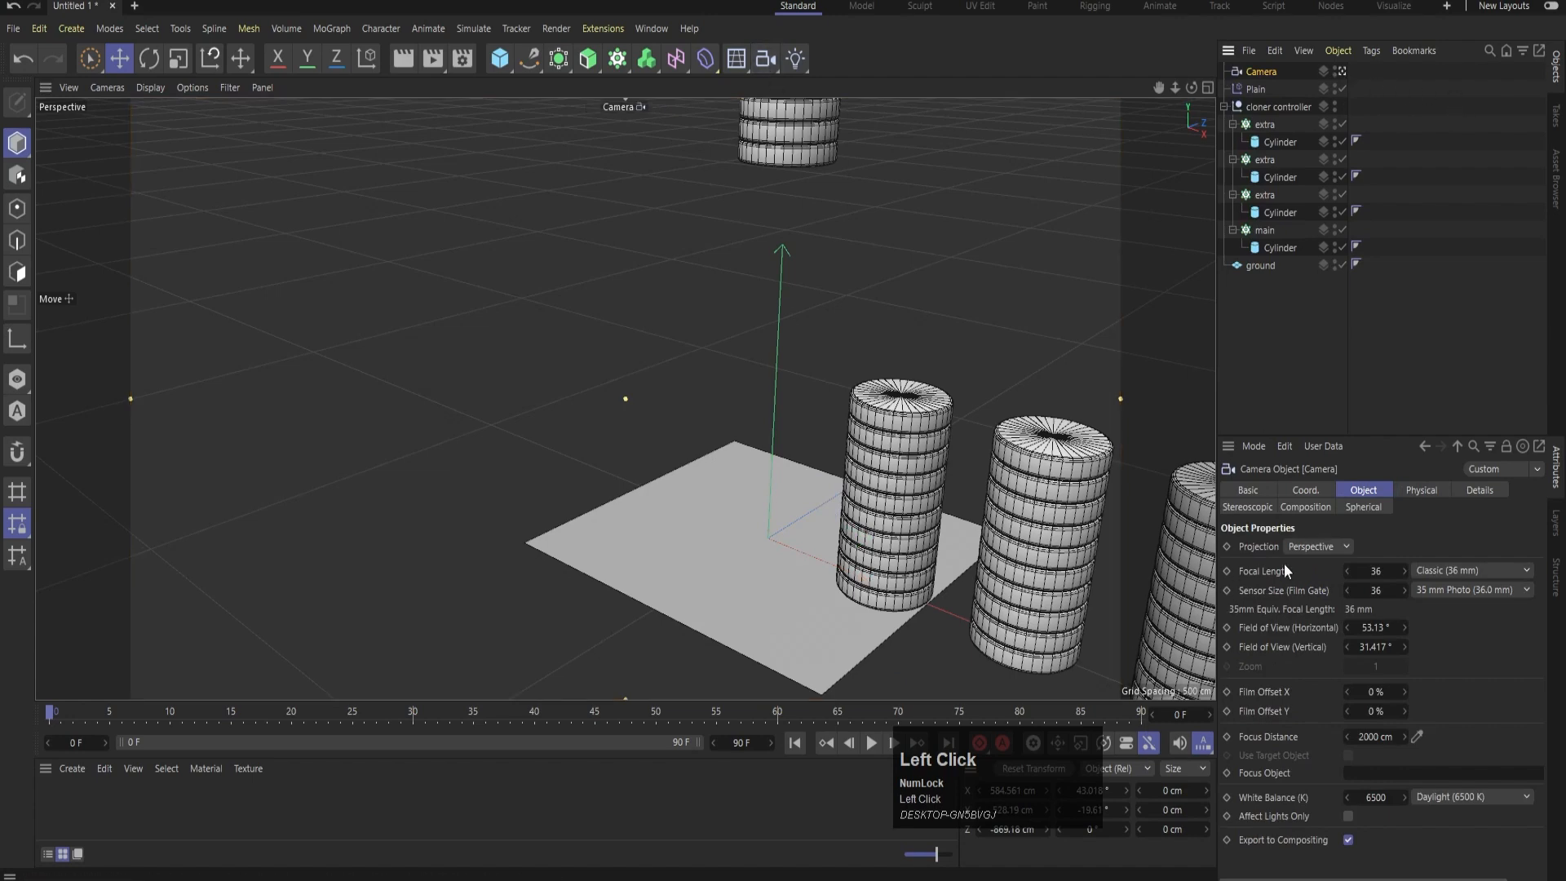
{"action": "left_click", "coordinate": [1306, 551]}
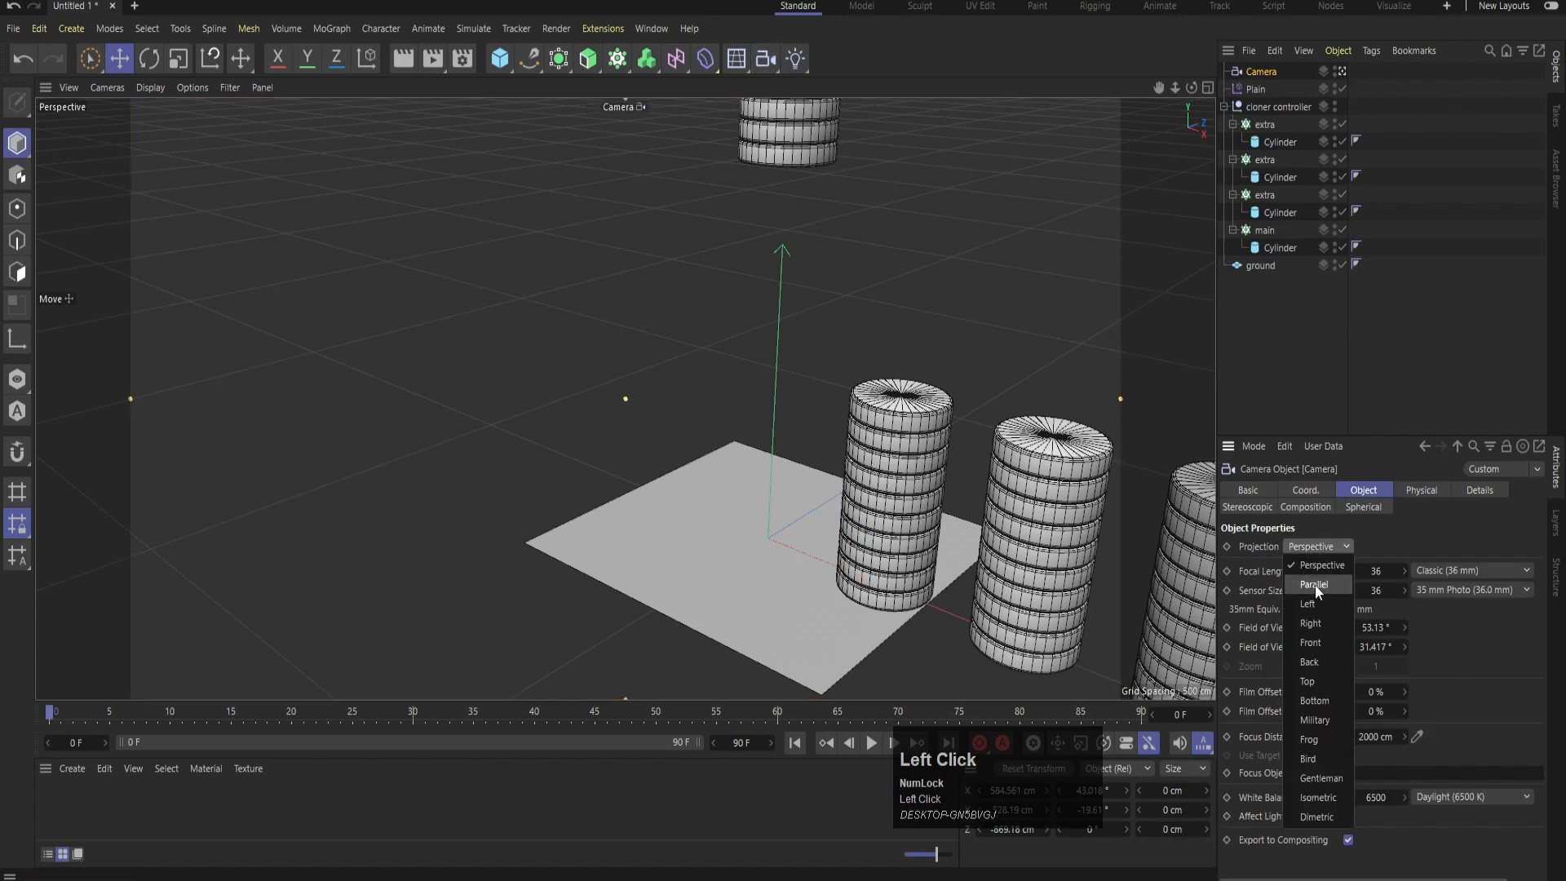
{"action": "left_click", "coordinate": [1315, 584]}
- Reframe the camera closer and from a higher angle on the ground plane and disc stacks, and clear the object selection
{"action": "scroll", "coordinate": [844, 368], "scroll_direction": "up", "scroll_amount": 4}
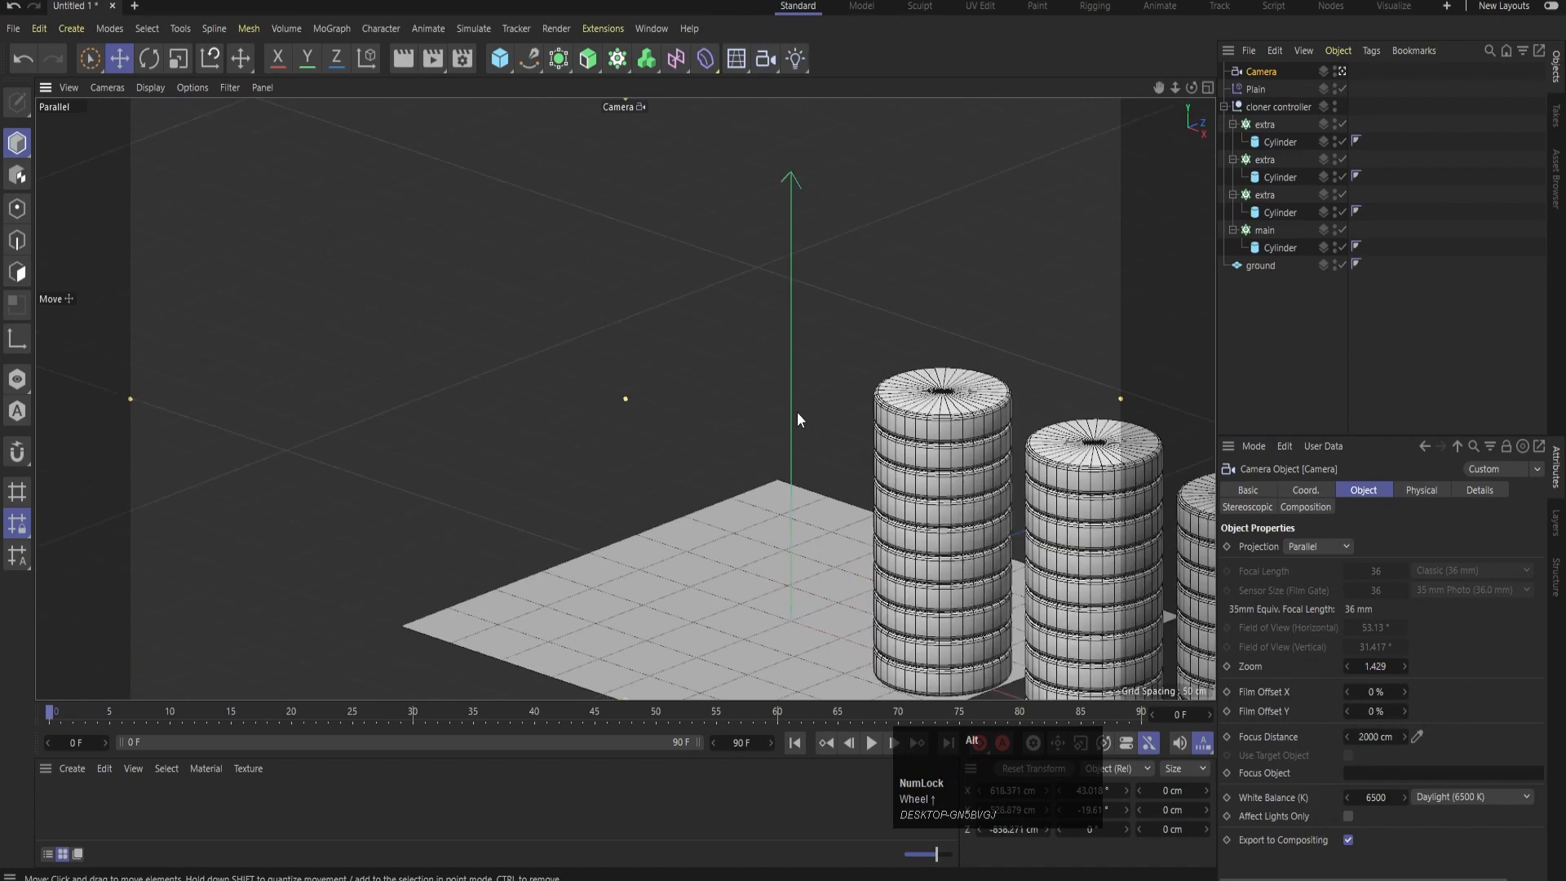
{"action": "middle_click_drag", "start_coordinate": [796, 413], "coordinate": [645, 354], "text": "alt"}
{"action": "scroll", "coordinate": [655, 420], "scroll_direction": "up", "scroll_amount": 2}
{"action": "left_click_drag", "start_coordinate": [647, 424], "coordinate": [654, 447], "text": "alt"}
{"action": "middle_click_drag", "start_coordinate": [615, 367], "coordinate": [658, 453], "text": "alt"}
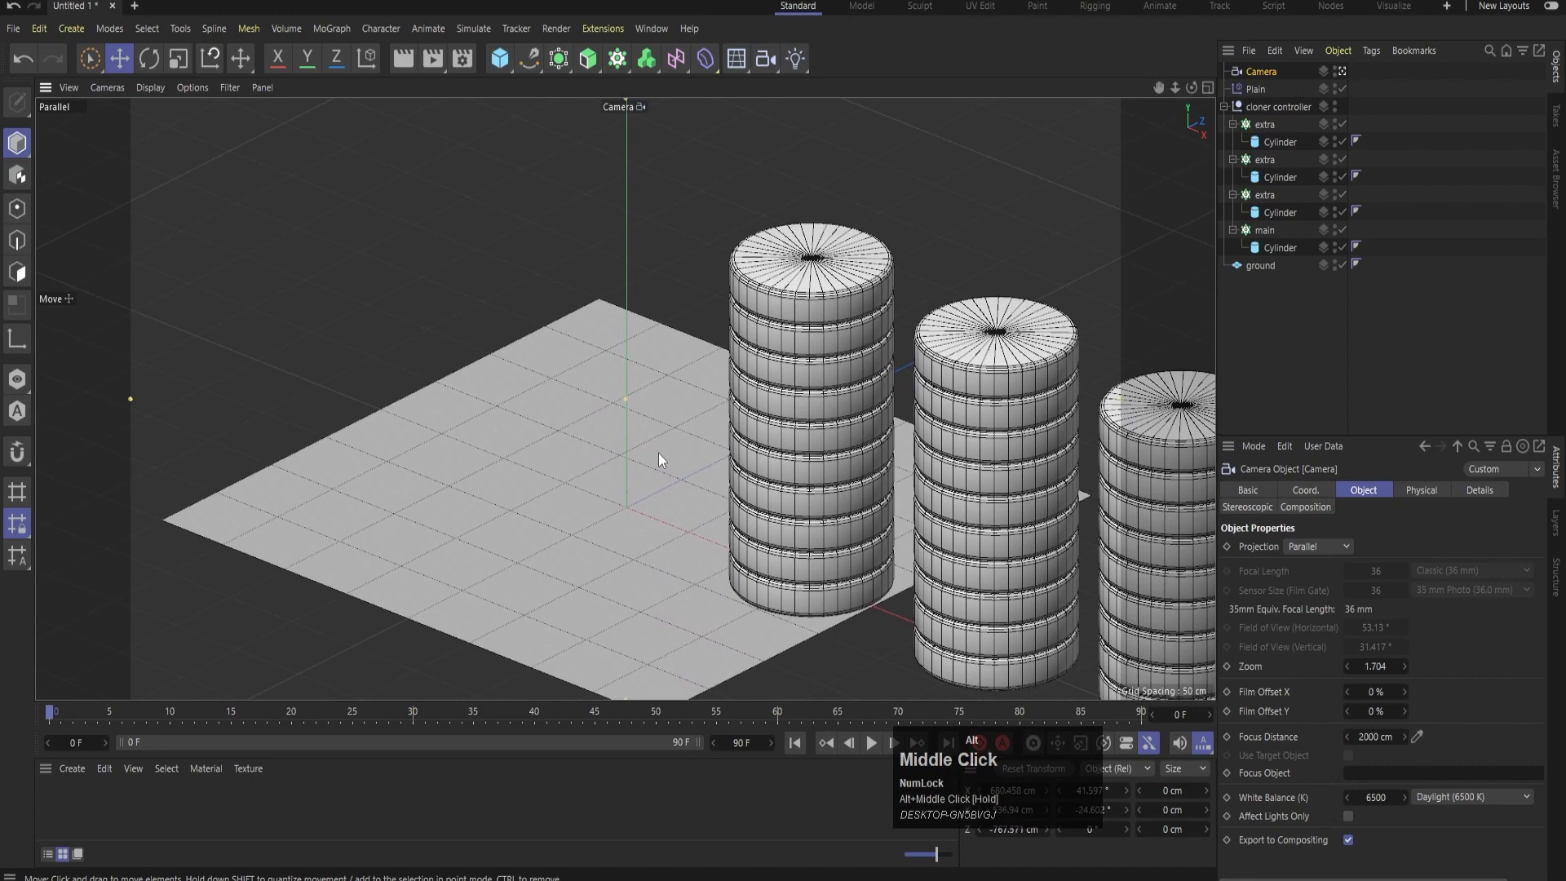
{"action": "left_click", "coordinate": [1287, 335]}
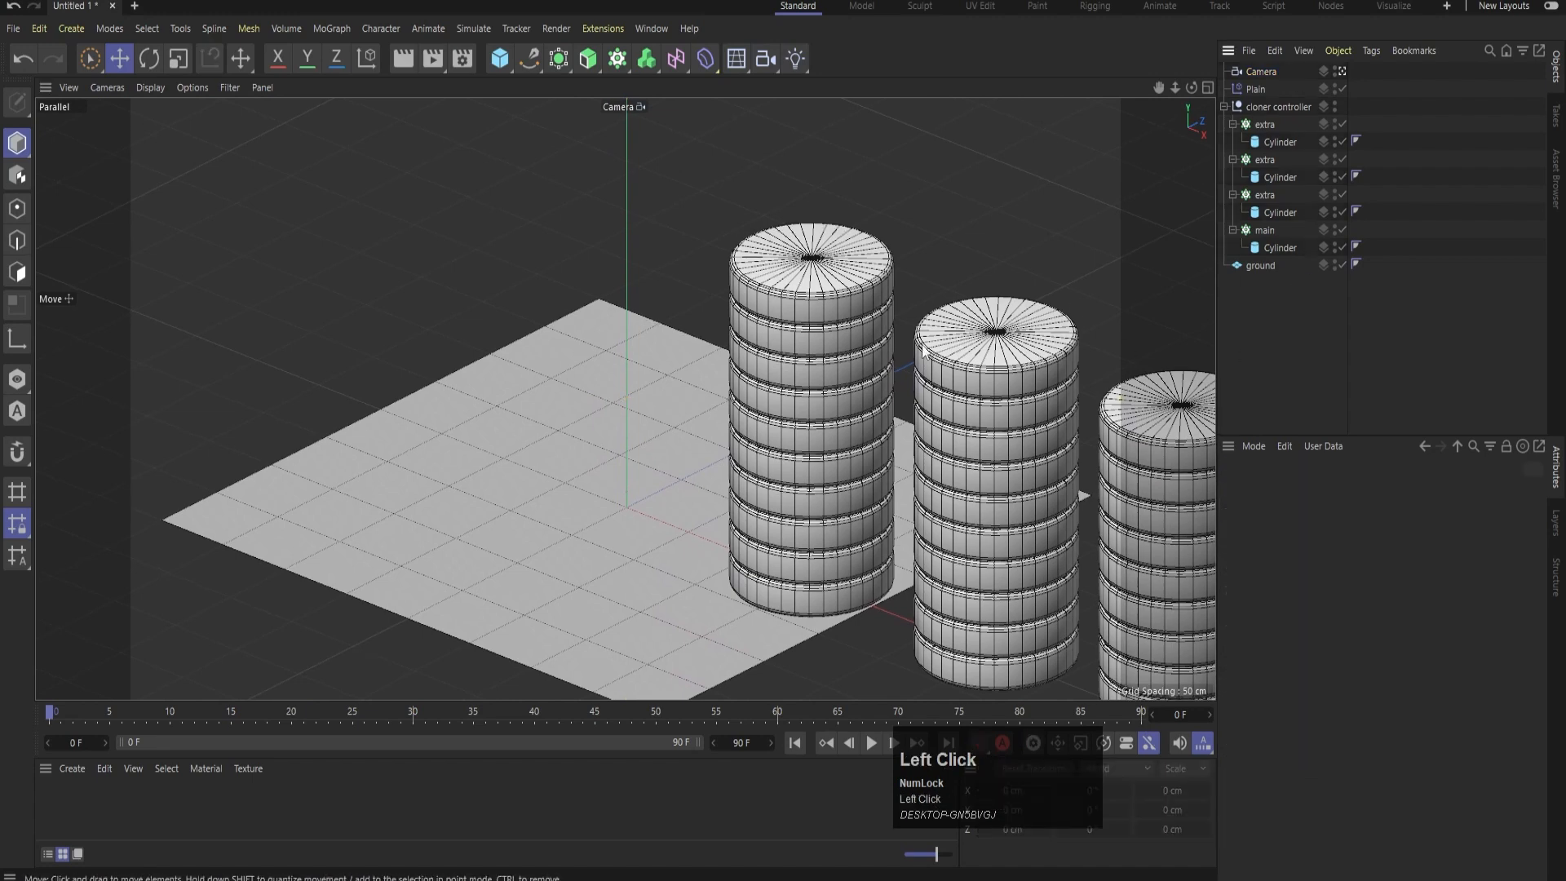
{"action": "left_click_drag", "start_coordinate": [750, 356], "coordinate": [748, 369], "text": "alt"}
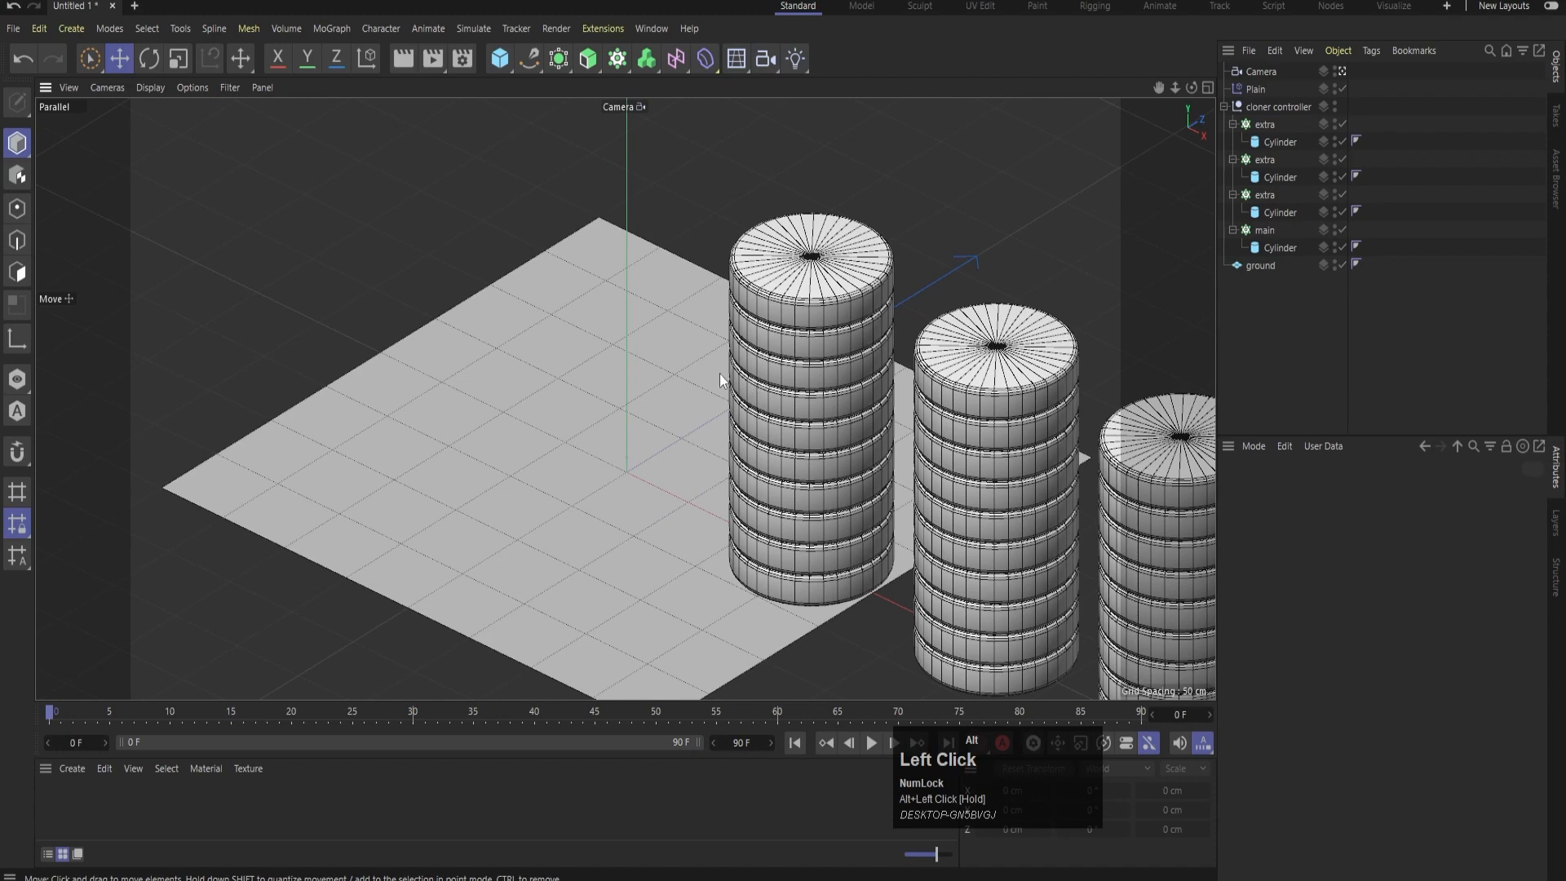
{"action": "middle_click_drag", "start_coordinate": [720, 373], "coordinate": [670, 375], "text": "alt"}
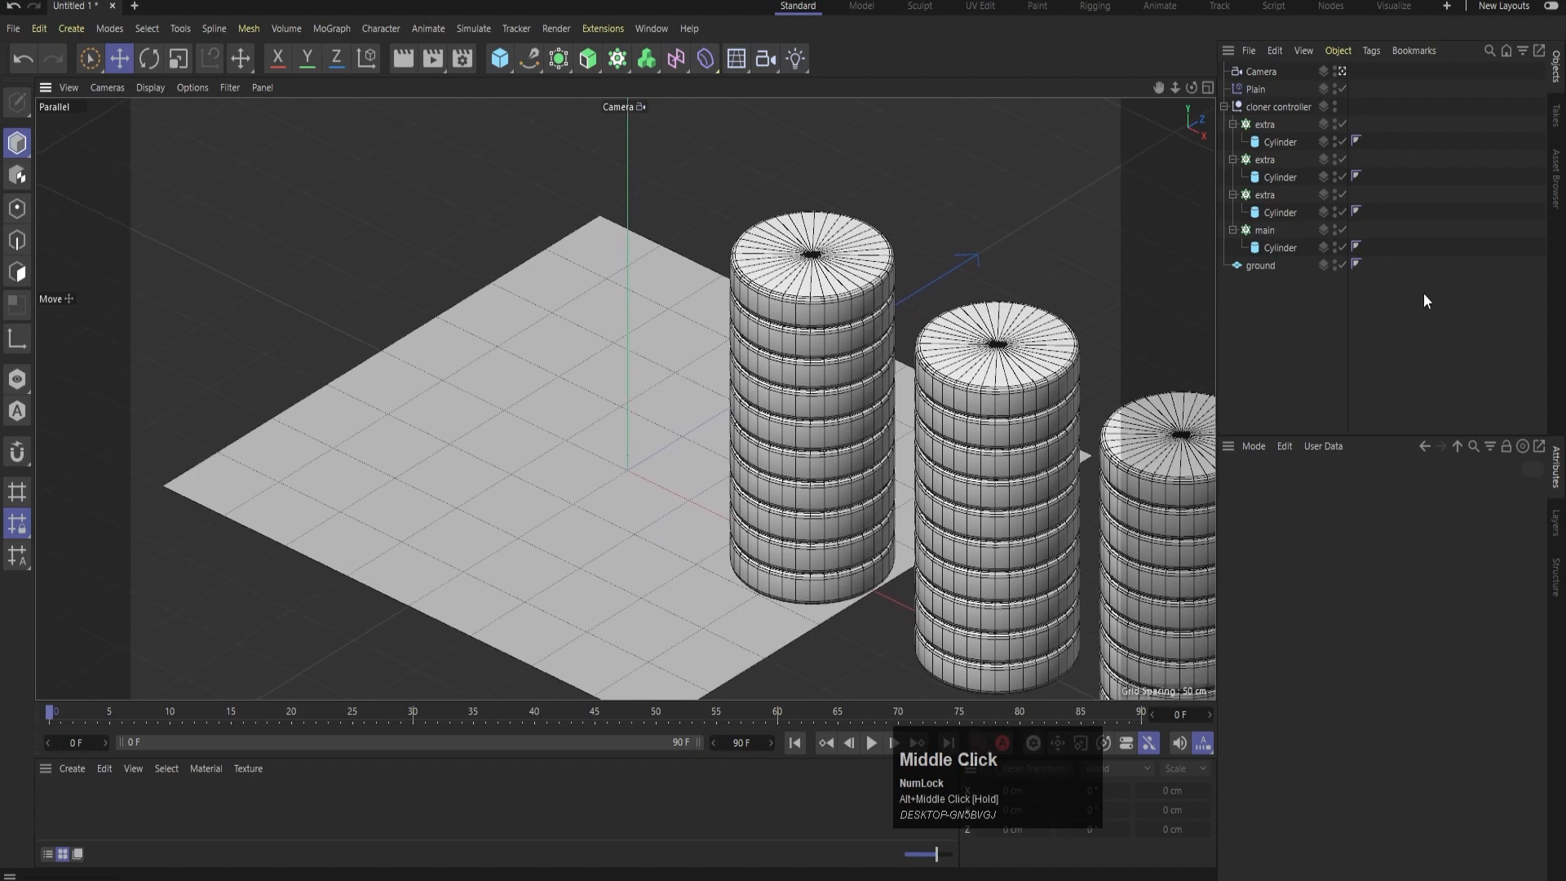
- Try other Y position values on the Plain effector and set it back to 200 cm
{"action": "left_click", "coordinate": [1261, 87]}
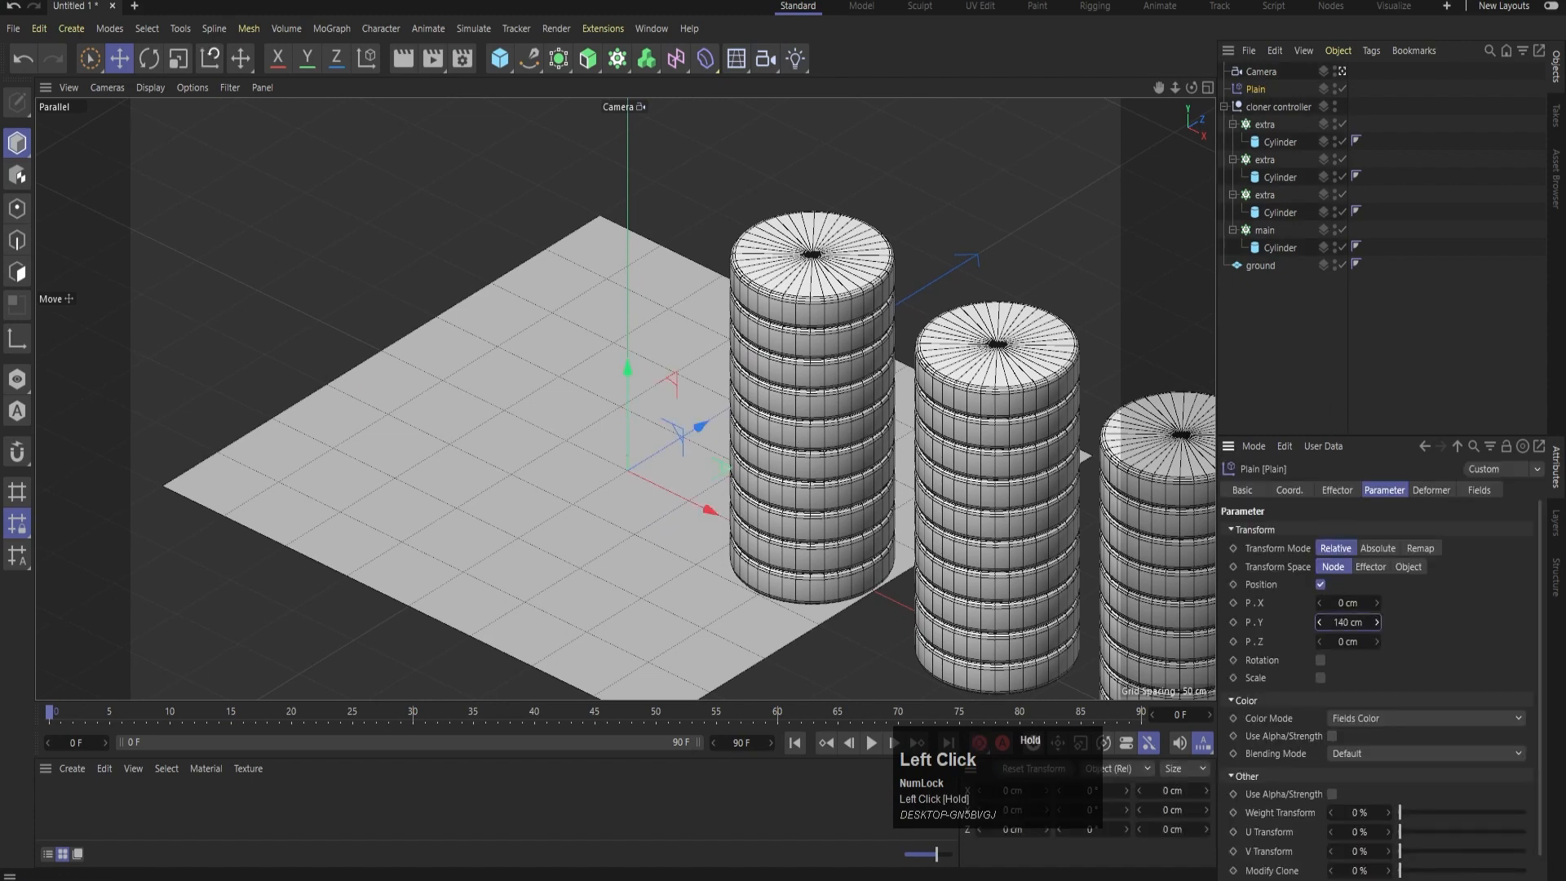
{"action": "mouse_move", "coordinate": [1377, 622]}
{"action": "left_mouse_down"}
{"action": "mouse_move", "coordinate": [1377, 655]}
{"action": "mouse_move", "coordinate": [1377, 625]}
{"action": "left_mouse_up"}
{"action": "left_click_drag", "start_coordinate": [1362, 630], "coordinate": [1217, 628]}
{"action": "type", "text": "200"}
{"action": "key", "text": "Return"}
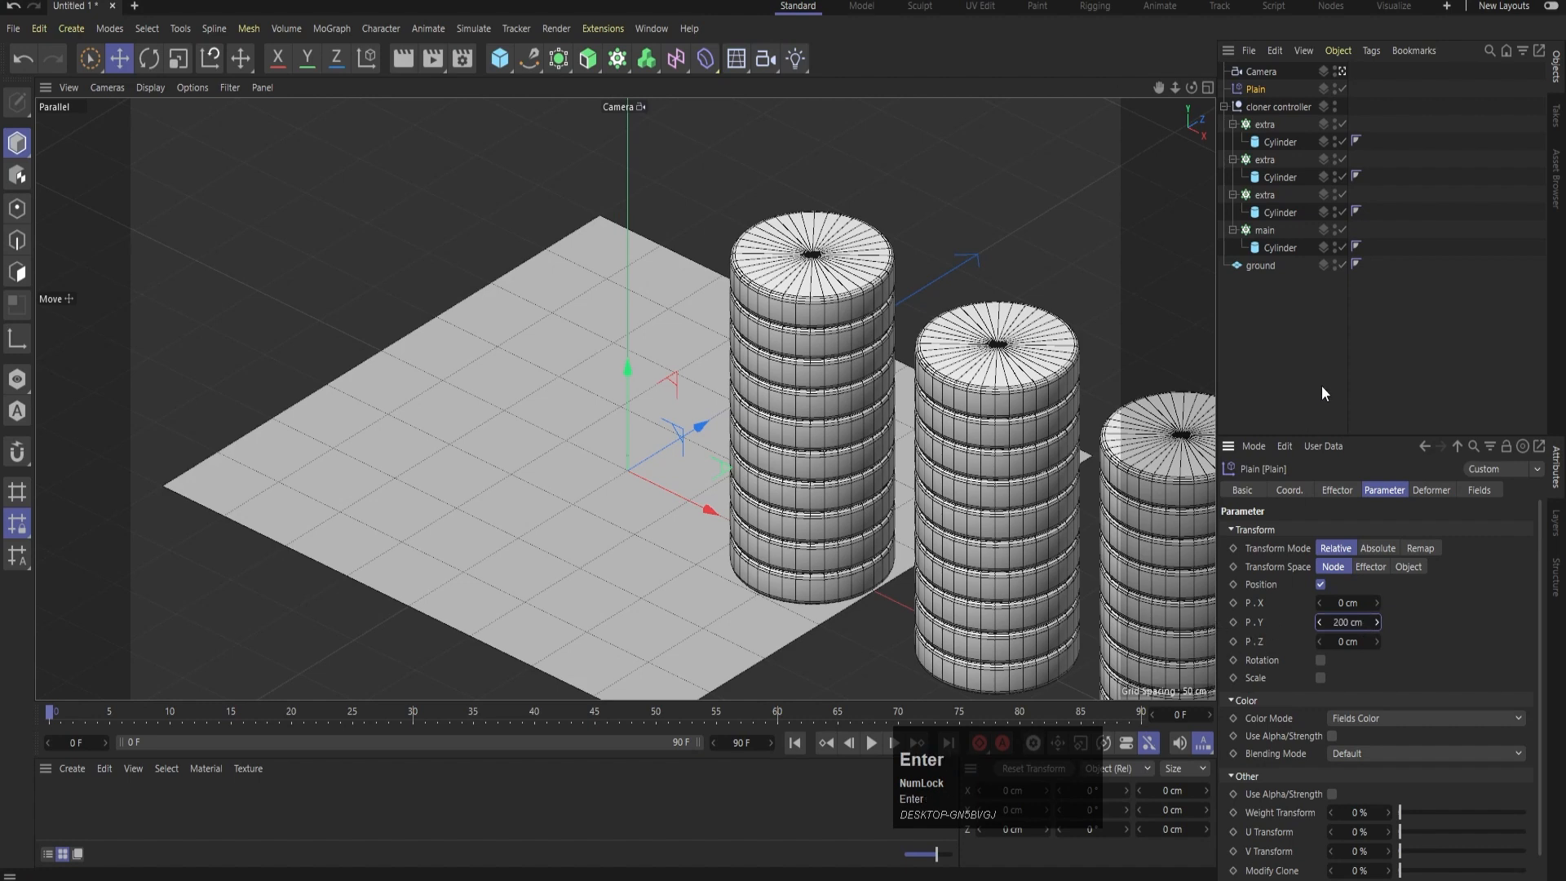
- Add a Linear Field to the Plain effector and set the field's direction to Y+
{"action": "left_click", "coordinate": [1252, 92]}
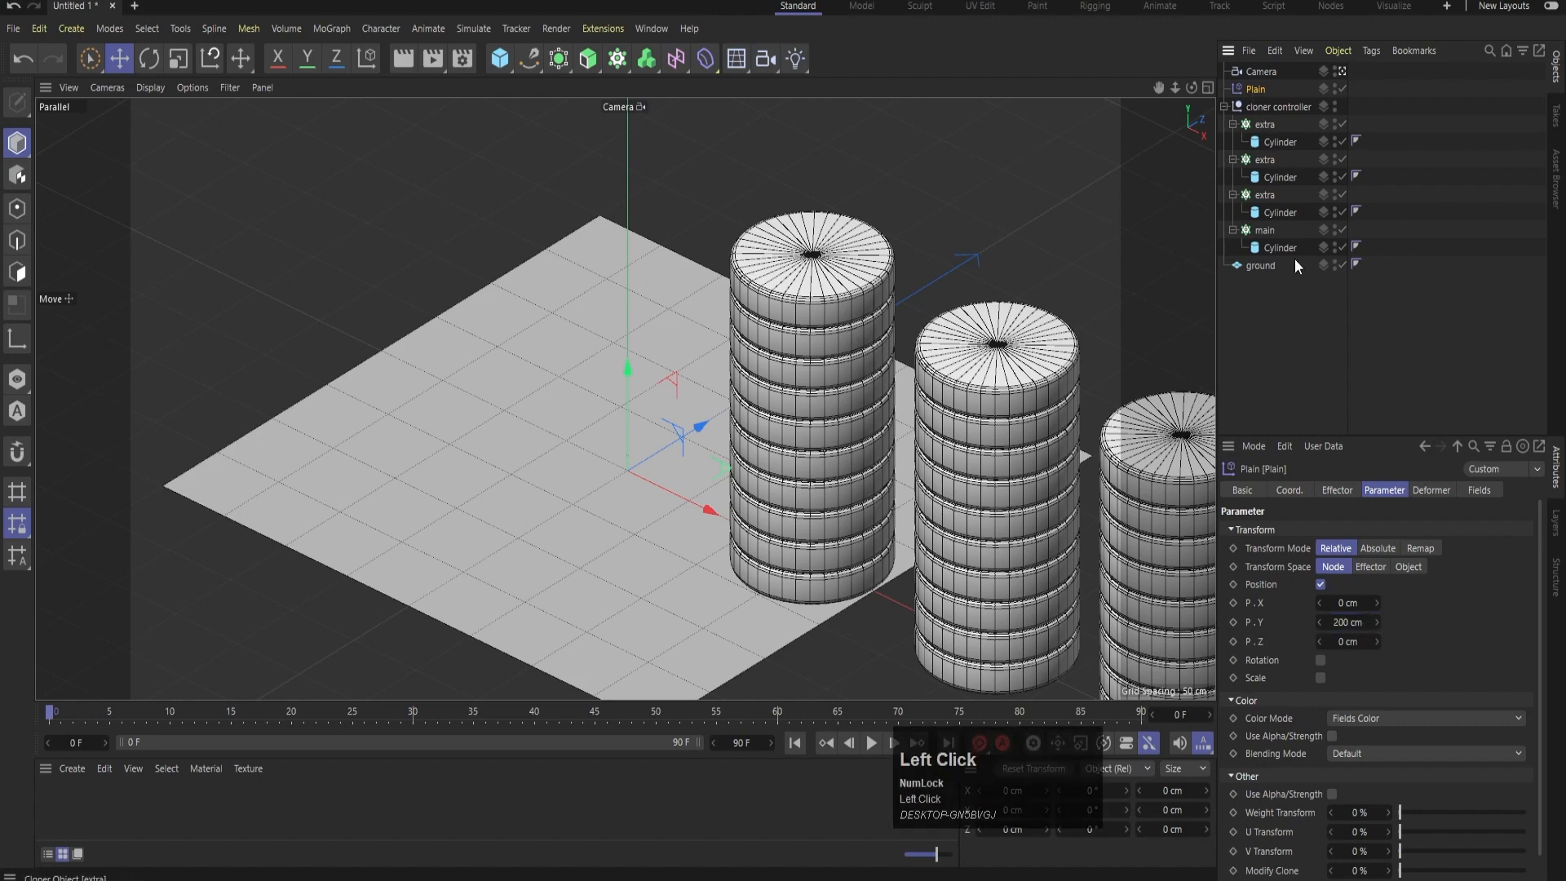
{"action": "left_click", "coordinate": [1480, 491]}
{"action": "left_click", "coordinate": [1273, 668]}
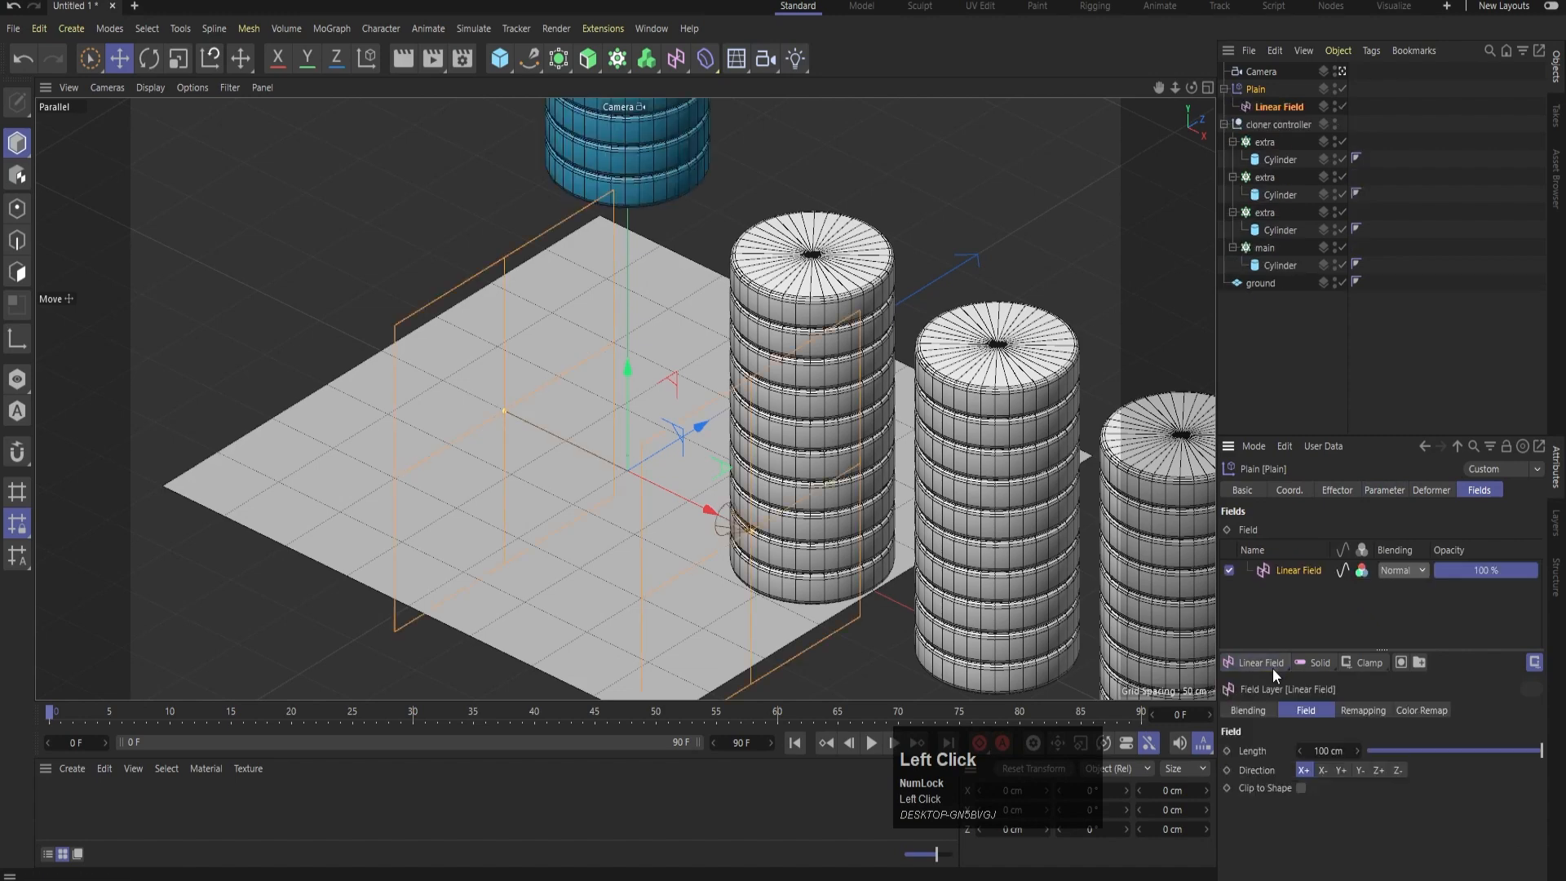
{"action": "left_click", "coordinate": [1340, 772]}
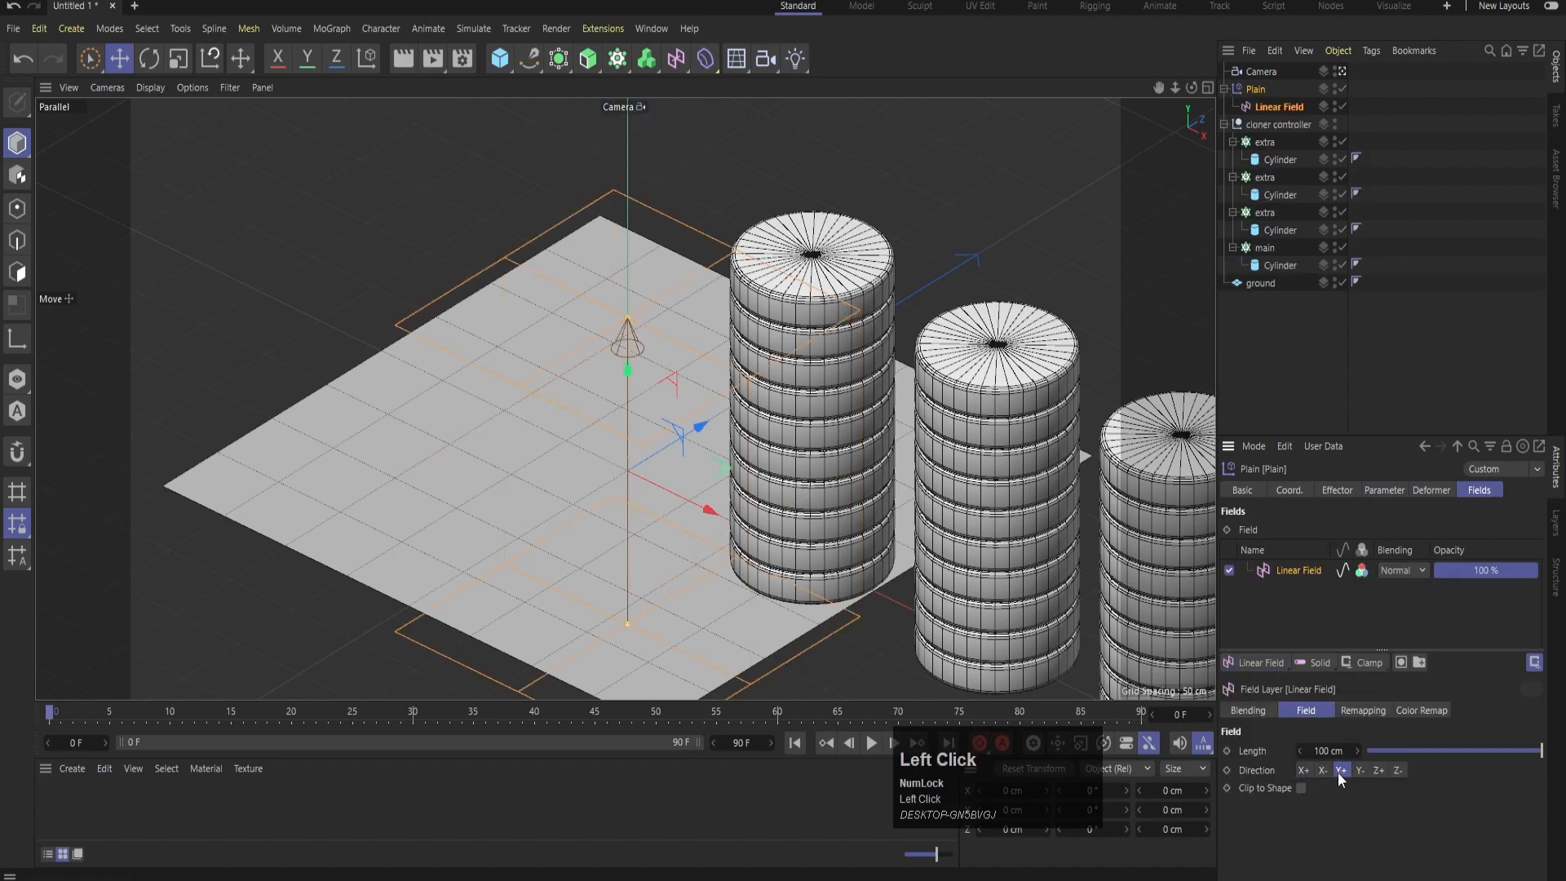
- Set the Linear Field's Y position to 0 cm and keyframe it at frame 0
{"action": "left_click_drag", "start_coordinate": [626, 383], "coordinate": [687, 378]}
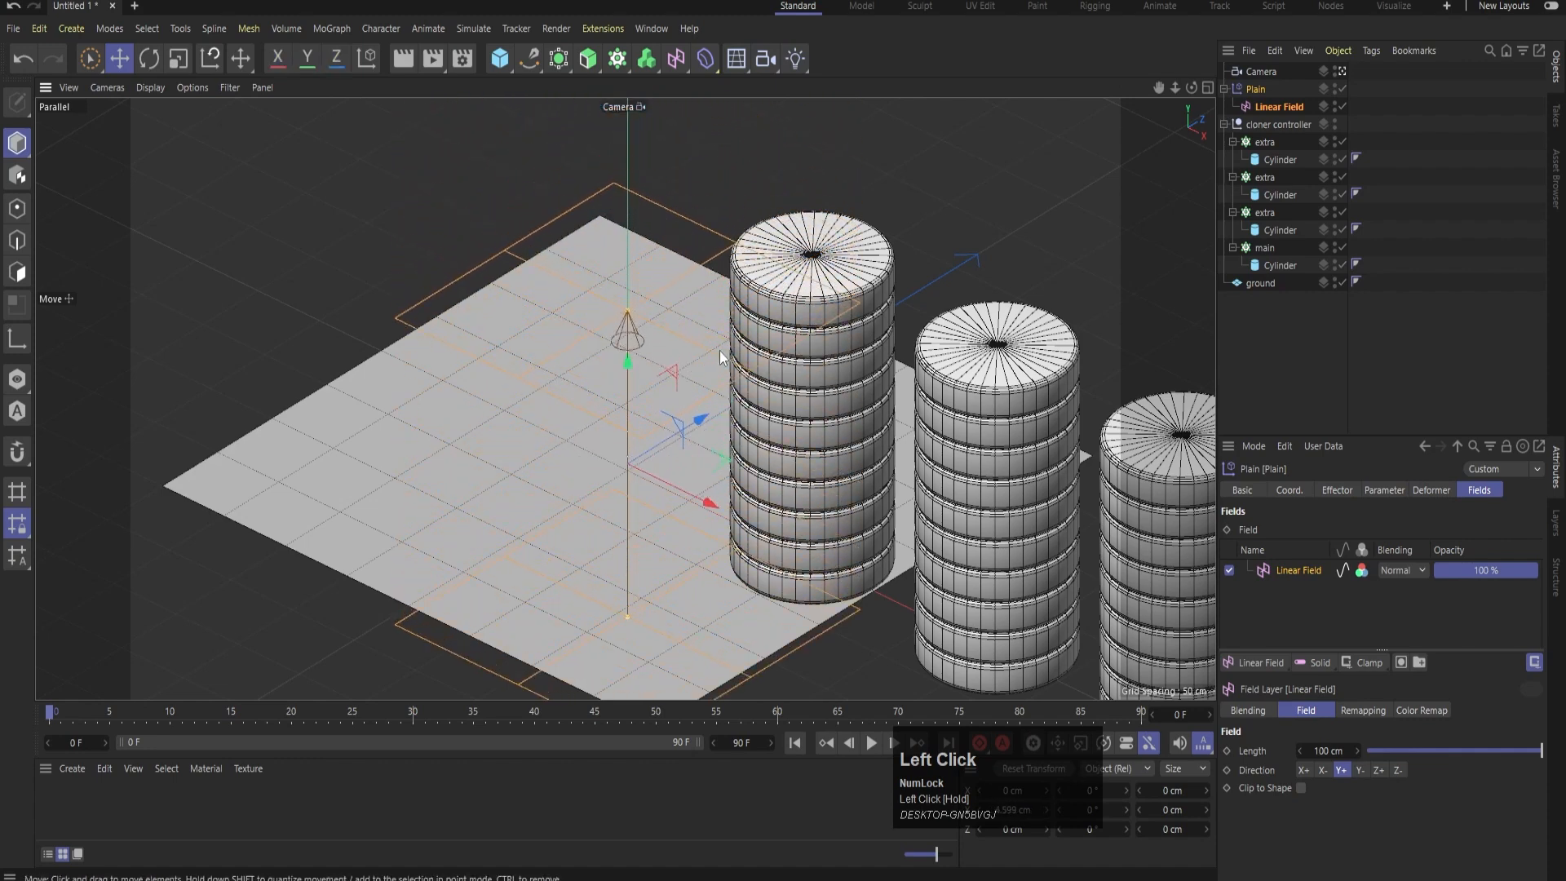
{"action": "left_click", "coordinate": [1284, 108]}
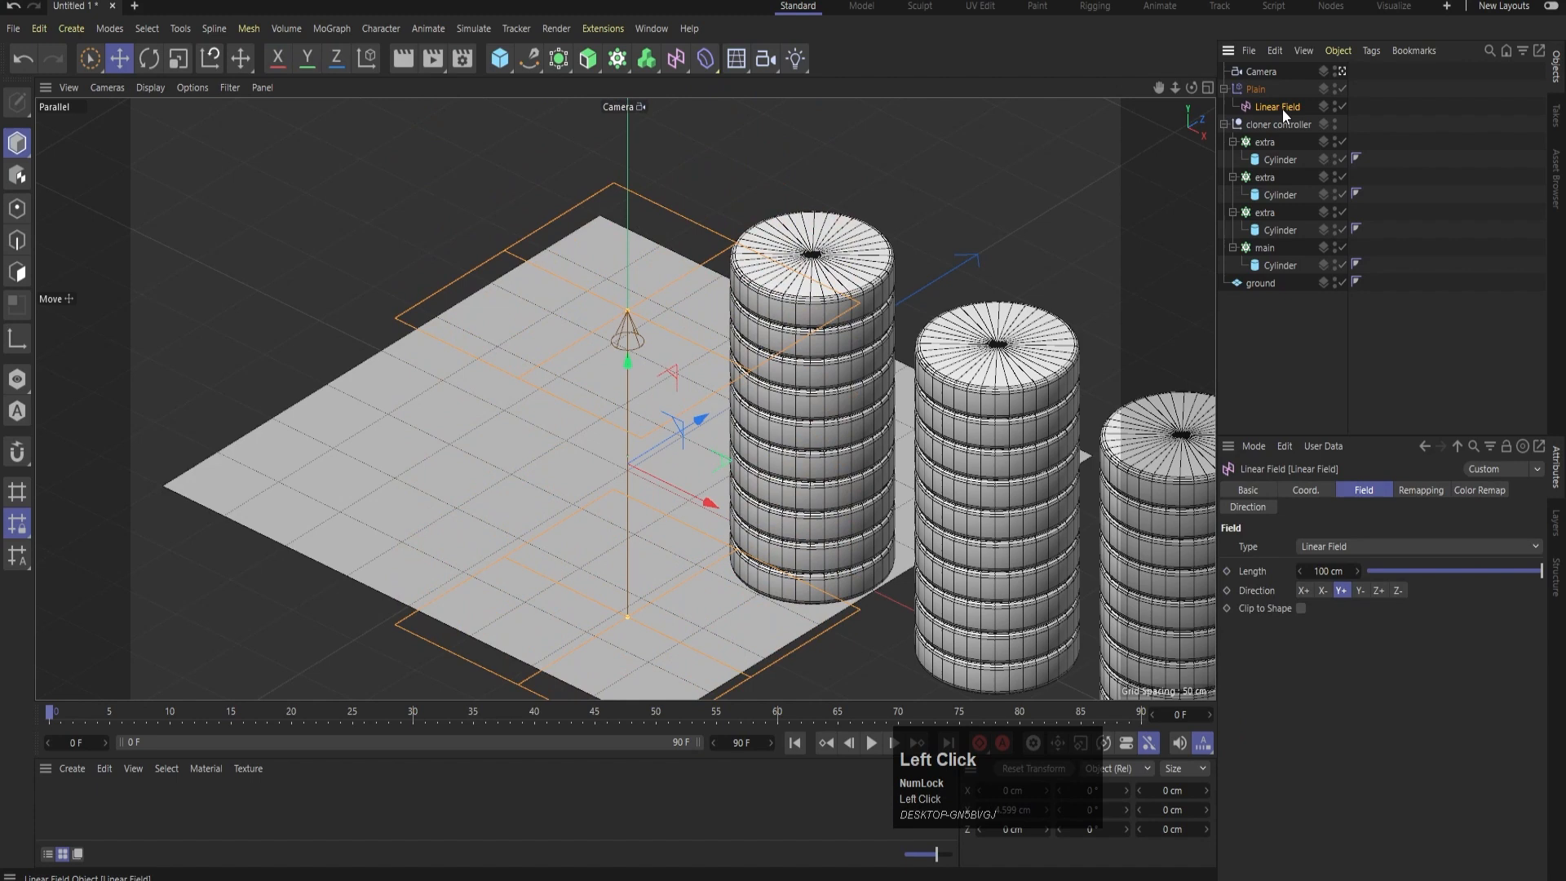
{"action": "left_click", "coordinate": [1312, 490]}
{"action": "left_click", "coordinate": [1295, 568]}
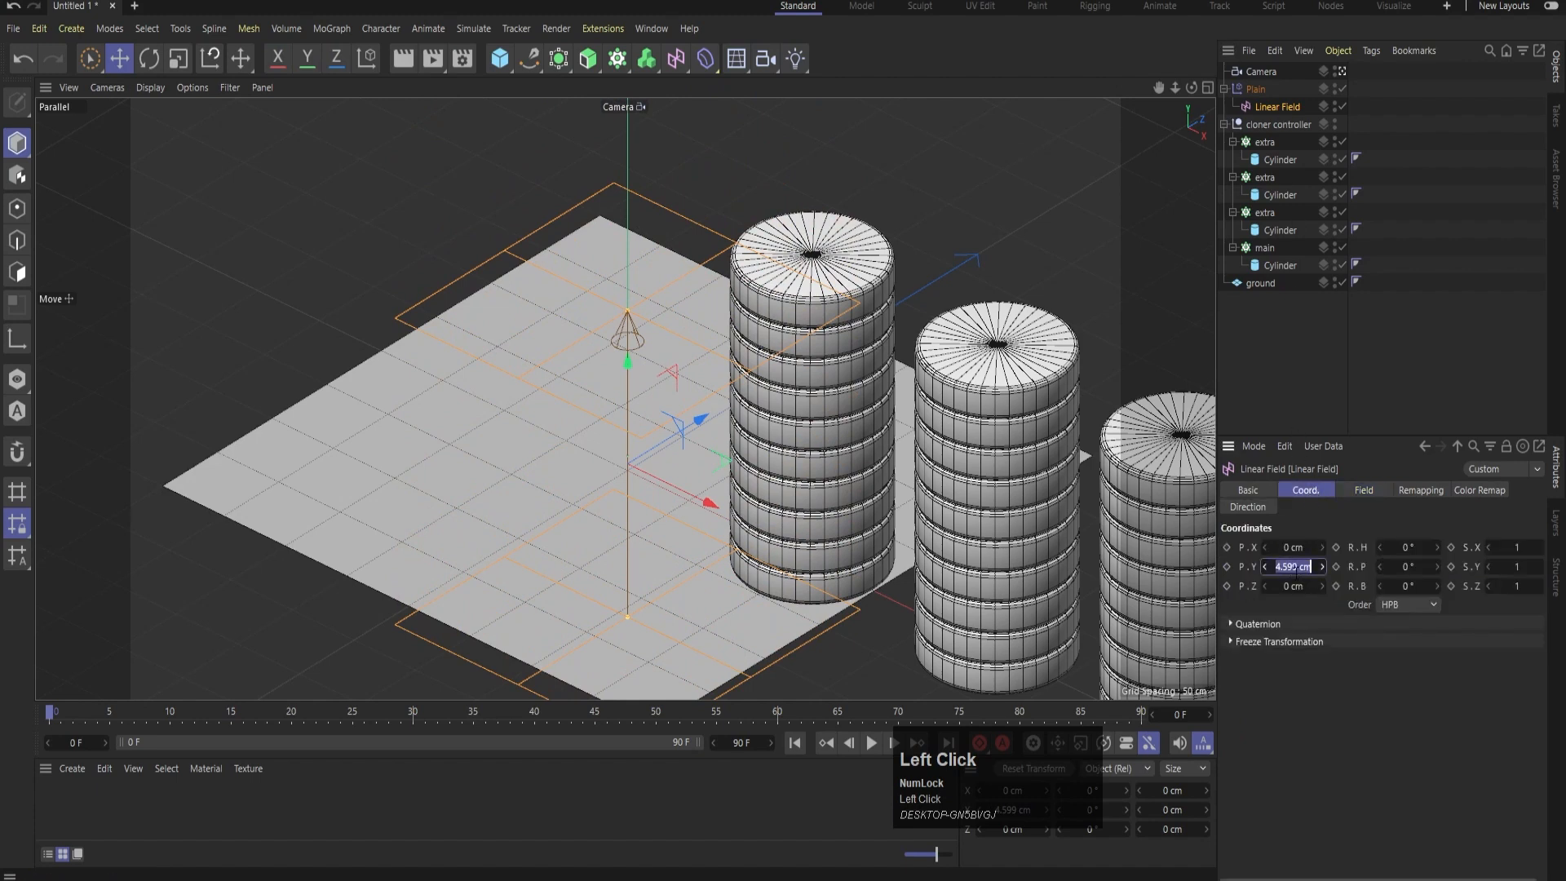
{"action": "type", "text": "0"}
{"action": "key", "text": "Return"}
{"action": "left_click", "coordinate": [1230, 566]}
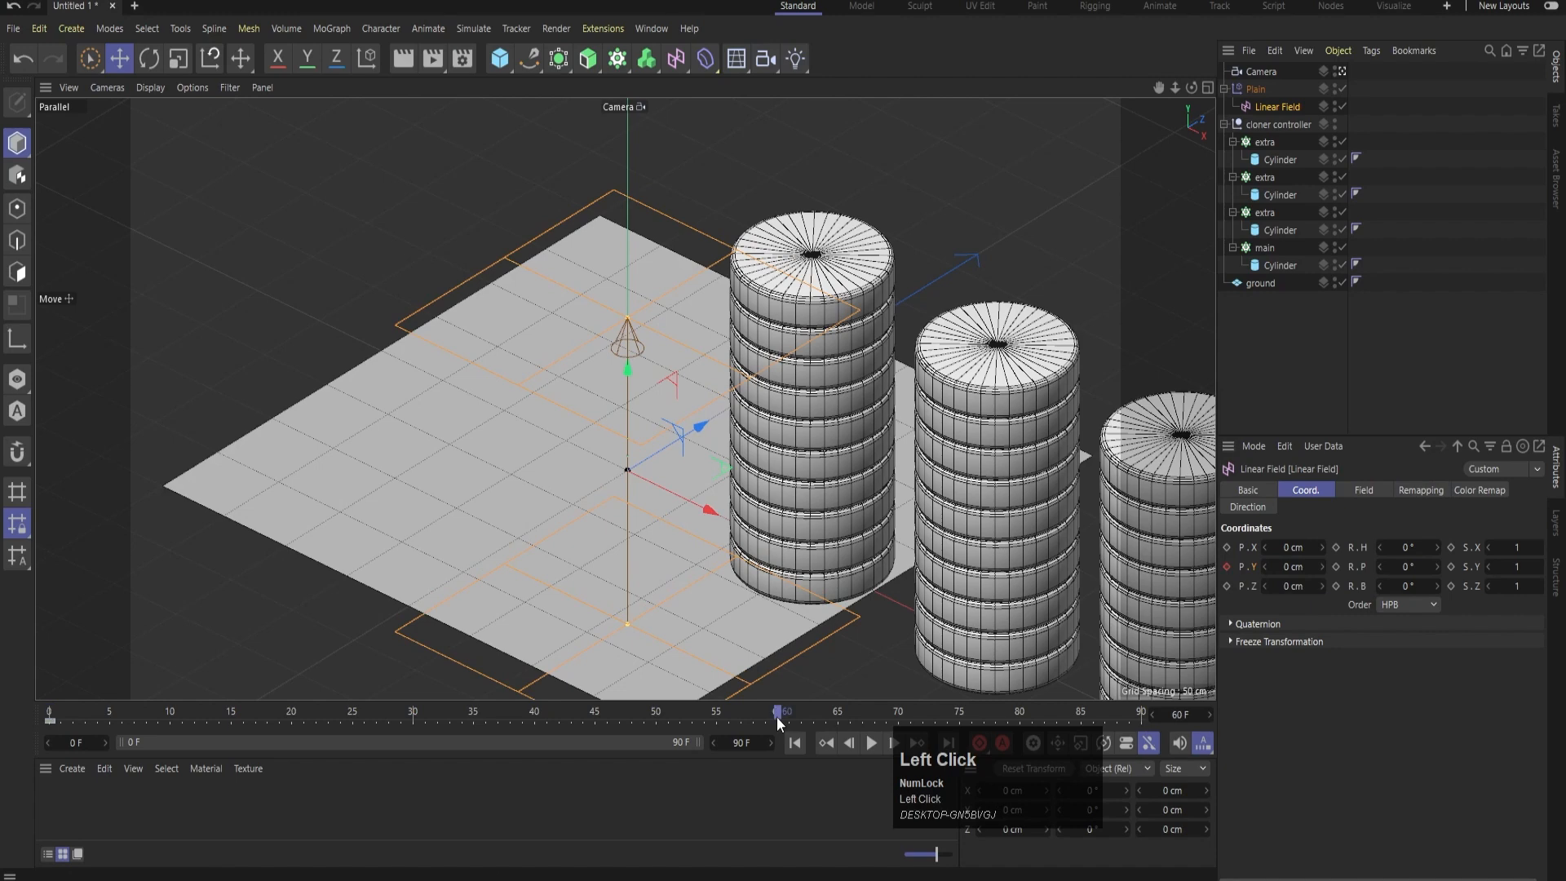
- Raise the Linear Field's Y position to 306 cm at frame 60 and keyframe it
{"action": "left_click_drag", "start_coordinate": [1293, 567], "coordinate": [1352, 558]}
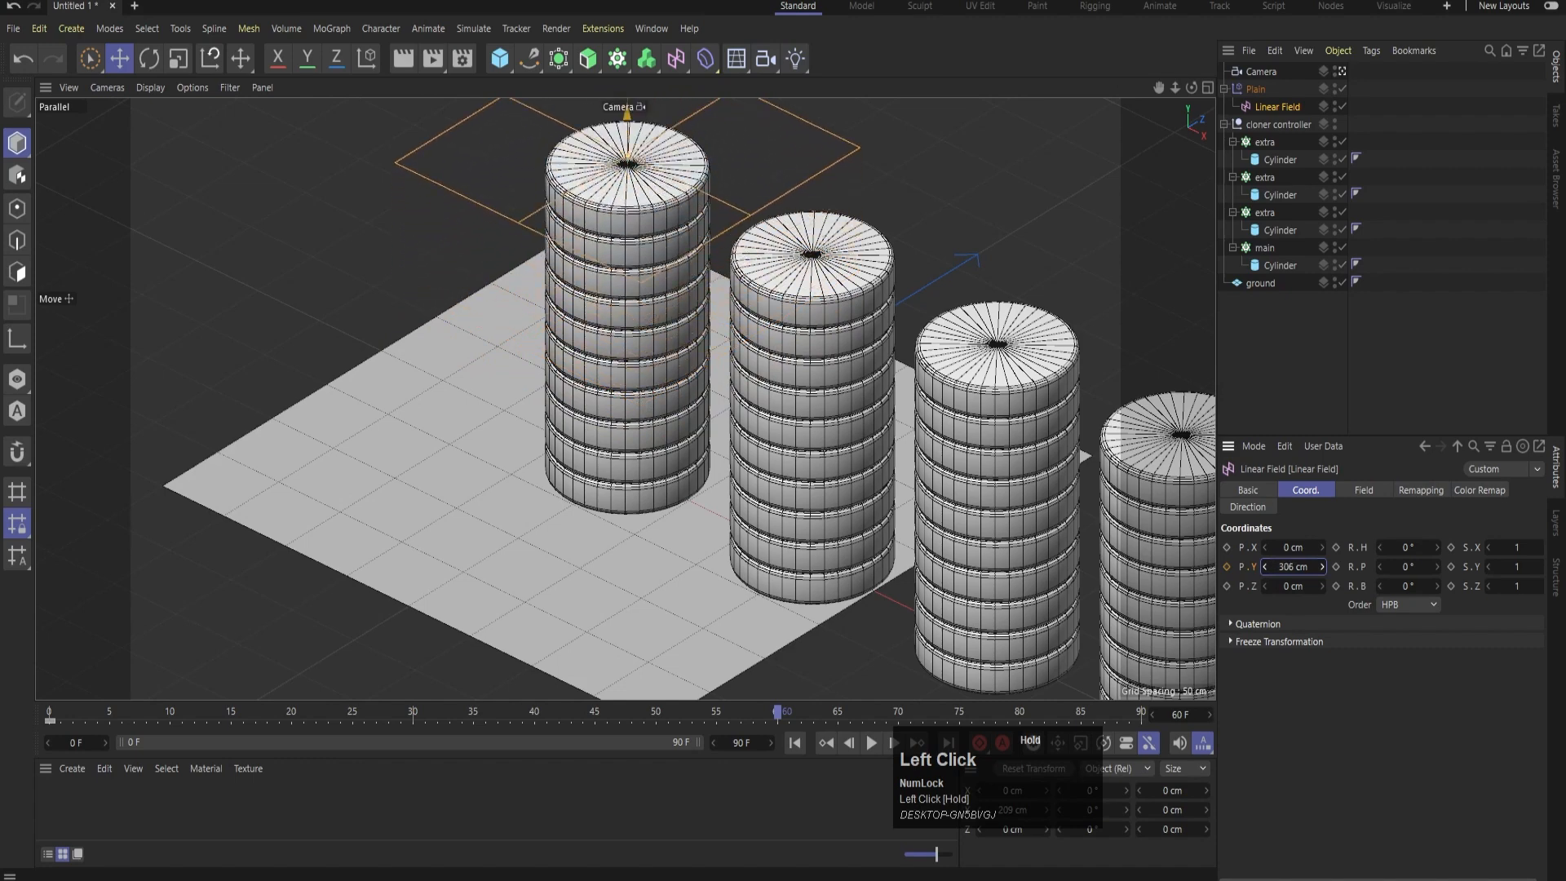
{"action": "left_click", "coordinate": [1228, 566]}
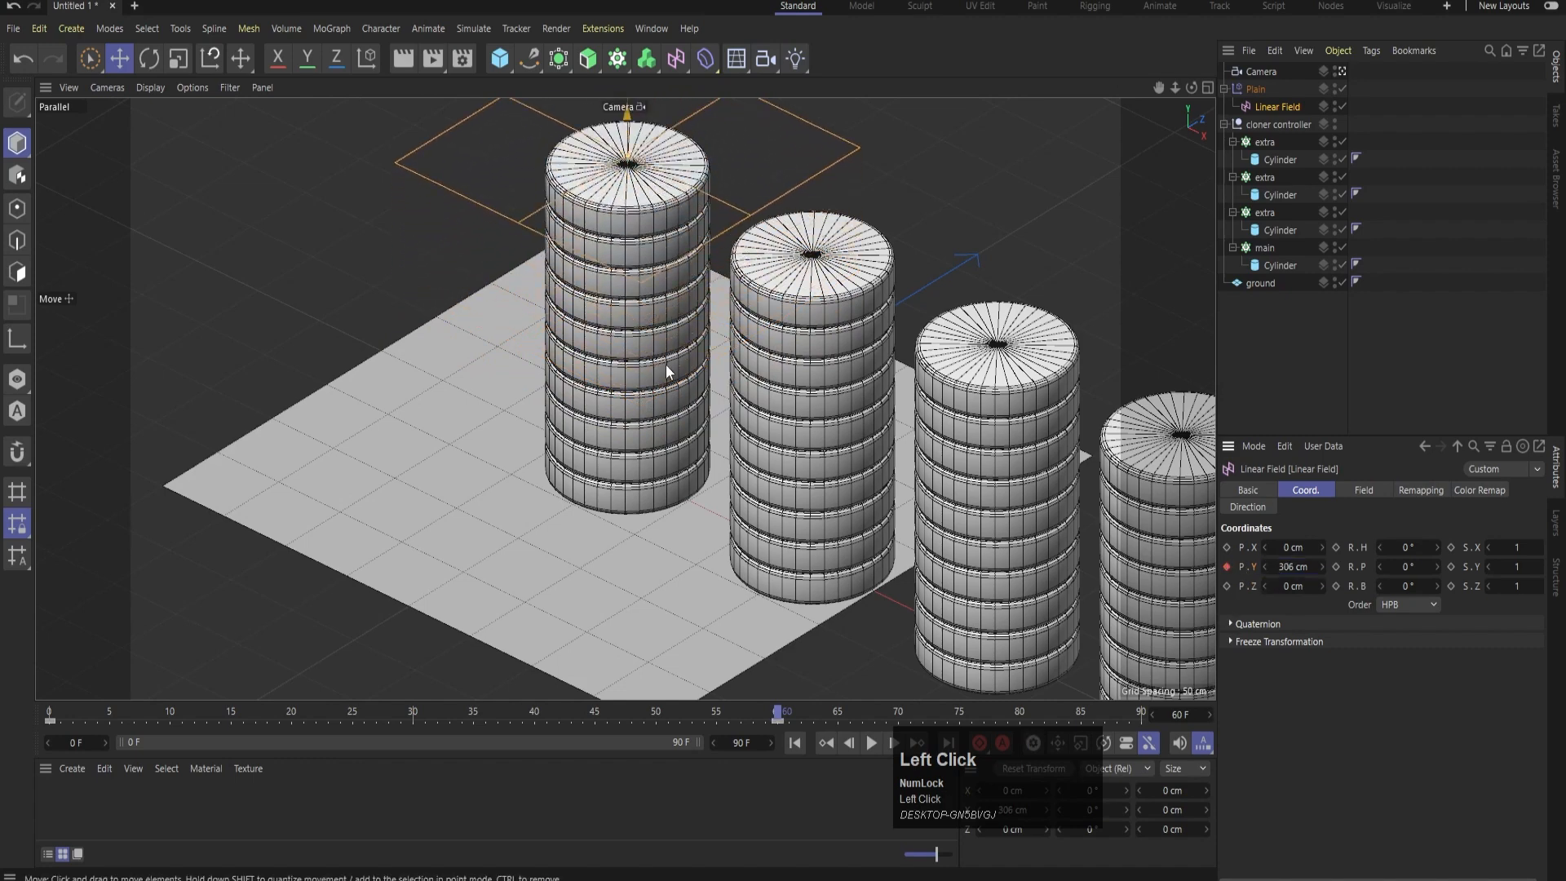
{"action": "scroll", "coordinate": [665, 364], "scroll_direction": "down", "scroll_amount": 2}
{"action": "middle_click_drag", "start_coordinate": [605, 337], "coordinate": [598, 406], "text": "alt"}
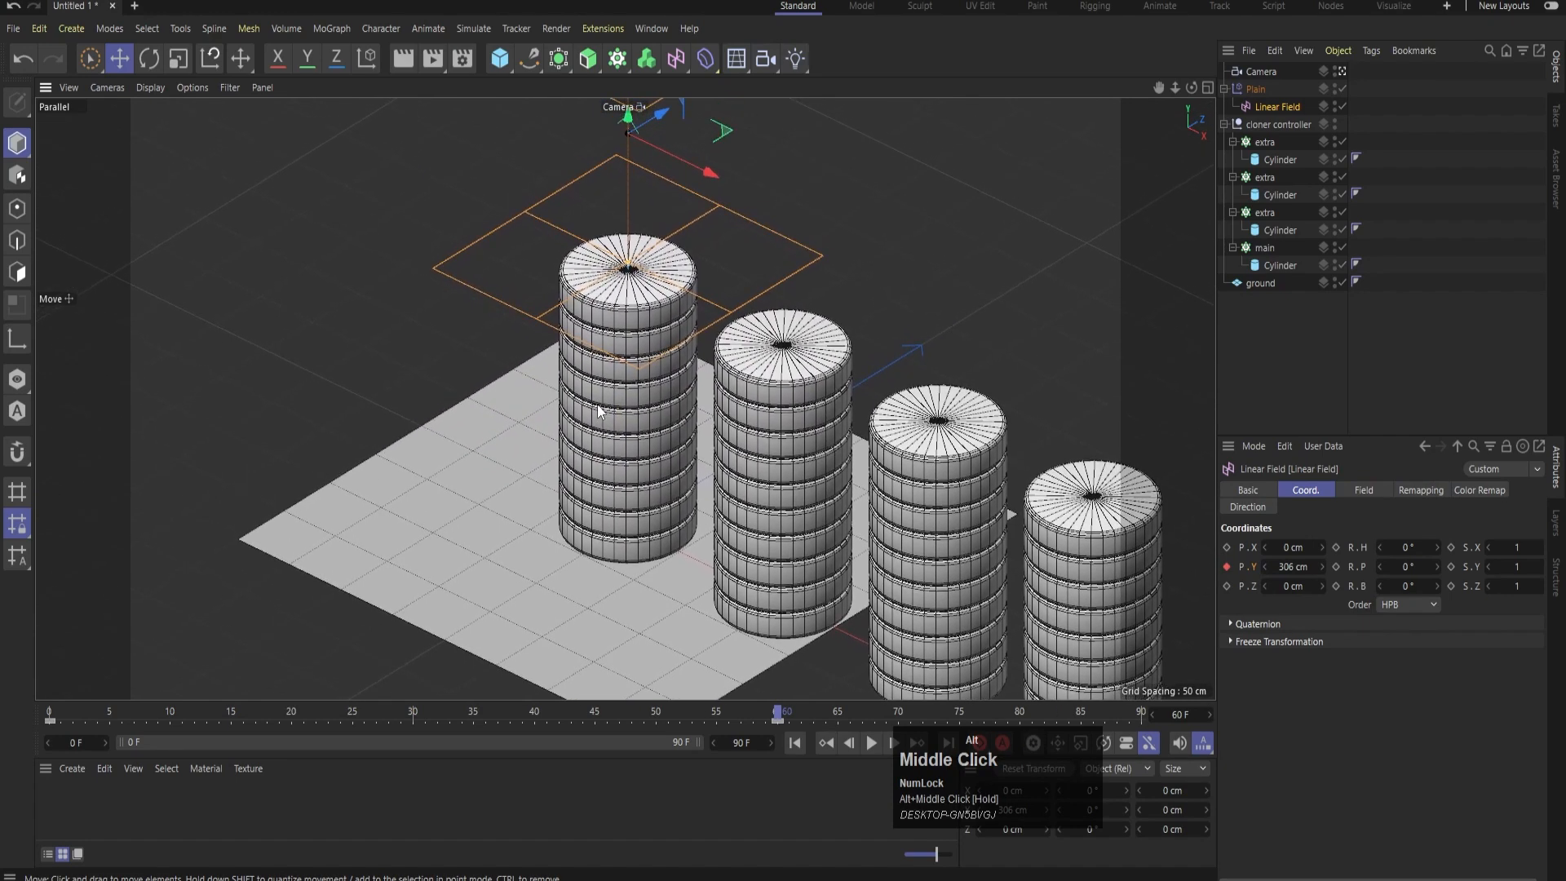
- Set the Plain effector's Y position parameter to 280 cm and play the animation from the start
{"action": "left_click", "coordinate": [790, 746]}
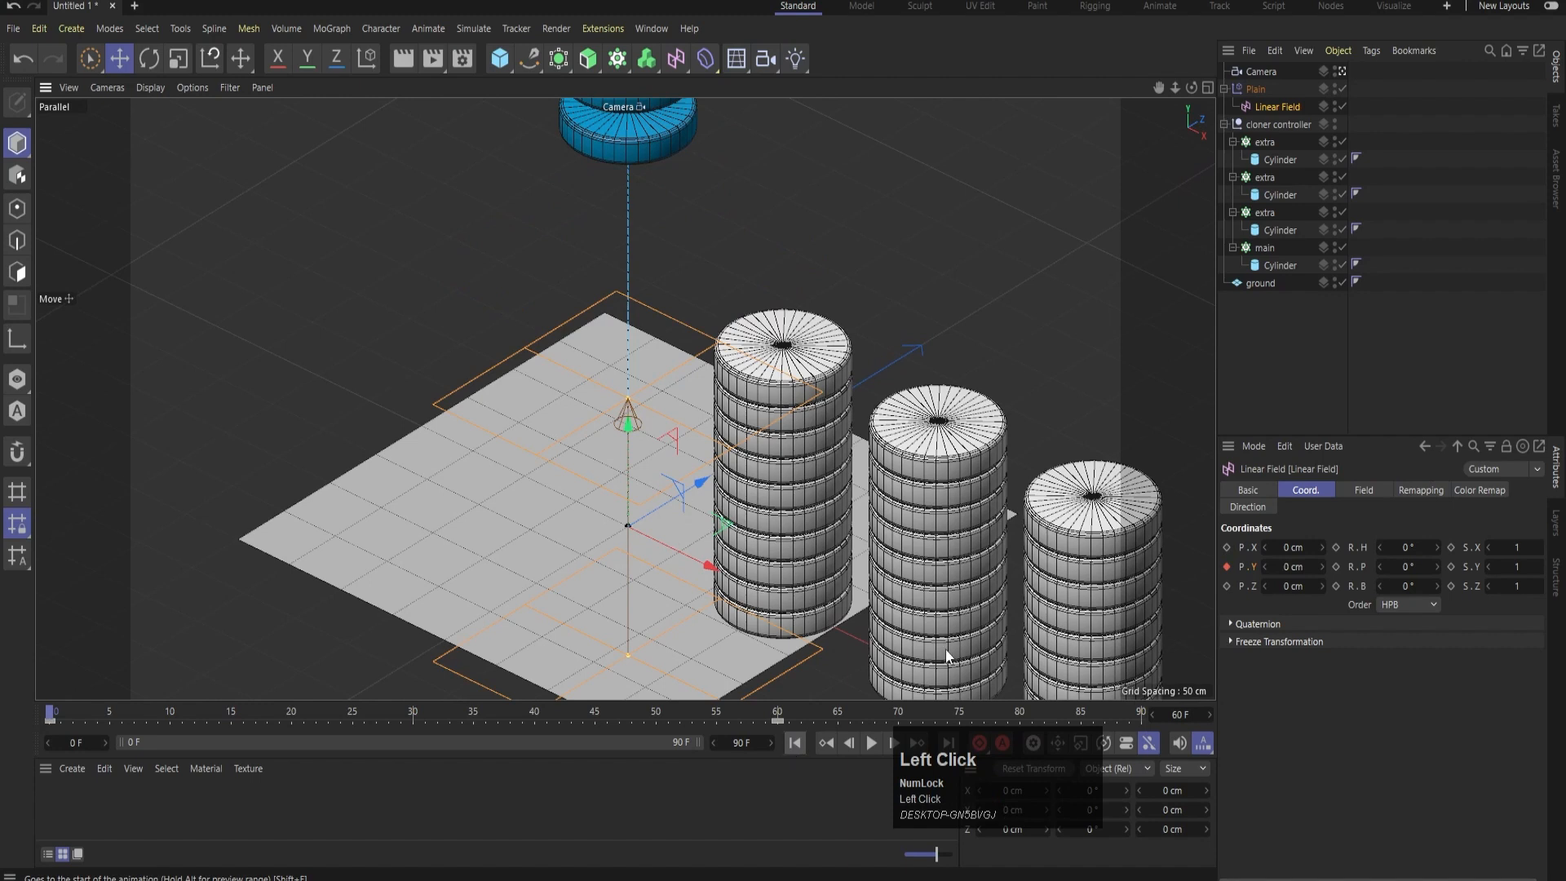
{"action": "left_click", "coordinate": [1257, 88]}
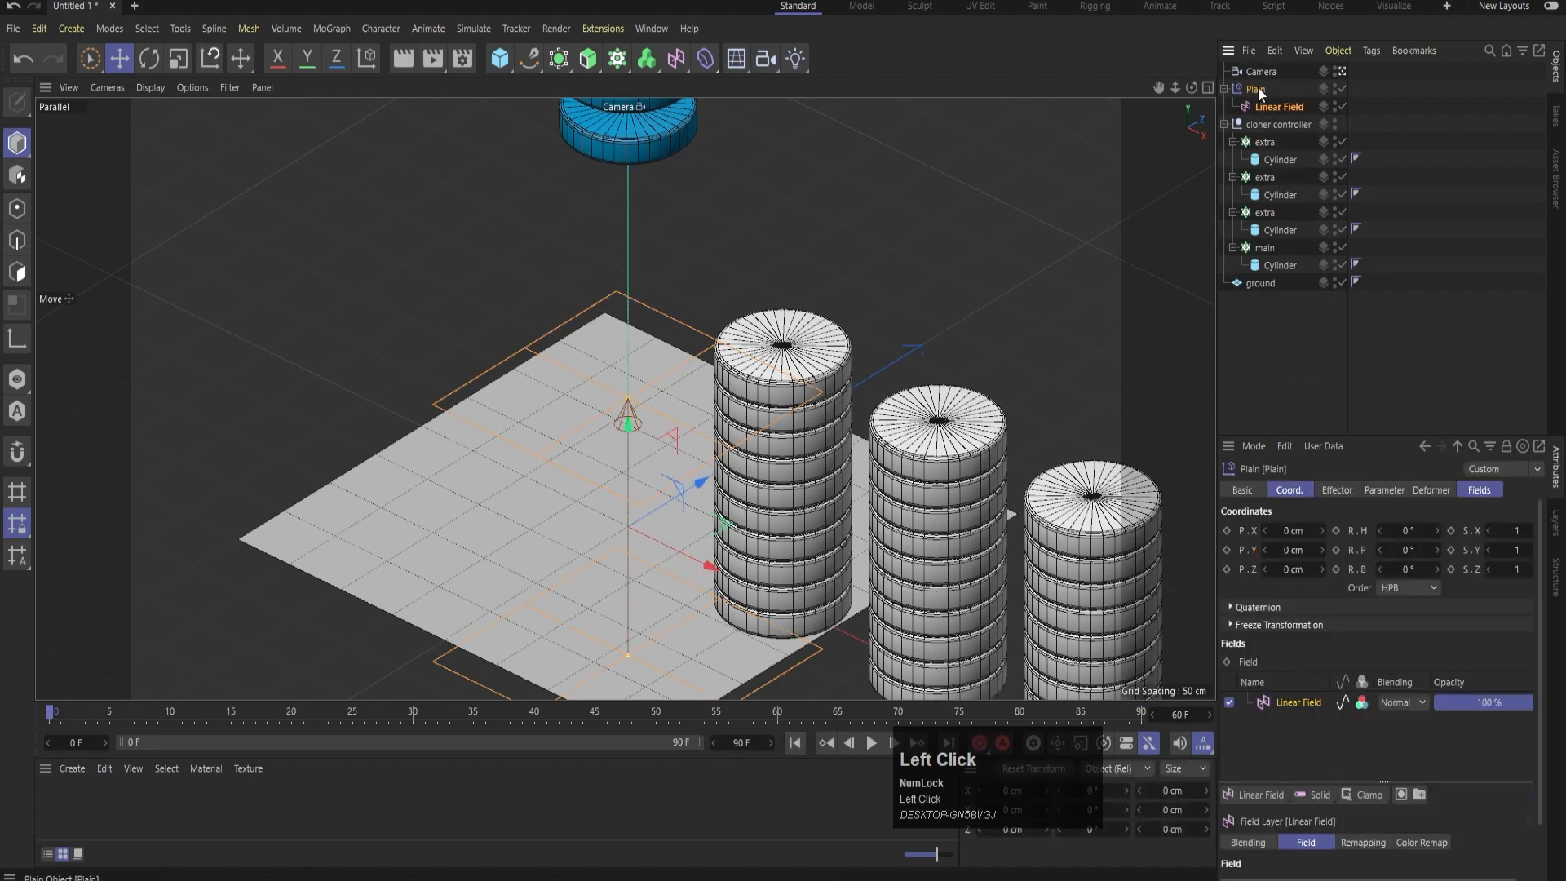
{"action": "left_click", "coordinate": [1385, 490]}
{"action": "left_click_drag", "start_coordinate": [1342, 622], "coordinate": [1391, 622]}
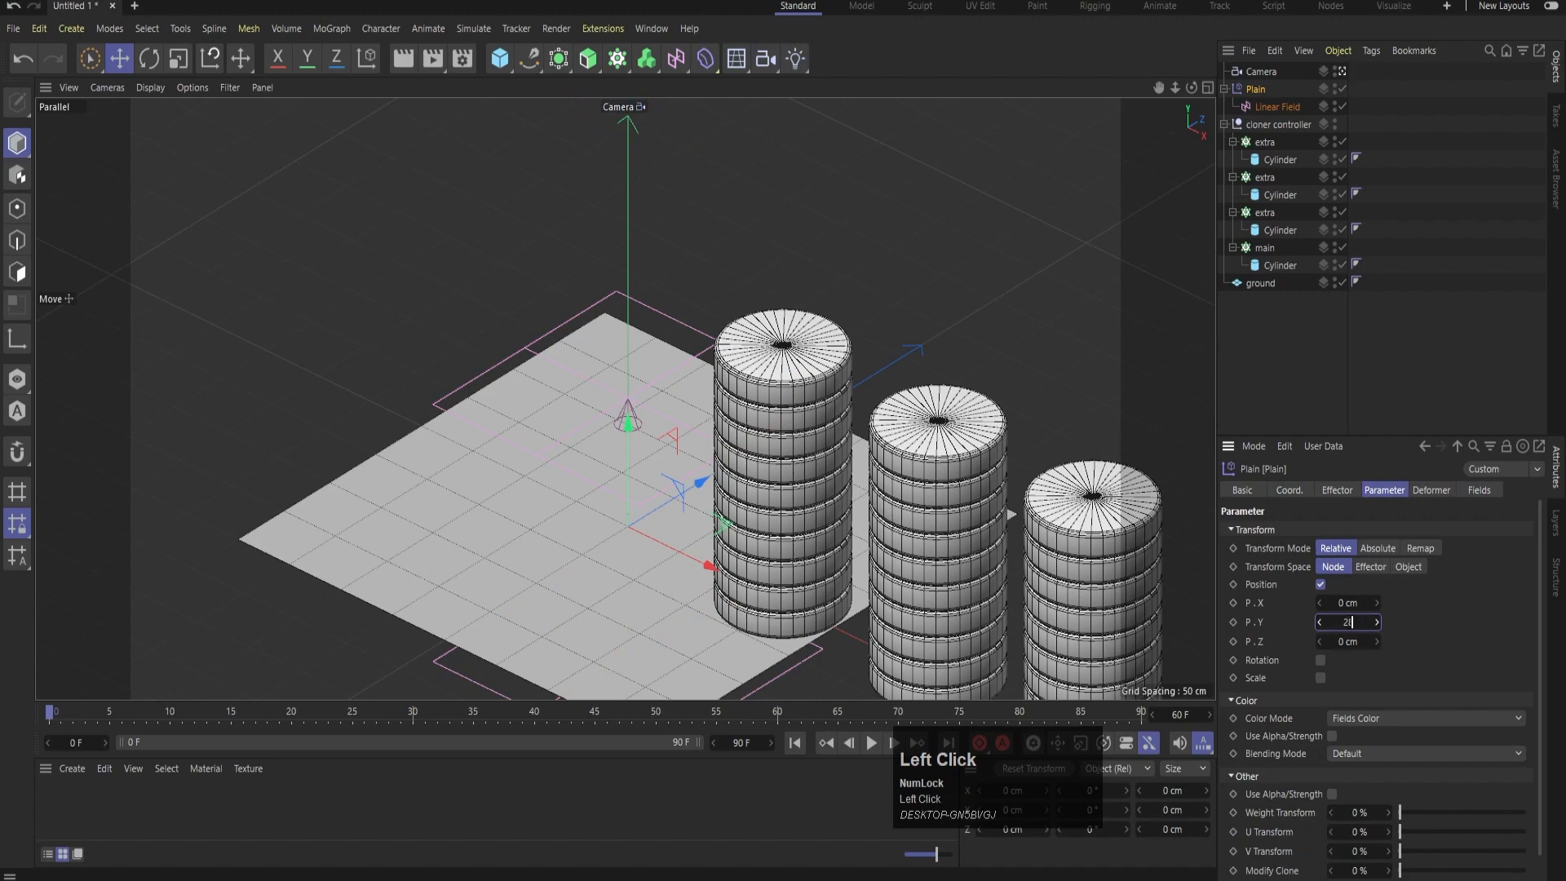
{"action": "key", "text": "Return"}
{"action": "left_click", "coordinate": [874, 743]}
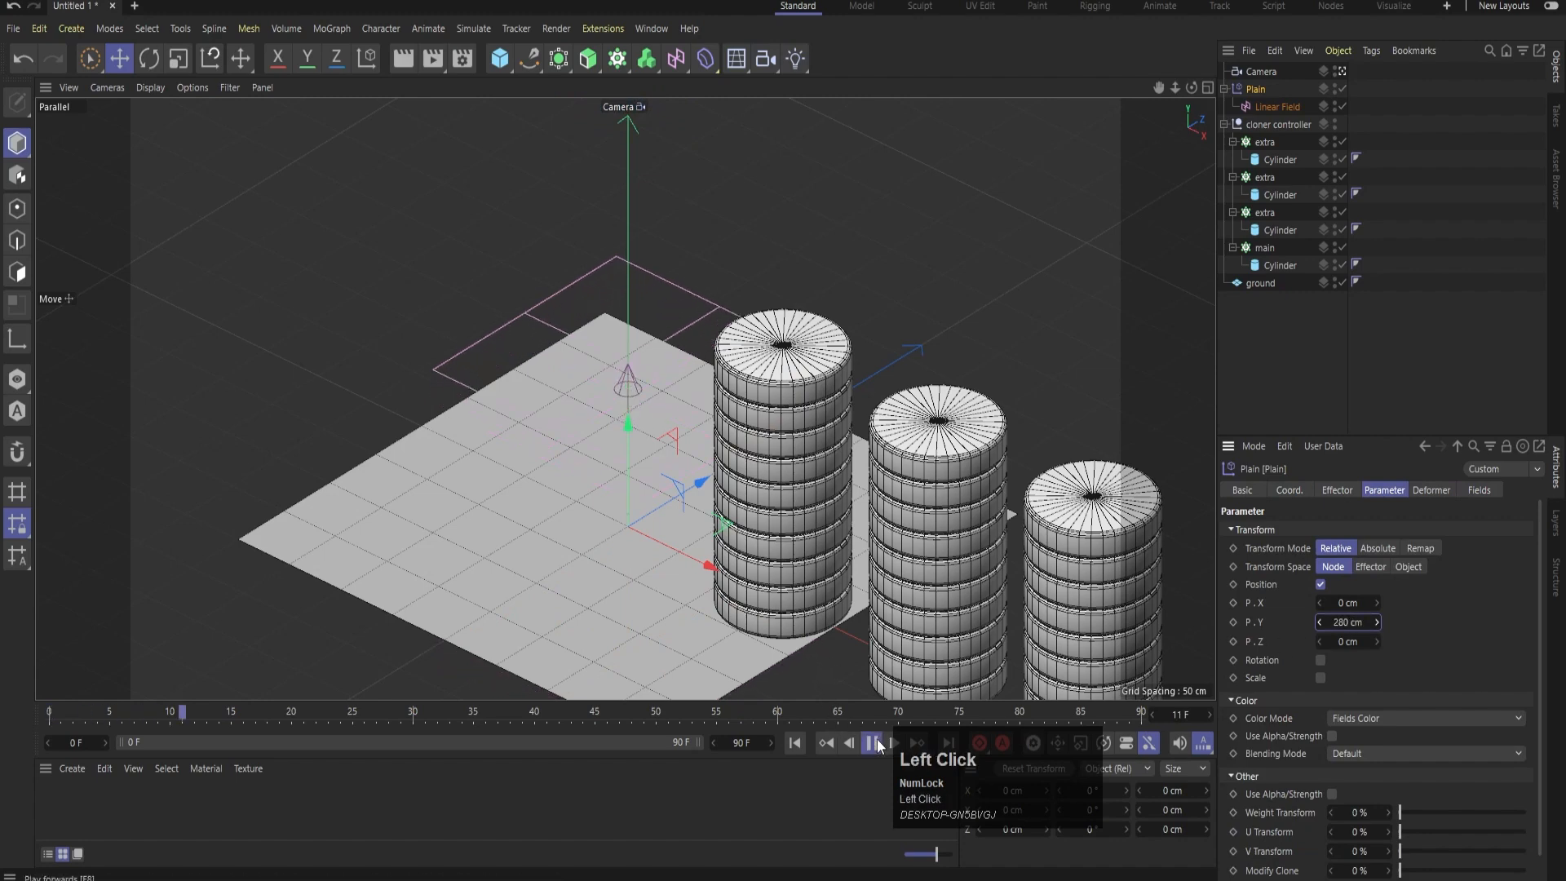
{"action": "left_click", "coordinate": [873, 743]}
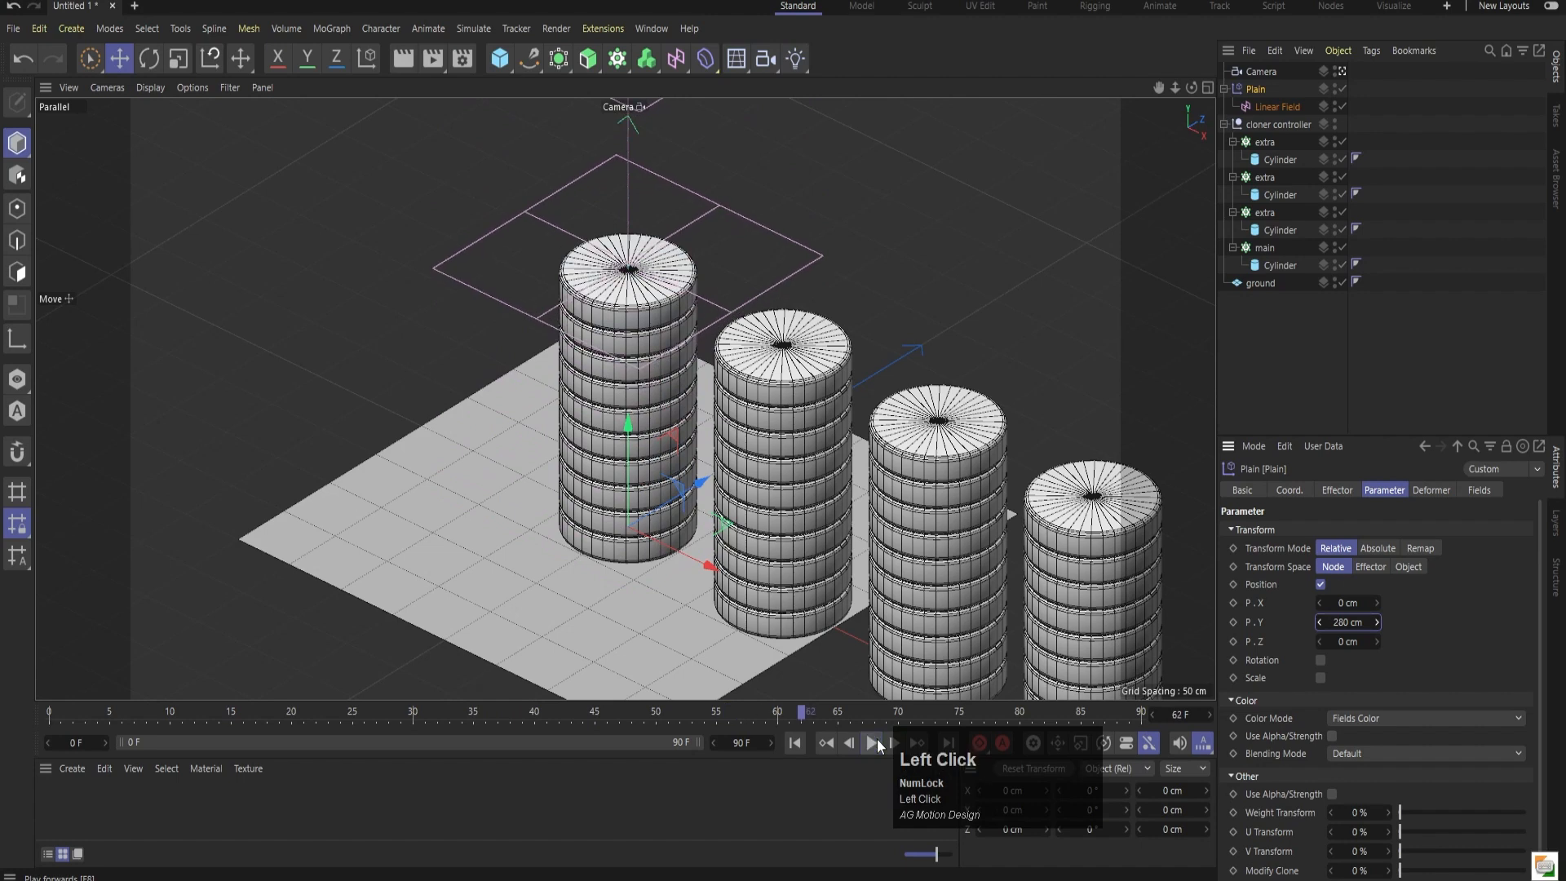
- Move the Linear Field's keyframe from frame 60 to frame 90 and extend the project end to 180 frames
{"action": "left_click", "coordinate": [1277, 108]}
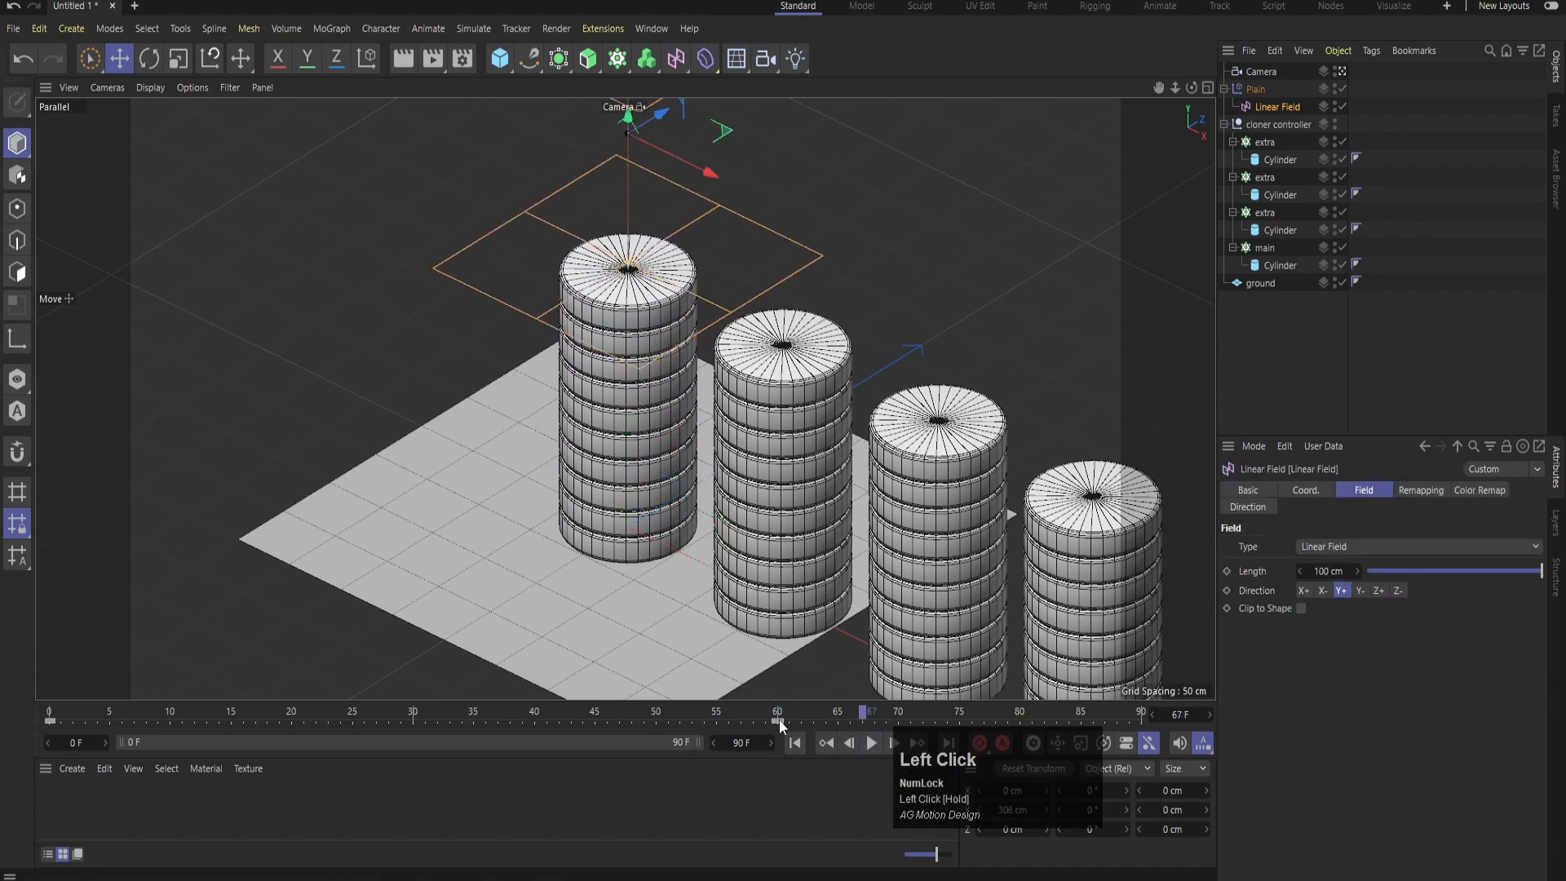
{"action": "left_click_drag", "start_coordinate": [779, 720], "coordinate": [1140, 720]}
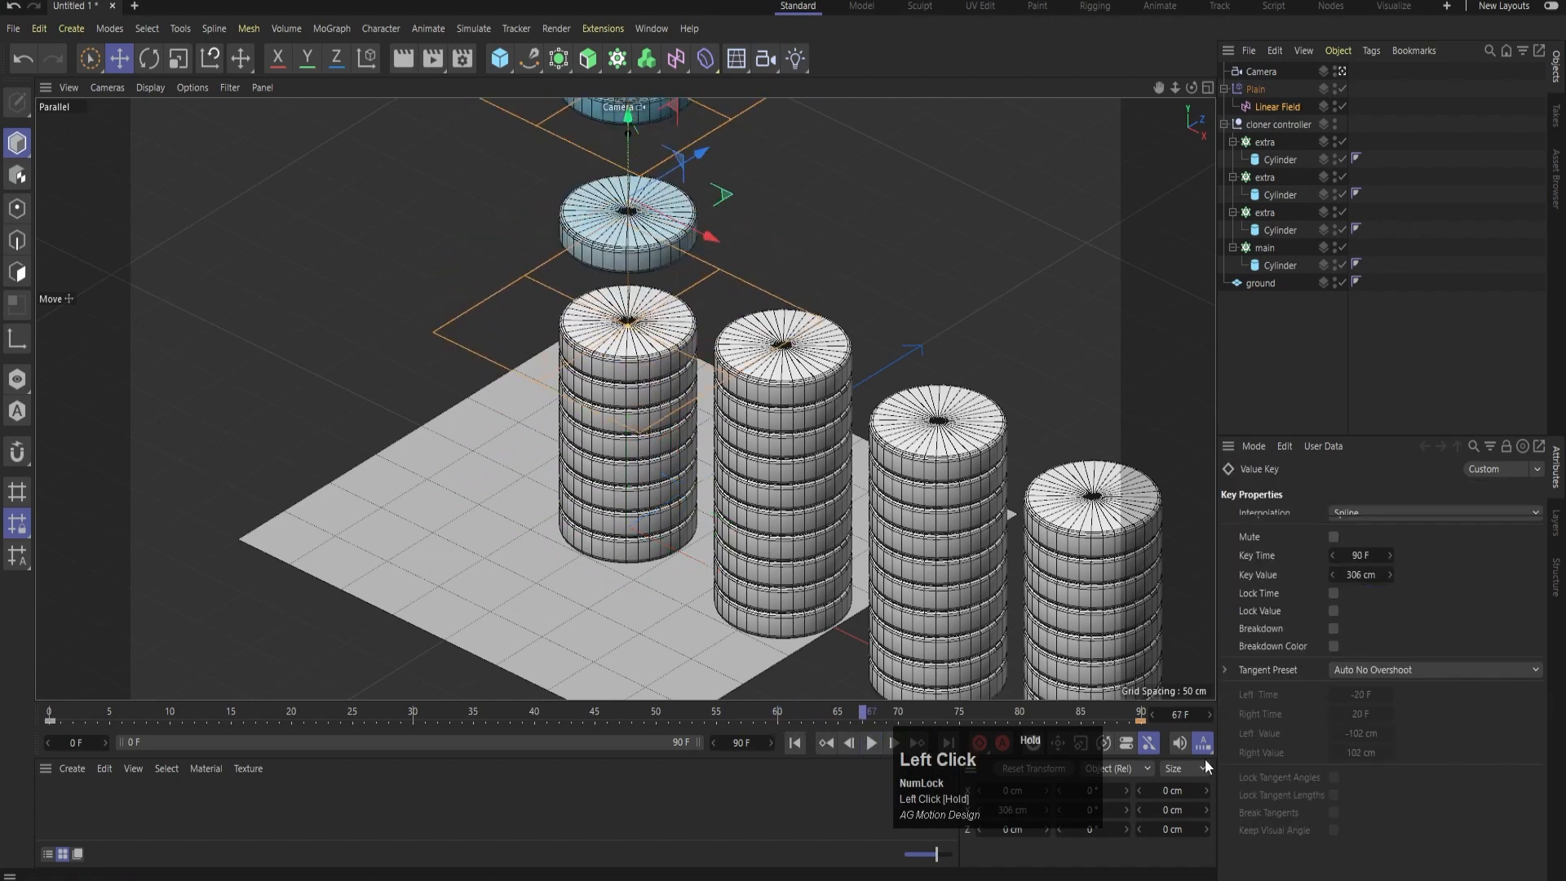
{"action": "left_click", "coordinate": [741, 743]}
{"action": "key", "text": "Return"}
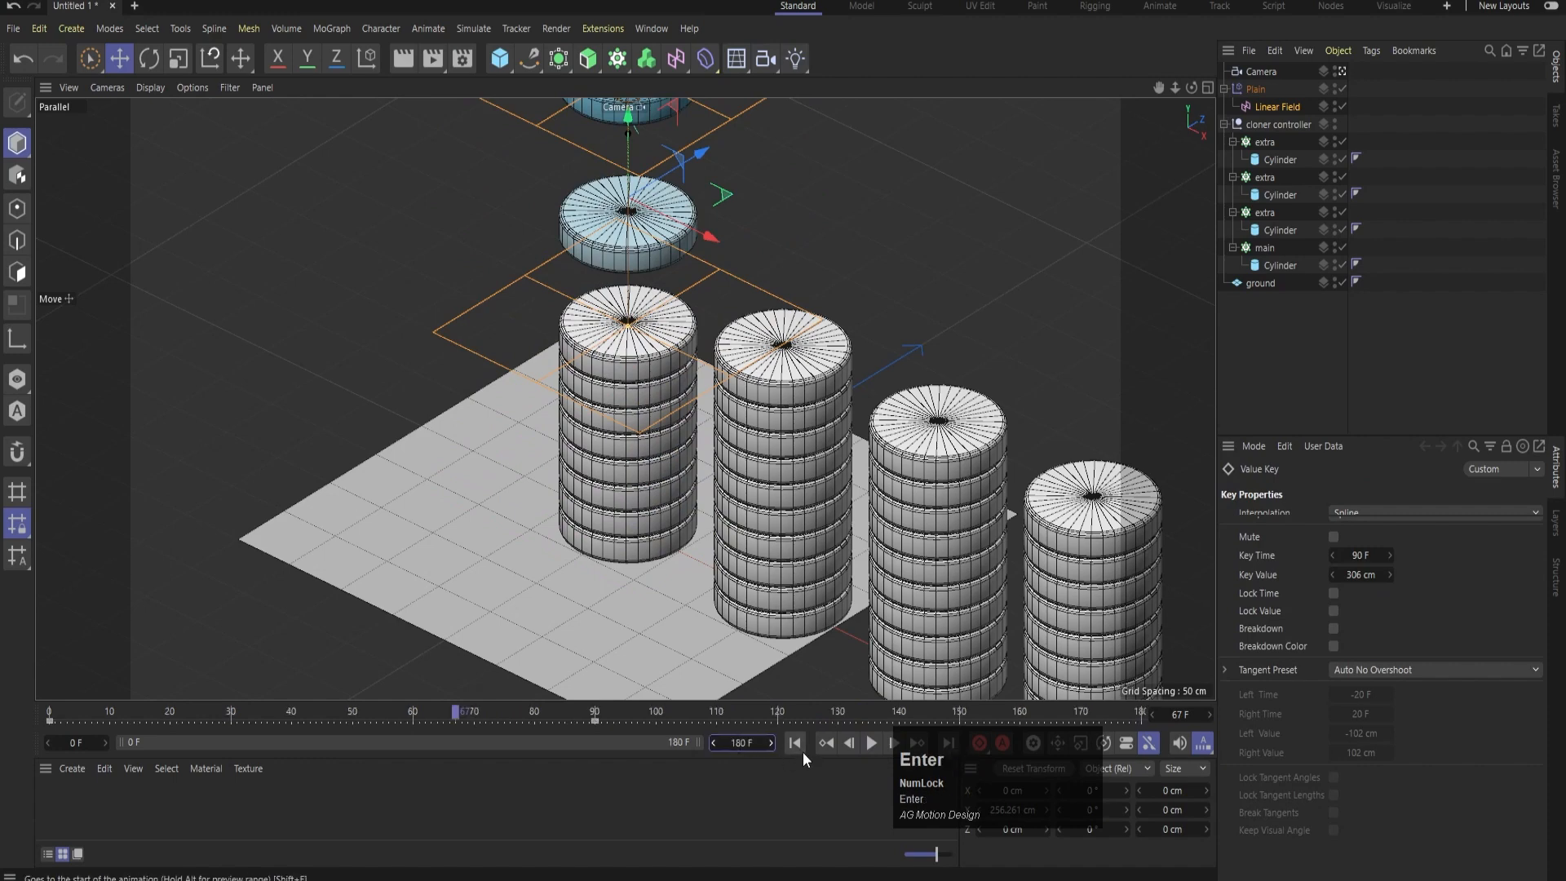
- Play the stacking animation from the first frame to check its timing
{"action": "left_click", "coordinate": [796, 743]}
{"action": "left_click", "coordinate": [870, 744]}
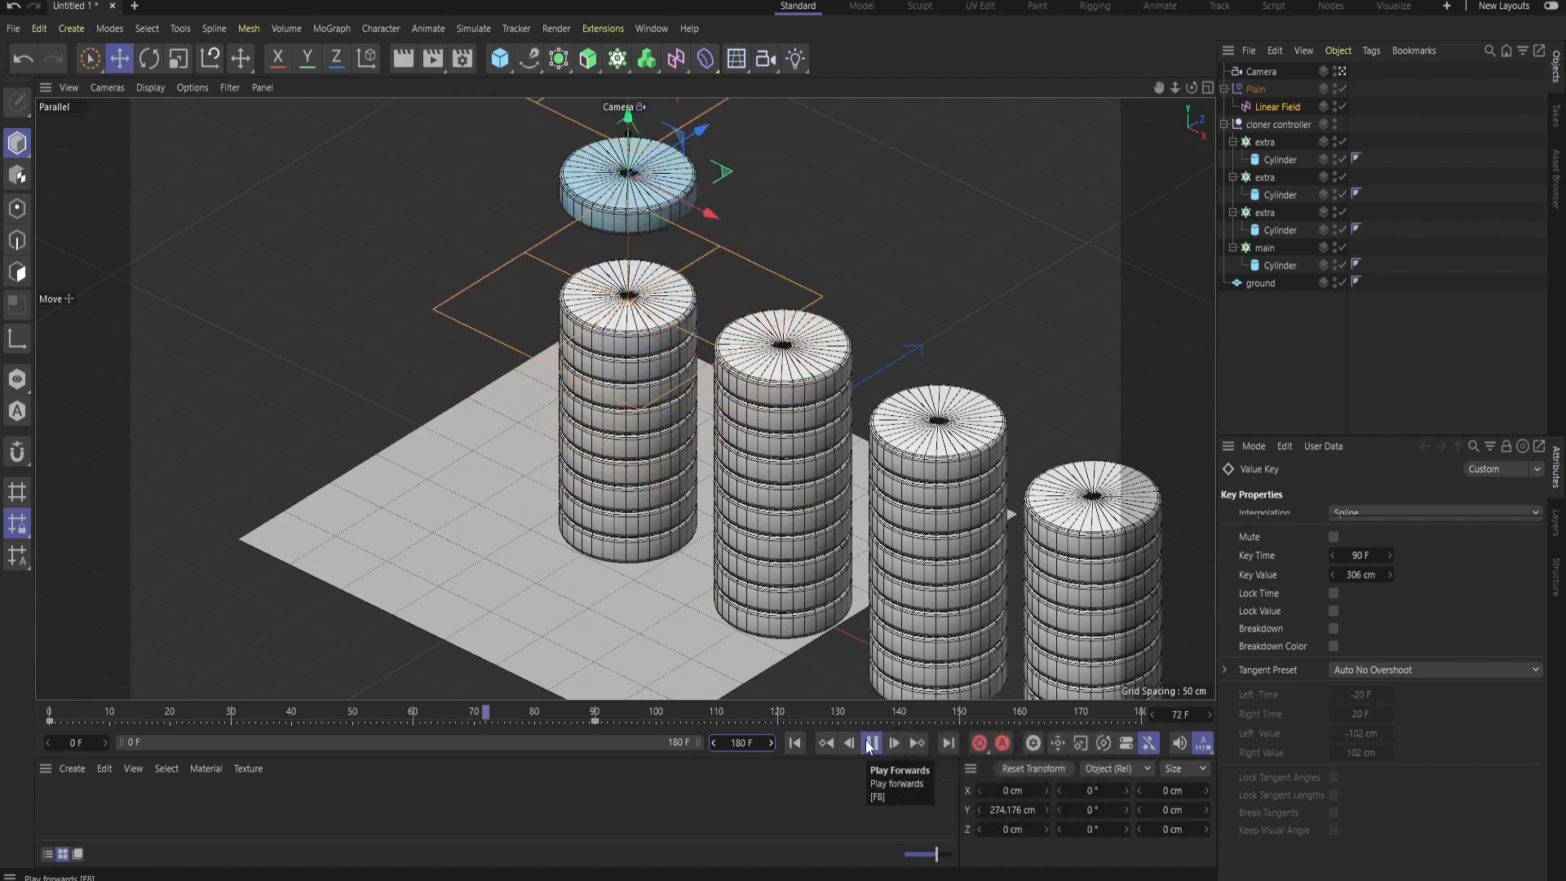
{"action": "left_click", "coordinate": [871, 743]}
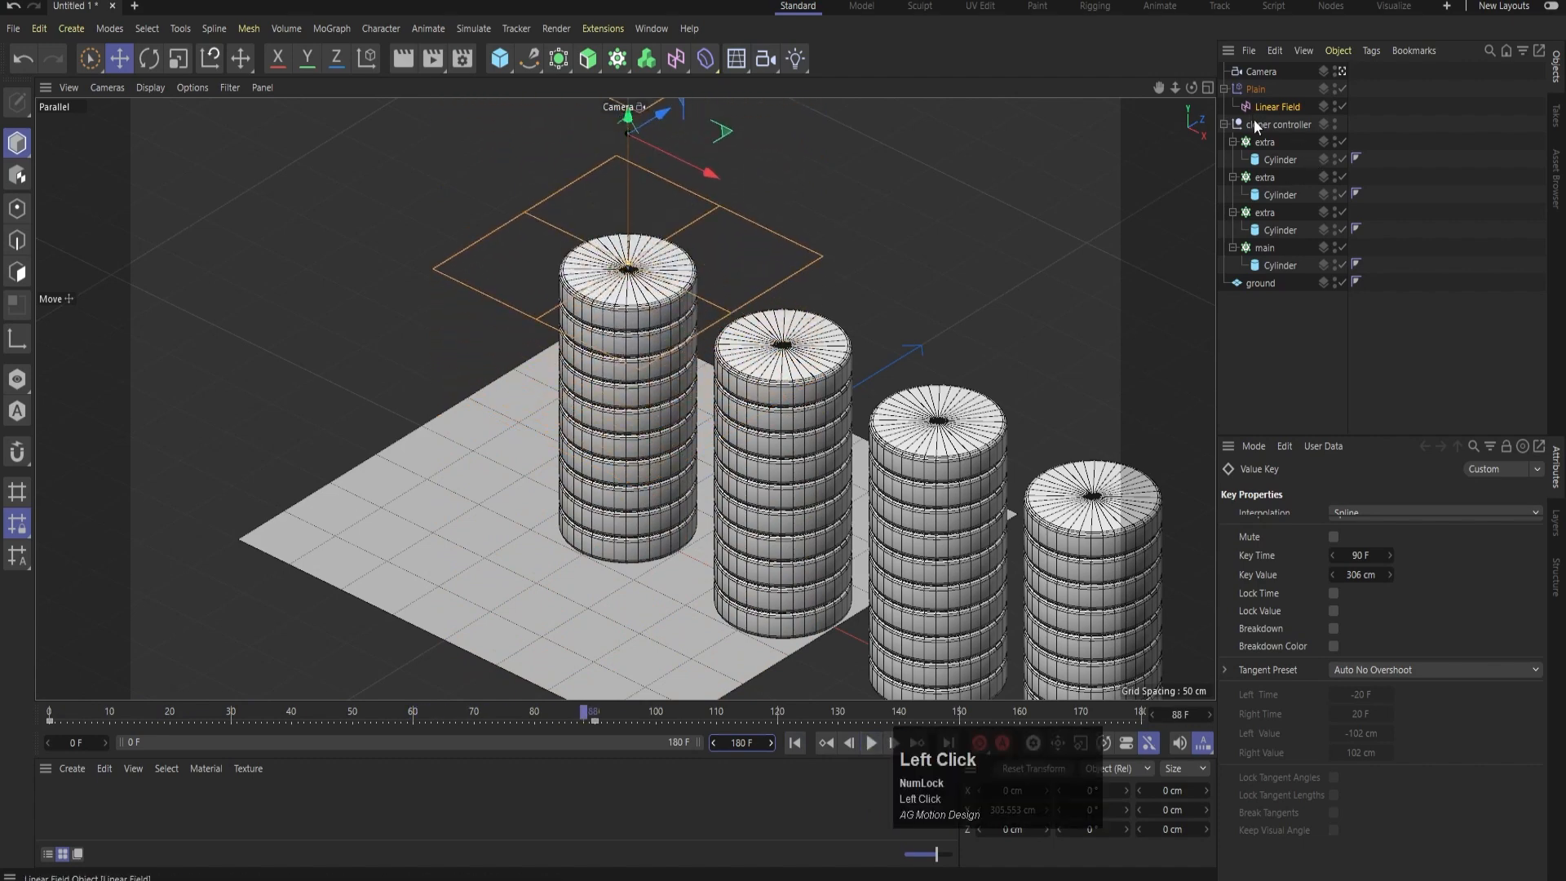
- Add a Delay effector to the main Cloner
{"action": "left_click", "coordinate": [1266, 247]}
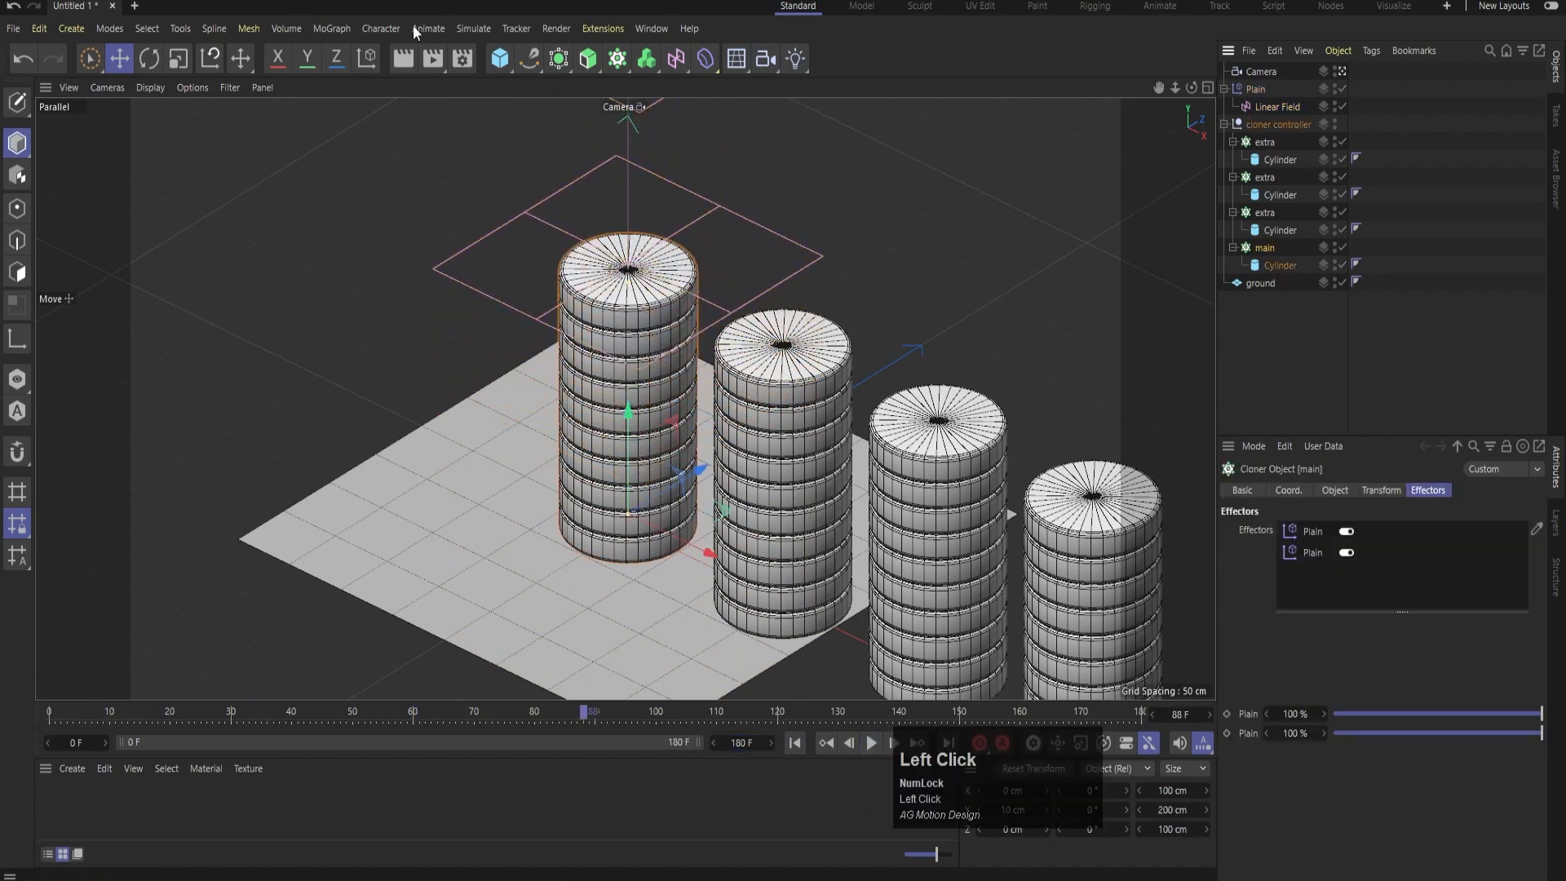
{"action": "left_click", "coordinate": [331, 30]}
{"action": "mouse_move", "coordinate": [351, 60]}
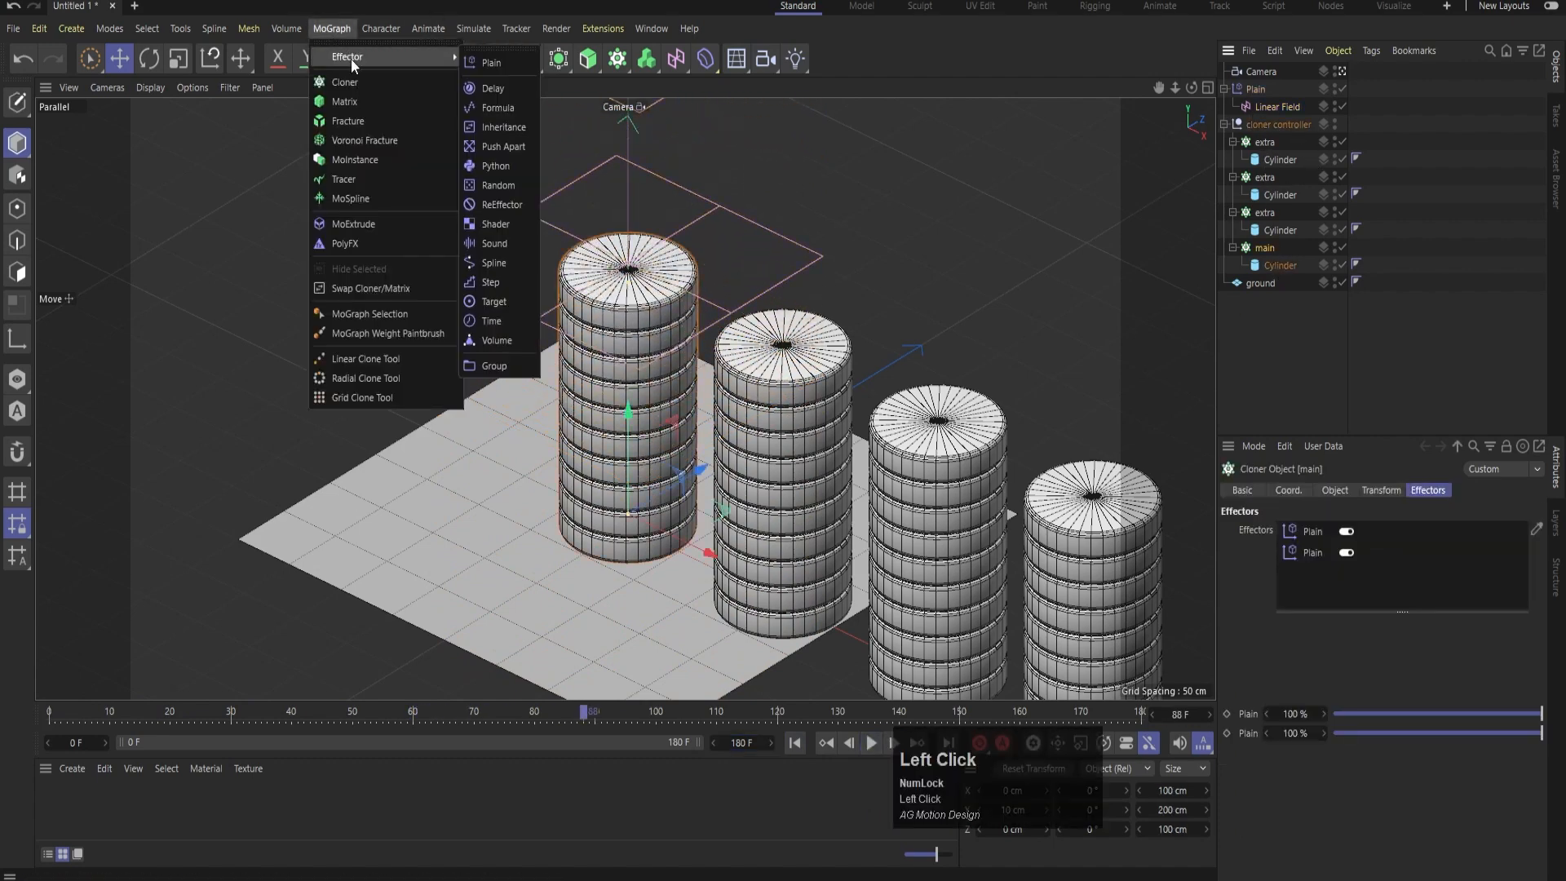
{"action": "left_click", "coordinate": [494, 87]}
- Set the Delay effector's strength to 80% and preview the animation from the first frame
{"action": "left_click", "coordinate": [794, 743]}
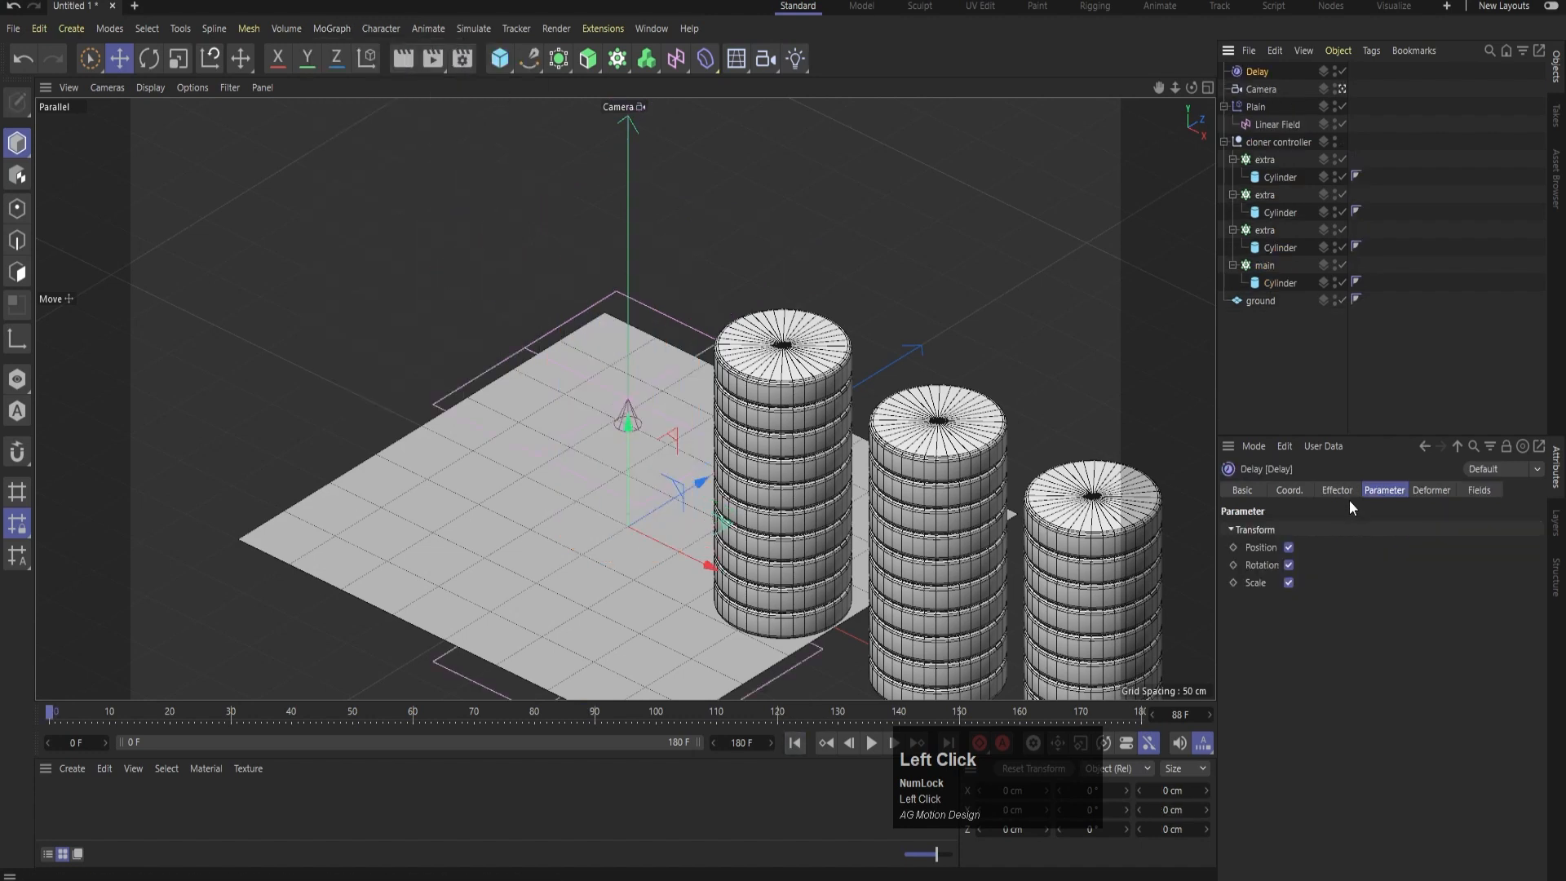
{"action": "left_click", "coordinate": [1342, 491]}
{"action": "left_click", "coordinate": [1310, 531]}
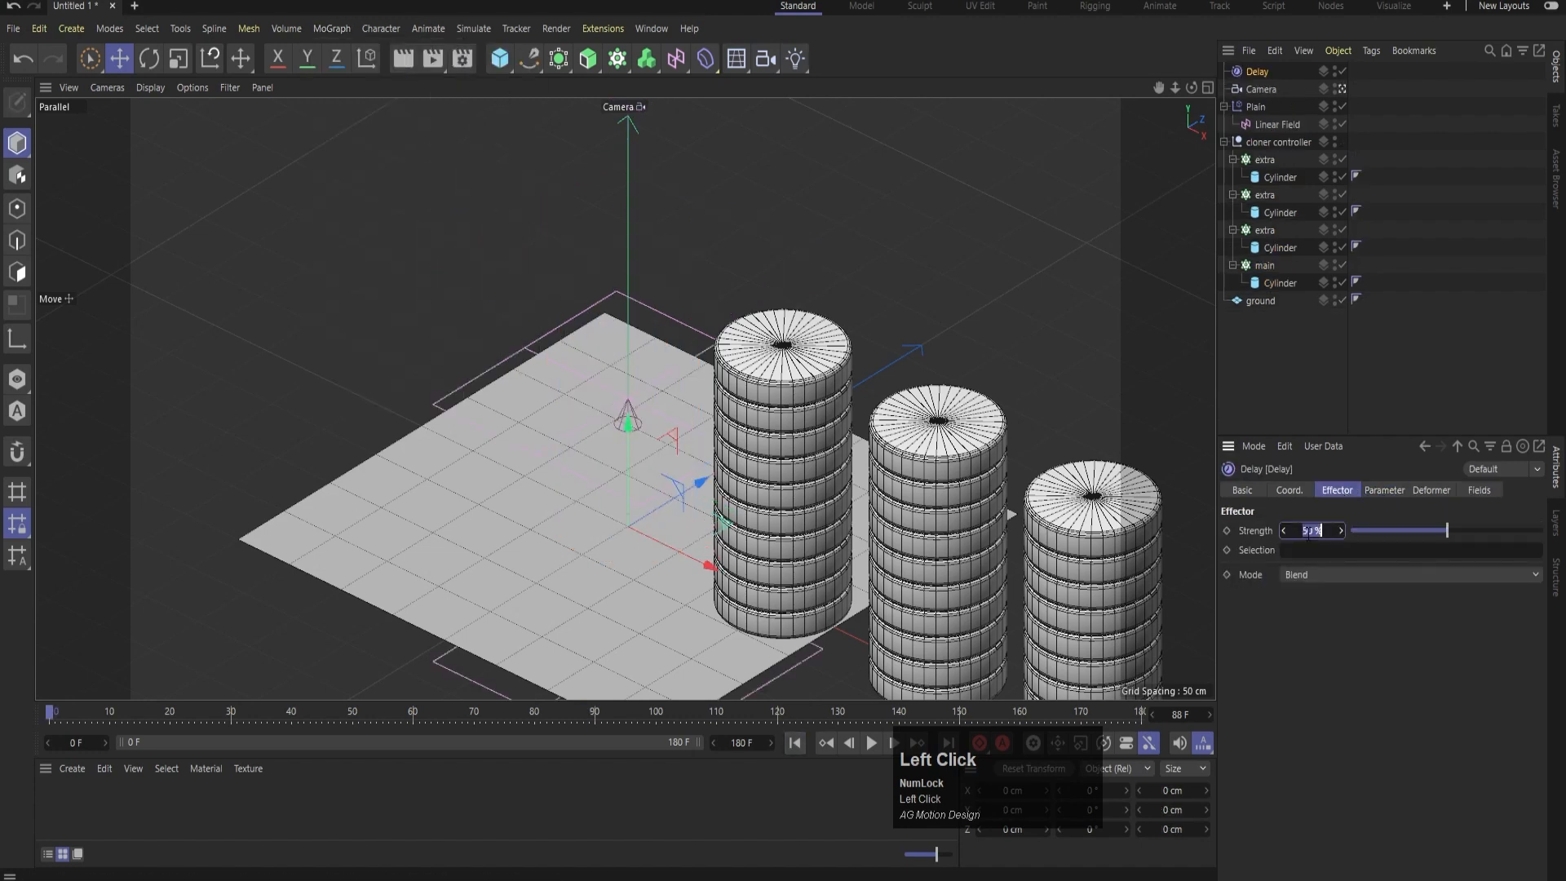
{"action": "key", "text": "Return"}
{"action": "left_click", "coordinate": [875, 747]}
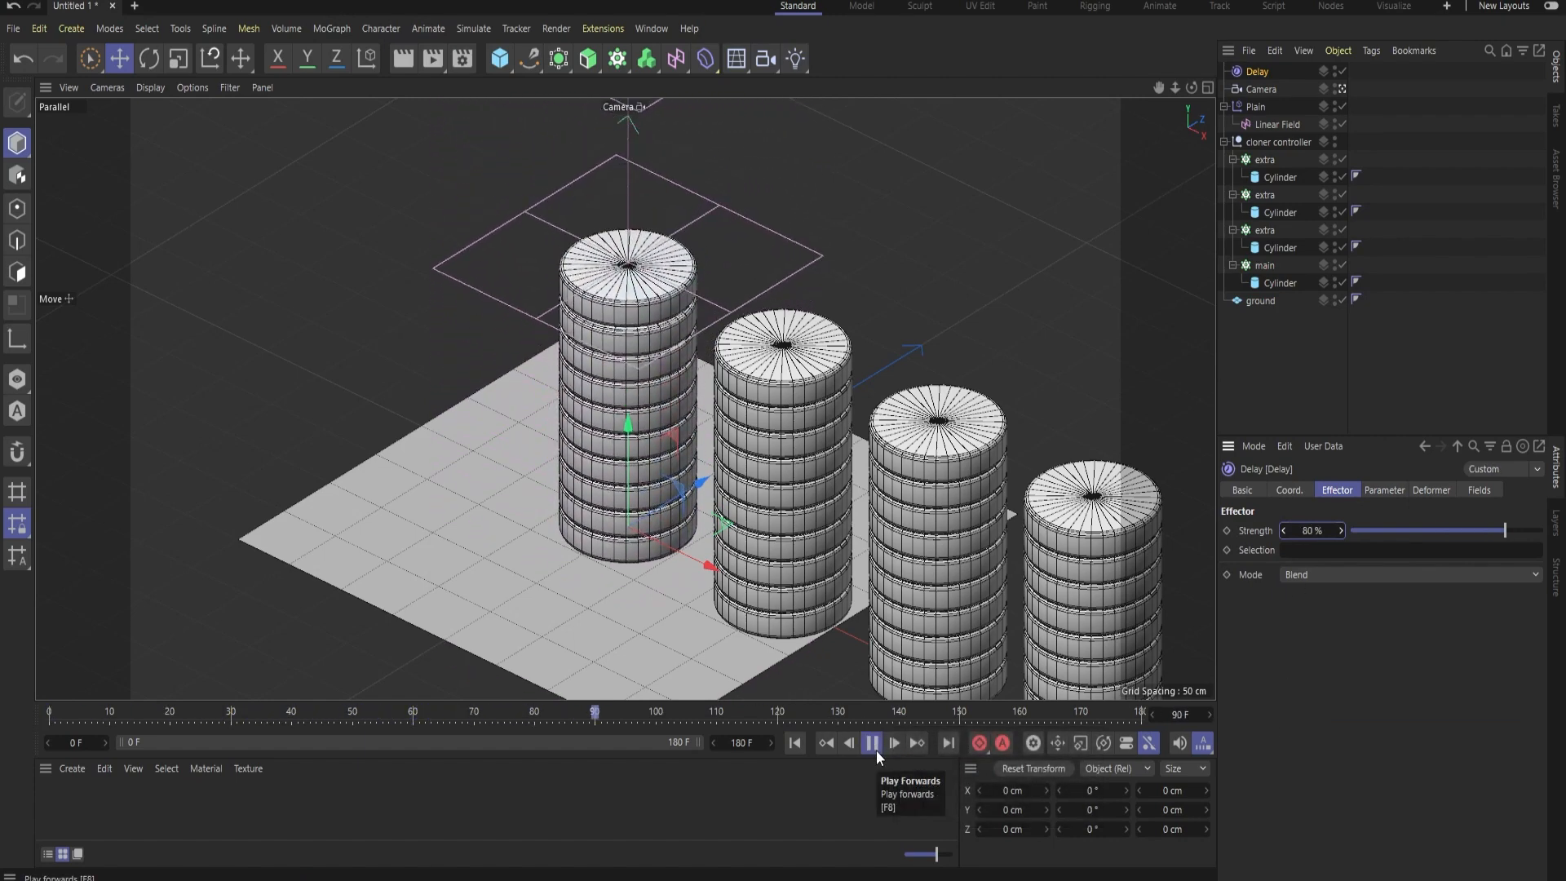
{"action": "left_click", "coordinate": [876, 750]}
- Try the Delay effector in Spring mode and preview the animation from the first frame
{"action": "left_click", "coordinate": [1310, 574]}
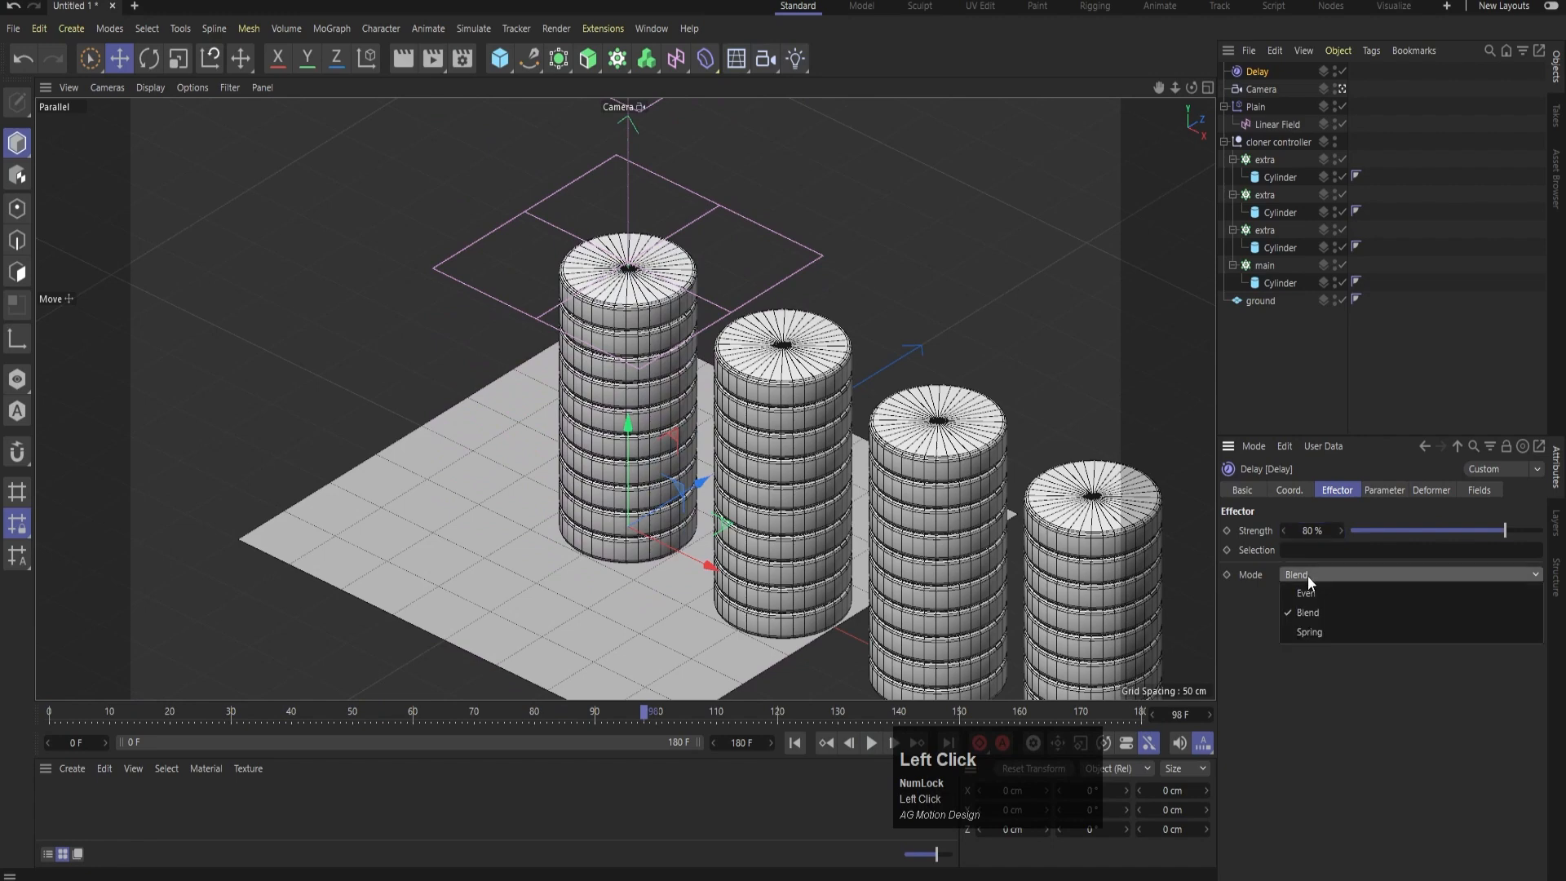
{"action": "left_click", "coordinate": [1326, 632]}
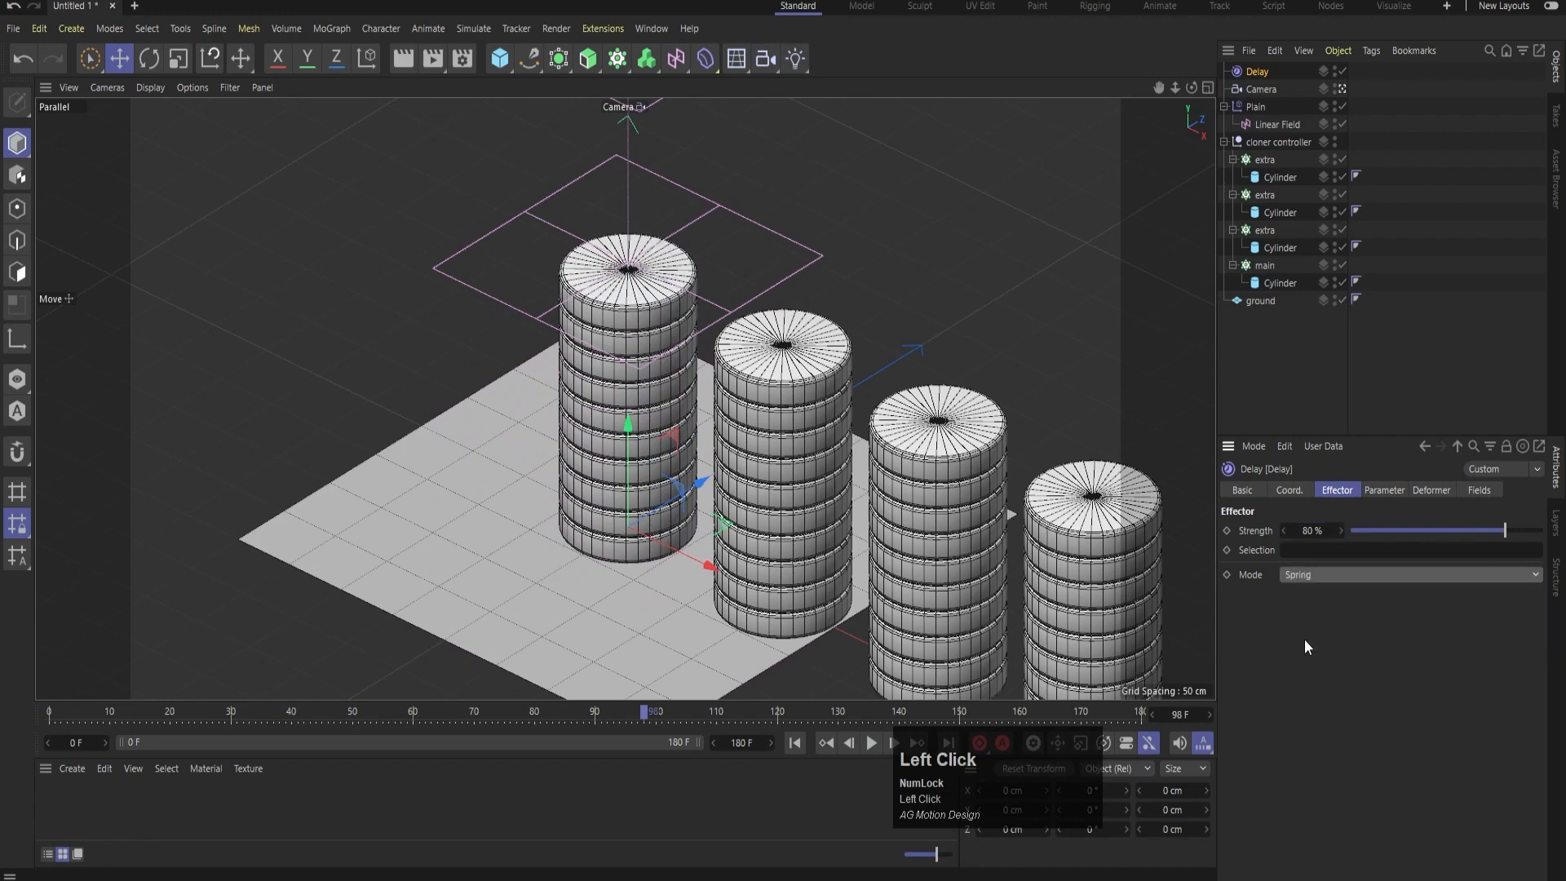
{"action": "left_click", "coordinate": [794, 742]}
{"action": "left_click", "coordinate": [872, 743]}
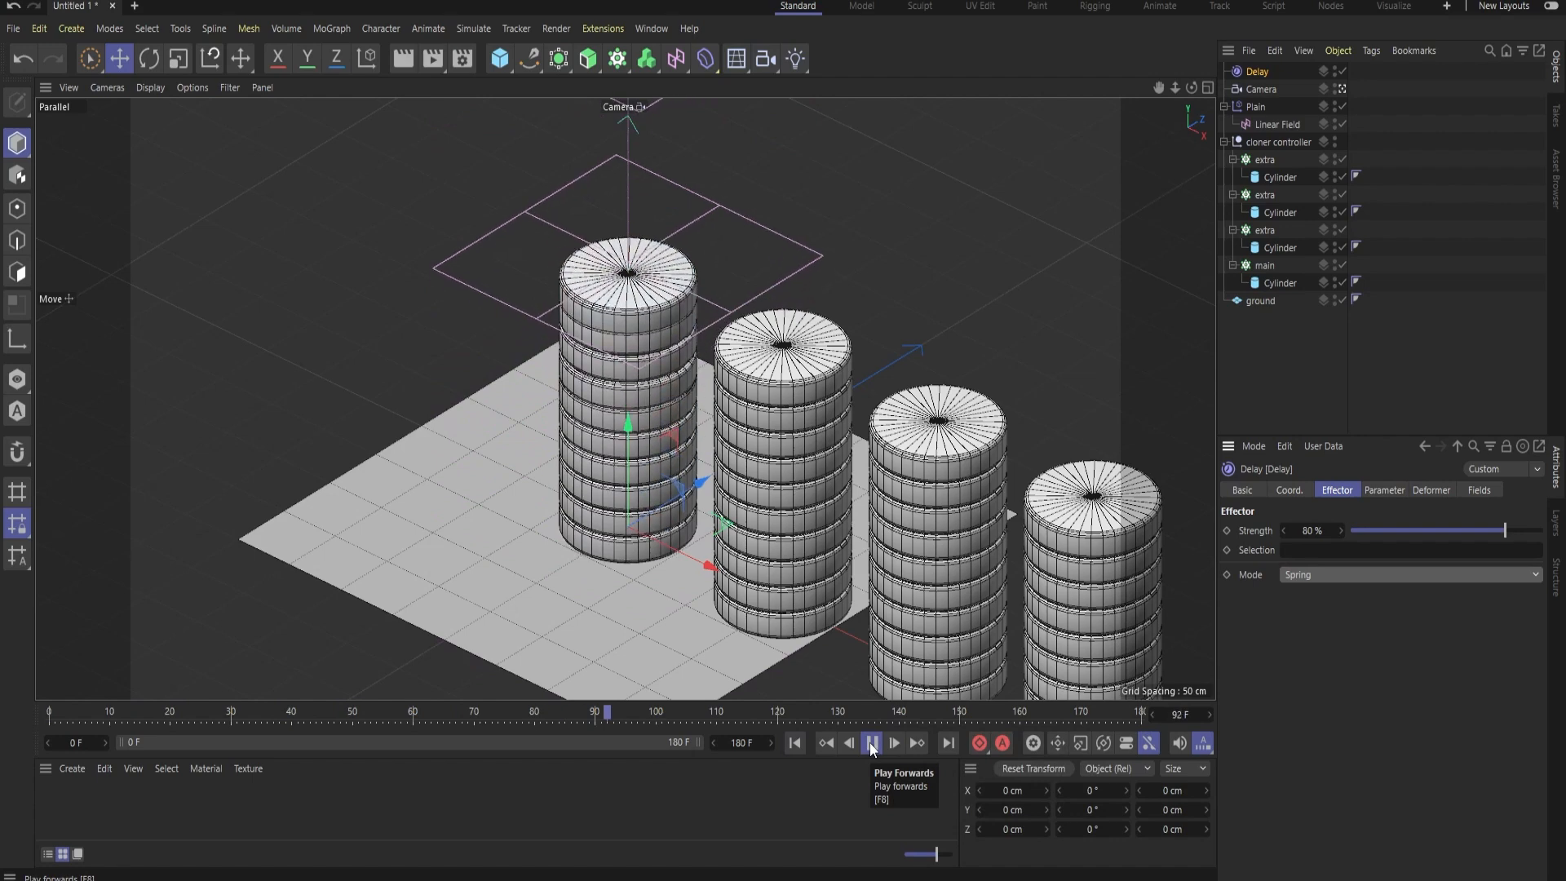
{"action": "left_click", "coordinate": [872, 744]}
- Return the Delay effector to Blend mode and replay the animation from the first frame
{"action": "left_click", "coordinate": [1296, 575]}
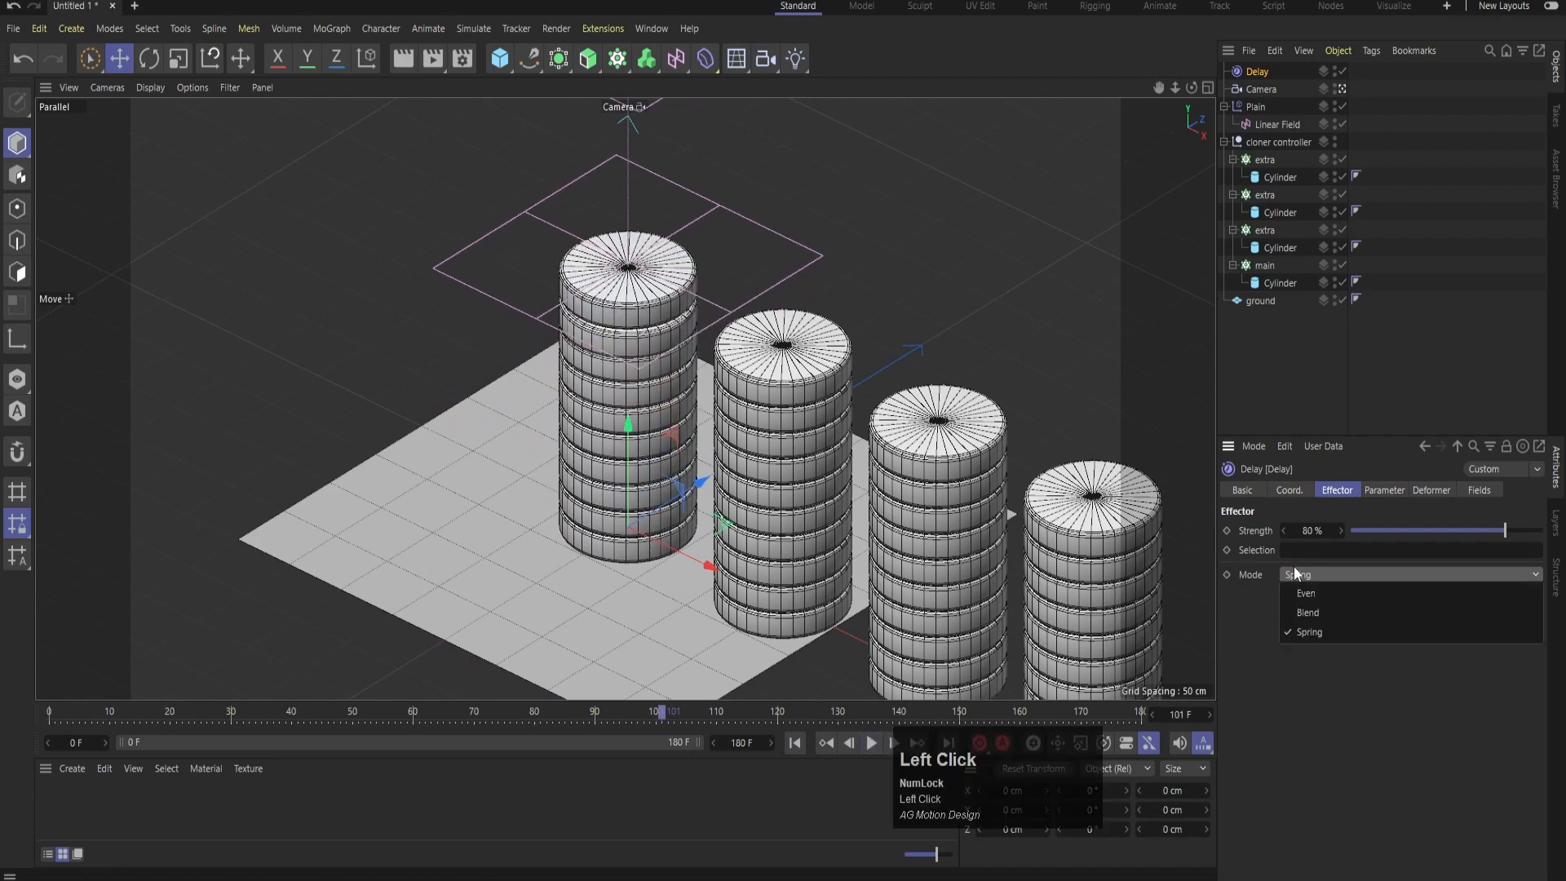
{"action": "left_click", "coordinate": [1307, 613]}
{"action": "left_click", "coordinate": [796, 743]}
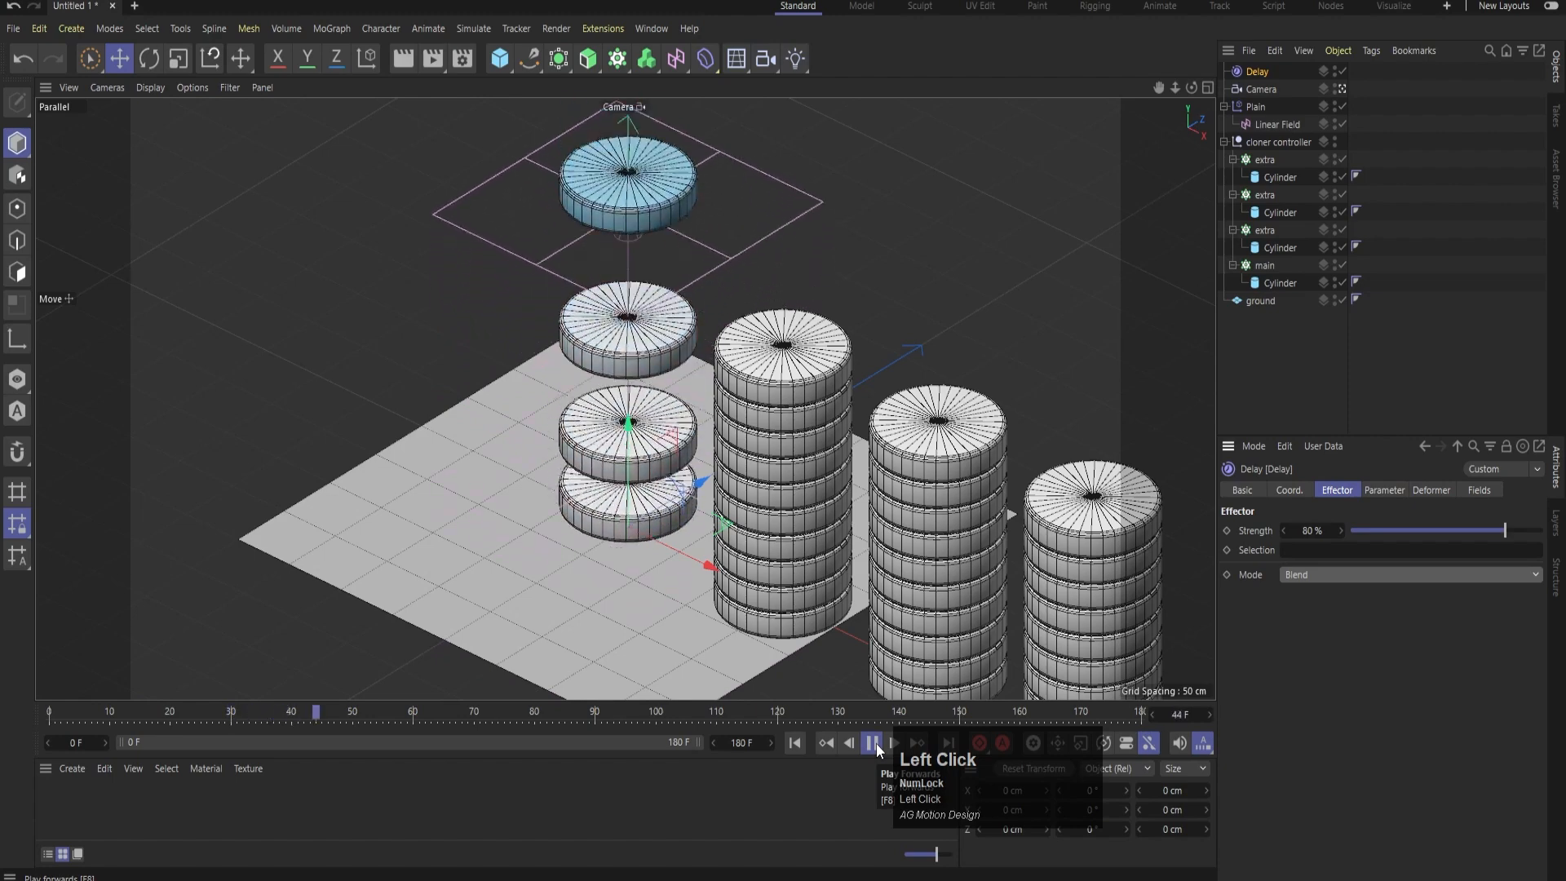
{"action": "left_click", "coordinate": [873, 744]}
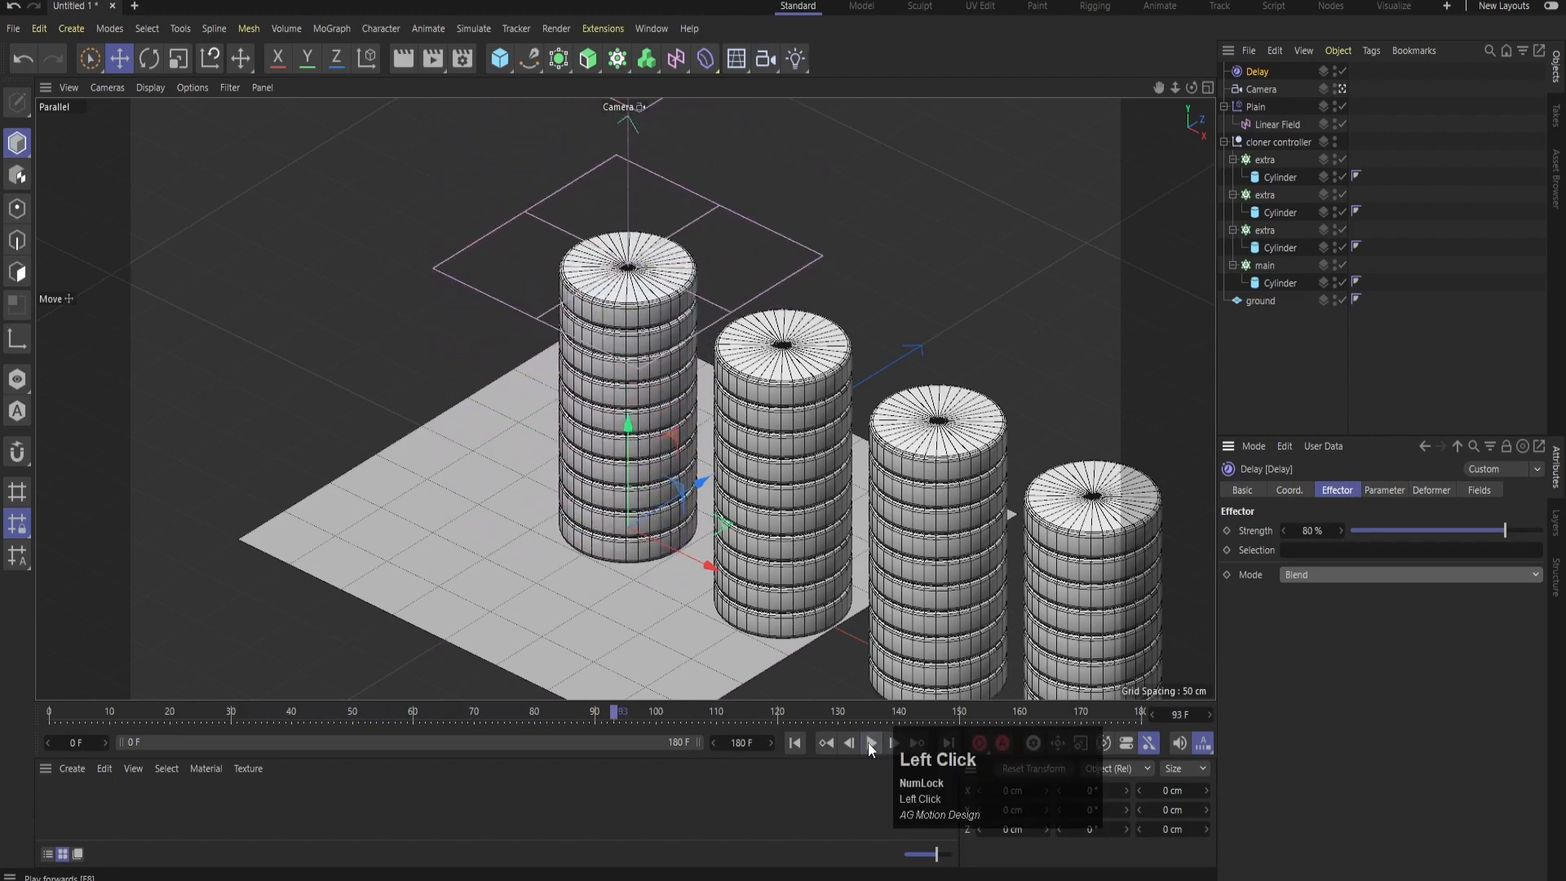
- Set the current frame to 90 and nest the Delay and Plain effectors inside the cloner controller null
{"action": "left_click_drag", "start_coordinate": [572, 707], "coordinate": [594, 713]}
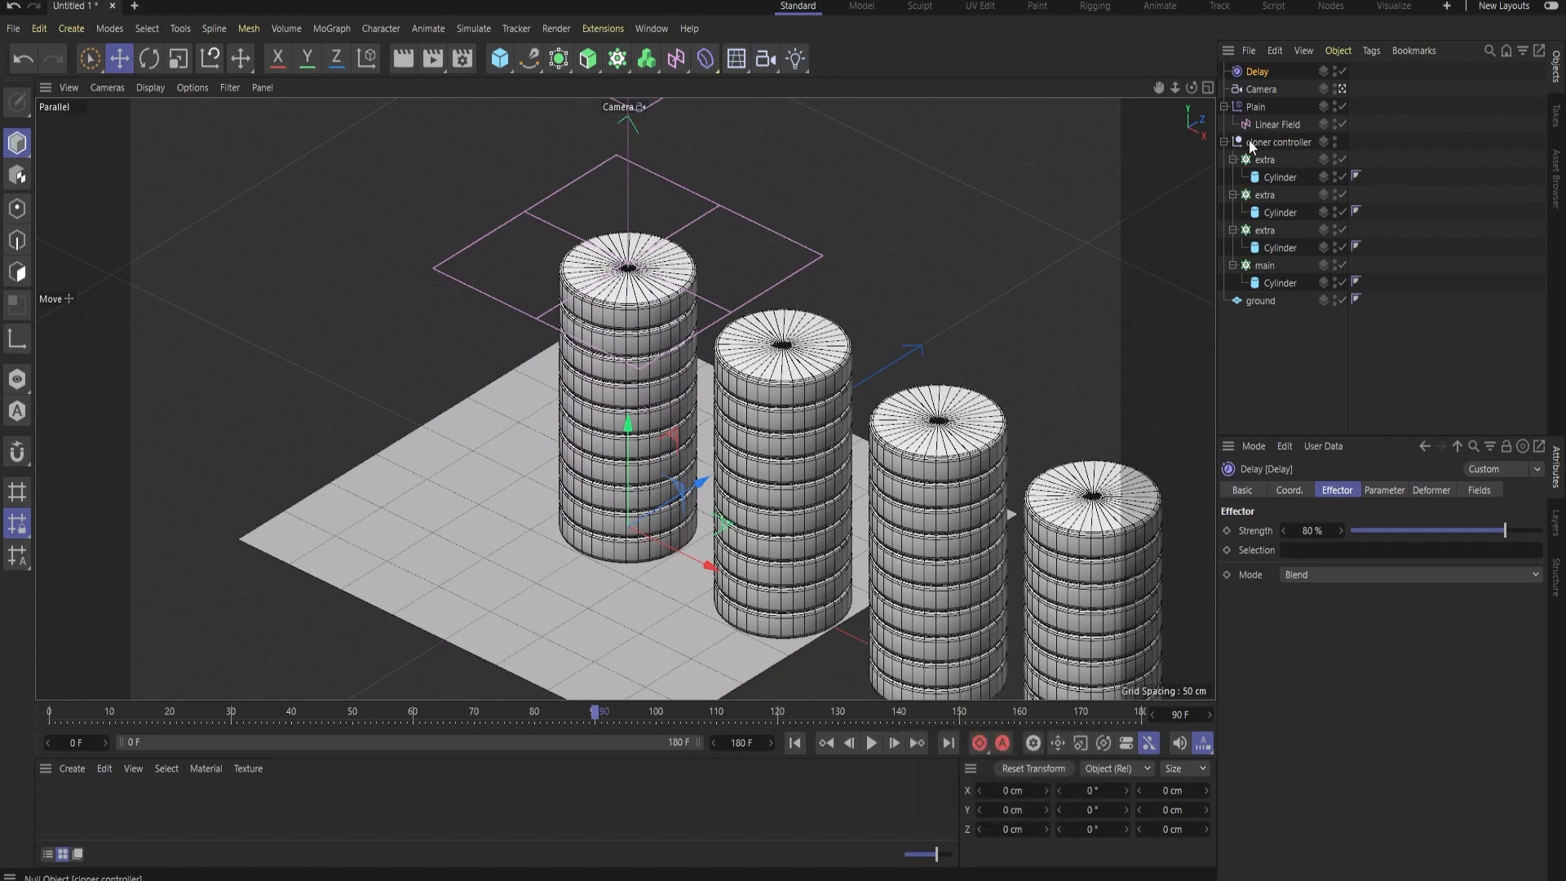
{"action": "left_click", "coordinate": [1279, 142]}
{"action": "left_click", "coordinate": [1253, 107]}
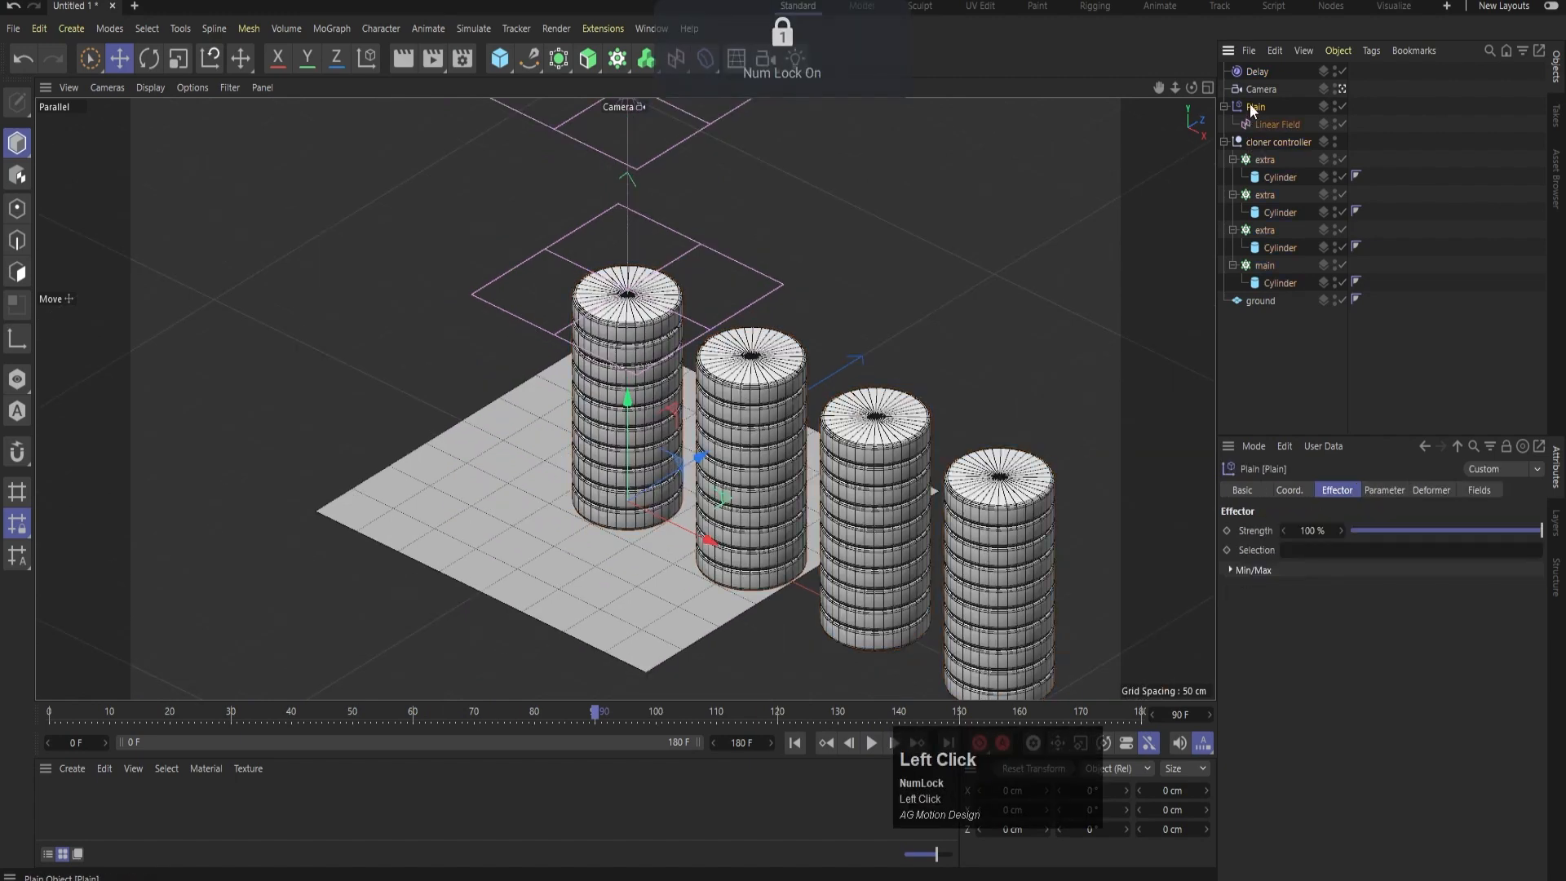
{"action": "key", "text": "ctrl+shift+z"}
{"action": "left_click", "coordinate": [1255, 71], "text": "ctrl"}
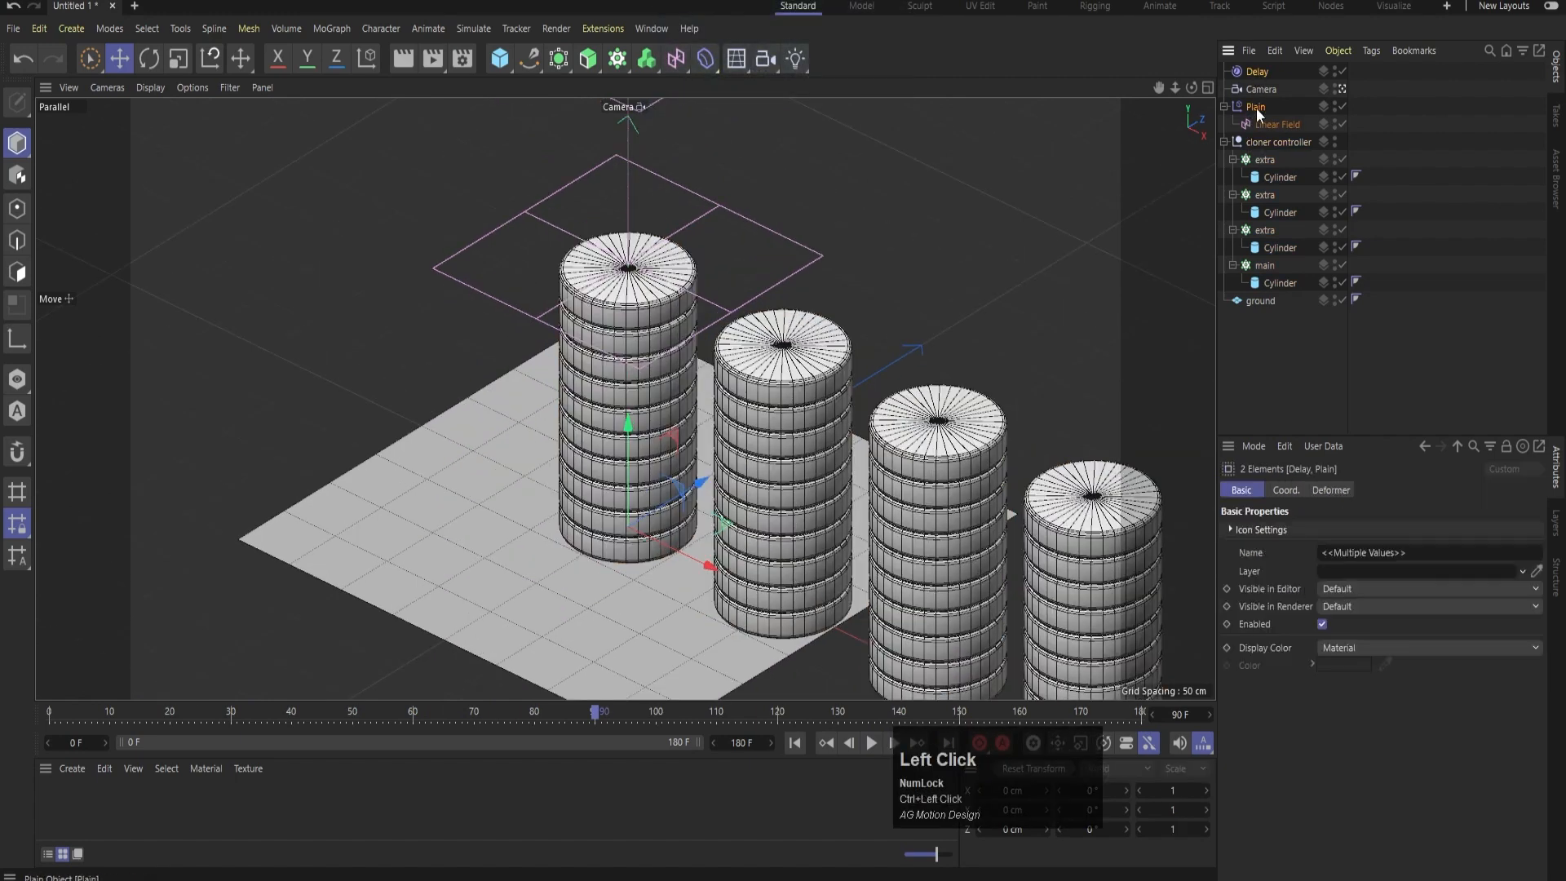
{"action": "left_click_drag", "start_coordinate": [1254, 71], "coordinate": [1267, 155]}
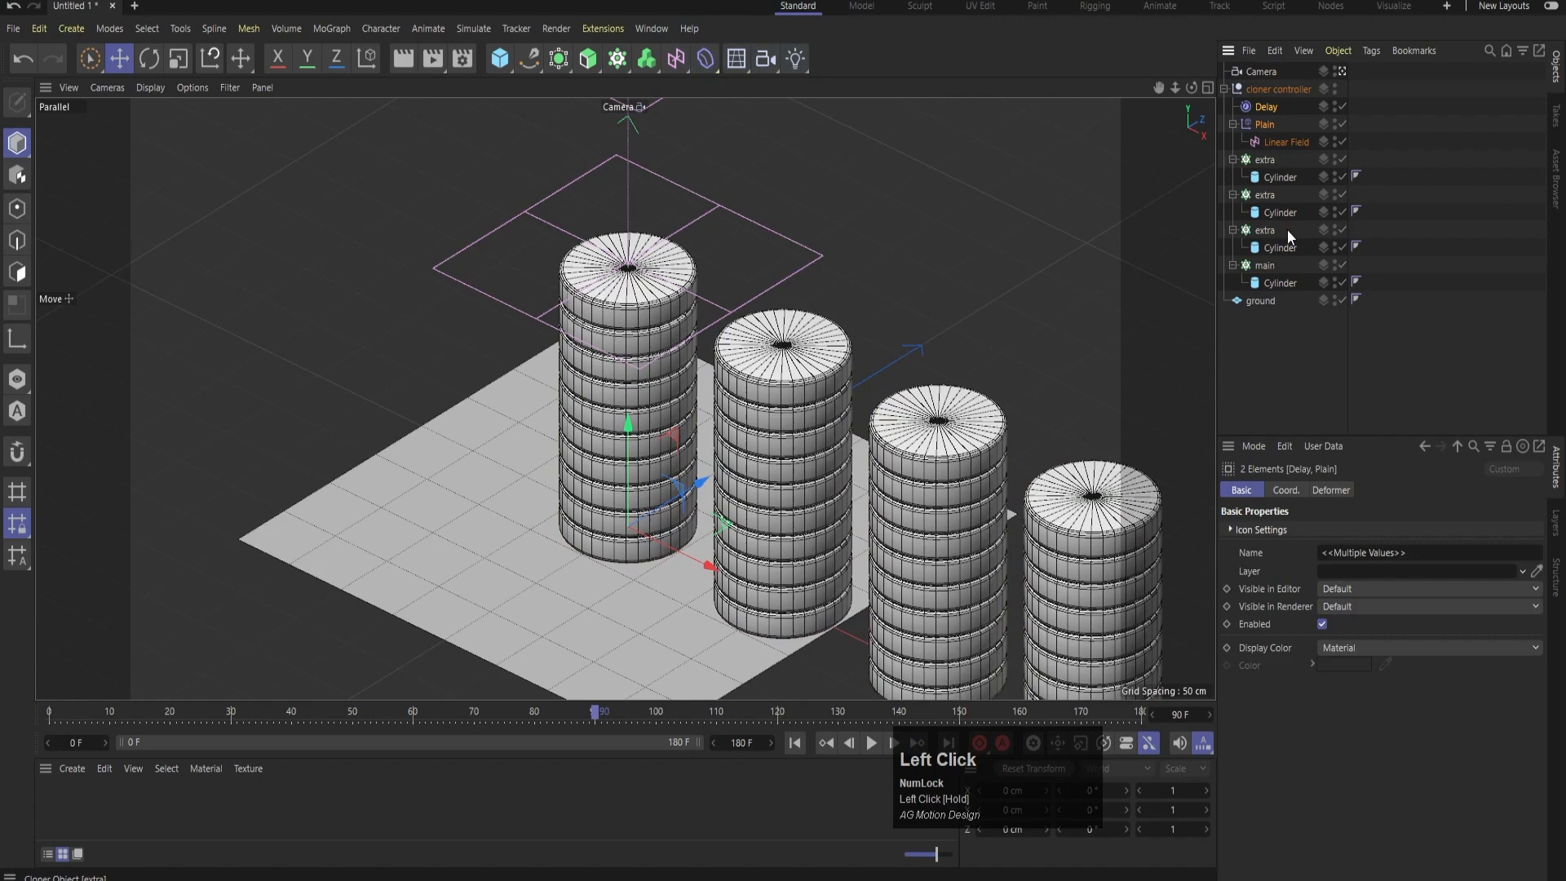
{"action": "left_click", "coordinate": [1301, 379]}
{"action": "left_click", "coordinate": [1224, 90]}
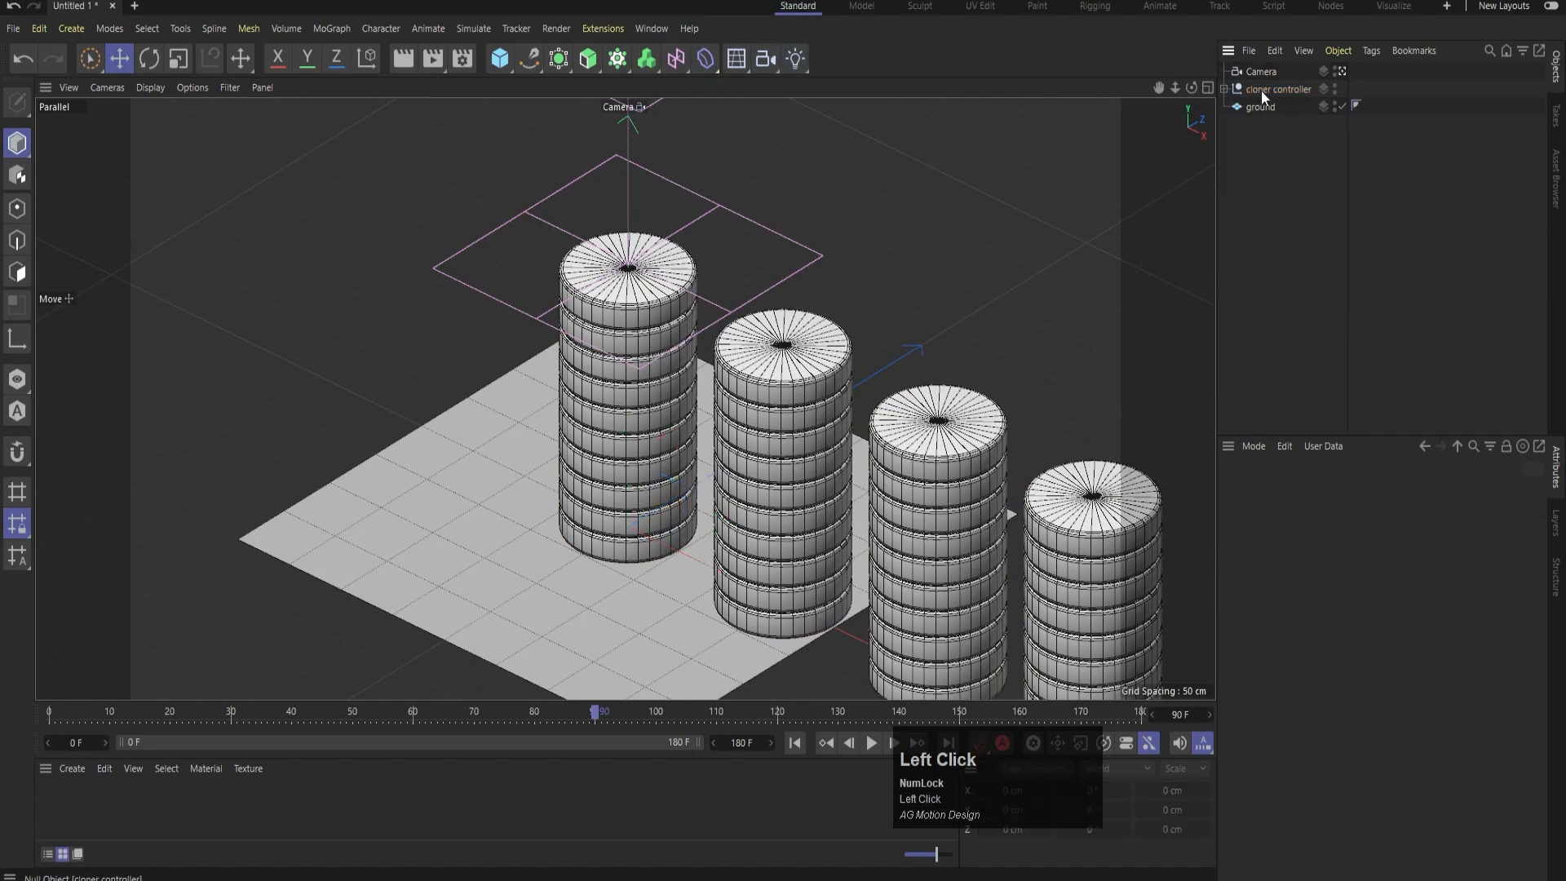
- Check the X positions of the two extra Cloners nearest the main stack to find their spacing
{"action": "left_click", "coordinate": [1261, 90]}
{"action": "left_click", "coordinate": [1224, 89]}
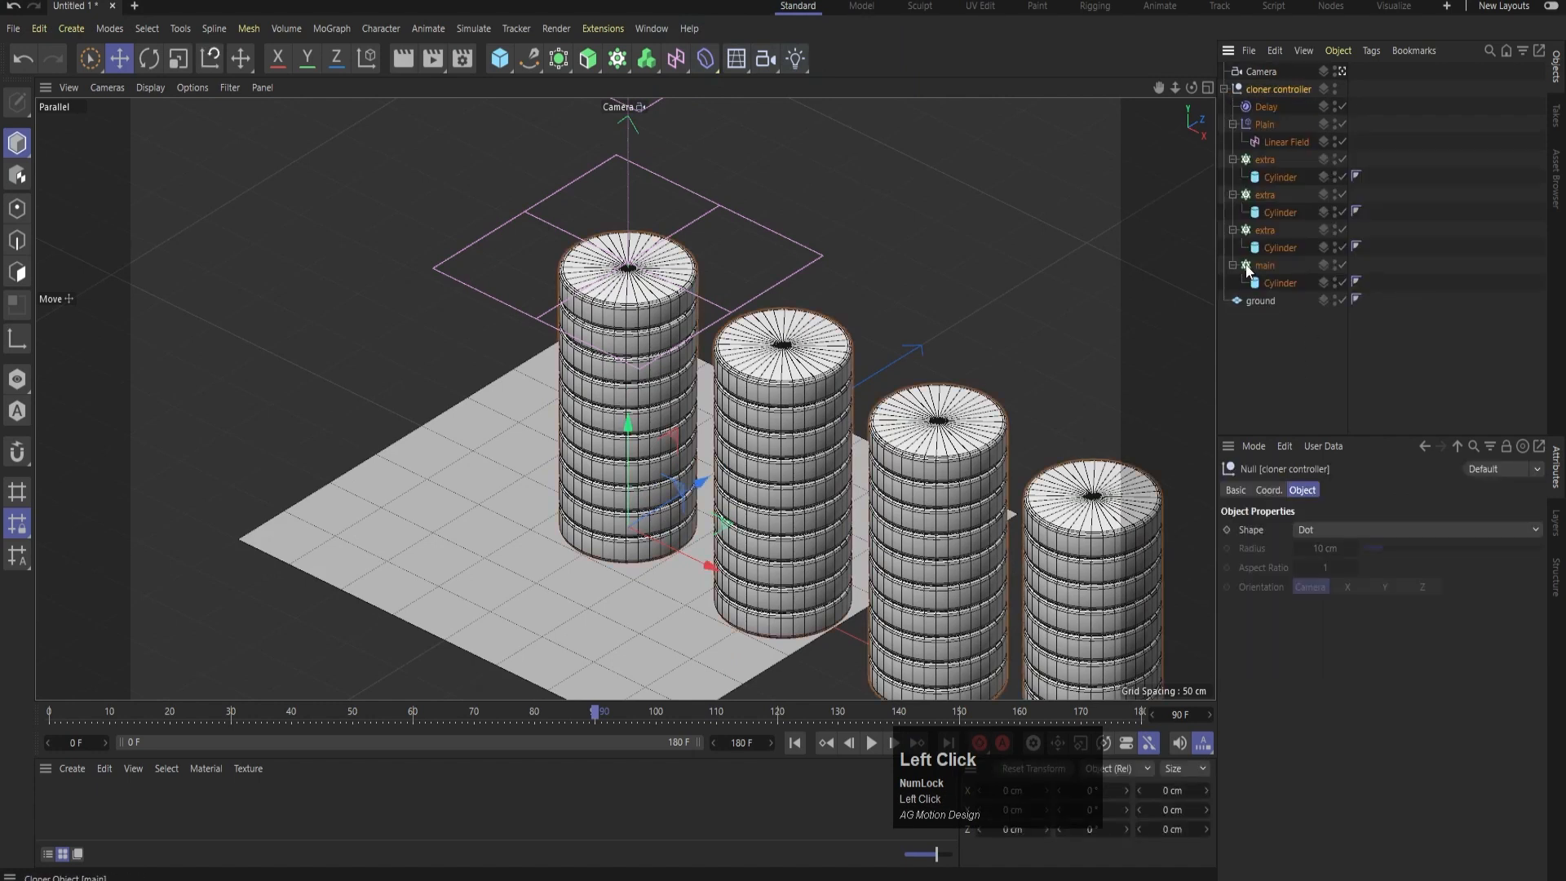
{"action": "left_click", "coordinate": [1266, 231]}
{"action": "left_click", "coordinate": [1289, 490]}
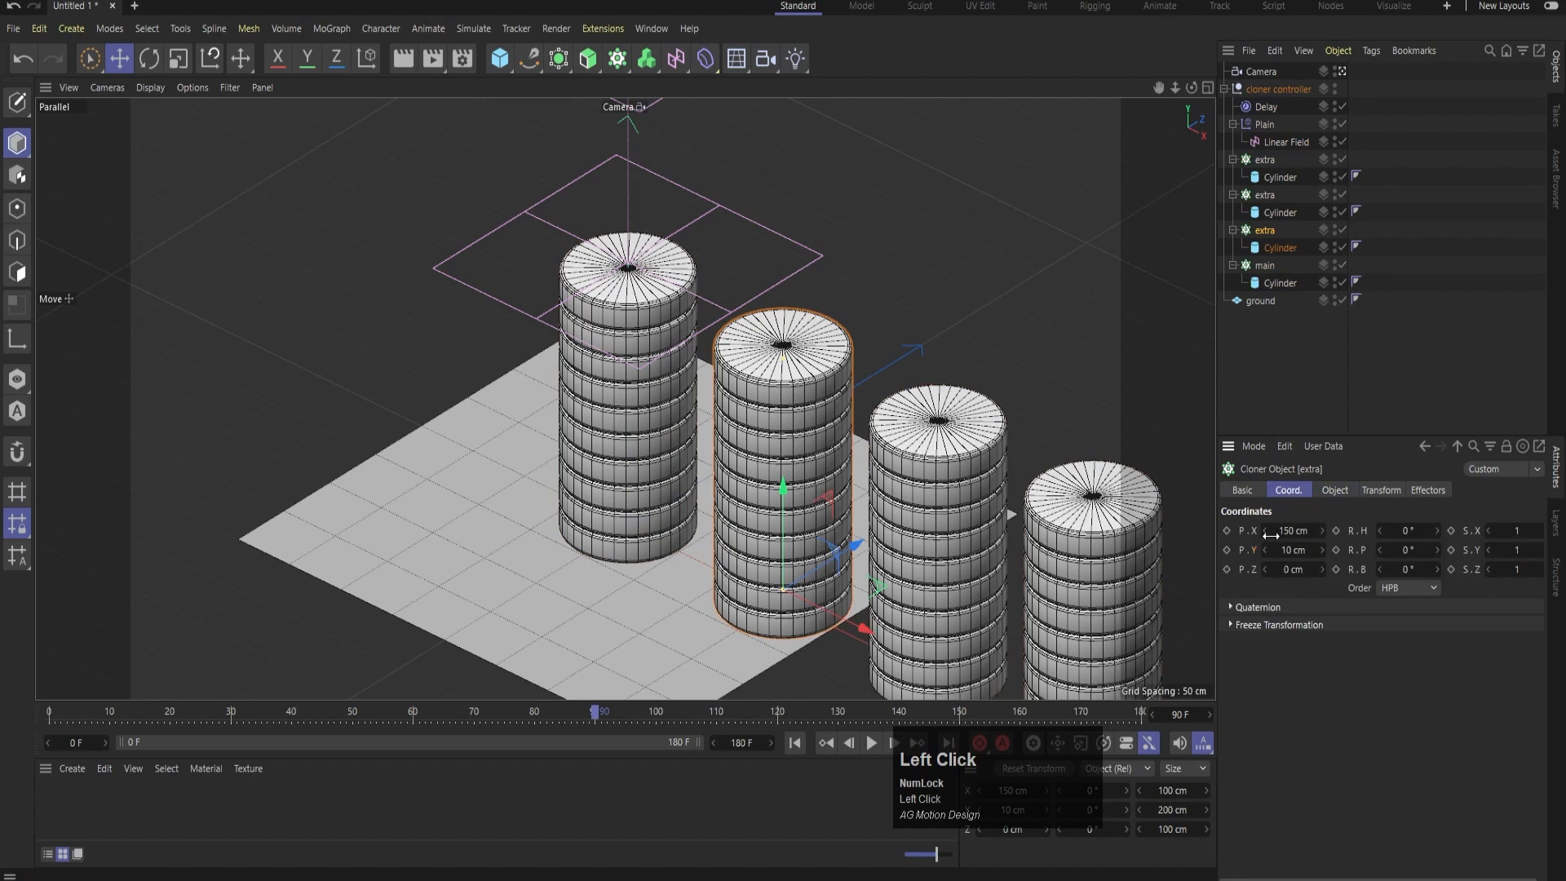
{"action": "left_click", "coordinate": [1269, 198]}
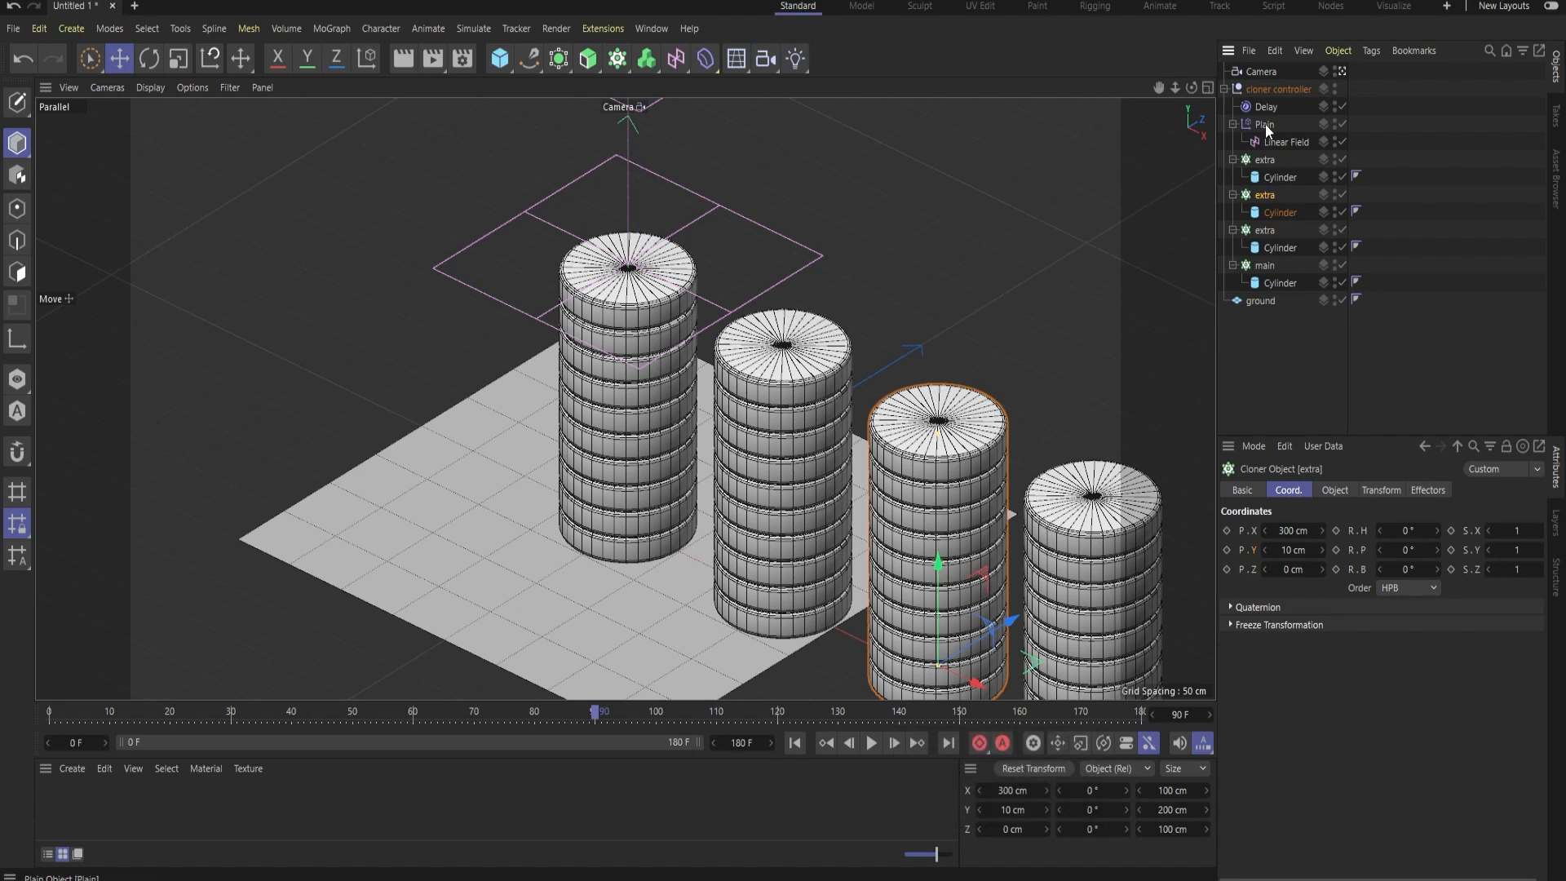
- Keyframe the cloner controller's X position at 0 cm on frame 90 and at 150 cm on frame 120
{"action": "left_click", "coordinate": [1258, 89]}
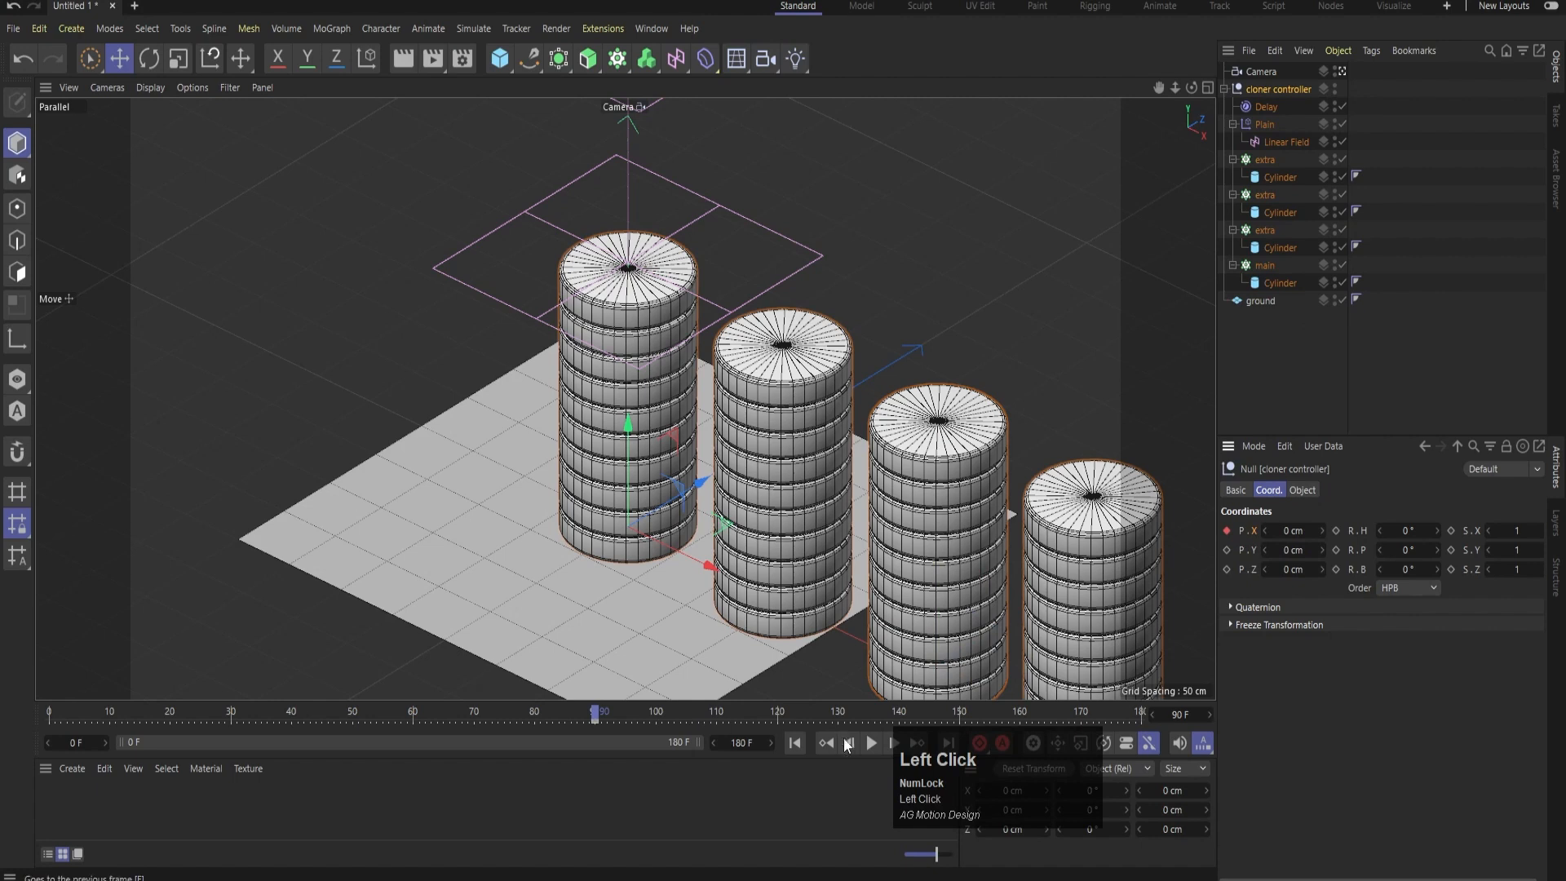
{"action": "left_click", "coordinate": [777, 713]}
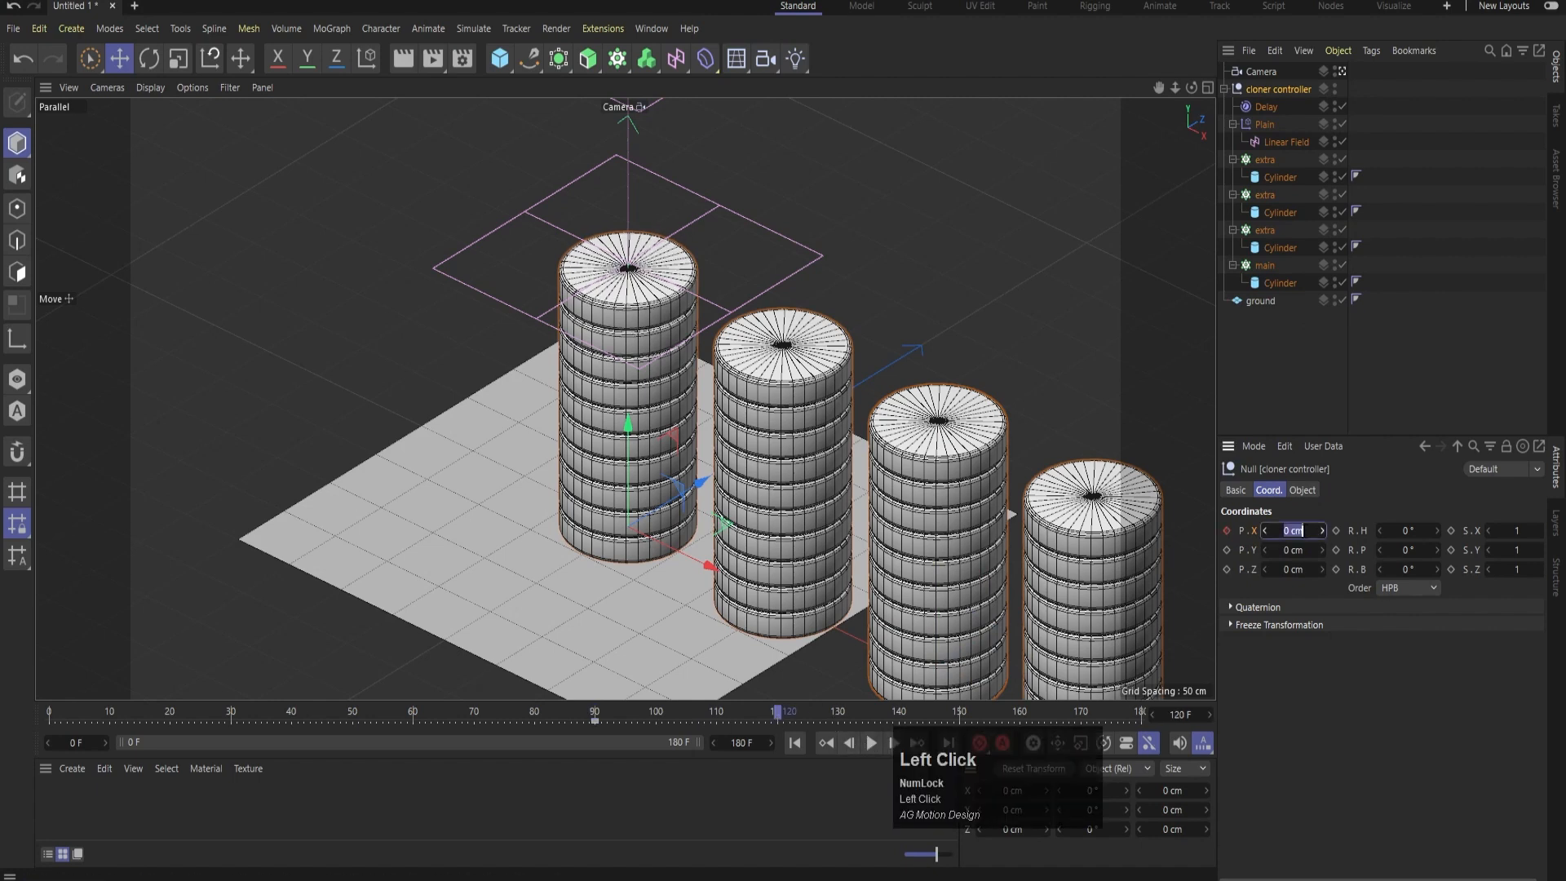
{"action": "left_click", "coordinate": [1300, 530]}
{"action": "type", "text": "150"}
{"action": "key", "text": "Return"}
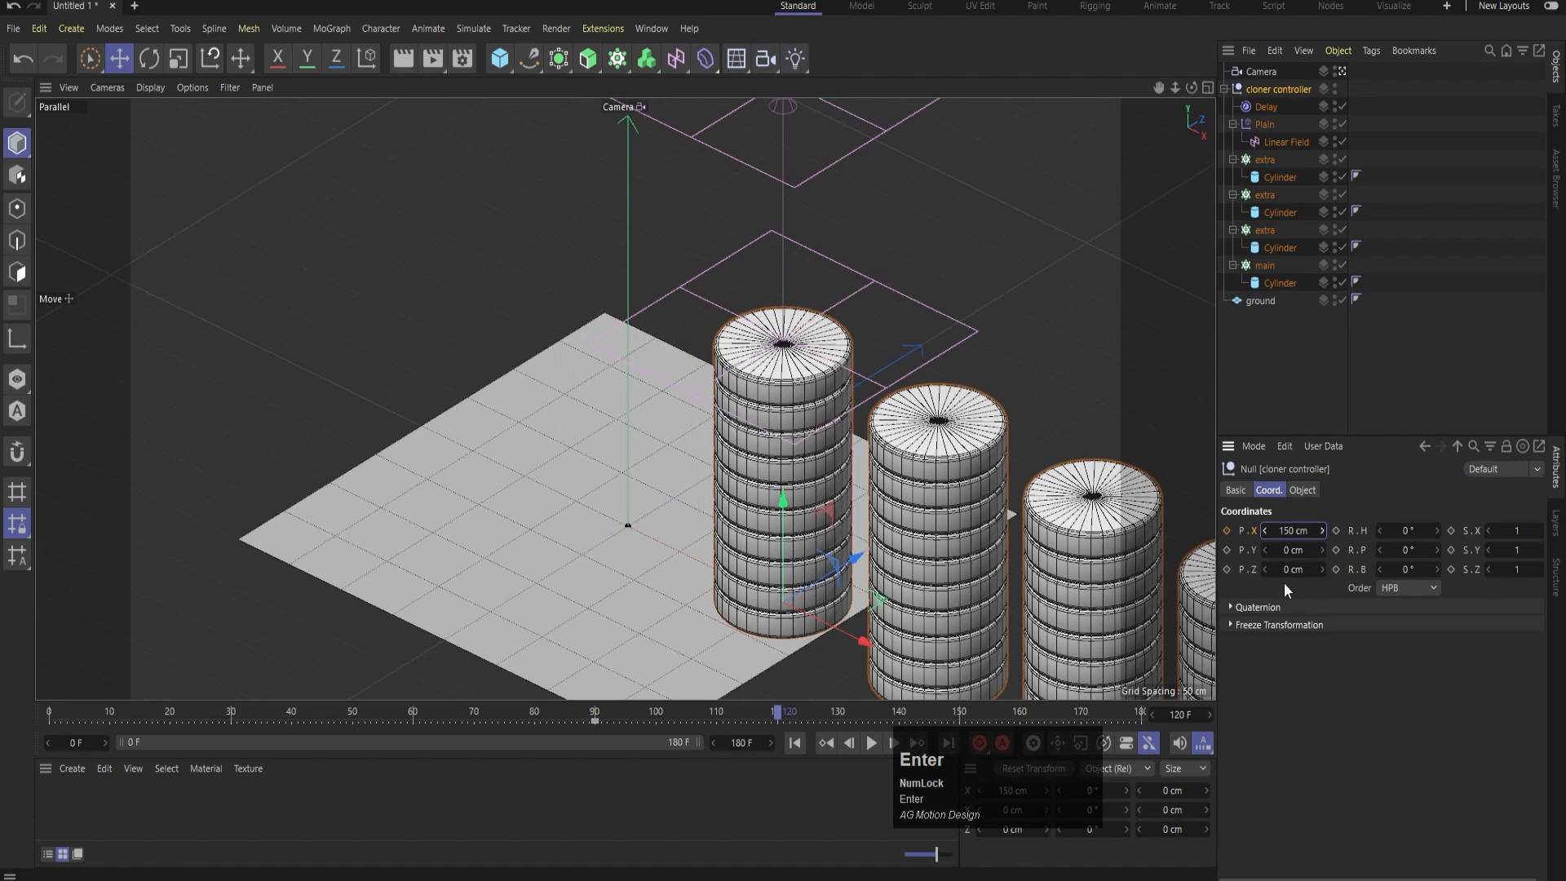
{"action": "left_click", "coordinate": [1230, 531]}
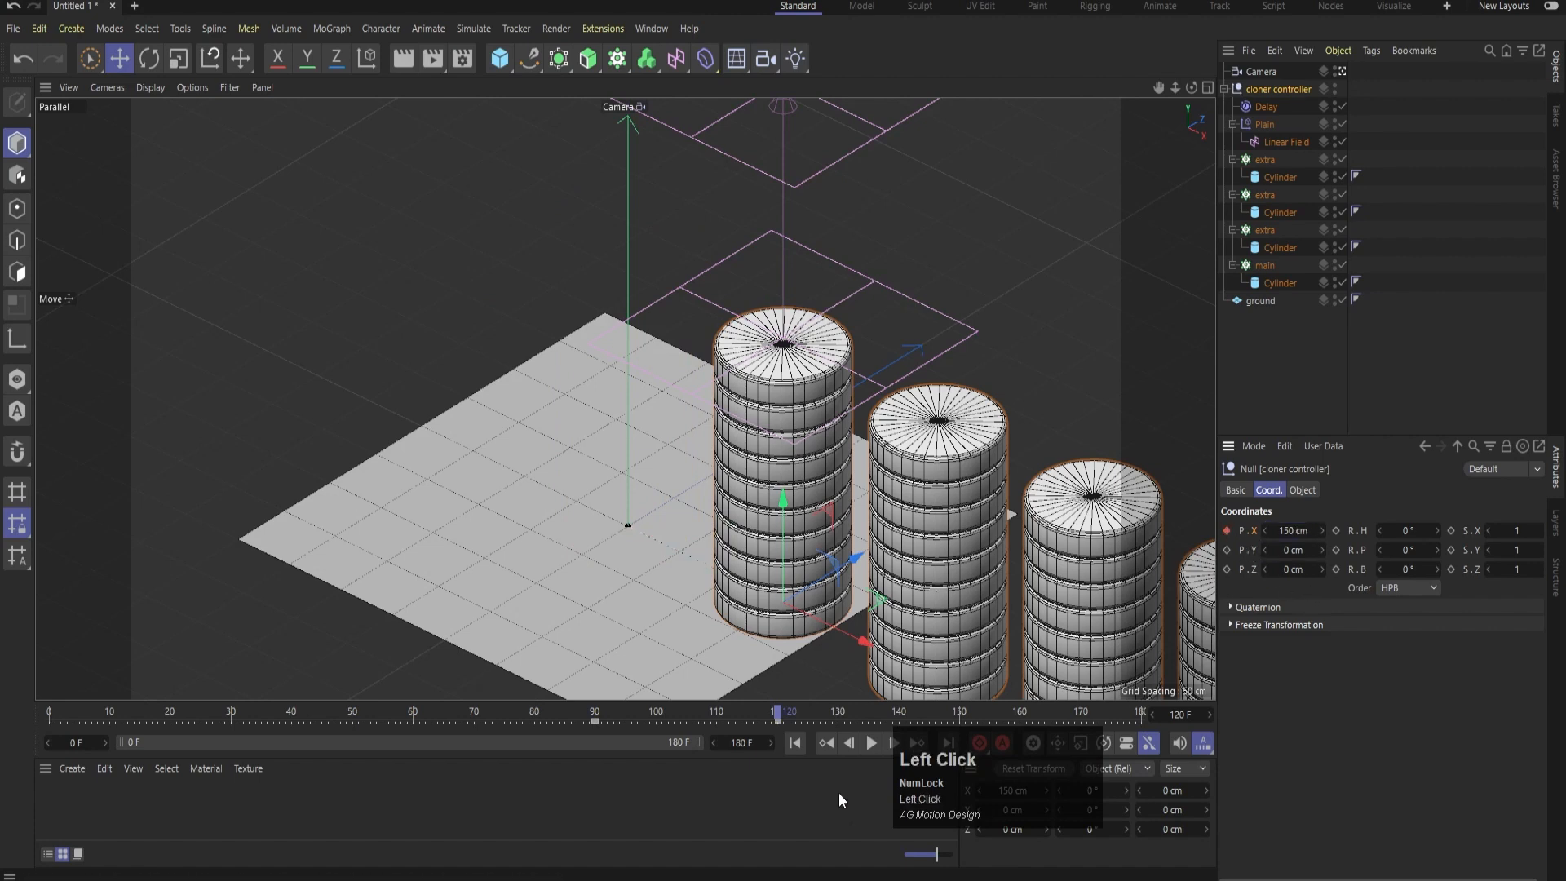
- Shorten the project end to 120 frames and play the looping animation
{"action": "left_click", "coordinate": [761, 744]}
{"action": "type", "text": "120"}
{"action": "key", "text": "Return"}
{"action": "left_click", "coordinate": [1230, 423]}
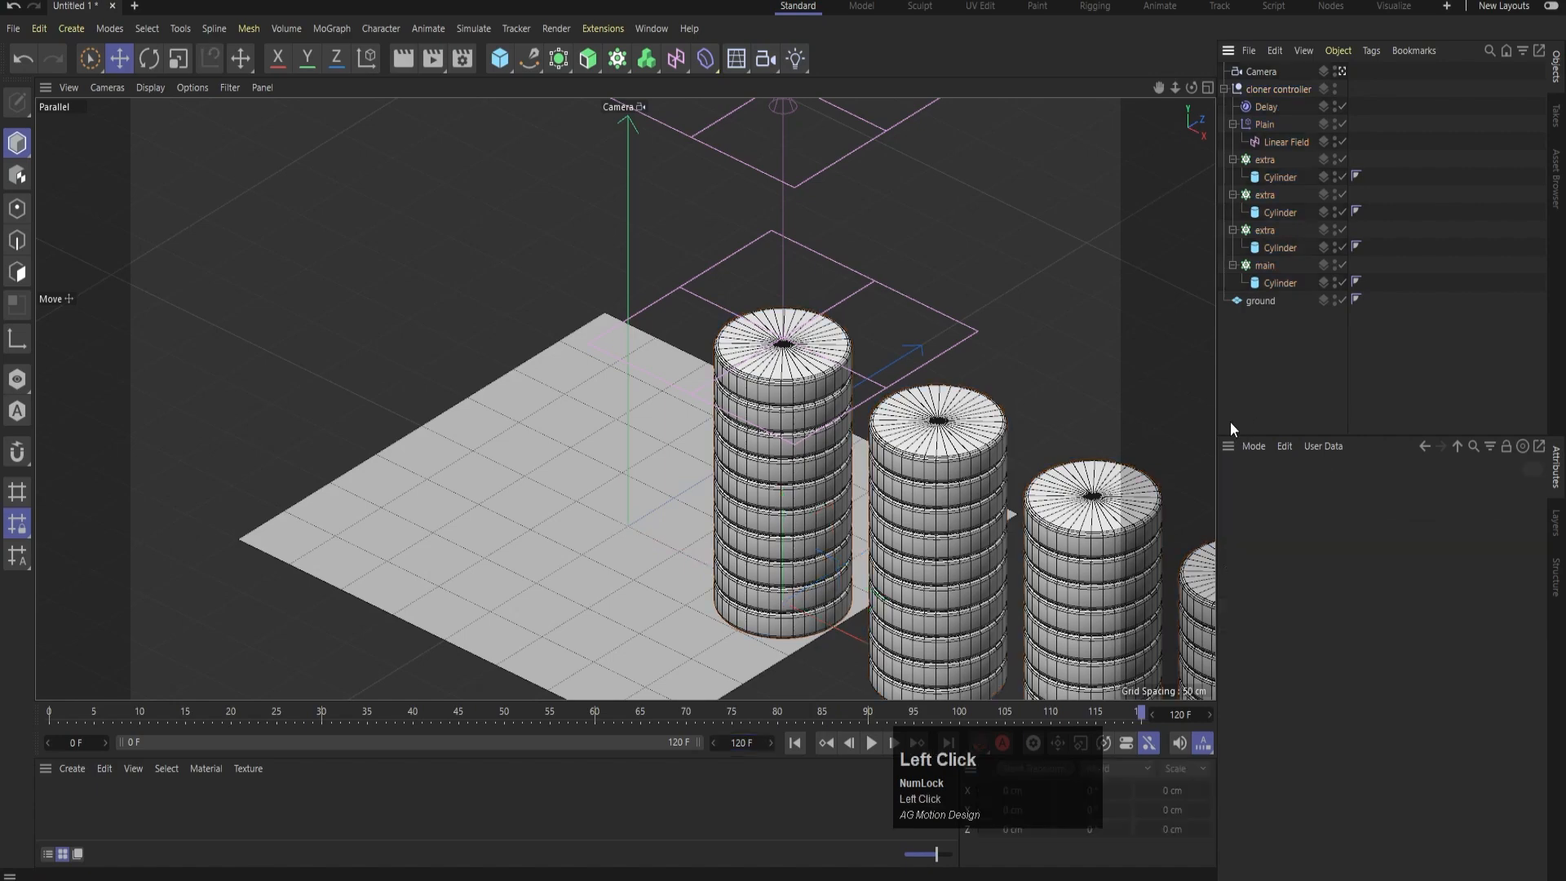
{"action": "left_click", "coordinate": [873, 743]}
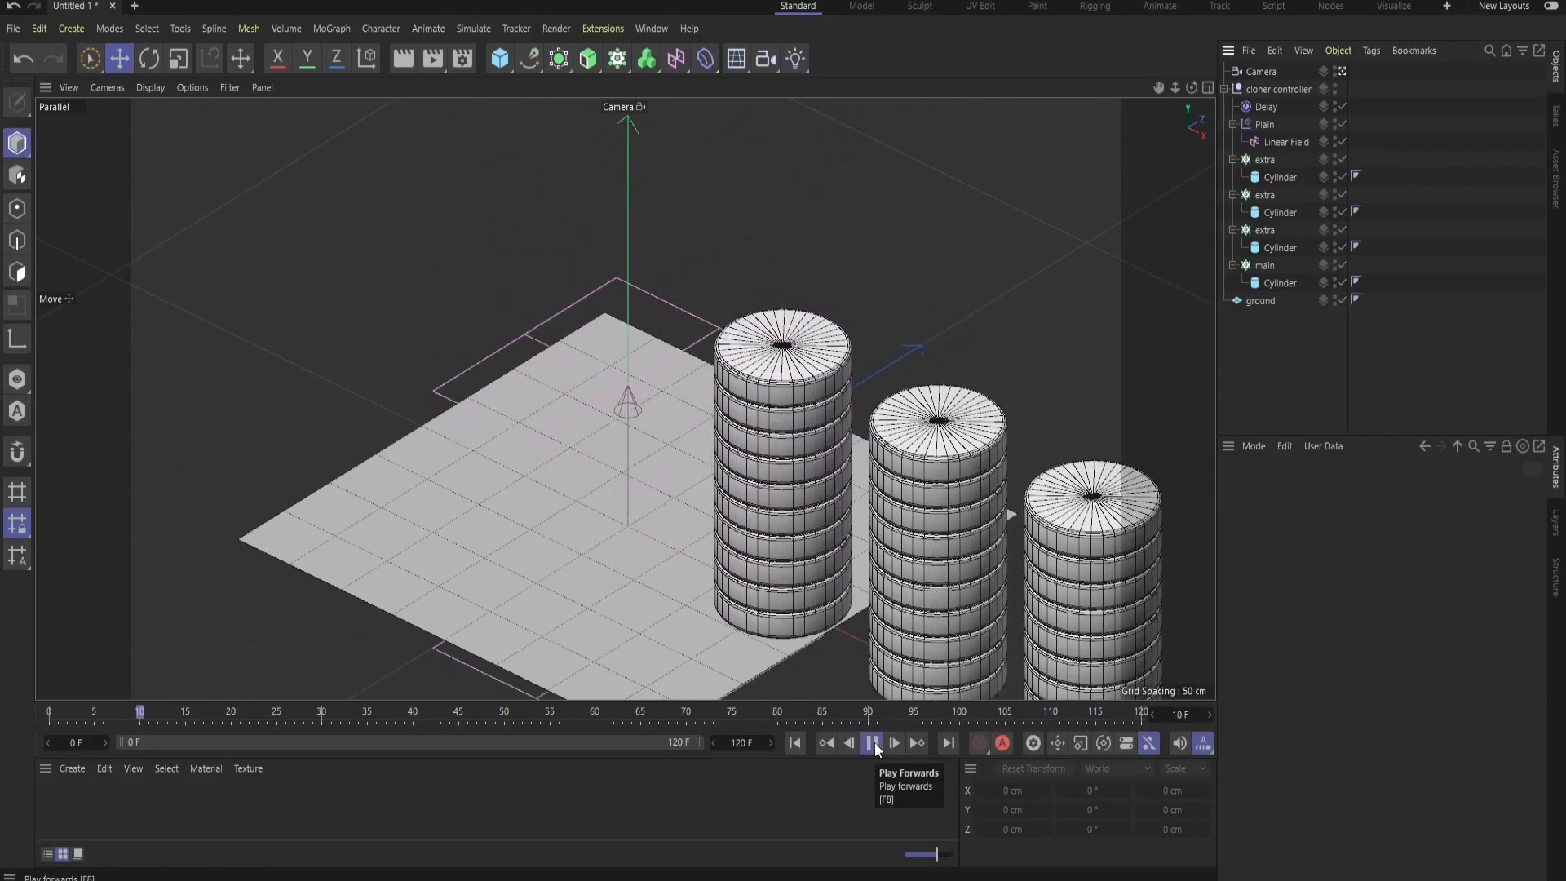
{"action": "left_click", "coordinate": [871, 743]}
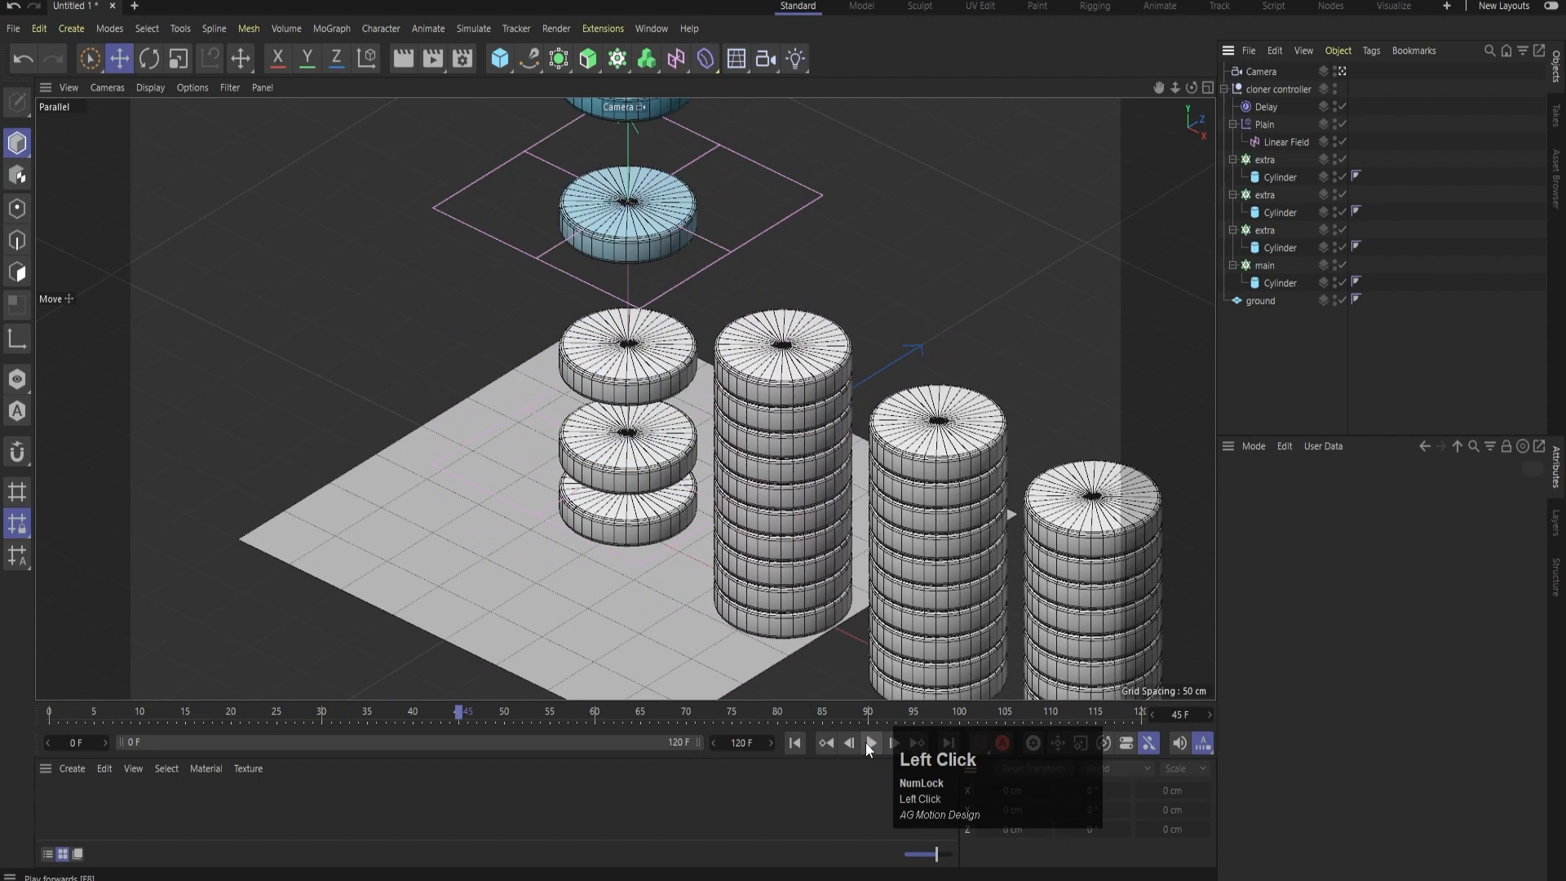
- Enlarge the ground plane to about 1708 by 1555 cm so it fills the camera frame, and play the animation
{"action": "left_click", "coordinate": [795, 742]}
{"action": "left_click", "coordinate": [569, 585]}
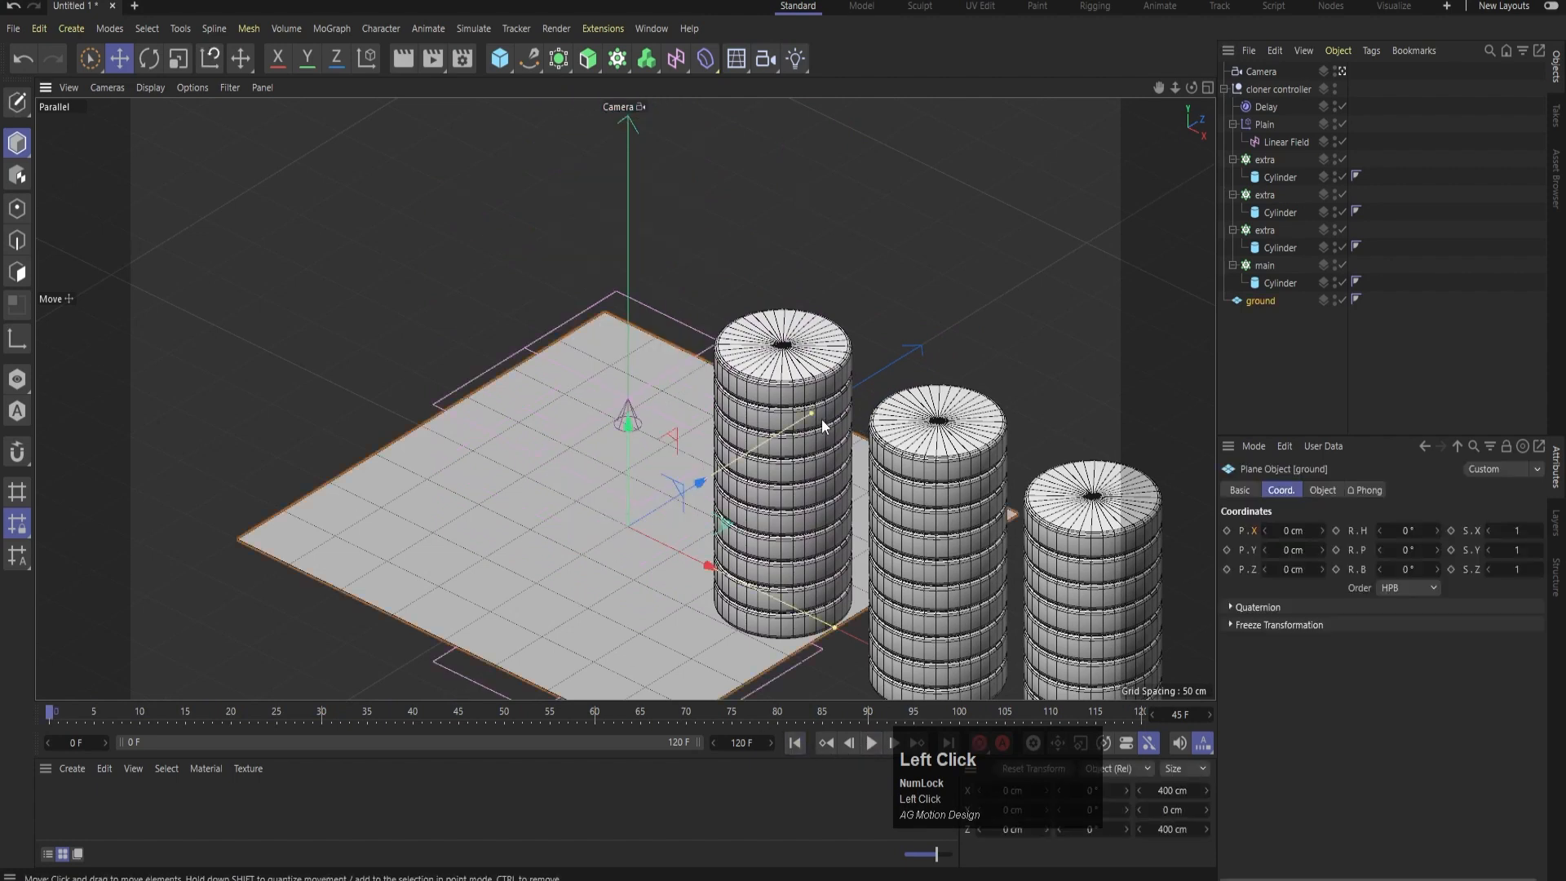
{"action": "mouse_move", "coordinate": [814, 416]}
{"action": "left_mouse_down"}
{"action": "mouse_move", "coordinate": [1207, 196]}
{"action": "mouse_move", "coordinate": [816, 424]}
{"action": "left_mouse_up"}
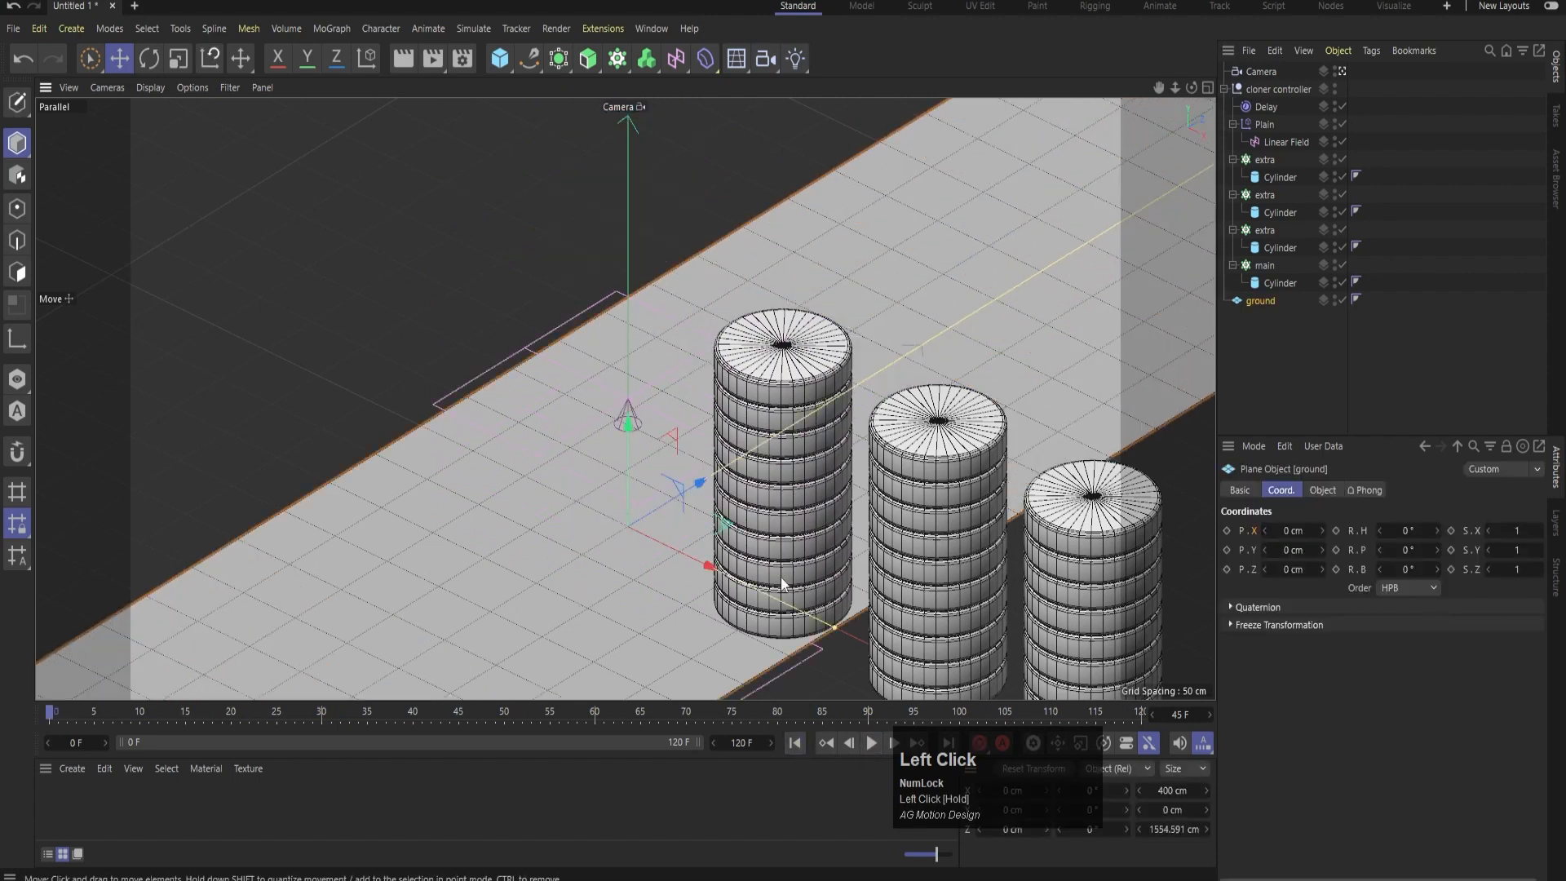
{"action": "left_click_drag", "start_coordinate": [828, 637], "coordinate": [1060, 758]}
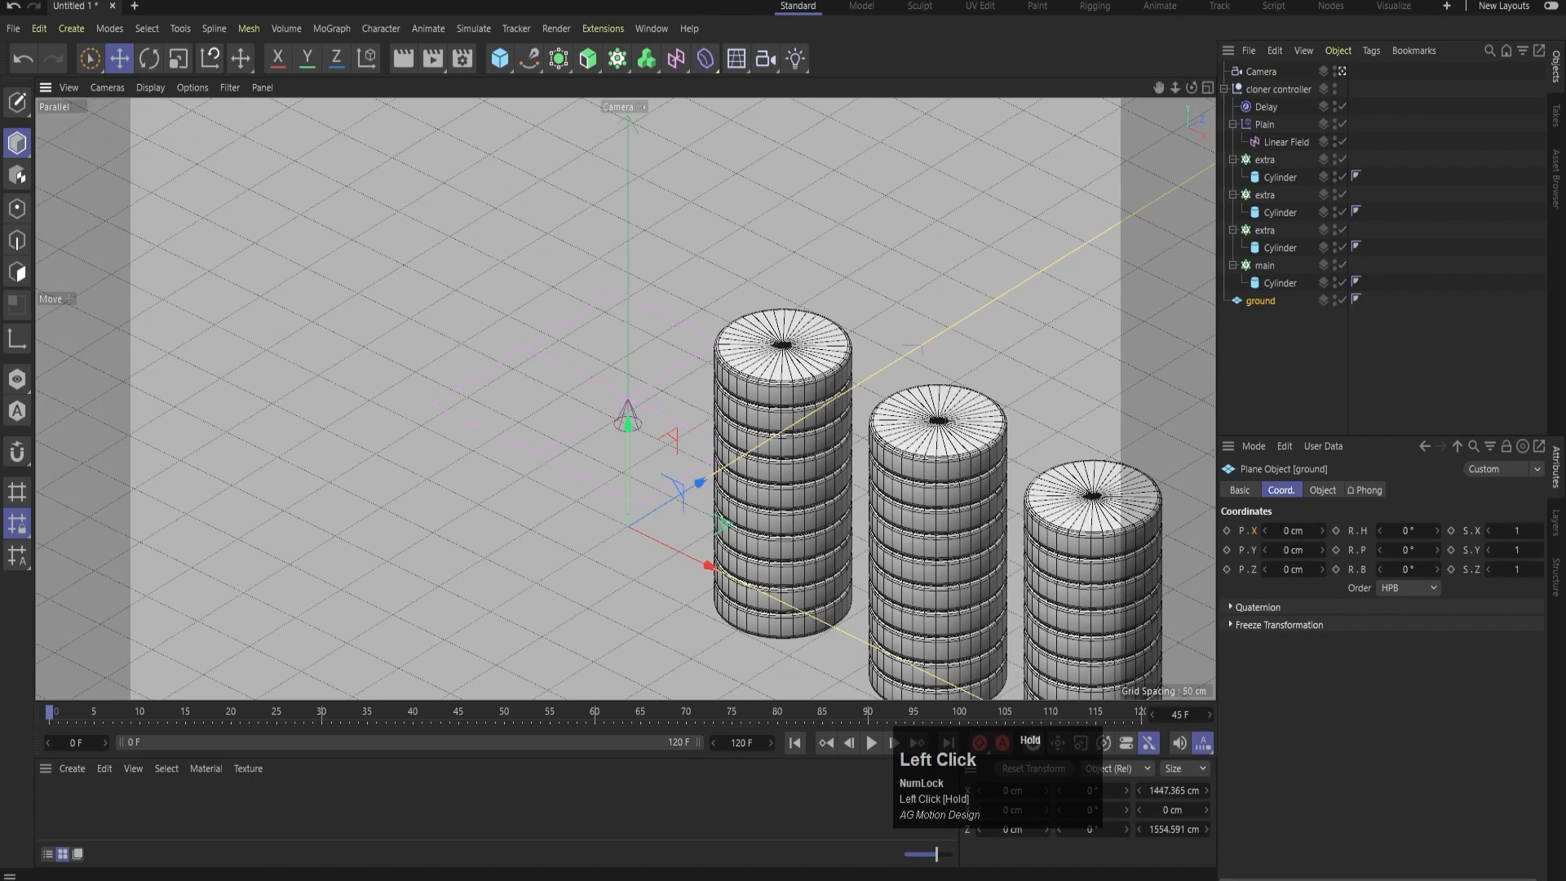
{"action": "left_click", "coordinate": [875, 749]}
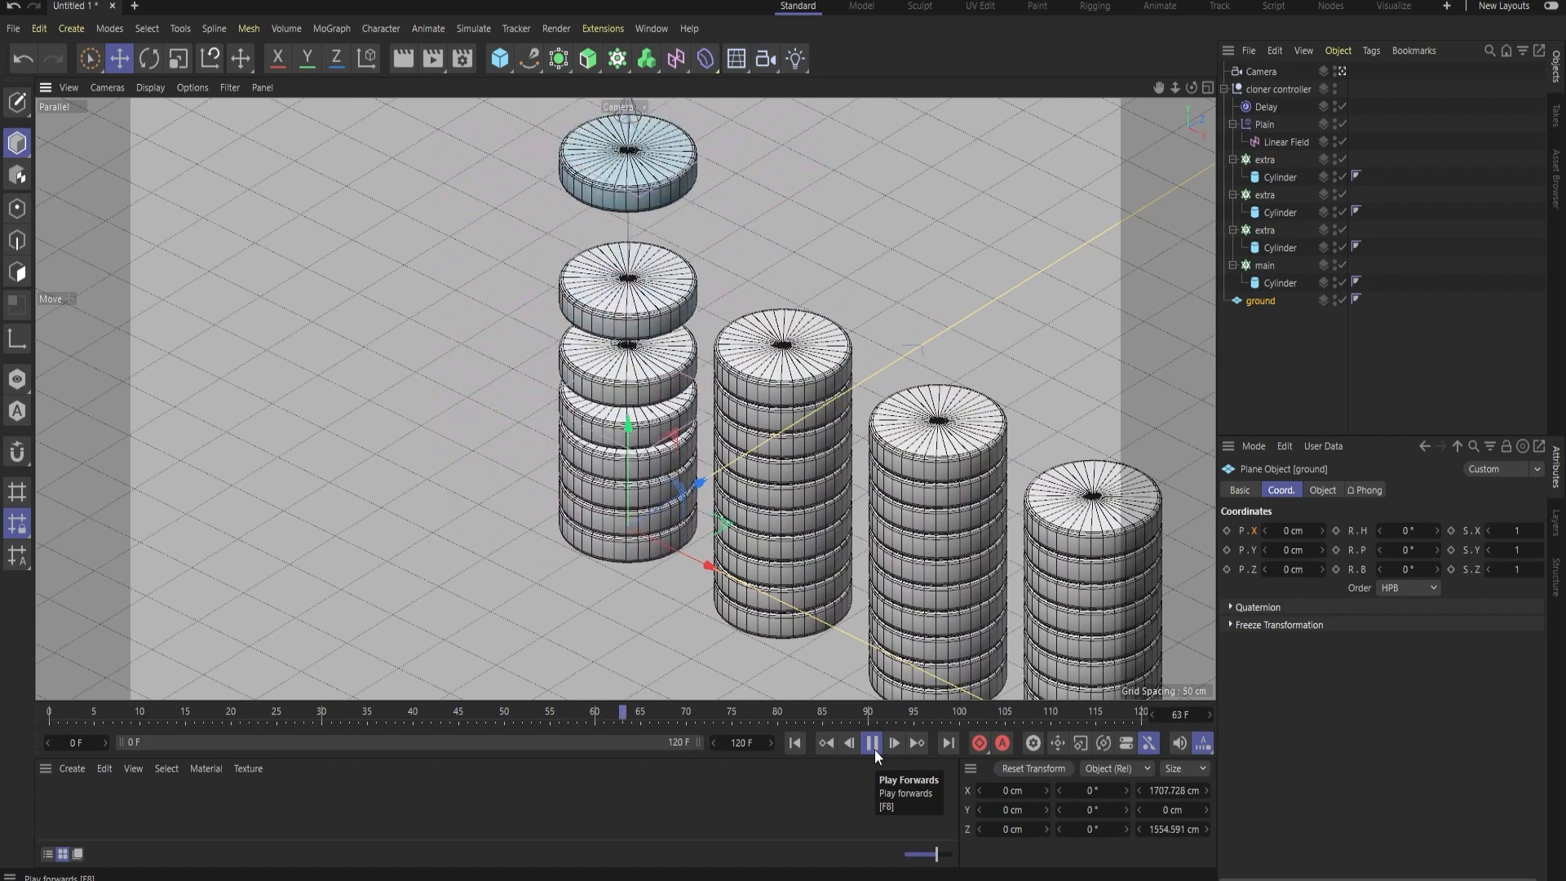
{"action": "left_click", "coordinate": [875, 749]}
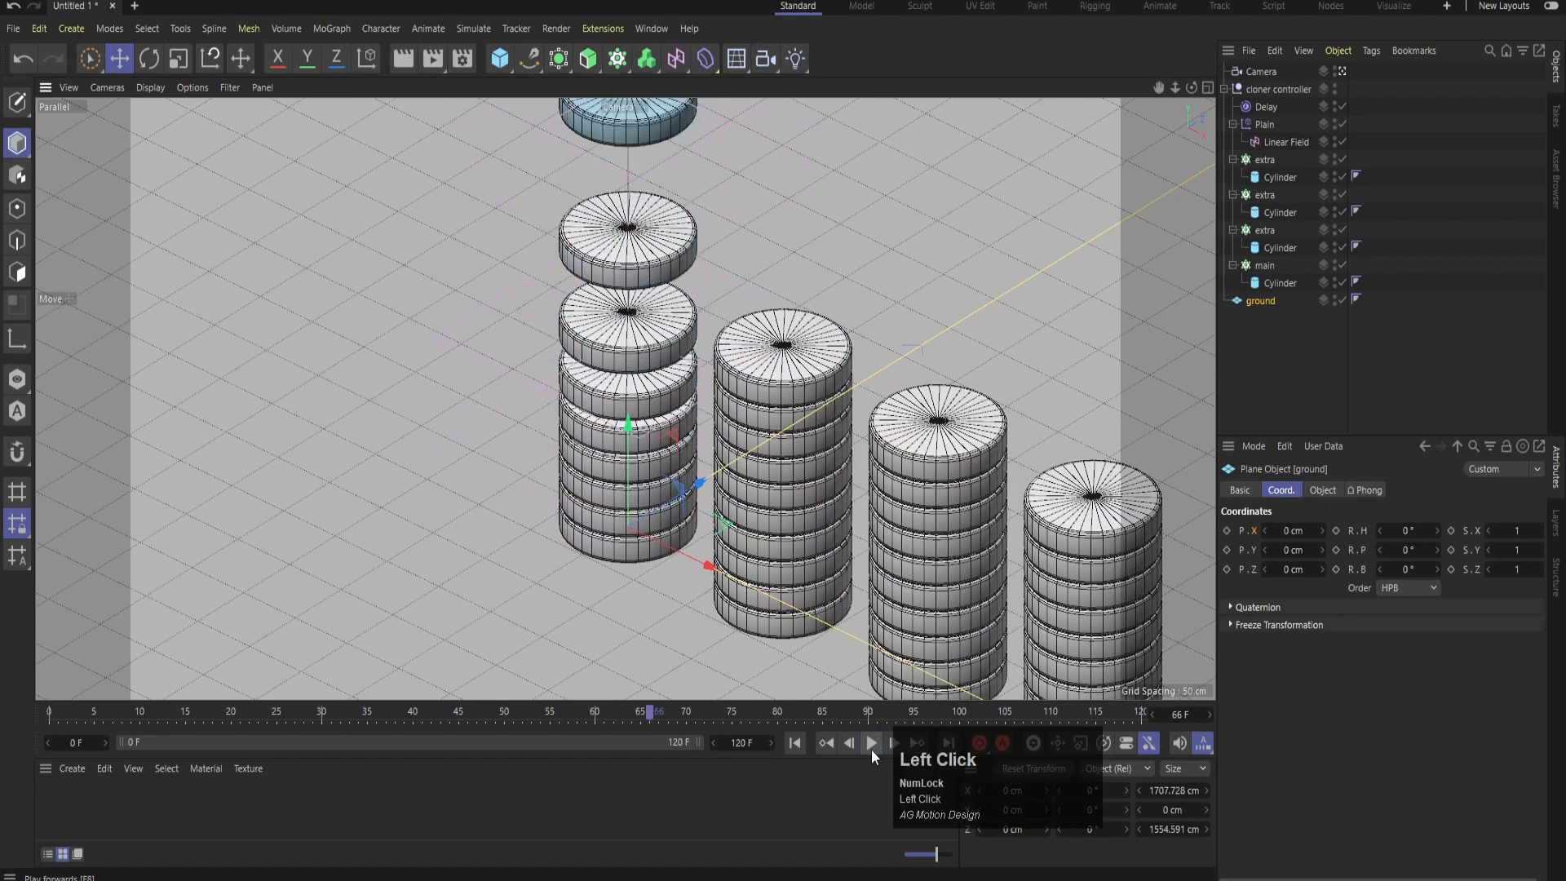
- Create a new default material and apply it to the Cylinders of all four Cloners
{"action": "double_click", "coordinate": [149, 816]}
{"action": "left_click_drag", "start_coordinate": [47, 810], "coordinate": [1064, 334]}
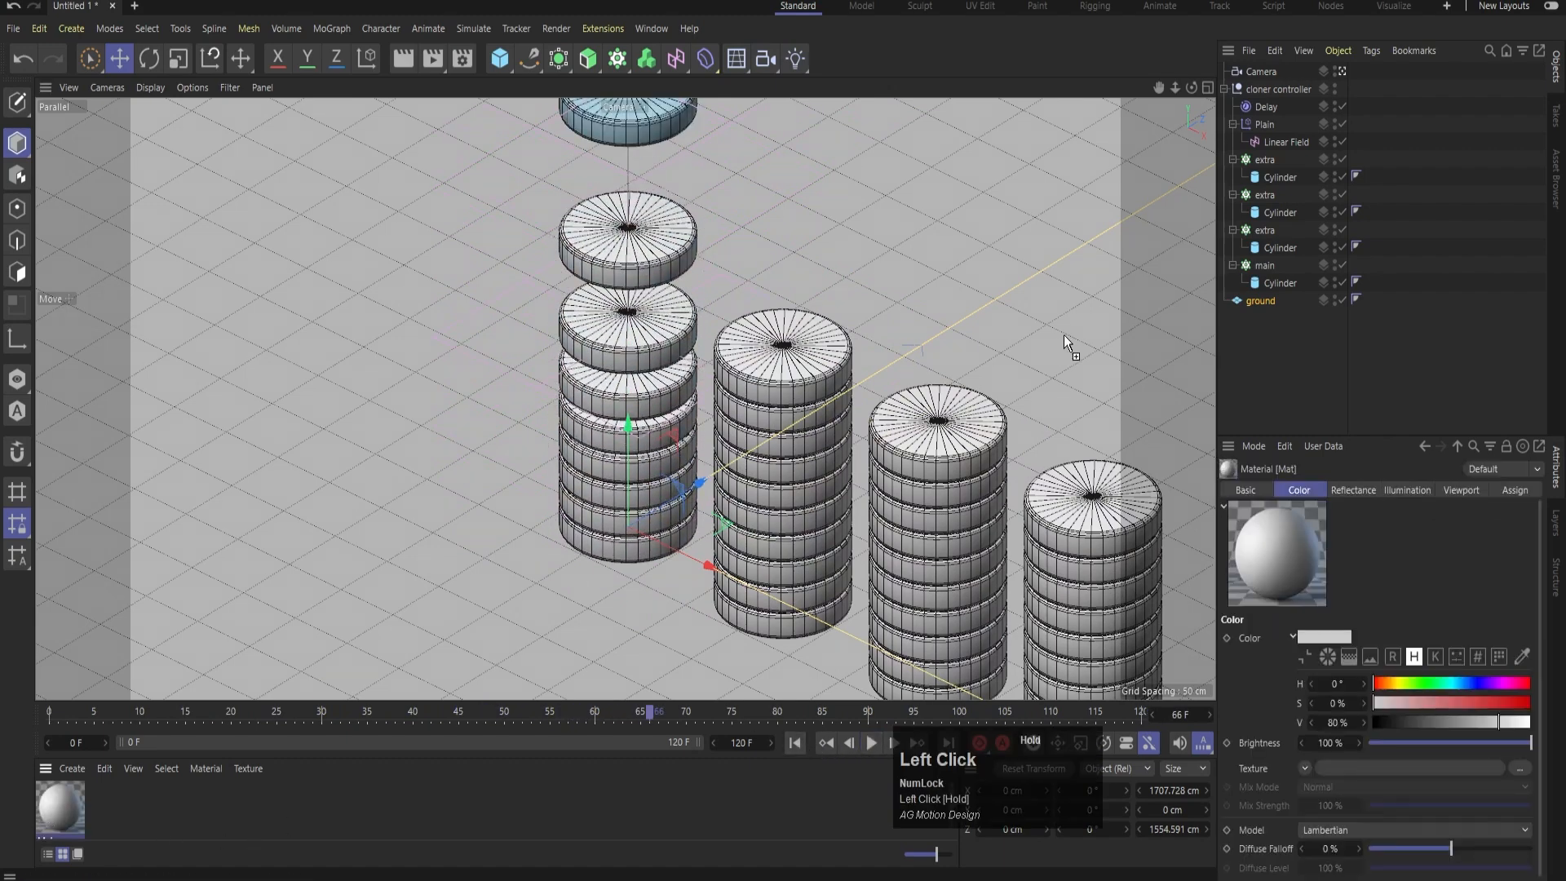
{"action": "mouse_move", "coordinate": [1260, 273]}
{"action": "left_mouse_down"}
{"action": "mouse_move", "coordinate": [1271, 286]}
{"action": "mouse_move", "coordinate": [1273, 248]}
{"action": "left_mouse_up"}
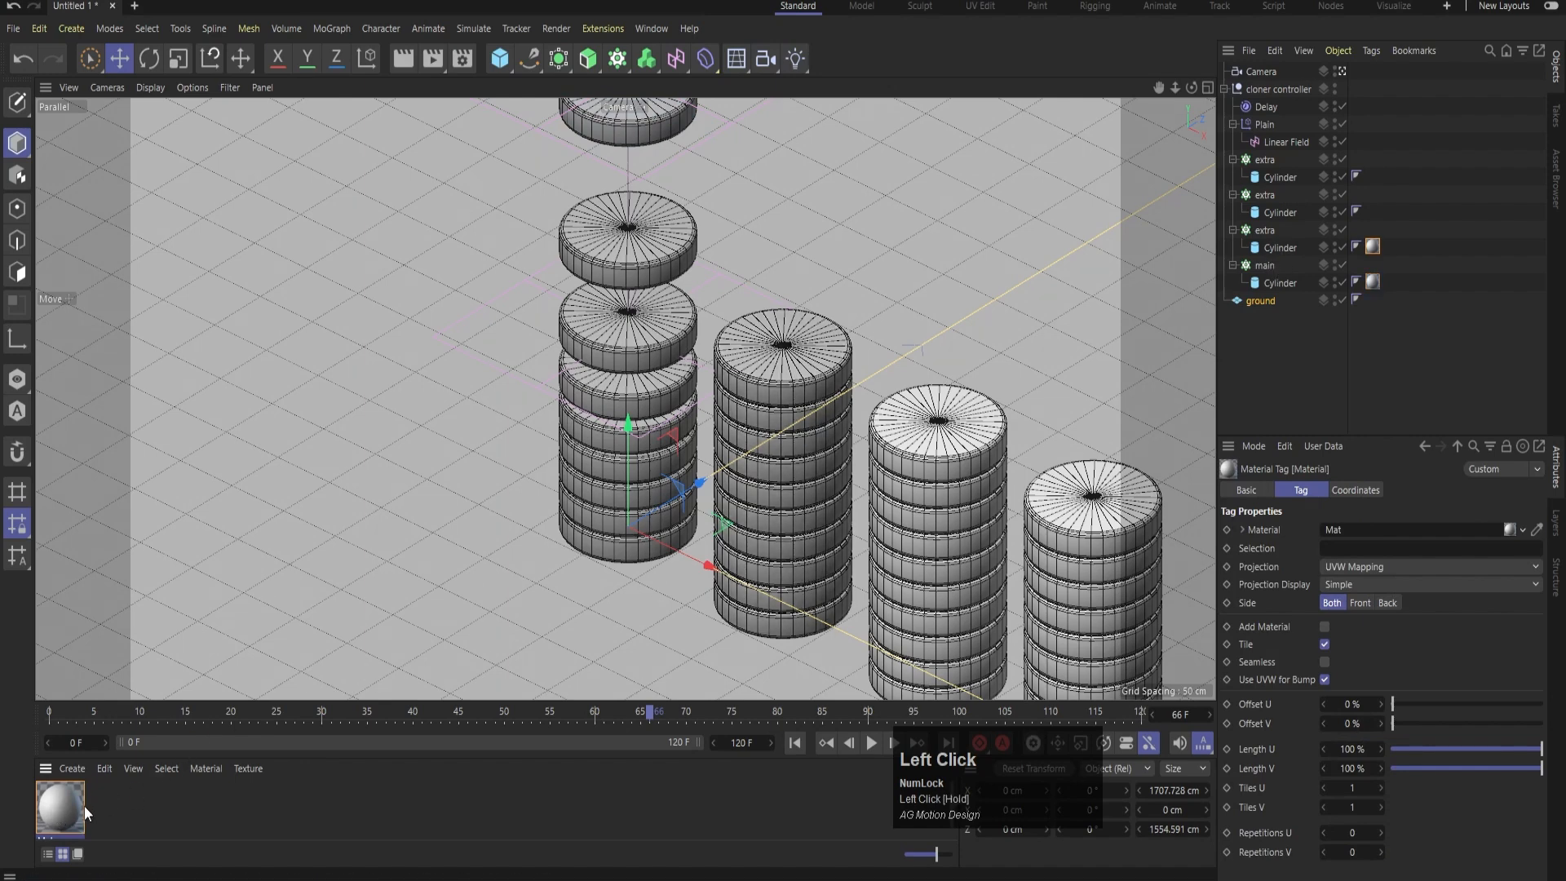
{"action": "mouse_move", "coordinate": [67, 808]}
{"action": "left_mouse_down"}
{"action": "mouse_move", "coordinate": [1080, 331]}
{"action": "mouse_move", "coordinate": [1297, 217]}
{"action": "mouse_move", "coordinate": [1283, 214]}
{"action": "left_mouse_up"}
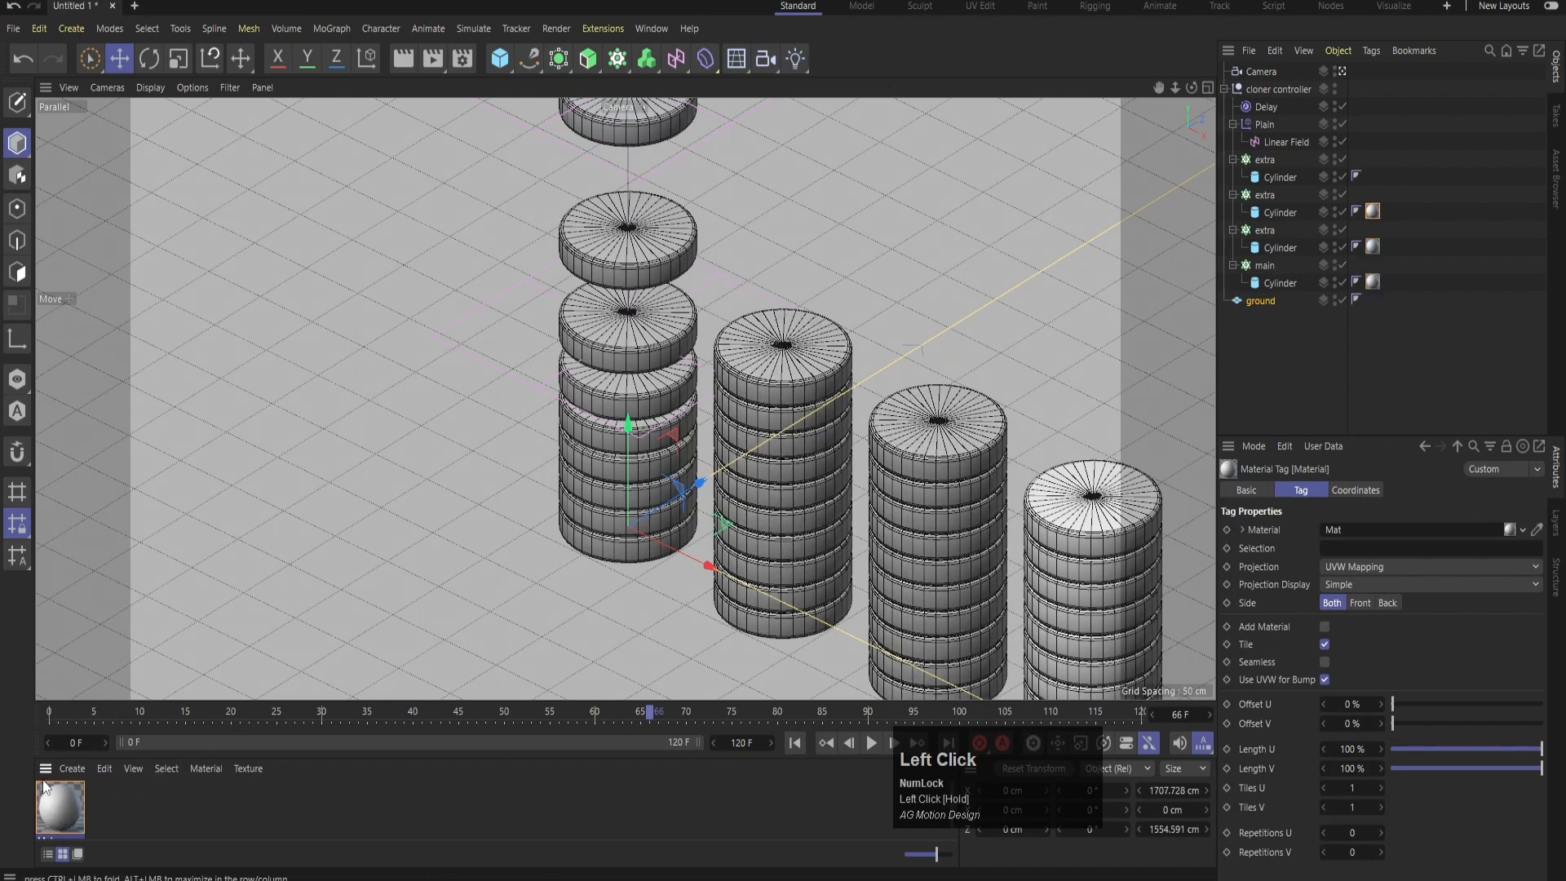
{"action": "mouse_move", "coordinate": [65, 821]}
{"action": "left_mouse_down"}
{"action": "mouse_move", "coordinate": [1138, 214]}
{"action": "mouse_move", "coordinate": [1281, 178]}
{"action": "left_mouse_up"}
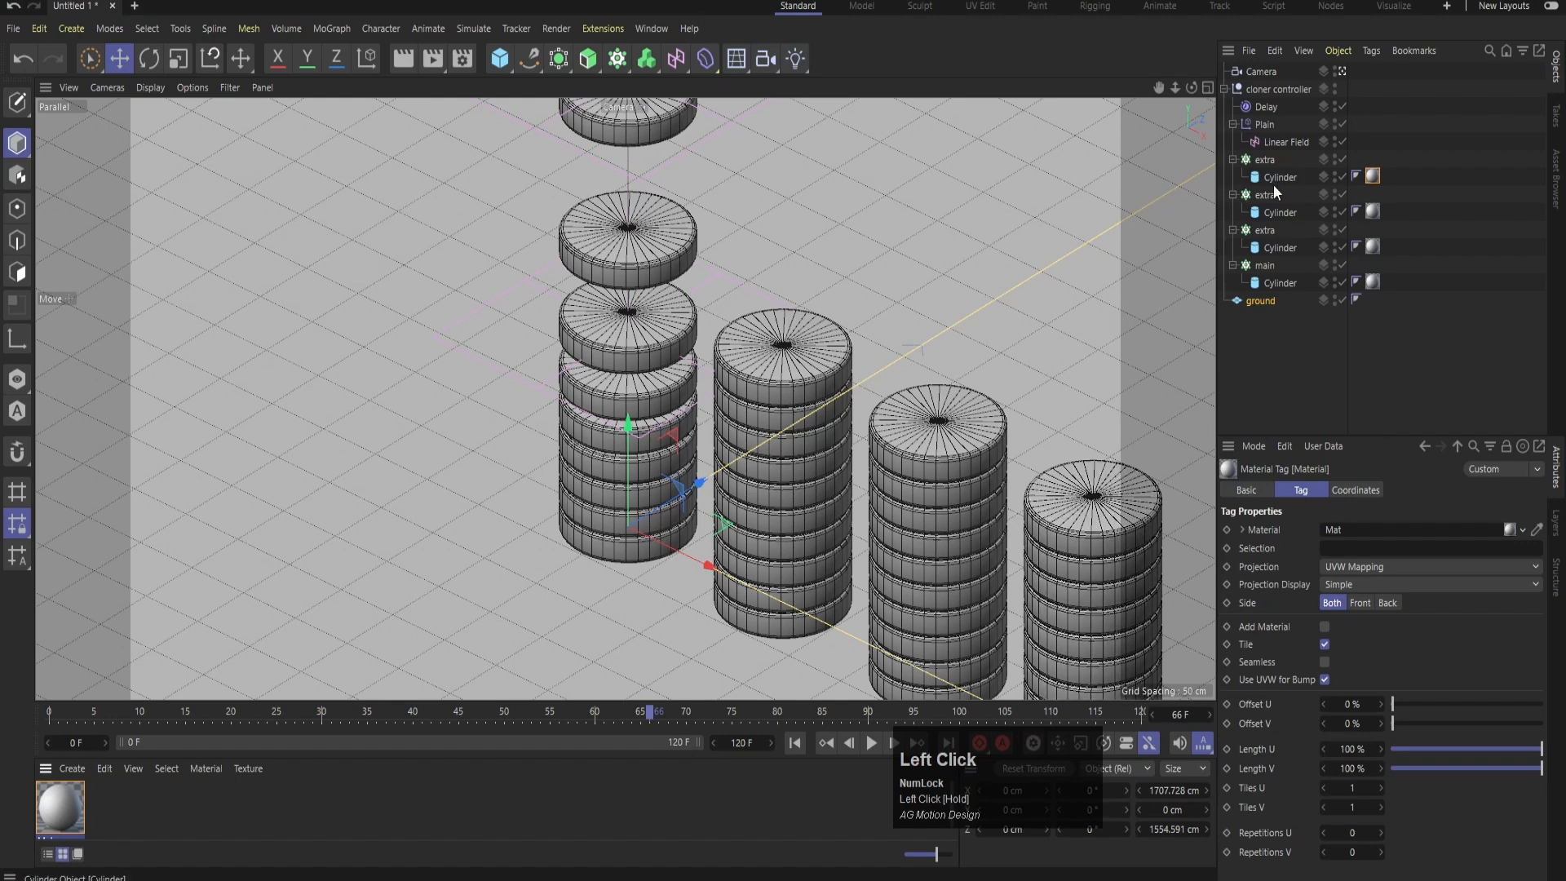
- Create a second material, apply it to the ground plane, and make its color black
{"action": "double_click", "coordinate": [145, 824]}
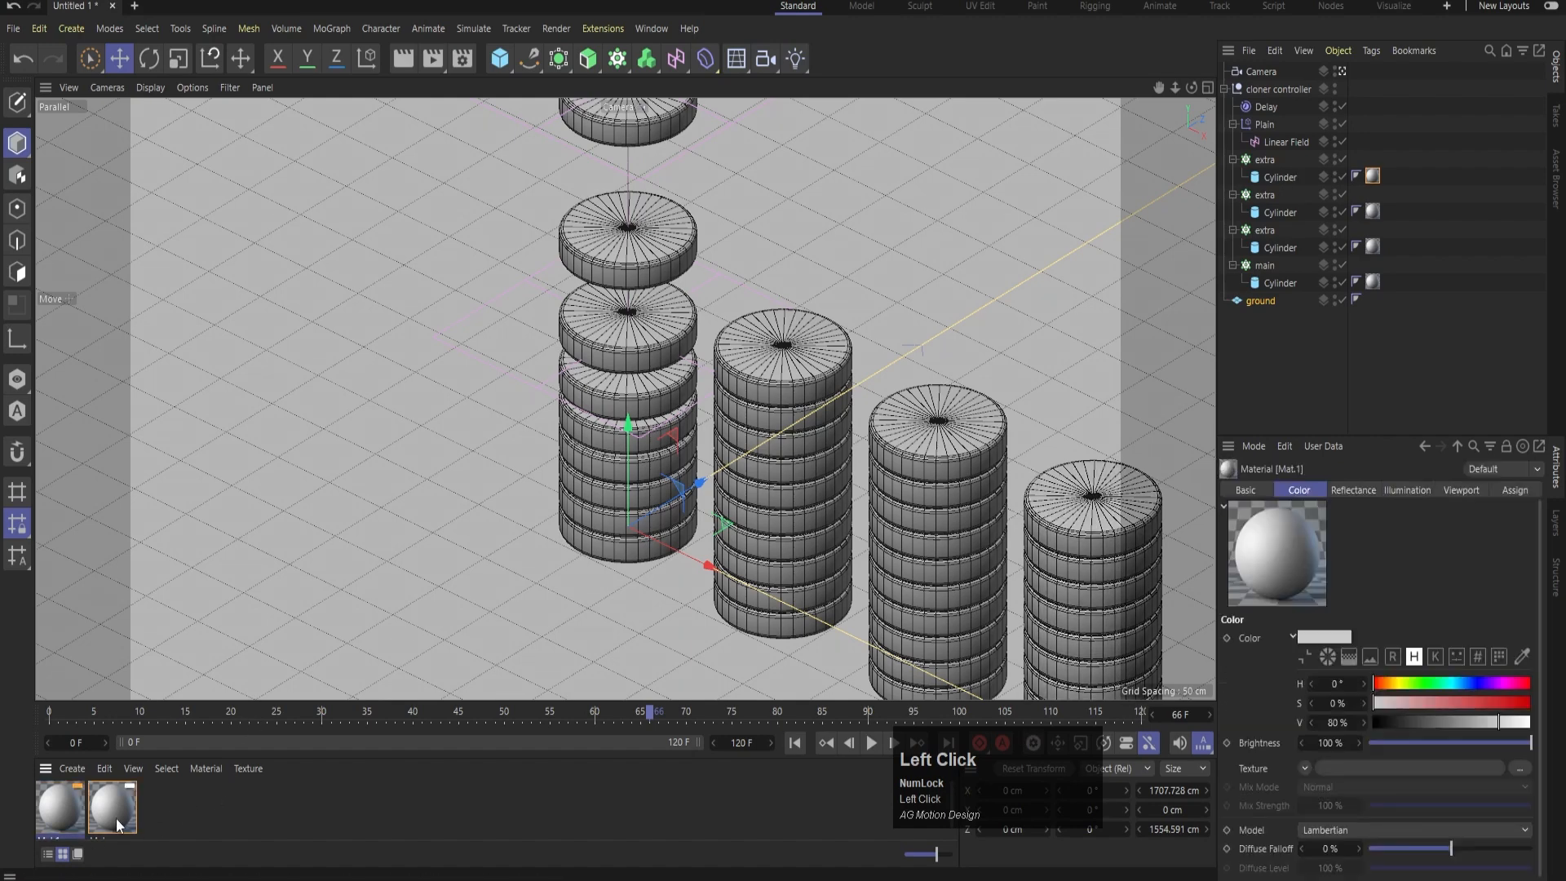
{"action": "left_click_drag", "start_coordinate": [65, 806], "coordinate": [292, 585]}
{"action": "double_click", "coordinate": [52, 816]}
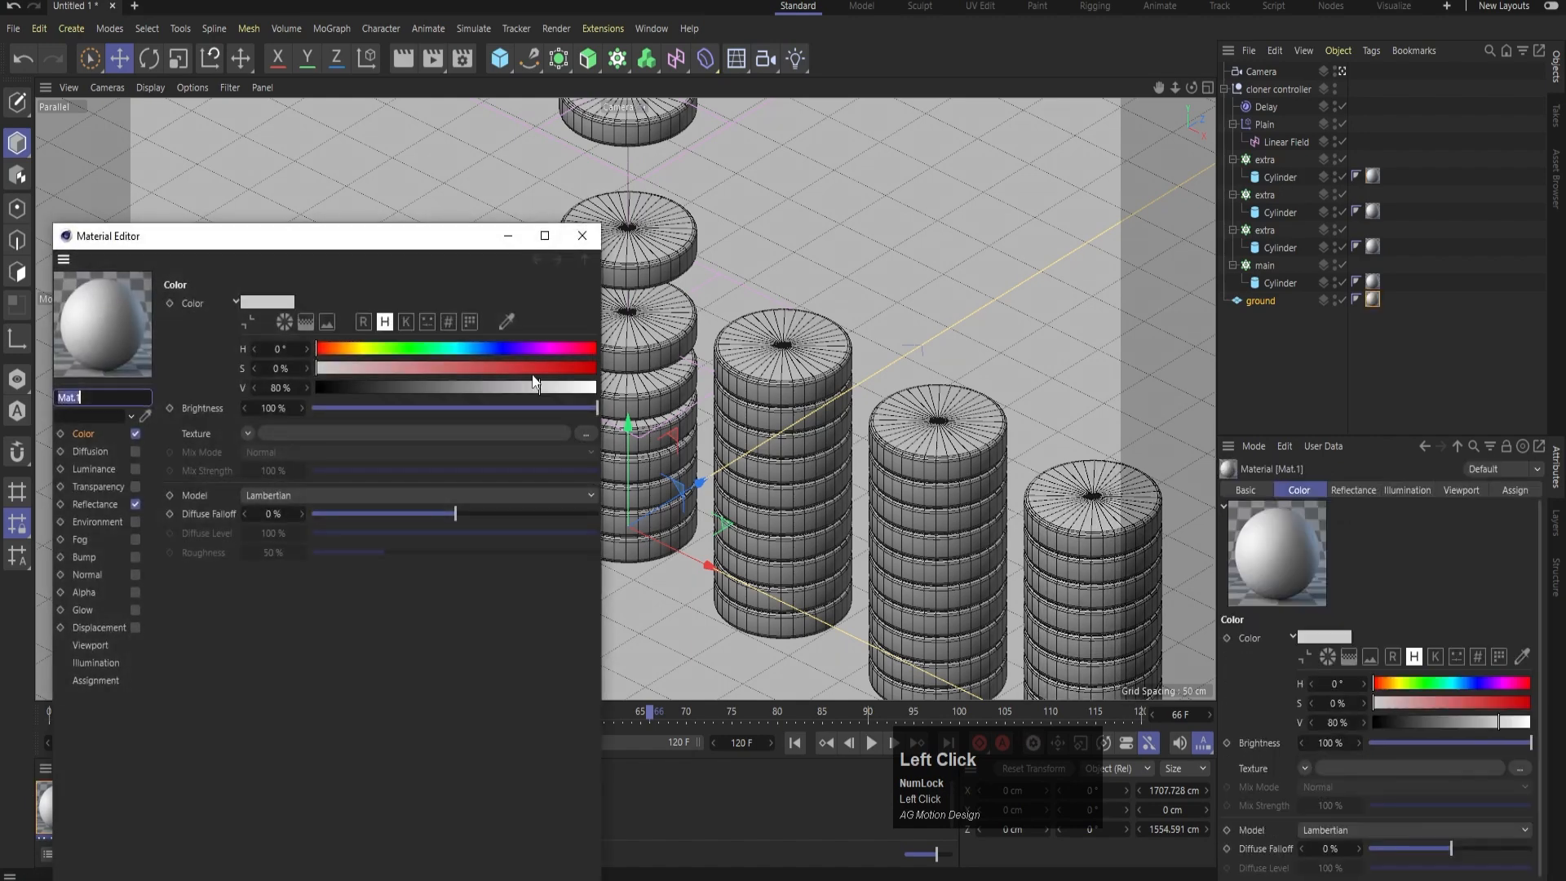
{"action": "left_click_drag", "start_coordinate": [341, 394], "coordinate": [317, 388]}
{"action": "left_click", "coordinate": [582, 235]}
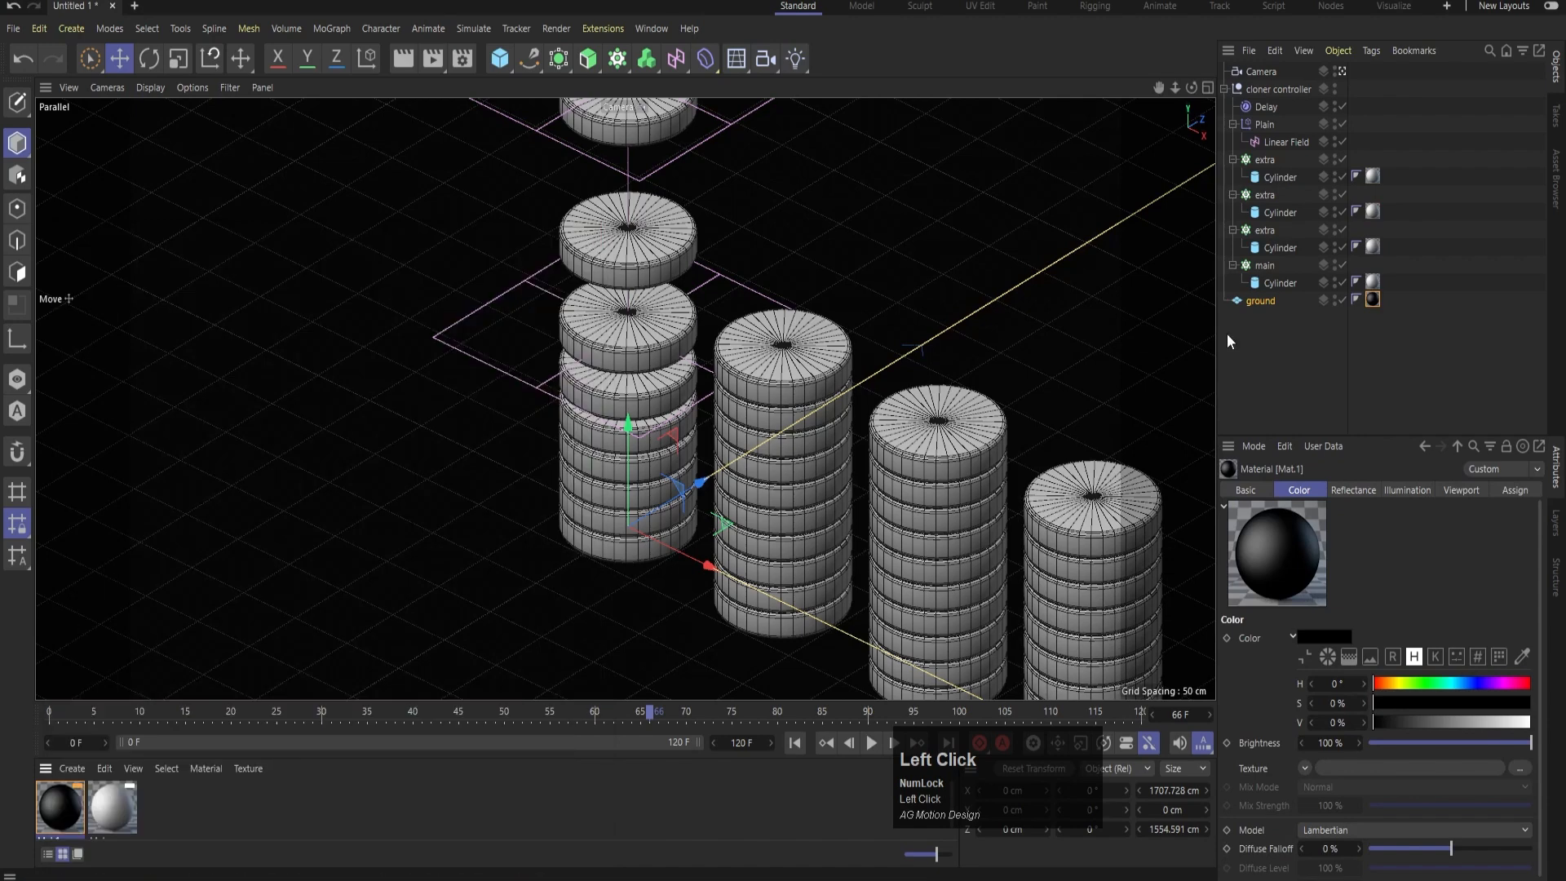
- Add an Area Light to the scene and switch to the maximized Top view
{"action": "left_click", "coordinate": [802, 70]}
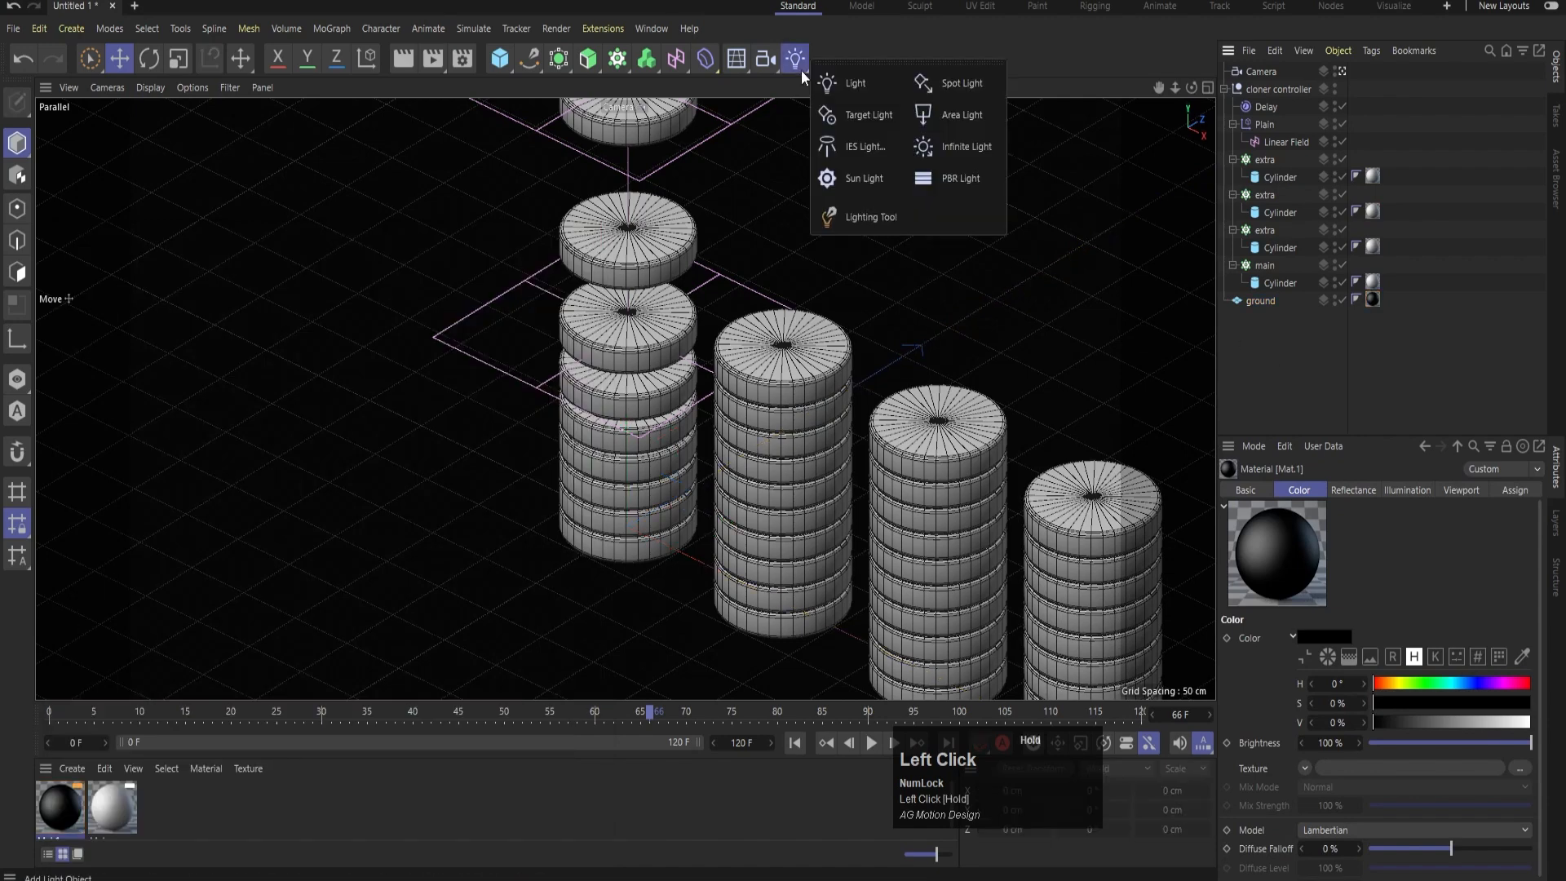
{"action": "left_click", "coordinate": [930, 119]}
{"action": "middle_click", "coordinate": [888, 236]}
{"action": "middle_click", "coordinate": [943, 218]}
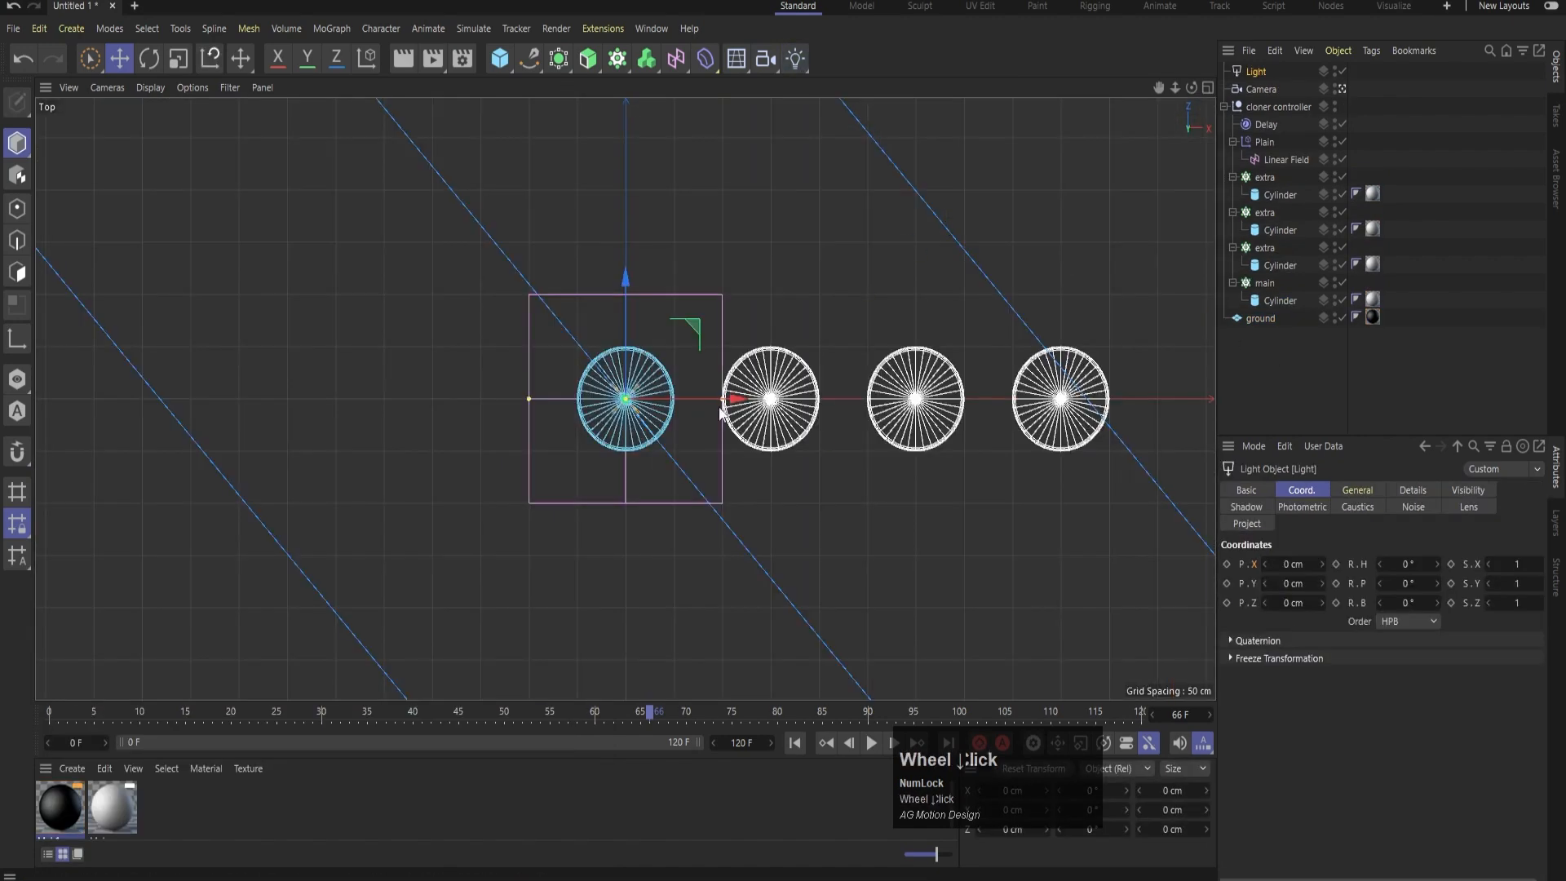
- Raise the area light above the disc stacks to about Y 366 cm in the Front view
{"action": "scroll", "coordinate": [746, 404], "scroll_direction": "down", "scroll_amount": 3}
{"action": "middle_click", "coordinate": [824, 396]}
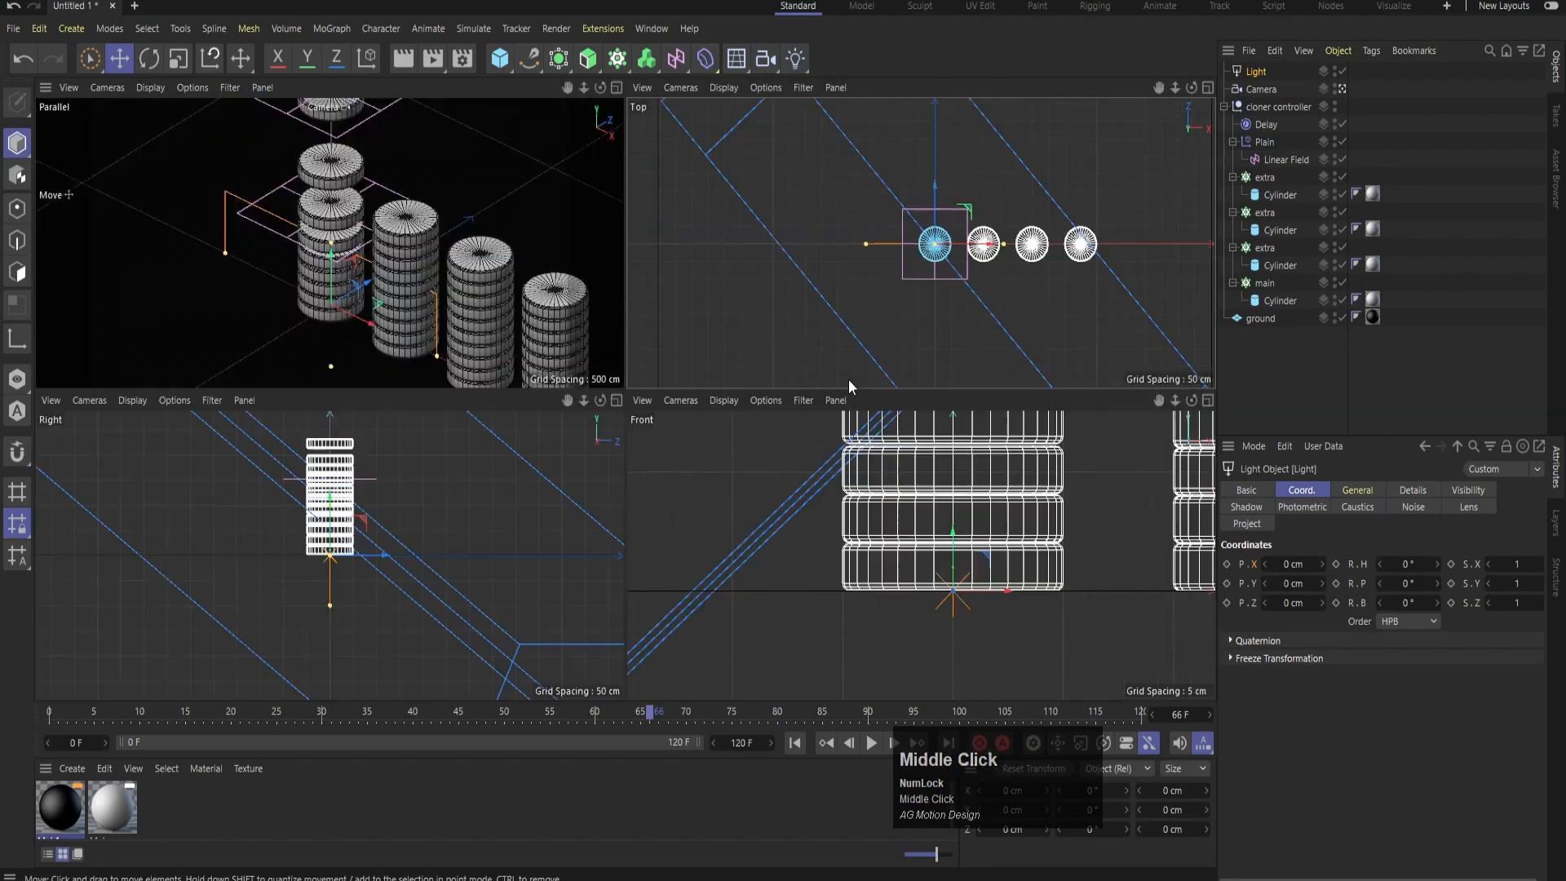
{"action": "middle_click", "coordinate": [927, 493]}
{"action": "scroll", "coordinate": [816, 512], "scroll_direction": "down", "scroll_amount": 3}
{"action": "scroll", "coordinate": [816, 512], "scroll_direction": "down", "scroll_amount": 2}
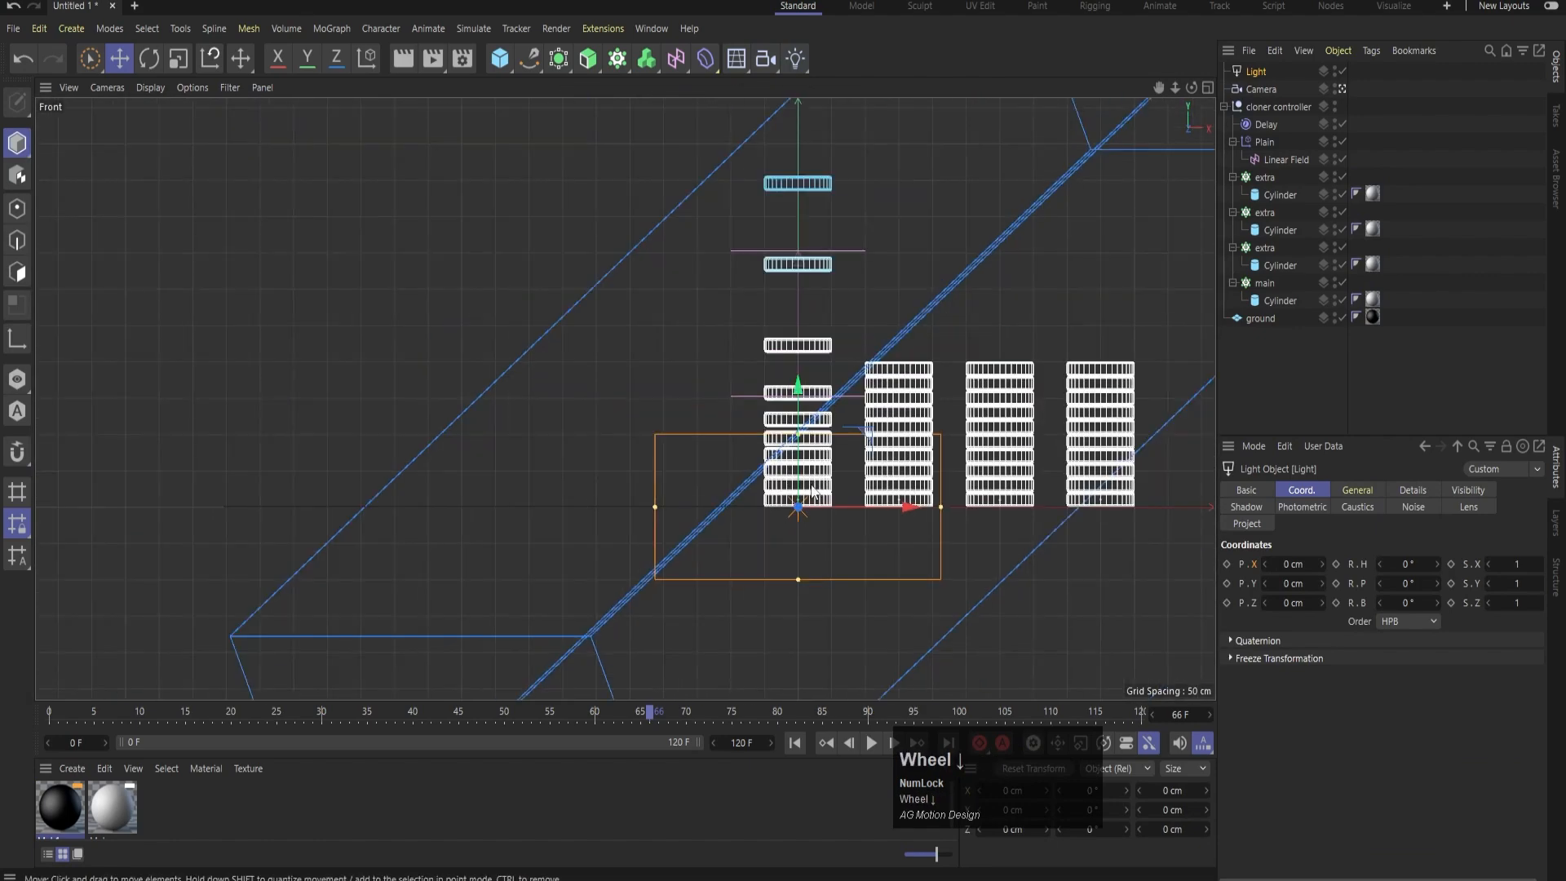
{"action": "left_click", "coordinate": [815, 440]}
{"action": "scroll", "coordinate": [822, 439], "scroll_direction": "down", "scroll_amount": 3}
{"action": "left_click_drag", "start_coordinate": [811, 369], "coordinate": [809, 269]}
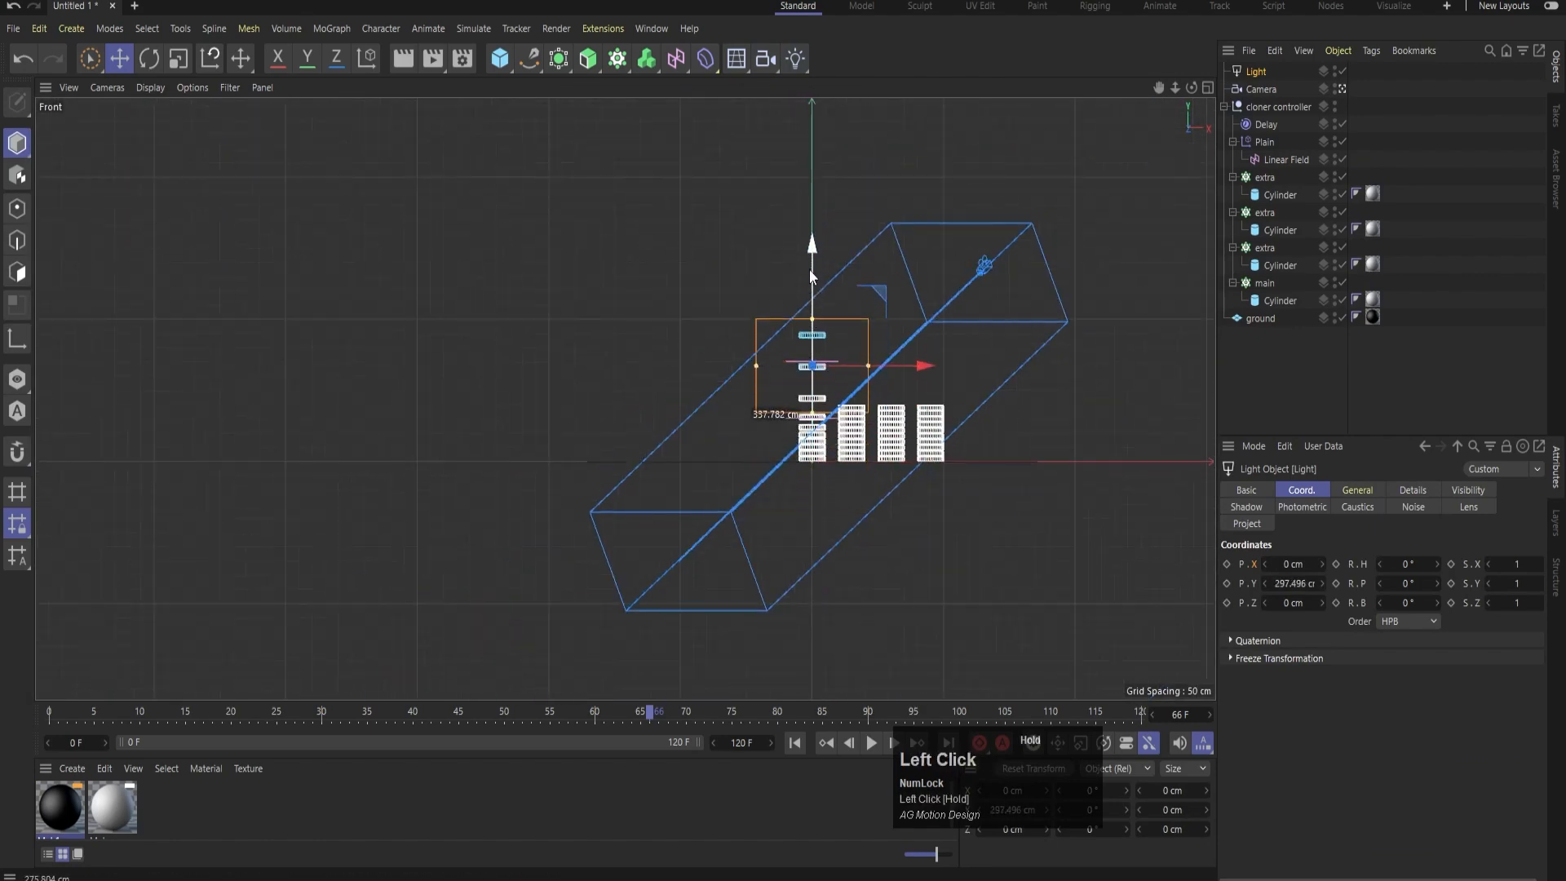
- Move the area light to about X 537, Z -558 cm in the Top view and angle it at about 42.6° heading, -32° pitch
{"action": "middle_click", "coordinate": [894, 258]}
{"action": "middle_click", "coordinate": [770, 330]}
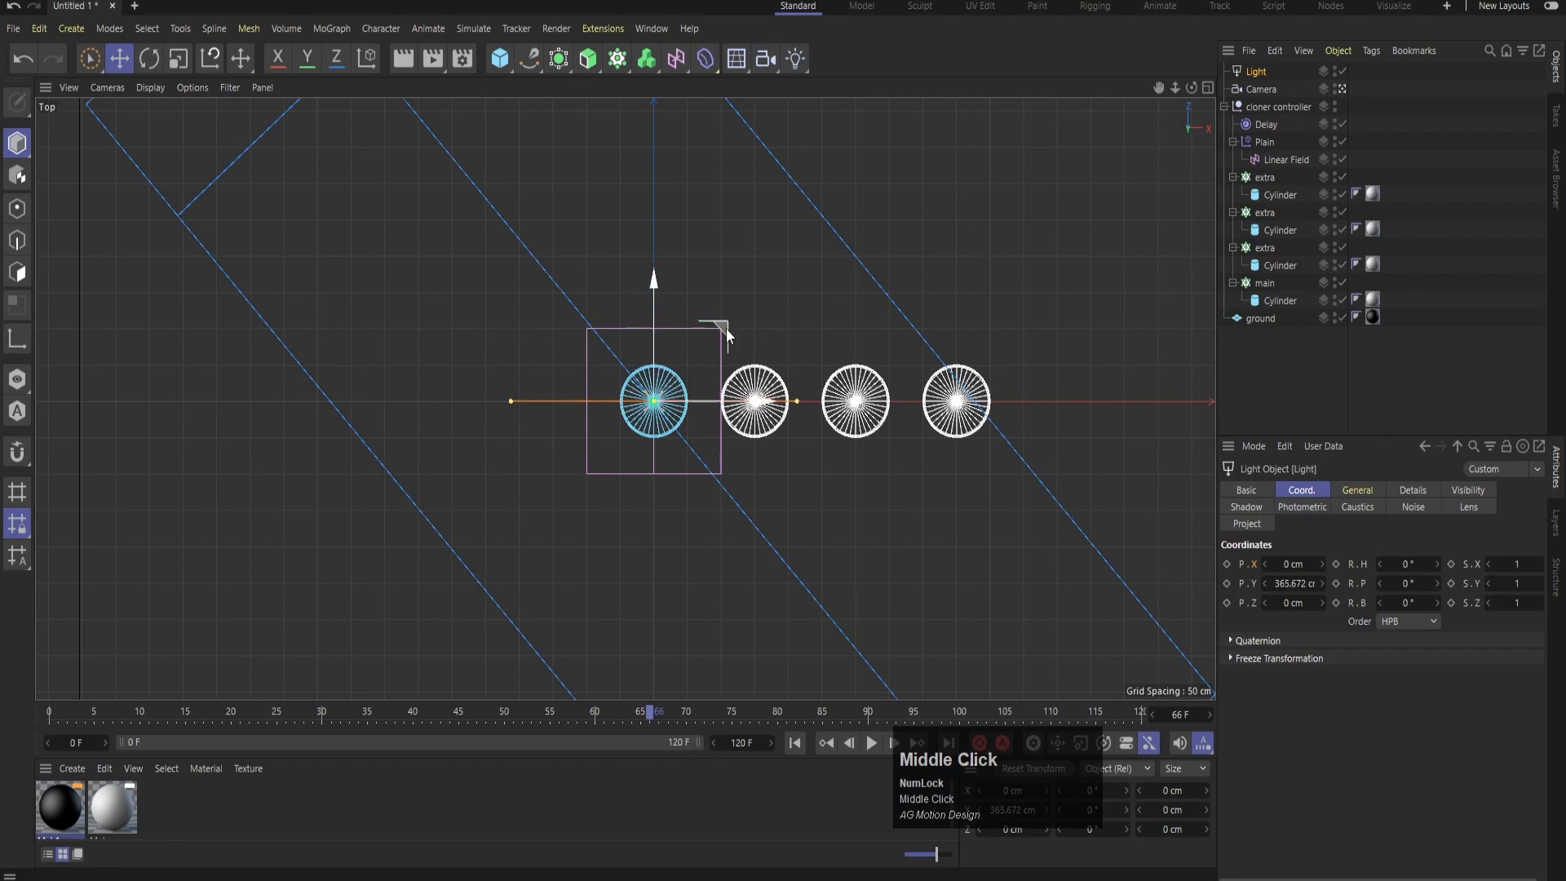
{"action": "left_click_drag", "start_coordinate": [725, 329], "coordinate": [1036, 563]}
{"action": "scroll", "coordinate": [1008, 536], "scroll_direction": "down", "scroll_amount": 5}
{"action": "key", "text": "r"}
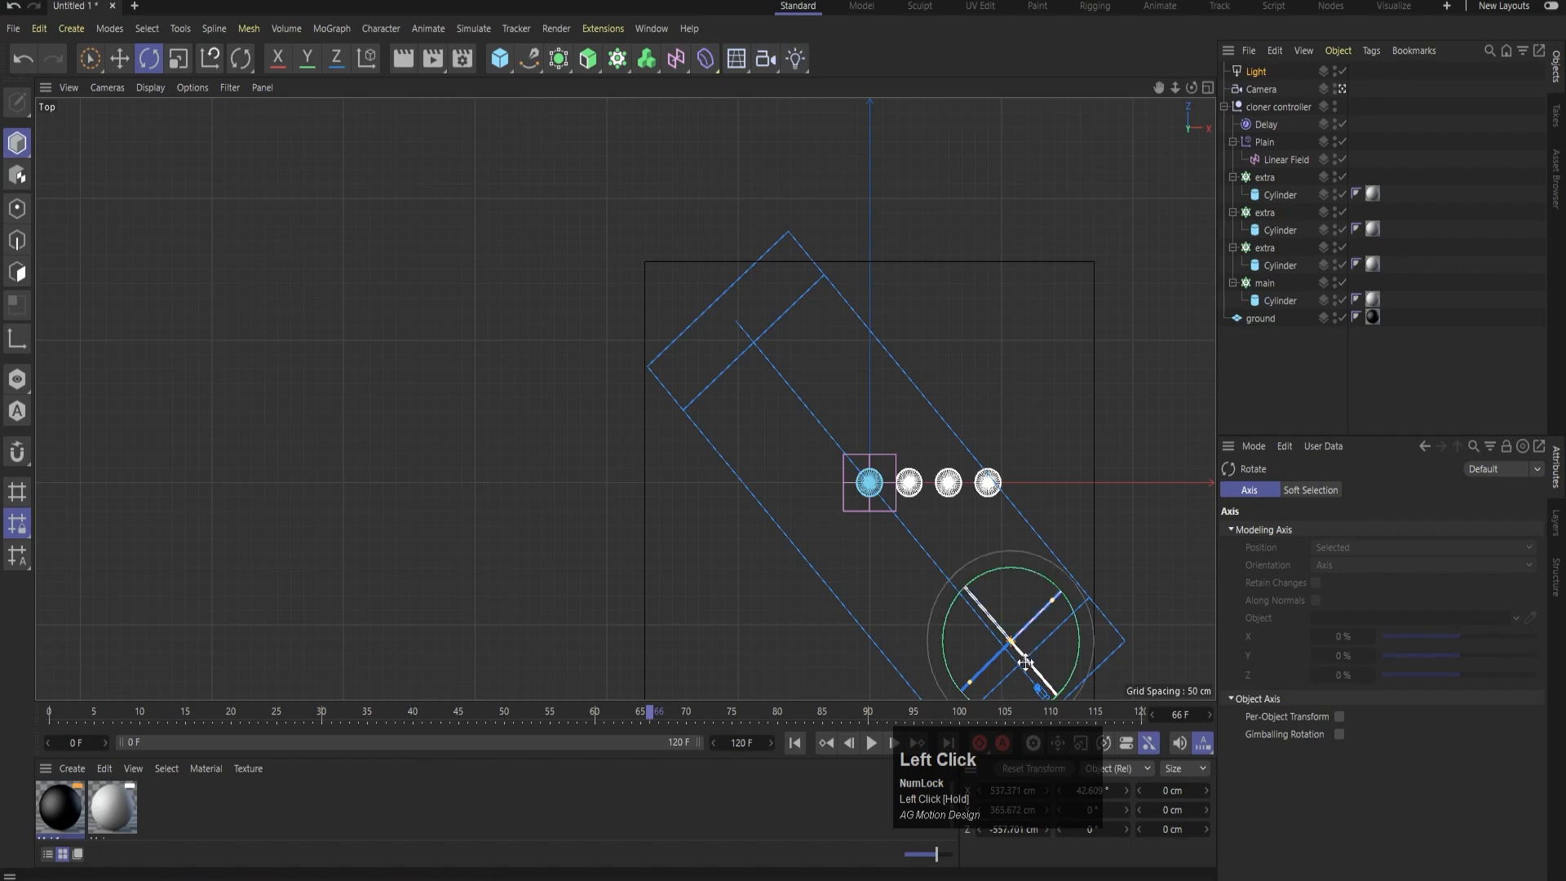
{"action": "left_click_drag", "start_coordinate": [1025, 658], "coordinate": [970, 619]}
- Raise the area light along the world Y axis to about 505 cm and render the camera view
{"action": "middle_click", "coordinate": [1064, 465]}
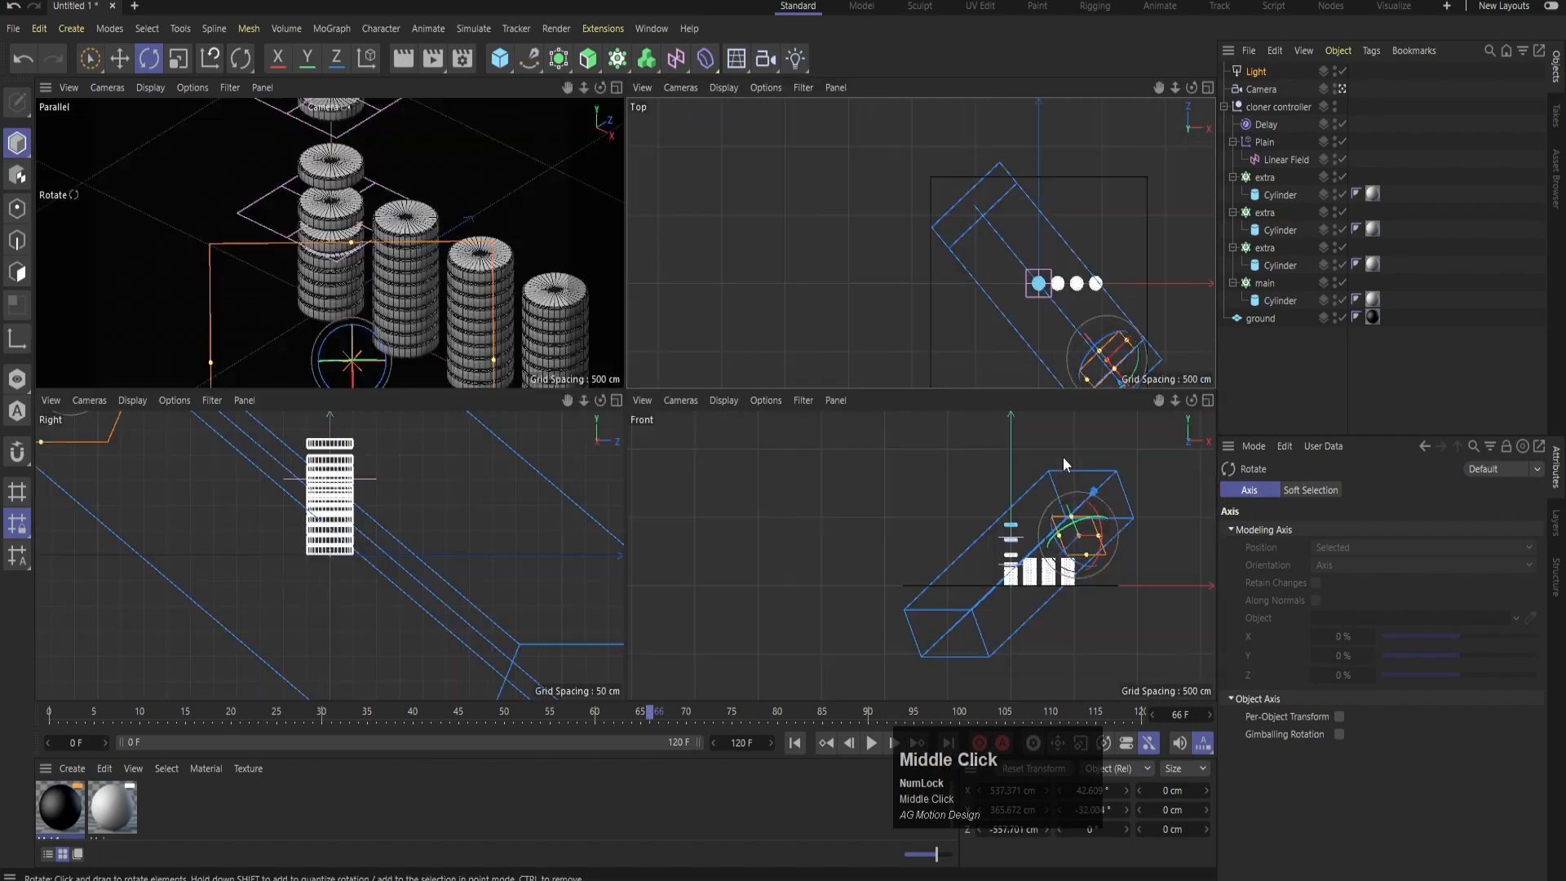
{"action": "scroll", "coordinate": [1010, 560], "scroll_direction": "up", "scroll_amount": 1}
{"action": "middle_click", "coordinate": [1010, 560]}
{"action": "key", "text": "e"}
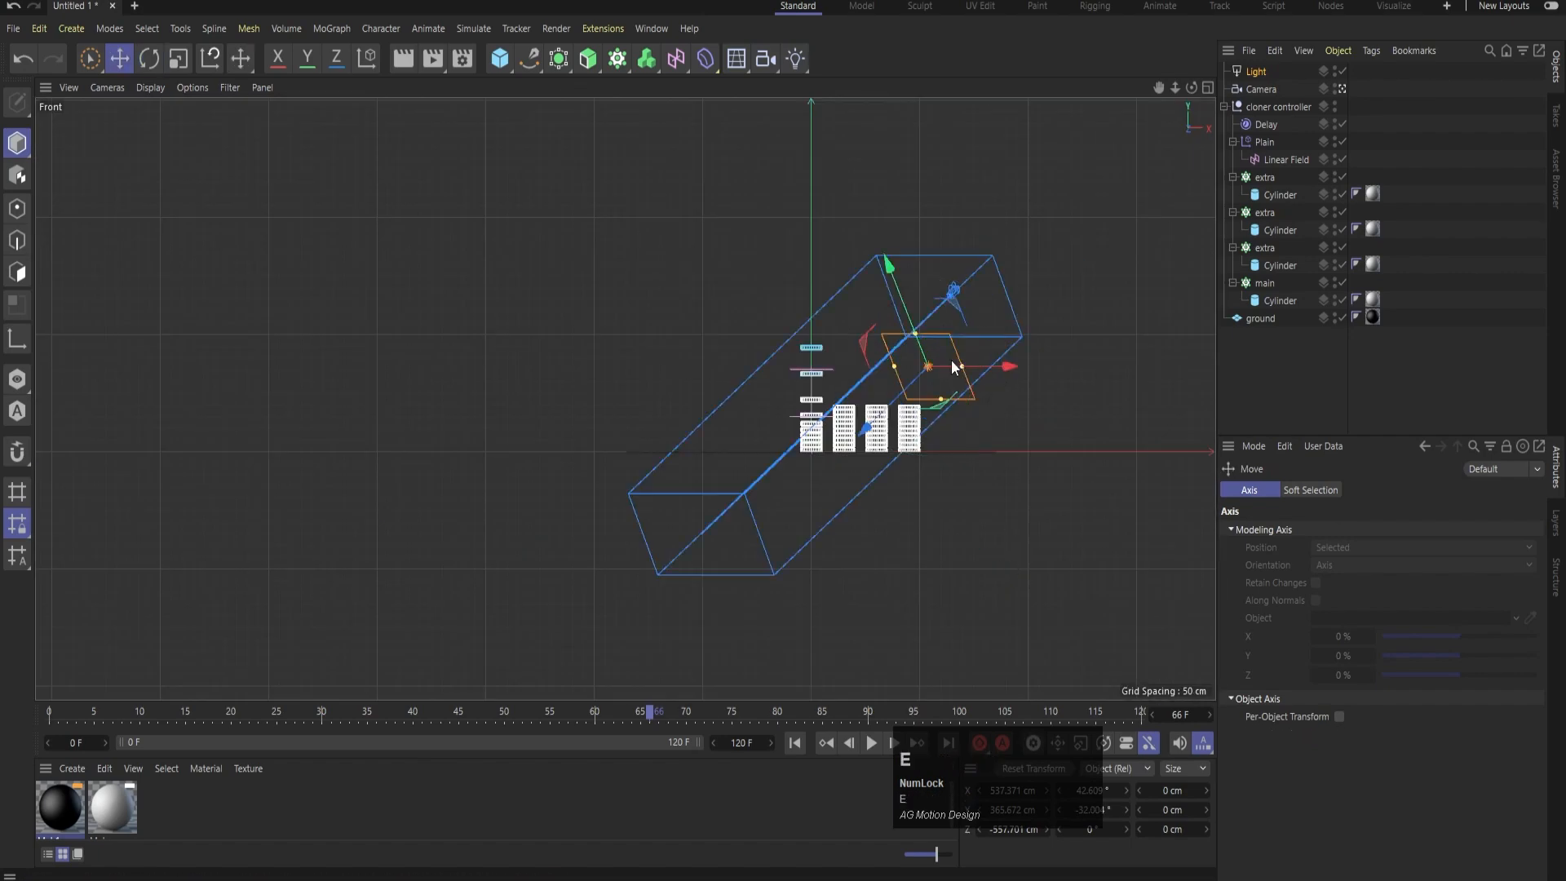
{"action": "key", "text": "w"}
{"action": "left_click_drag", "start_coordinate": [943, 271], "coordinate": [936, 228]}
{"action": "middle_click", "coordinate": [971, 316]}
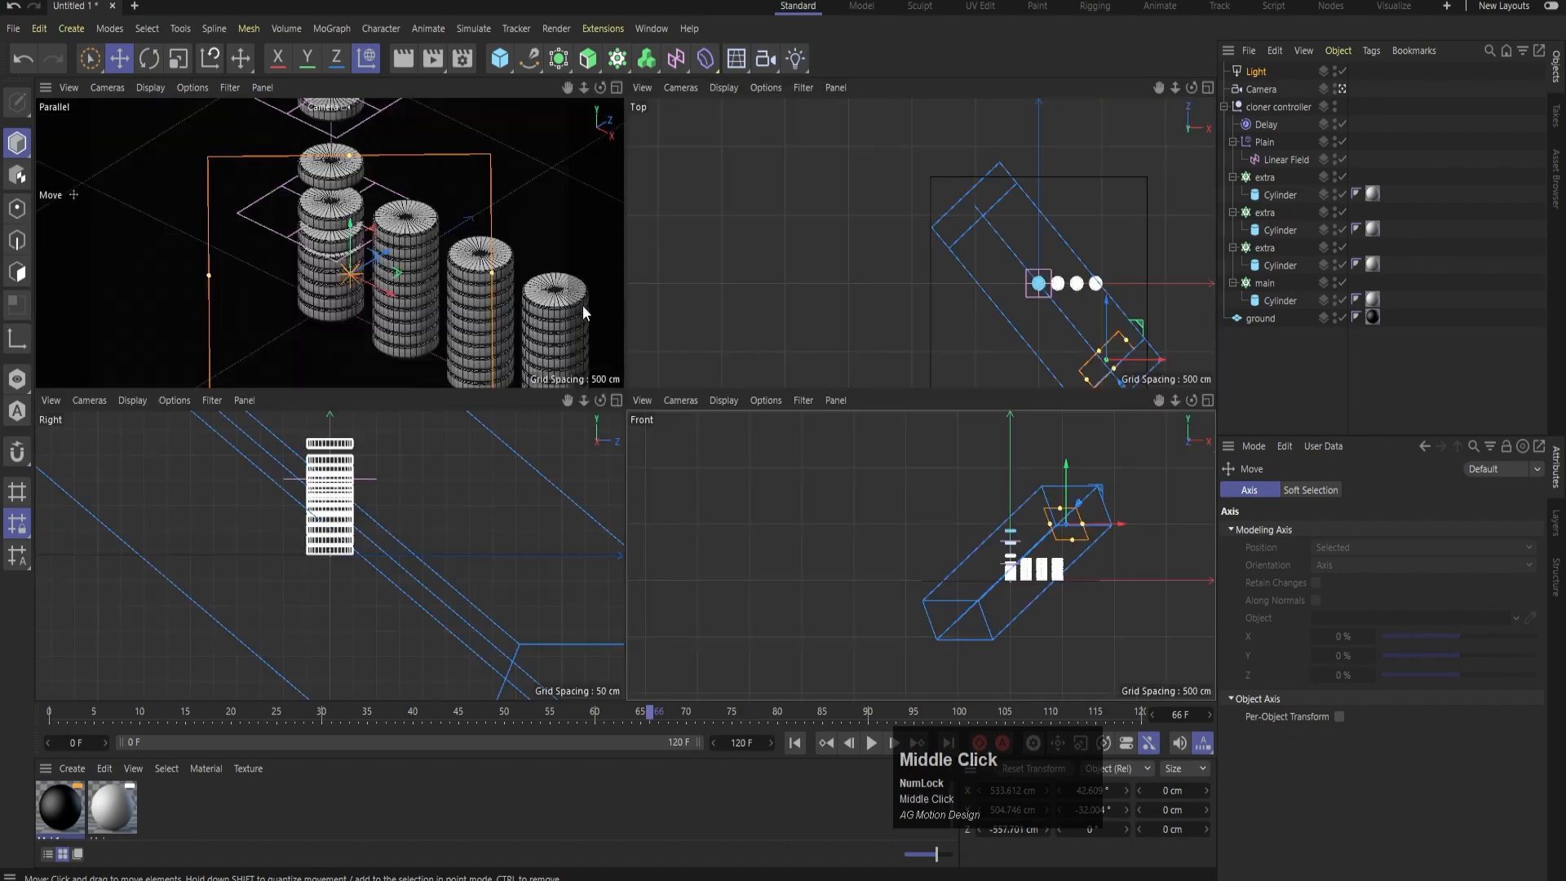
{"action": "middle_click", "coordinate": [582, 313]}
{"action": "key", "text": "ctrl+r"}
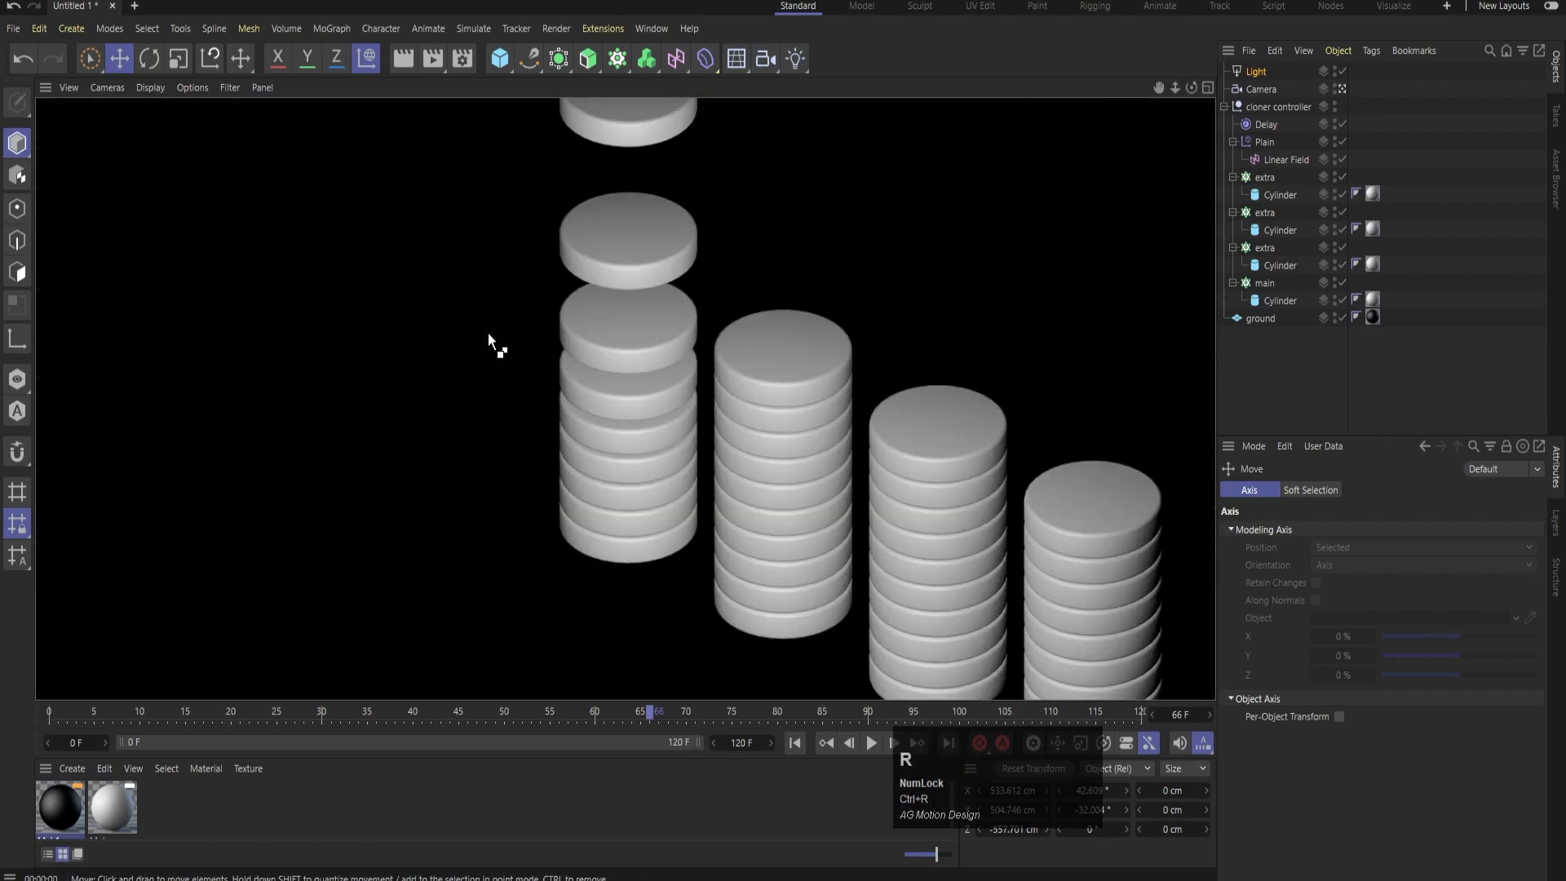
- Set the light's Shadow type to Area and render the camera view again
{"action": "left_click", "coordinate": [1257, 73]}
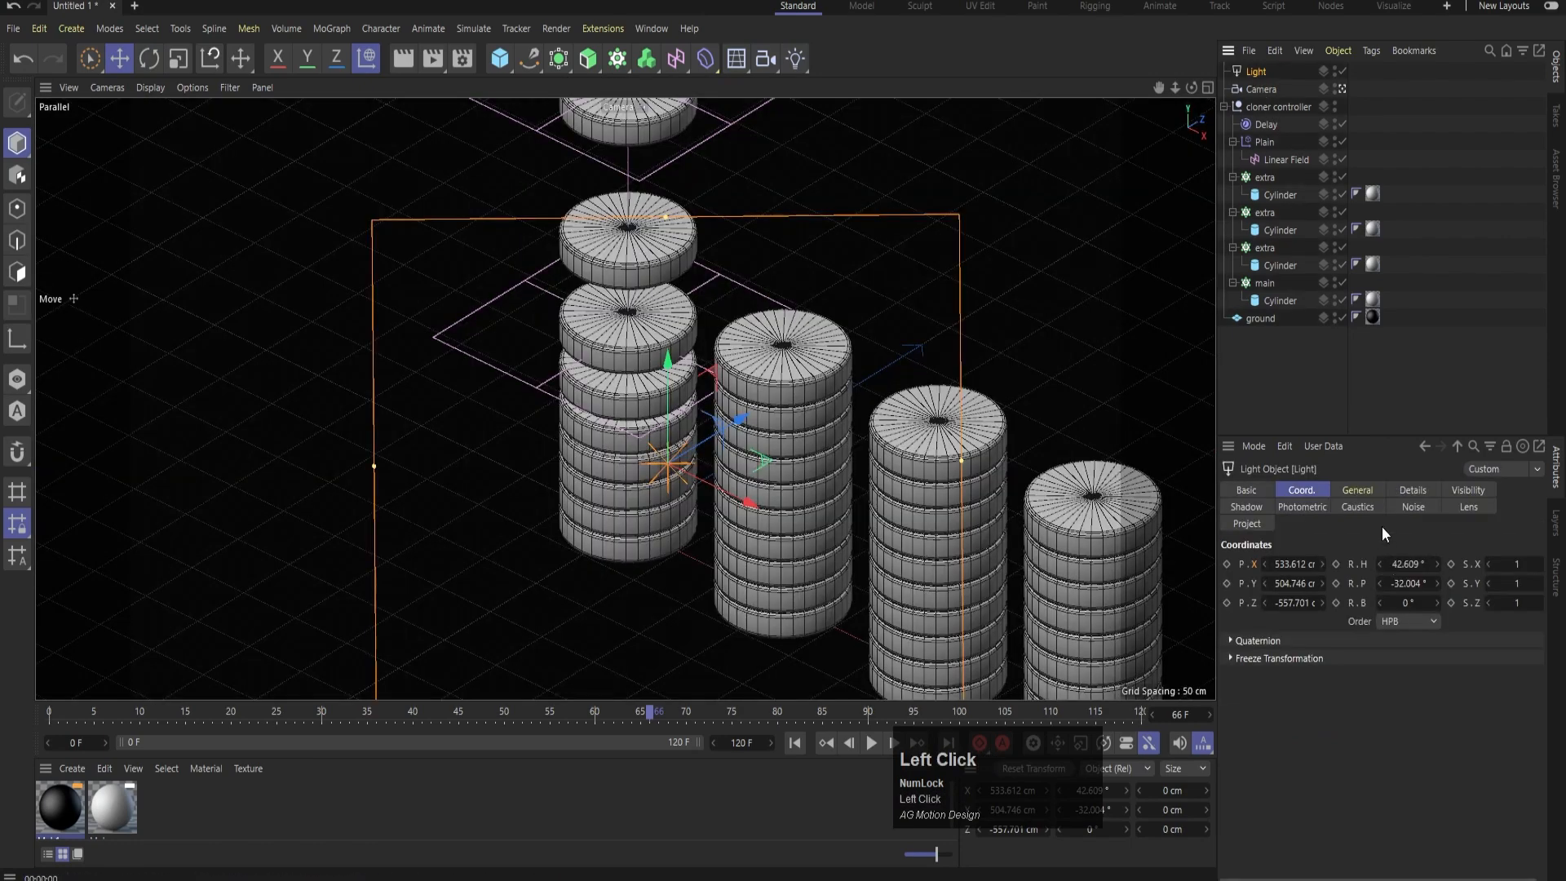
{"action": "left_click", "coordinate": [1356, 490]}
{"action": "left_click", "coordinate": [1337, 764]}
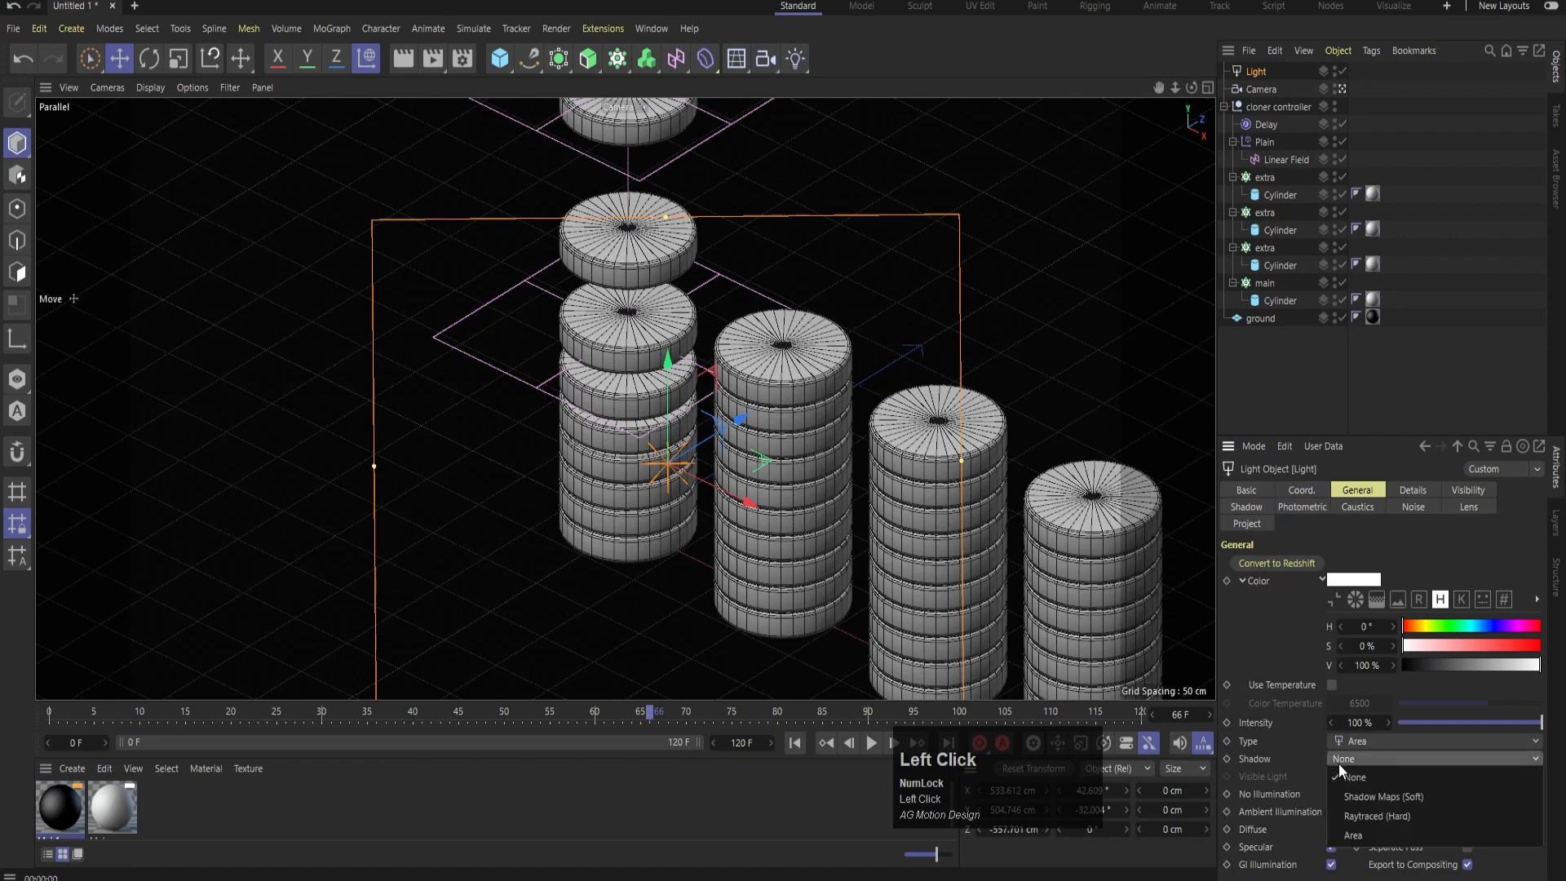
{"action": "left_click", "coordinate": [1359, 839]}
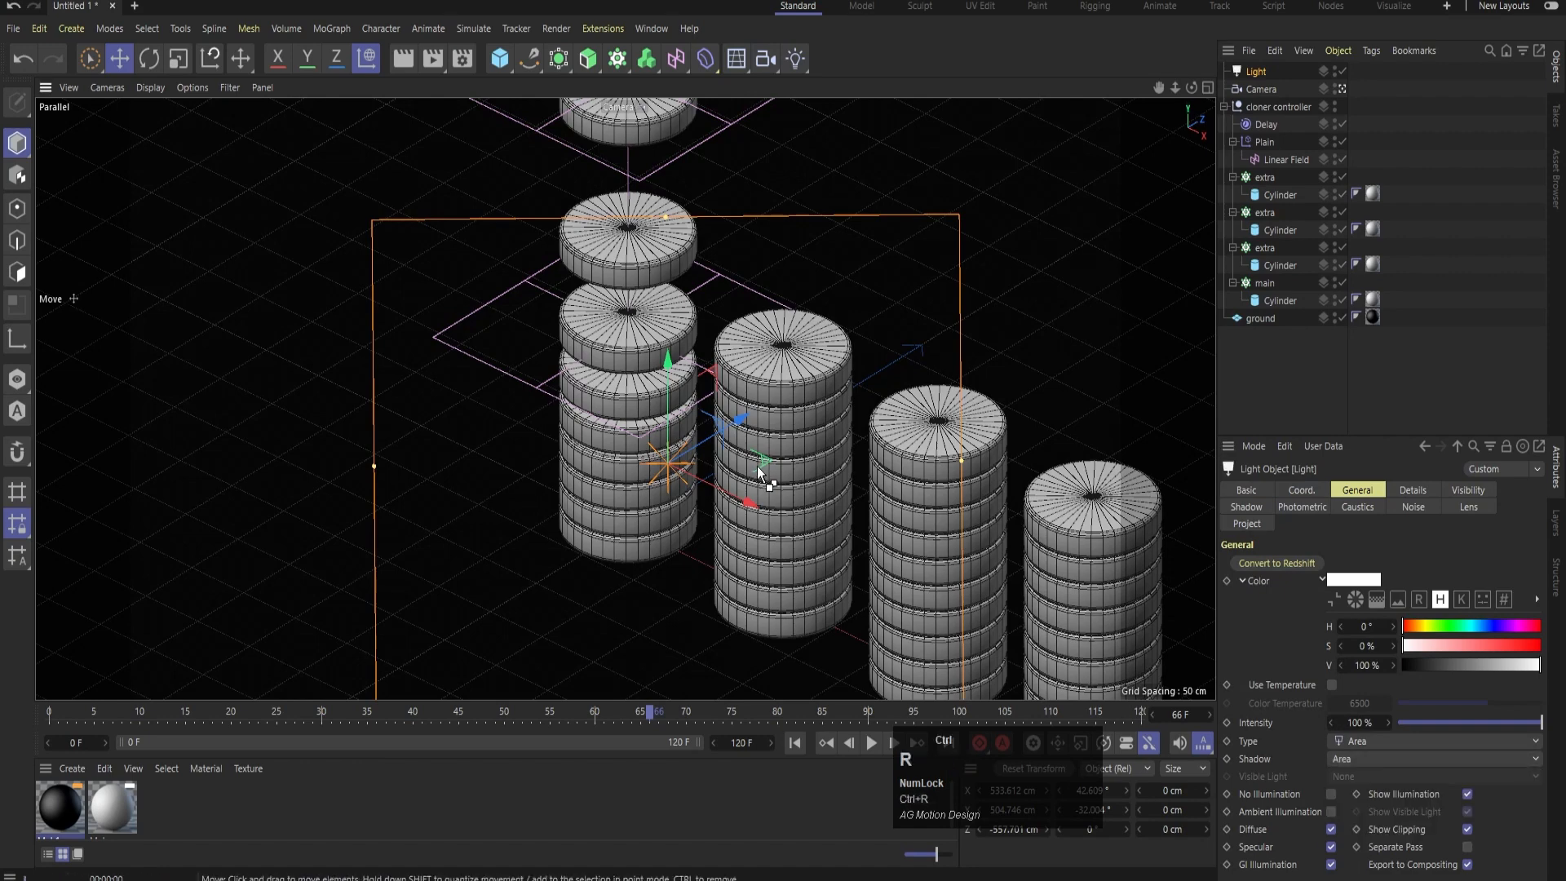
{"action": "key", "text": "ctrl+r"}
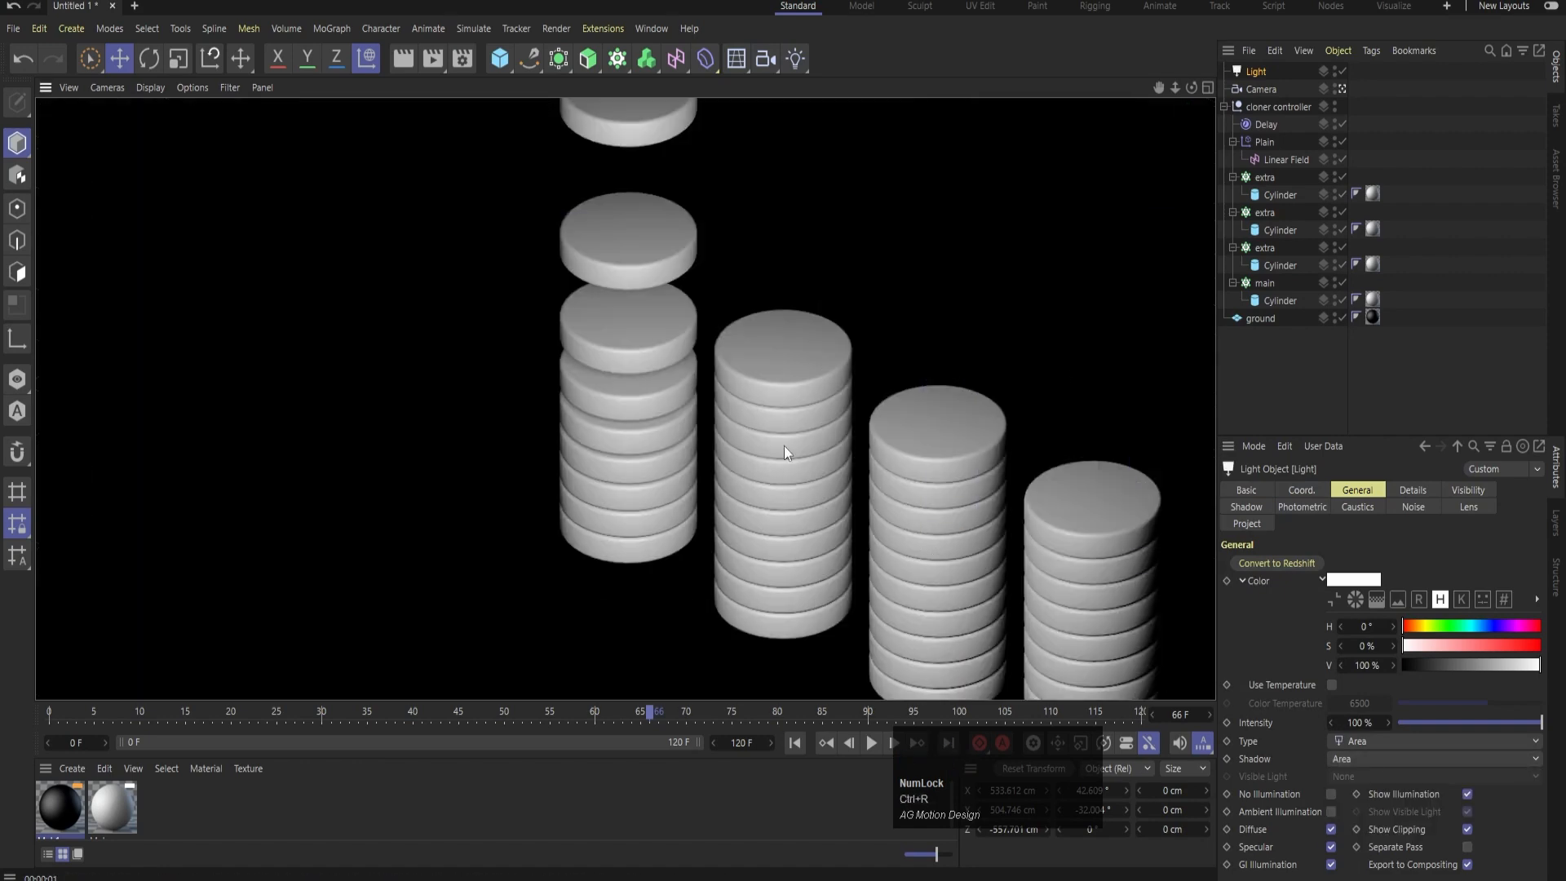
- Duplicate the area light along X in the Top view, placing the copy at about X -567 cm
{"action": "left_click", "coordinate": [1275, 333]}
{"action": "left_click", "coordinate": [1261, 319]}
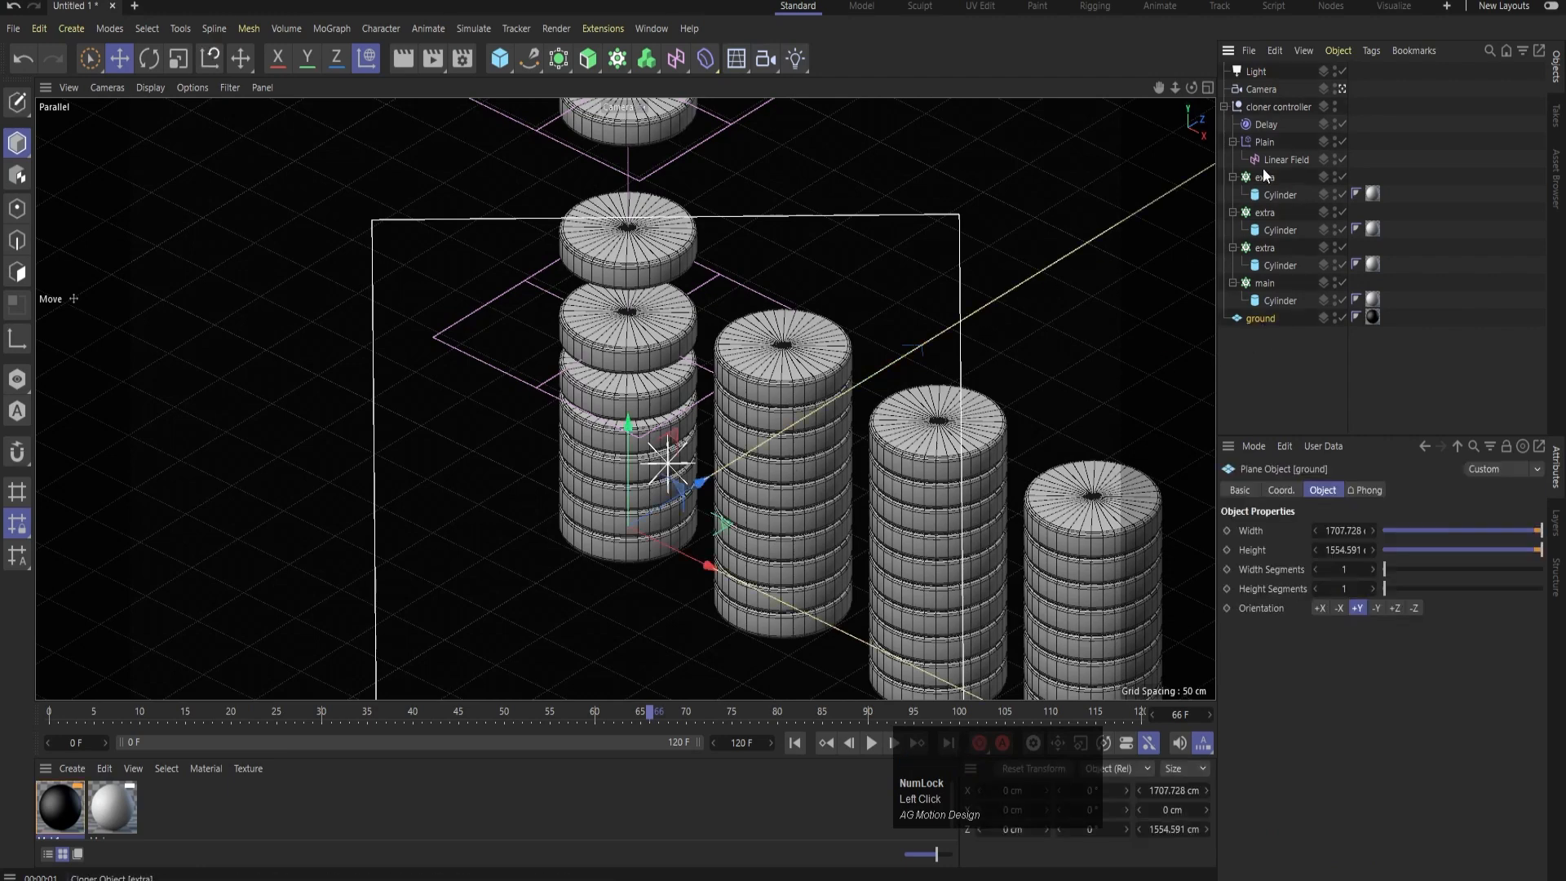
{"action": "left_click", "coordinate": [1252, 72]}
{"action": "middle_click", "coordinate": [973, 306]}
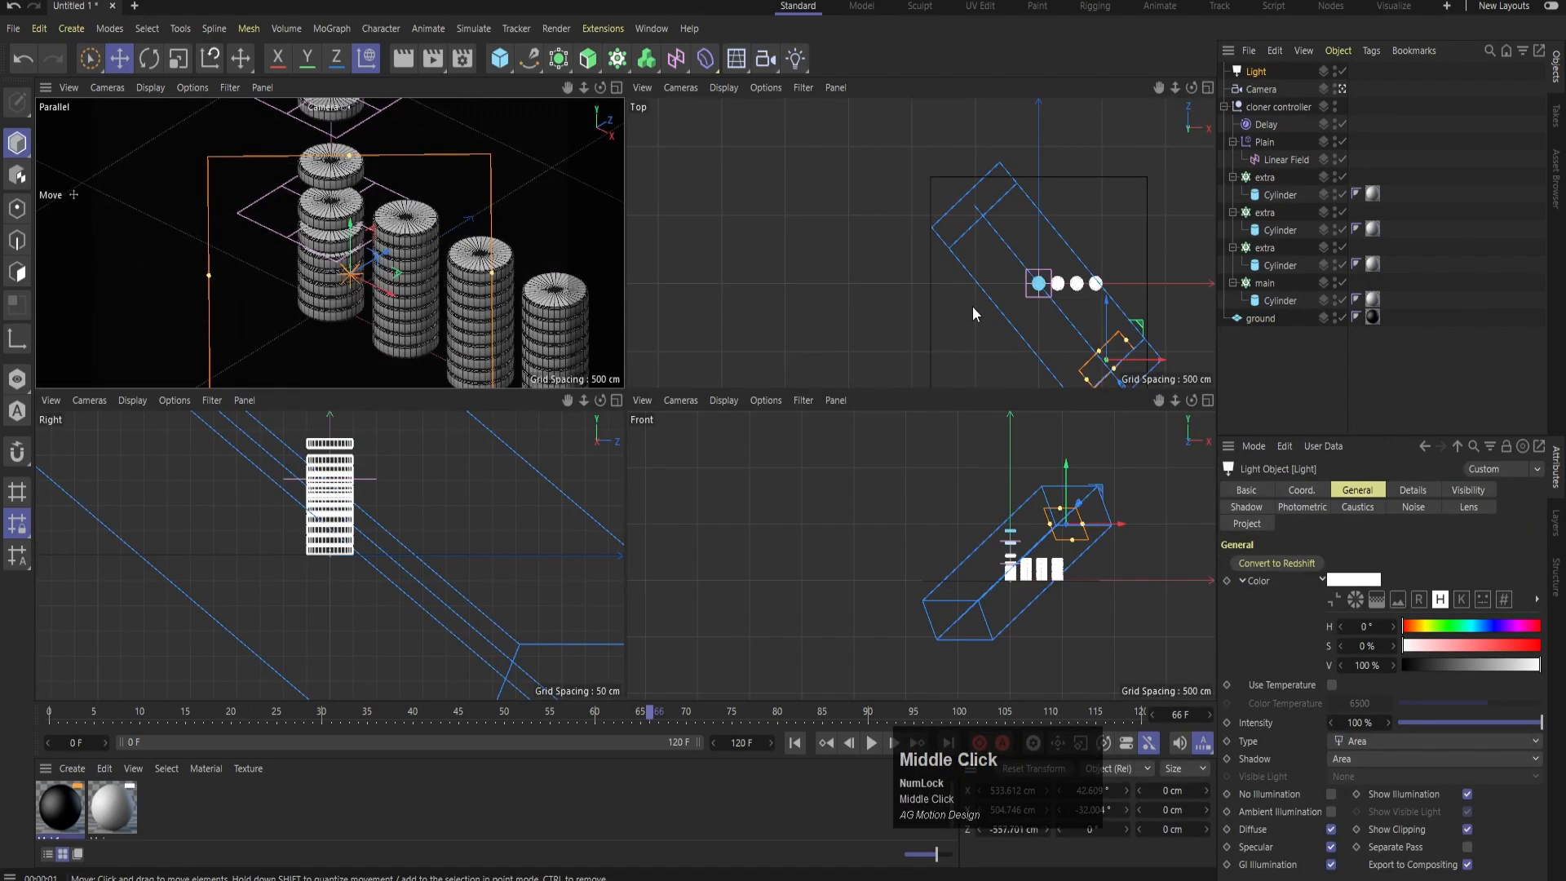
{"action": "middle_click", "coordinate": [972, 306]}
{"action": "left_click", "coordinate": [1118, 645], "text": "ctrl"}
{"action": "left_click_drag", "start_coordinate": [1118, 645], "coordinate": [829, 645], "text": "ctrl"}
- Rotate the duplicated light to about -47° heading so it faces the stacks, and render the camera view
{"action": "key", "text": "r"}
{"action": "key", "text": "w"}
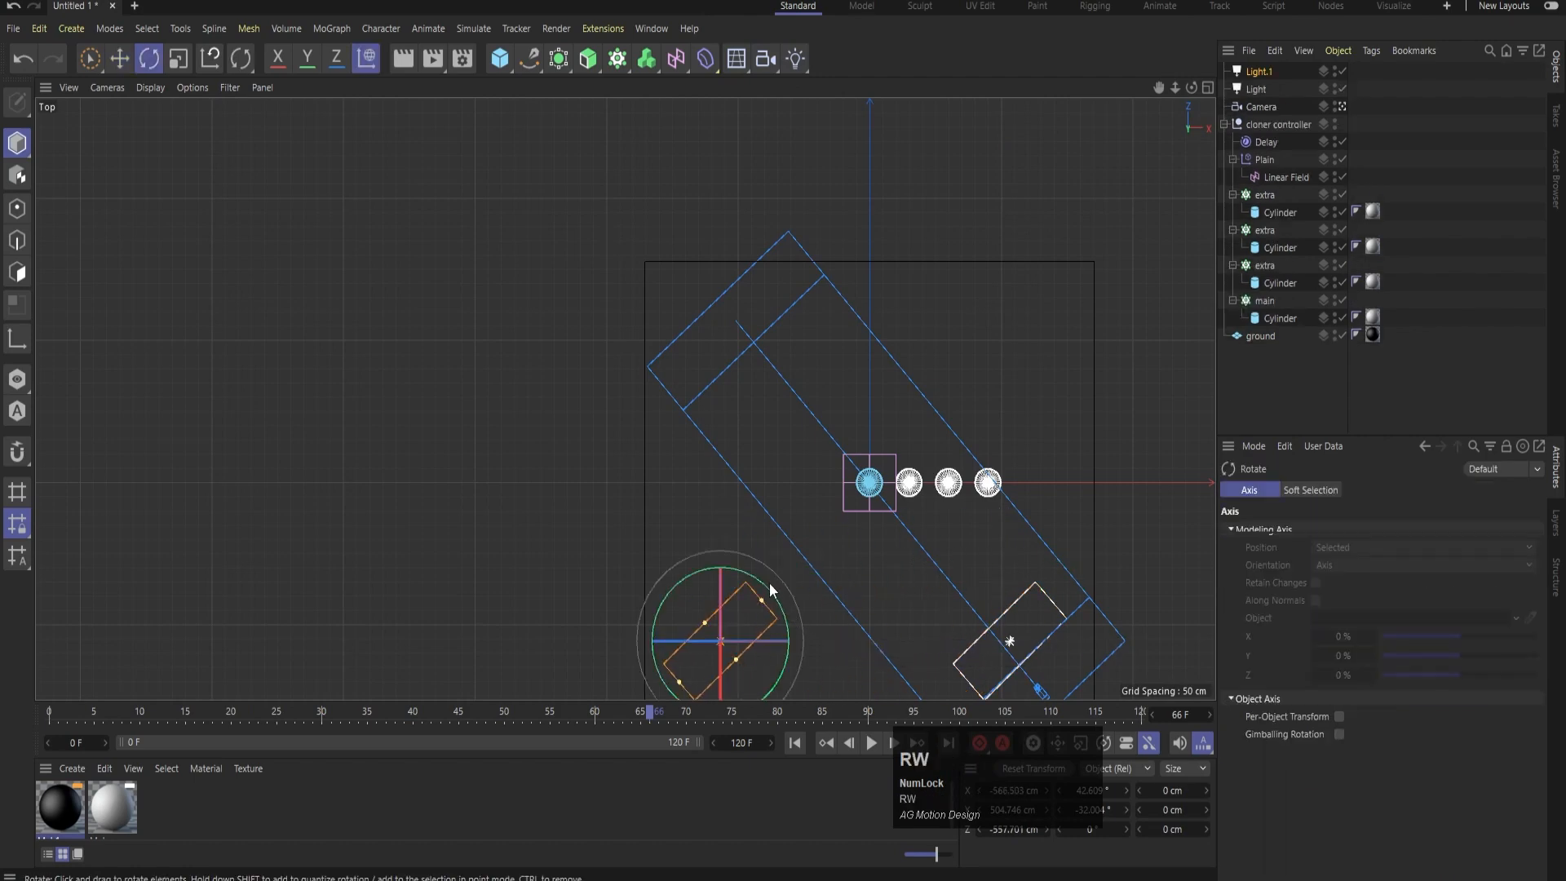
{"action": "left_click_drag", "start_coordinate": [772, 589], "coordinate": [776, 687]}
{"action": "middle_click", "coordinate": [942, 409]}
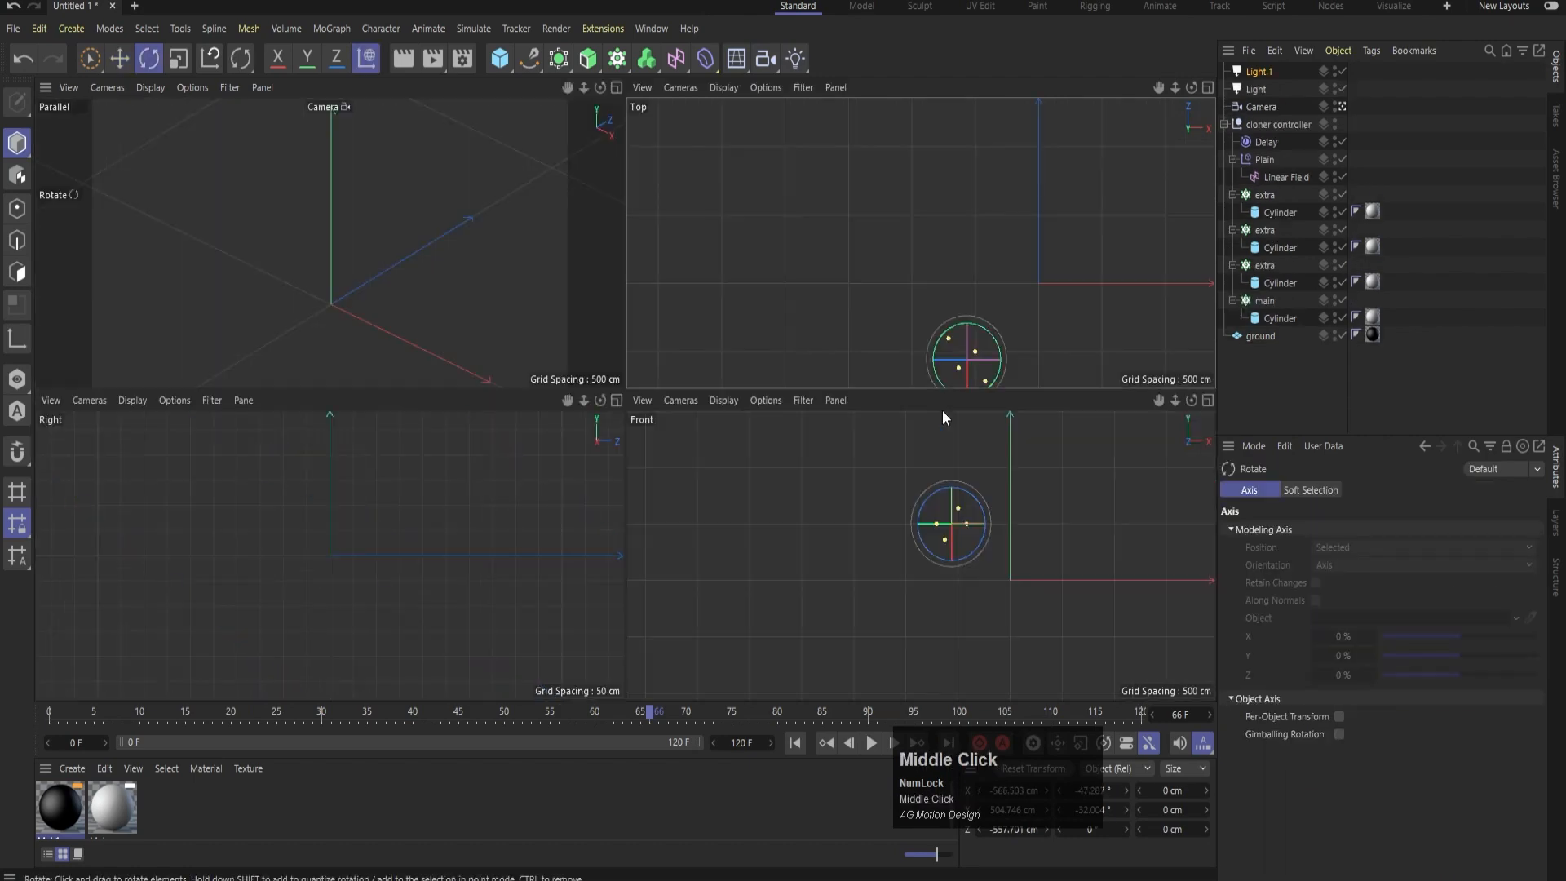
{"action": "middle_click", "coordinate": [364, 272]}
{"action": "key", "text": "ctrl+r"}
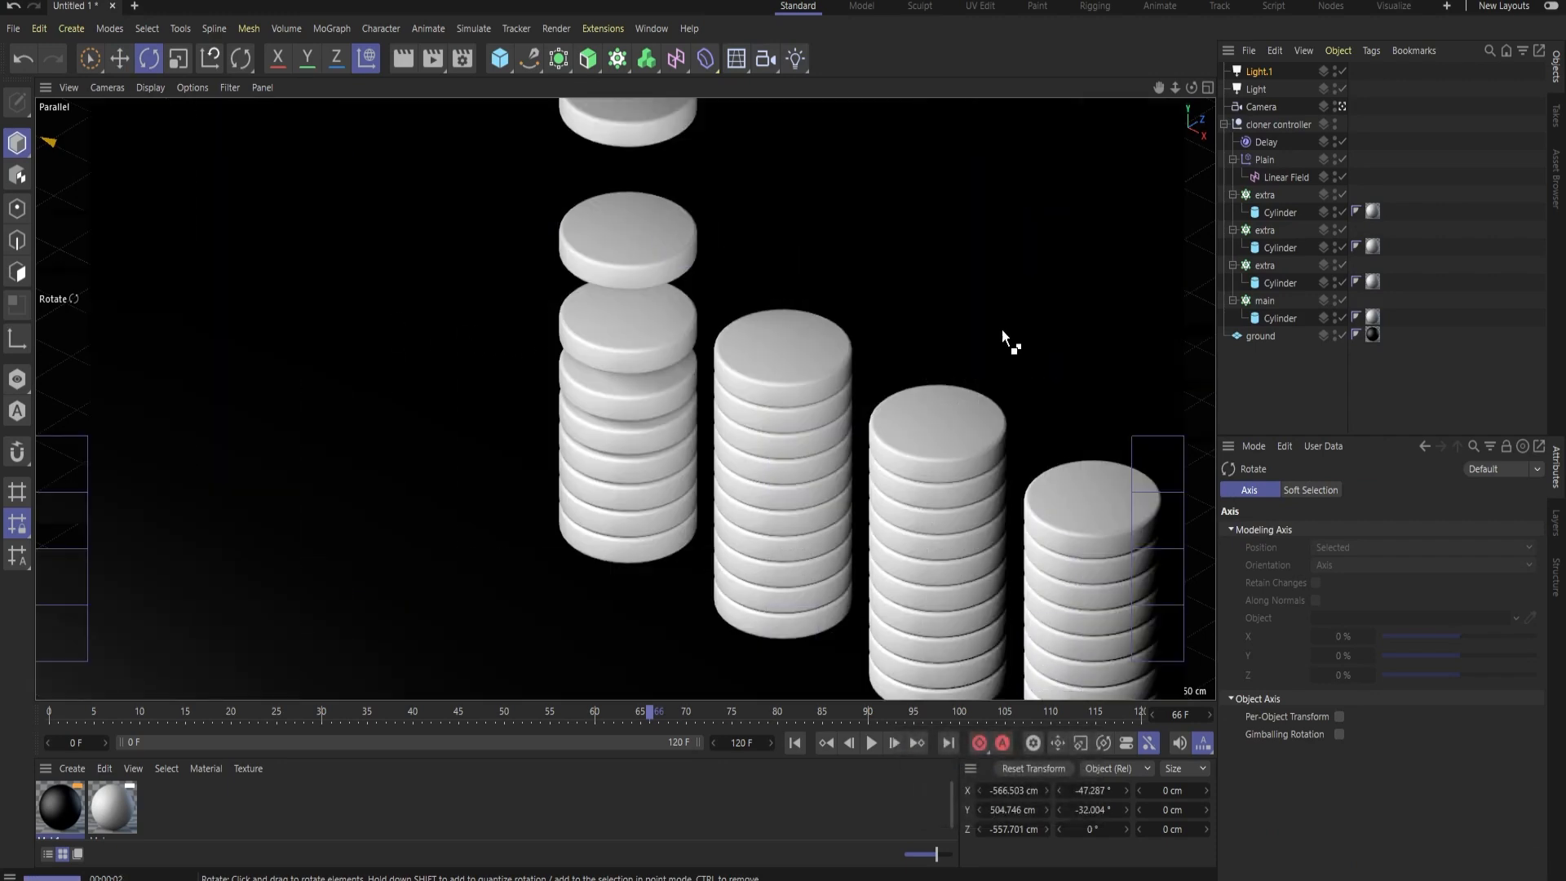
- Bring both area lights slightly closer, then duplicate the pair to the opposite side of the stacks, rotated about 180°
{"action": "middle_click", "coordinate": [758, 354]}
{"action": "middle_click", "coordinate": [946, 278]}
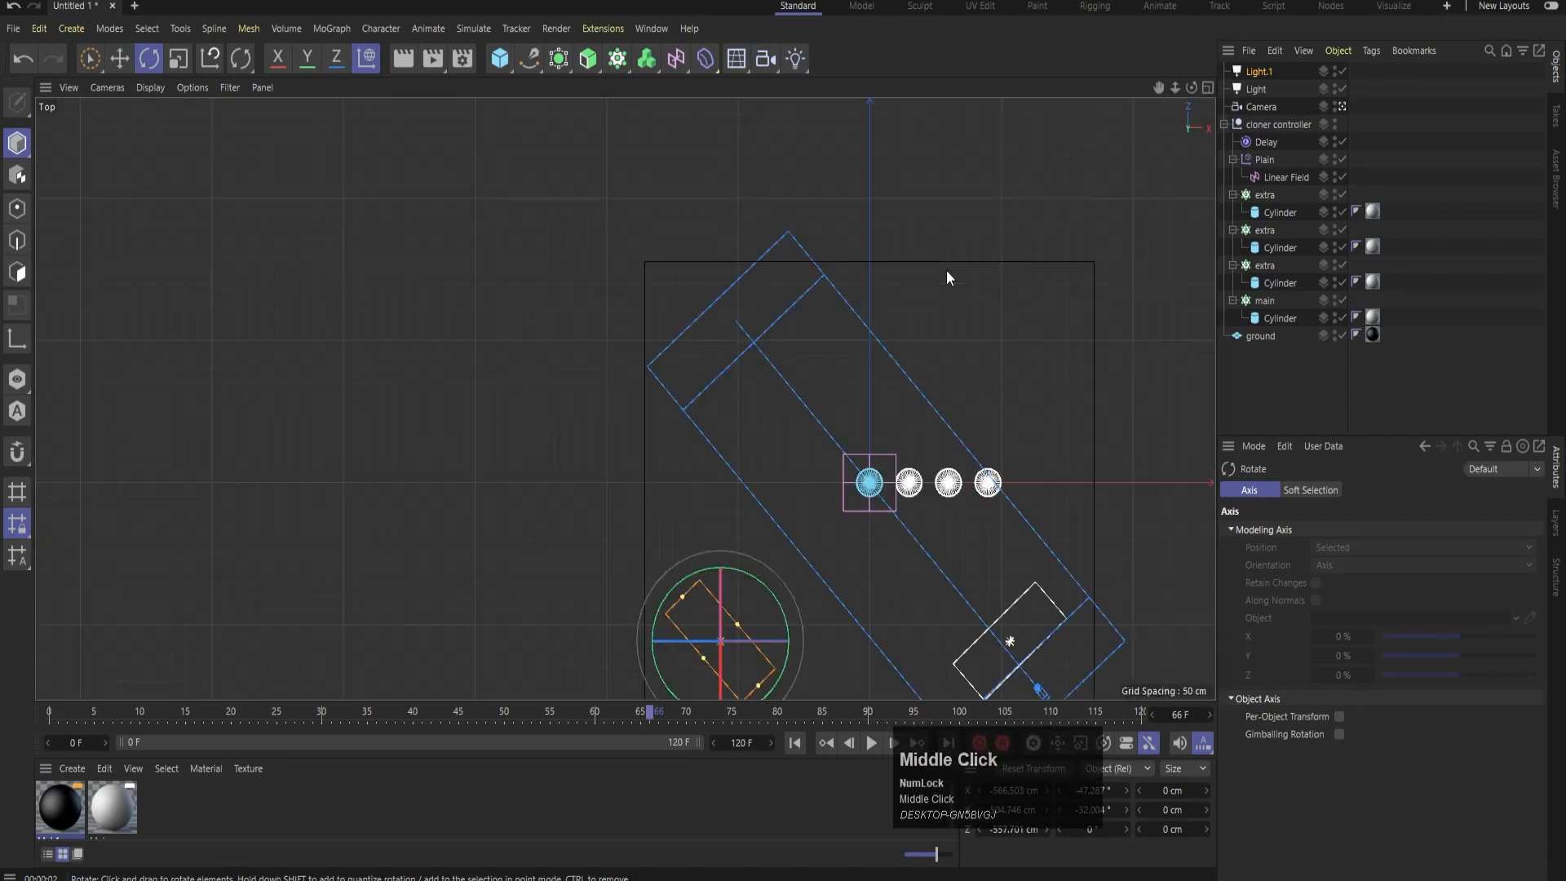
{"action": "left_click", "coordinate": [1255, 90]}
{"action": "key", "text": "e"}
{"action": "left_click", "coordinate": [1255, 75]}
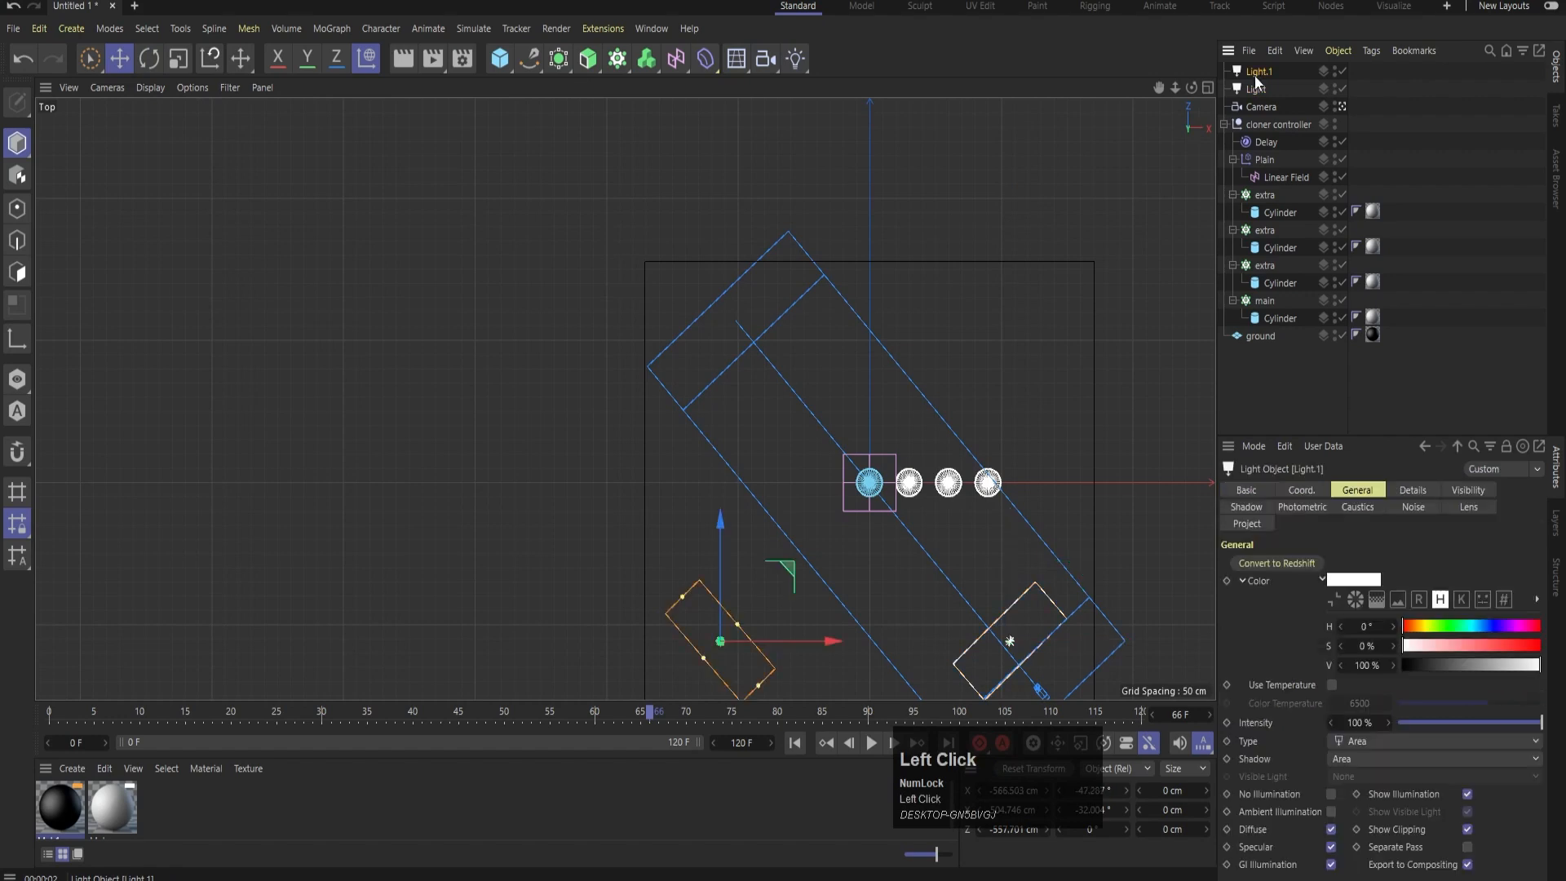
{"action": "left_click", "coordinate": [1255, 90], "text": "shift"}
{"action": "left_click_drag", "start_coordinate": [866, 519], "coordinate": [821, 422]}
{"action": "key", "text": "r"}
{"action": "key", "text": "e"}
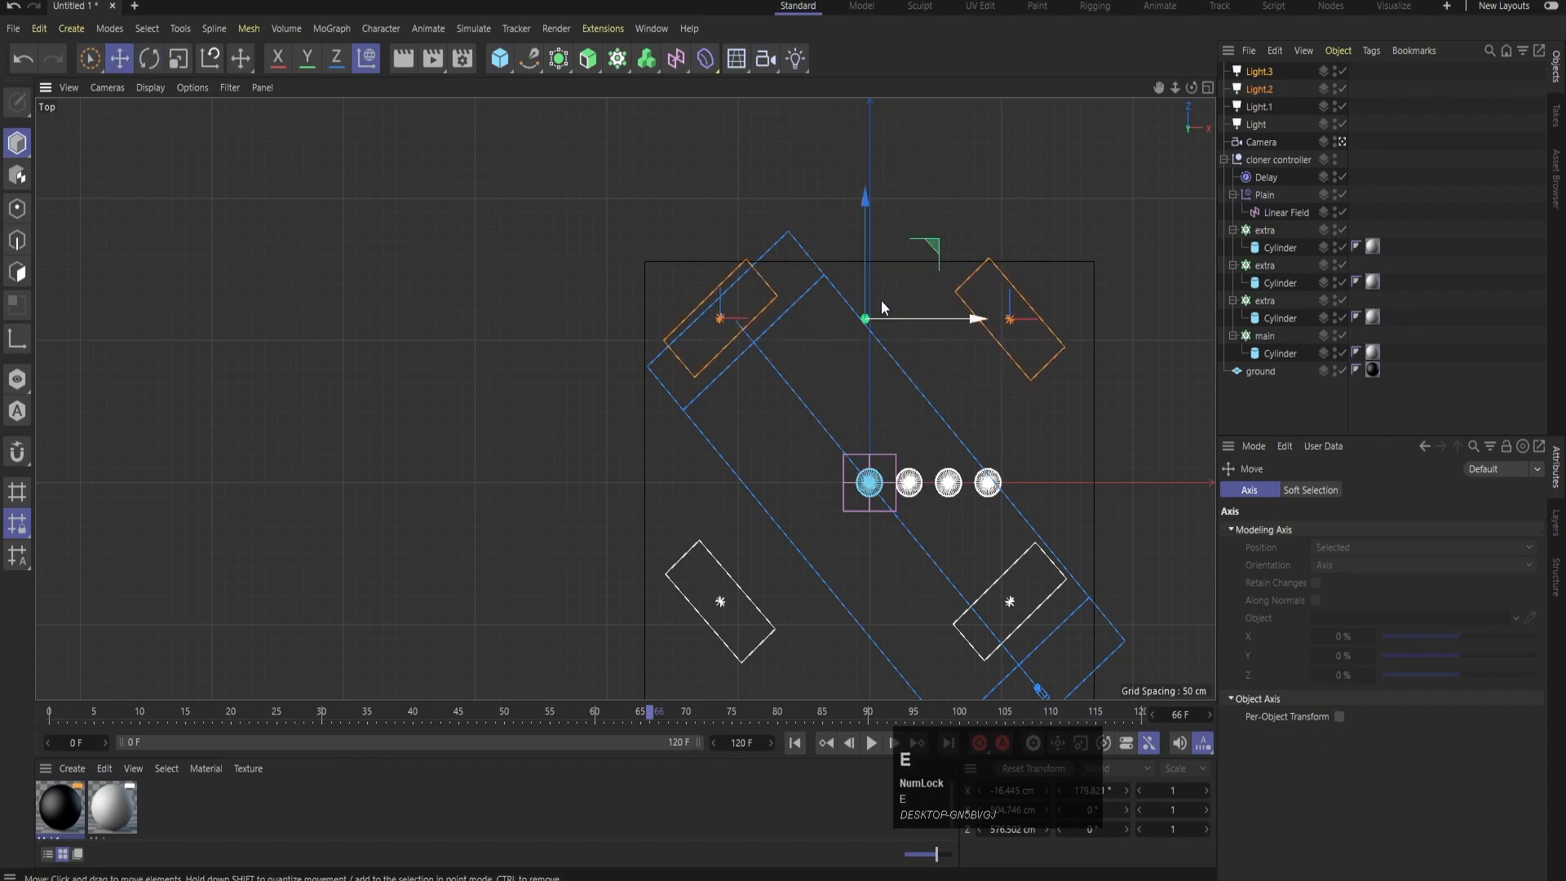
- Move the two duplicated lights closer to the stacks, to about Z 356 cm, and render the camera view
{"action": "left_click_drag", "start_coordinate": [867, 213], "coordinate": [909, 339]}
{"action": "middle_click", "coordinate": [909, 340]}
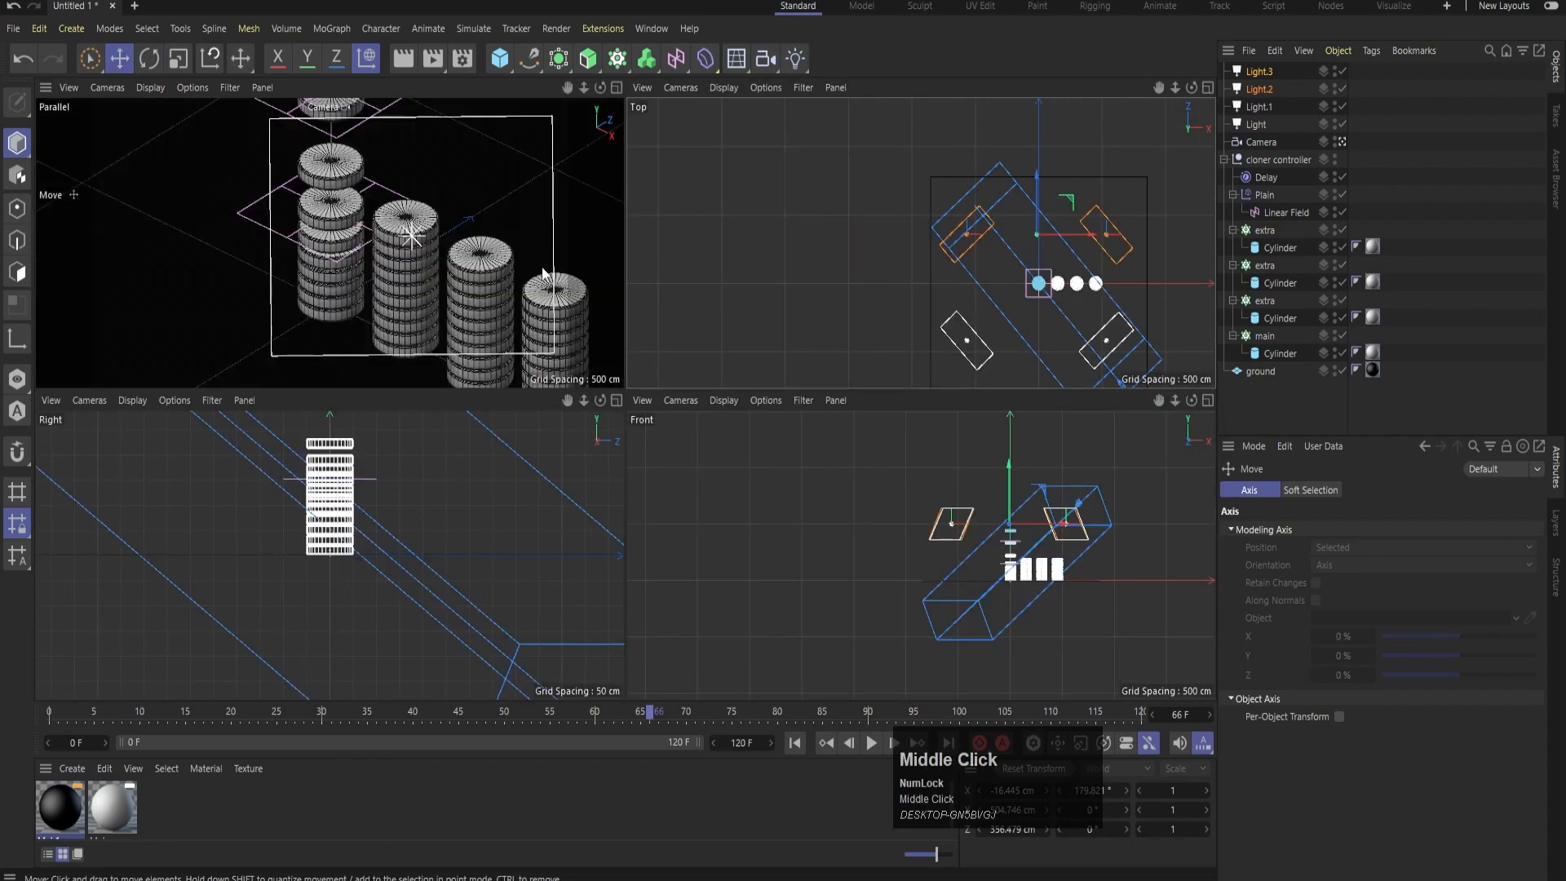
{"action": "middle_click", "coordinate": [382, 272]}
{"action": "key", "text": "ctrl+r"}
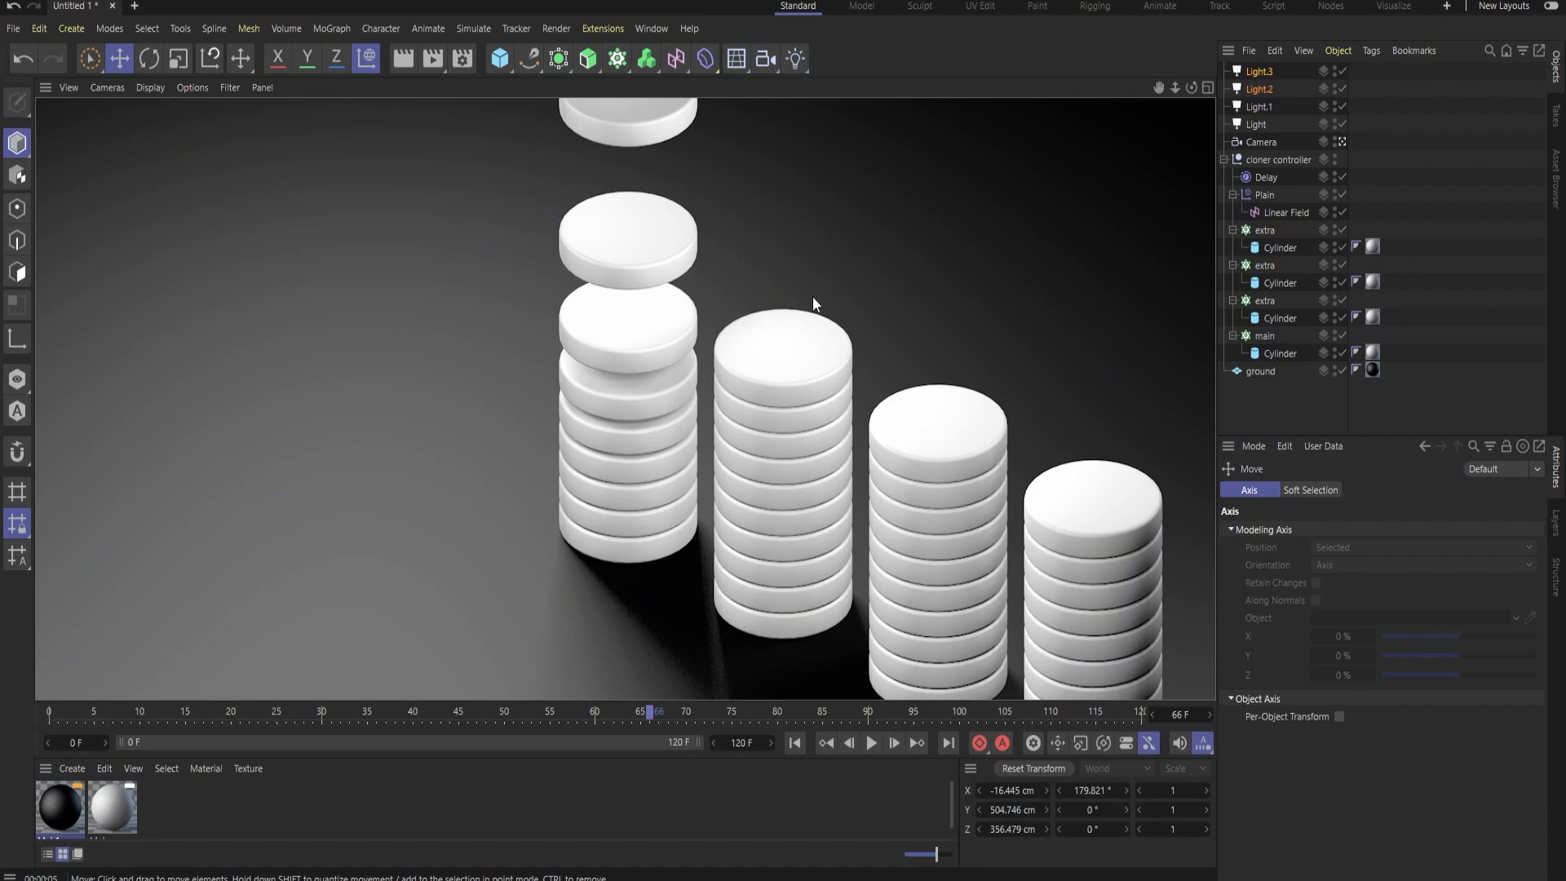
- Move the original area light closer to the stacks, to about X 273 cm, and render the camera view
{"action": "middle_click", "coordinate": [813, 296]}
{"action": "middle_click", "coordinate": [951, 223]}
{"action": "left_click", "coordinate": [1004, 600]}
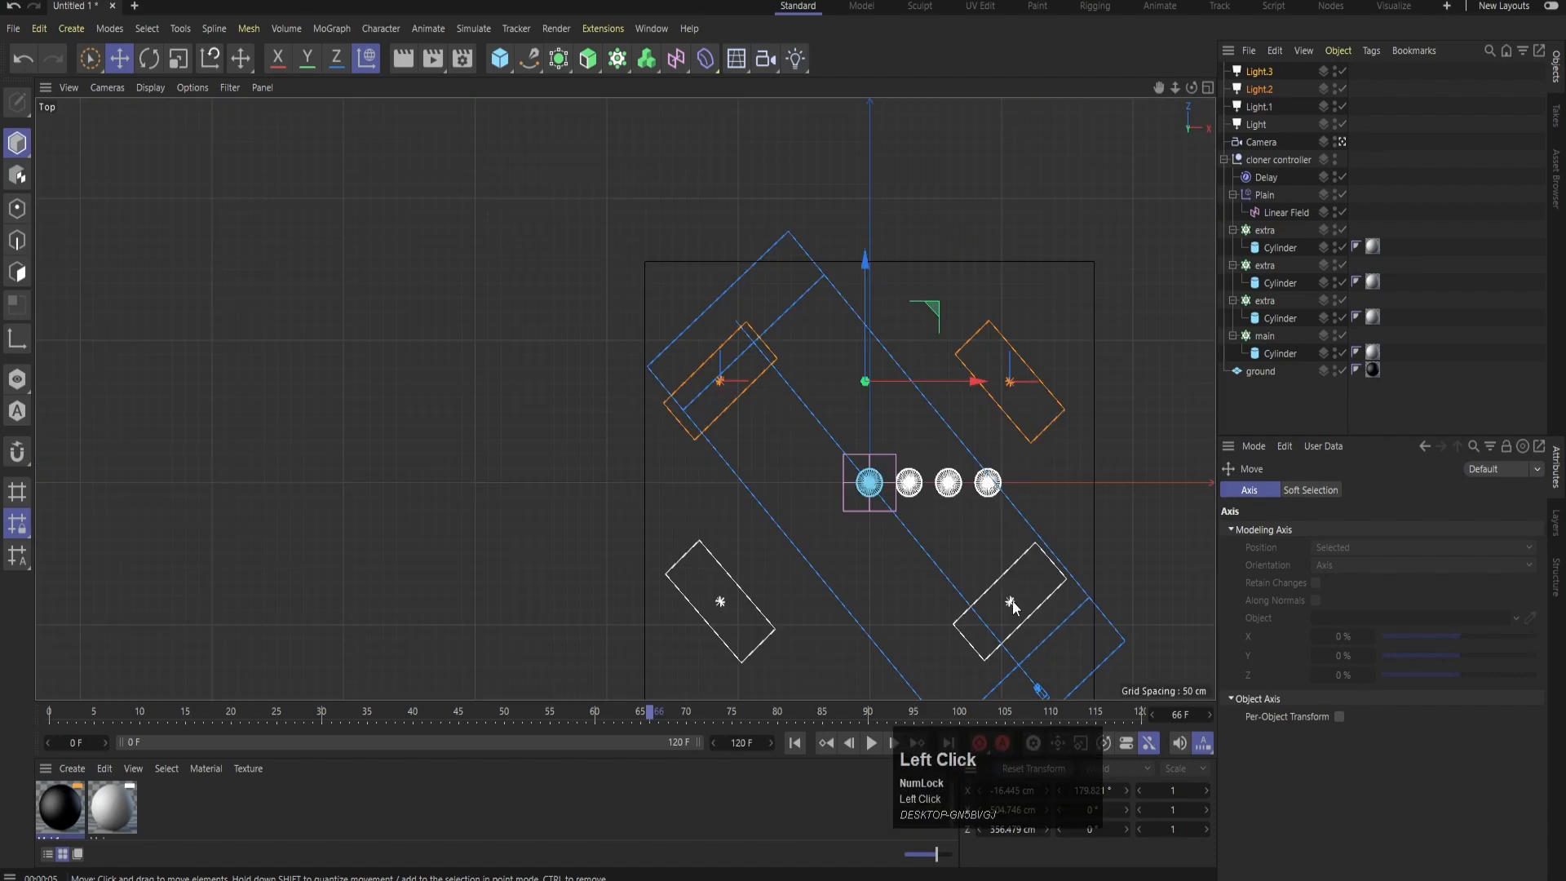
{"action": "left_click_drag", "start_coordinate": [1081, 537], "coordinate": [1005, 508]}
{"action": "middle_click", "coordinate": [977, 404]}
{"action": "middle_click", "coordinate": [390, 265]}
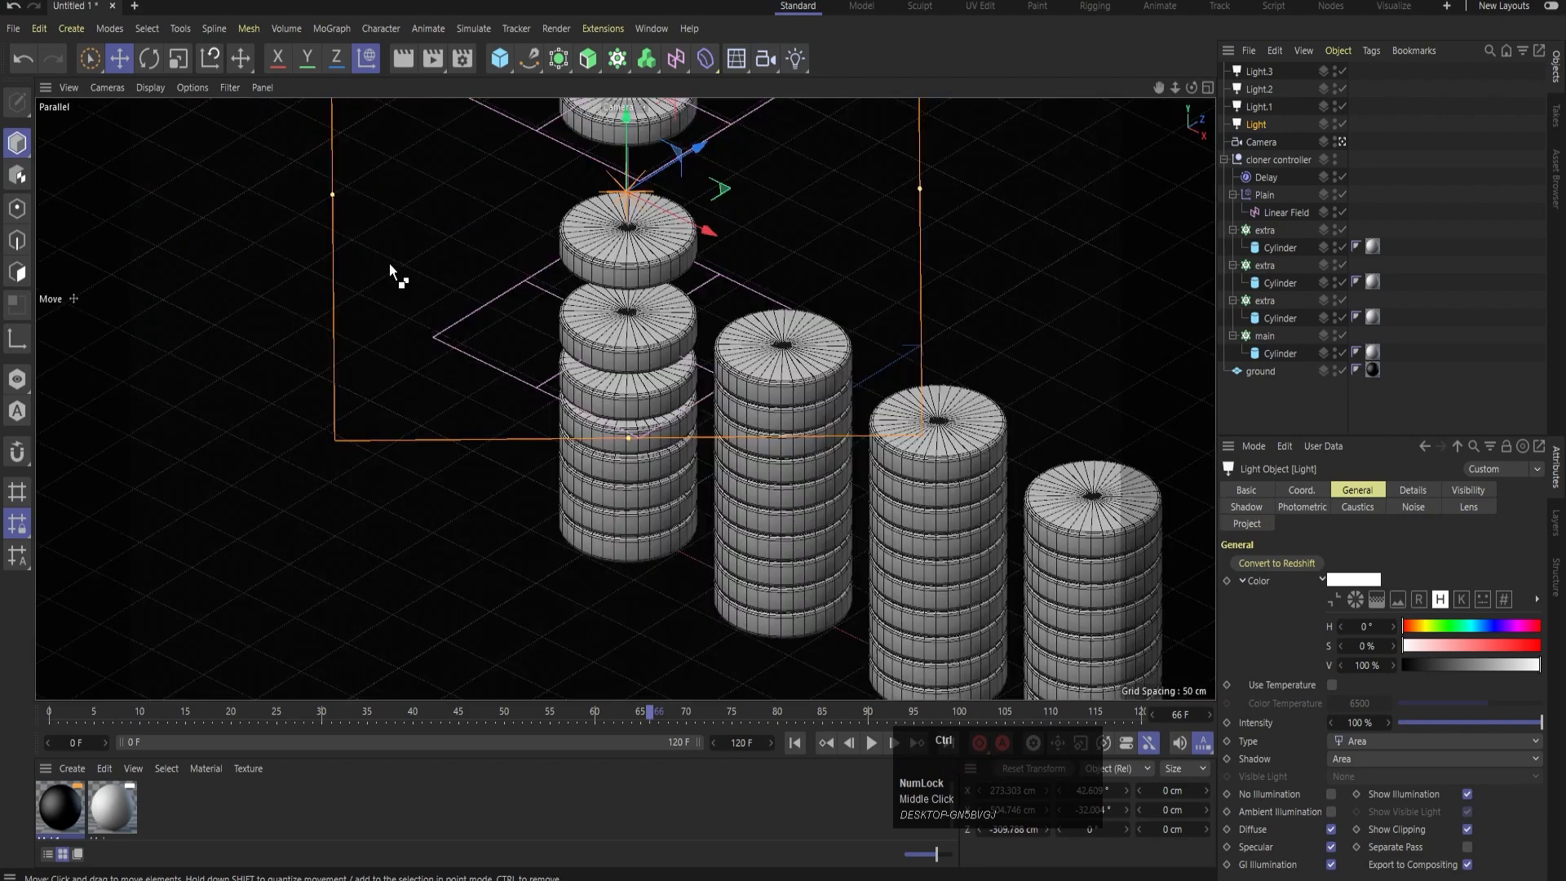
{"action": "key", "text": "ctrl+r"}
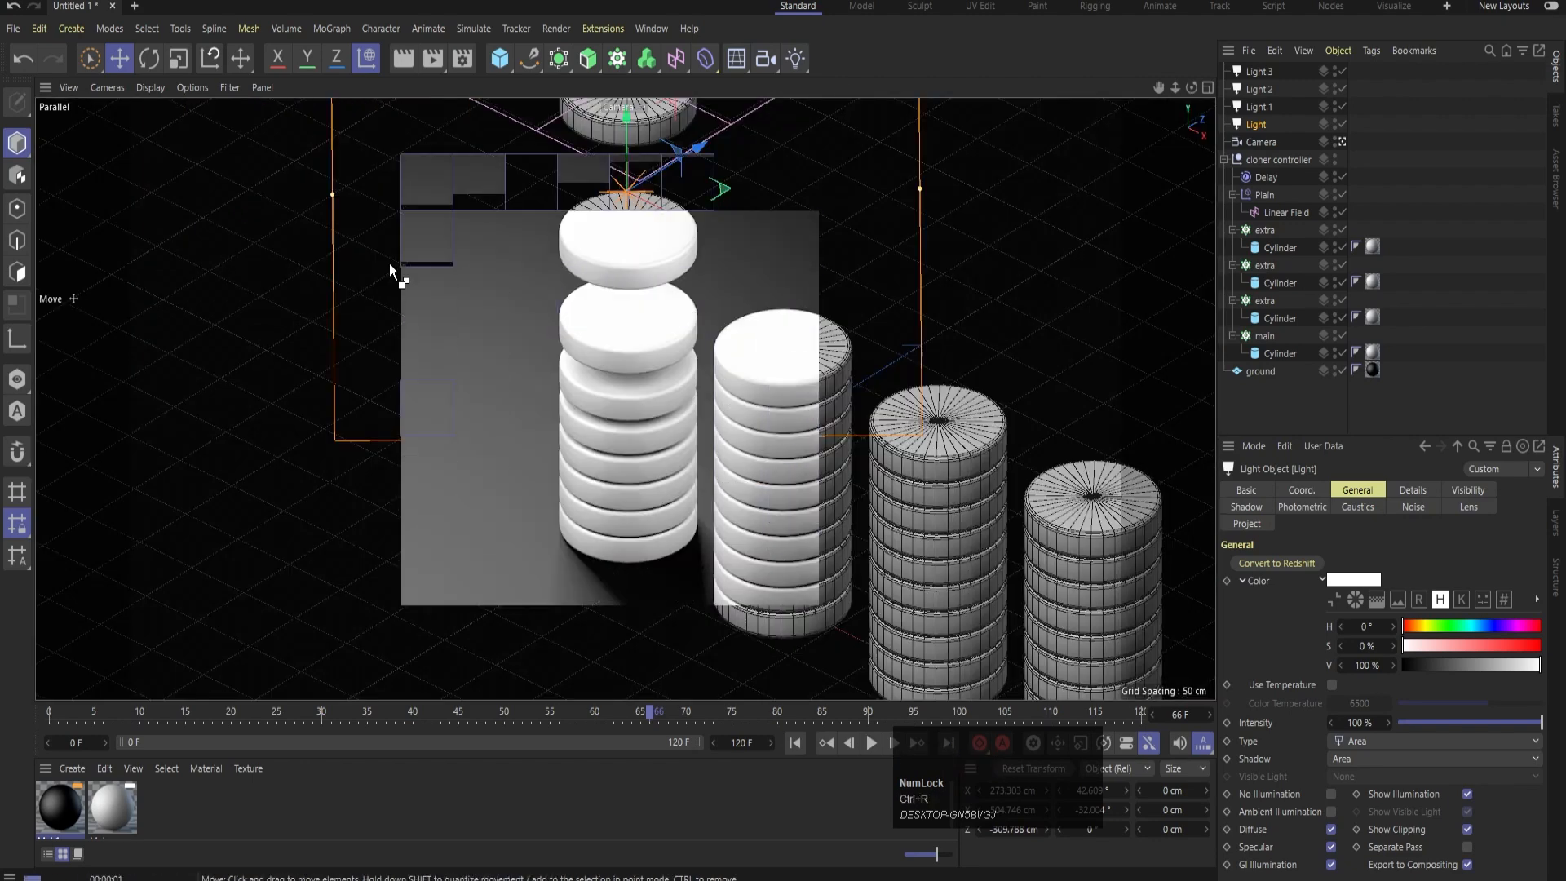
- Try rendering the camera view with the original area light deleted, and undo the deletion
{"action": "middle_click", "coordinate": [750, 425]}
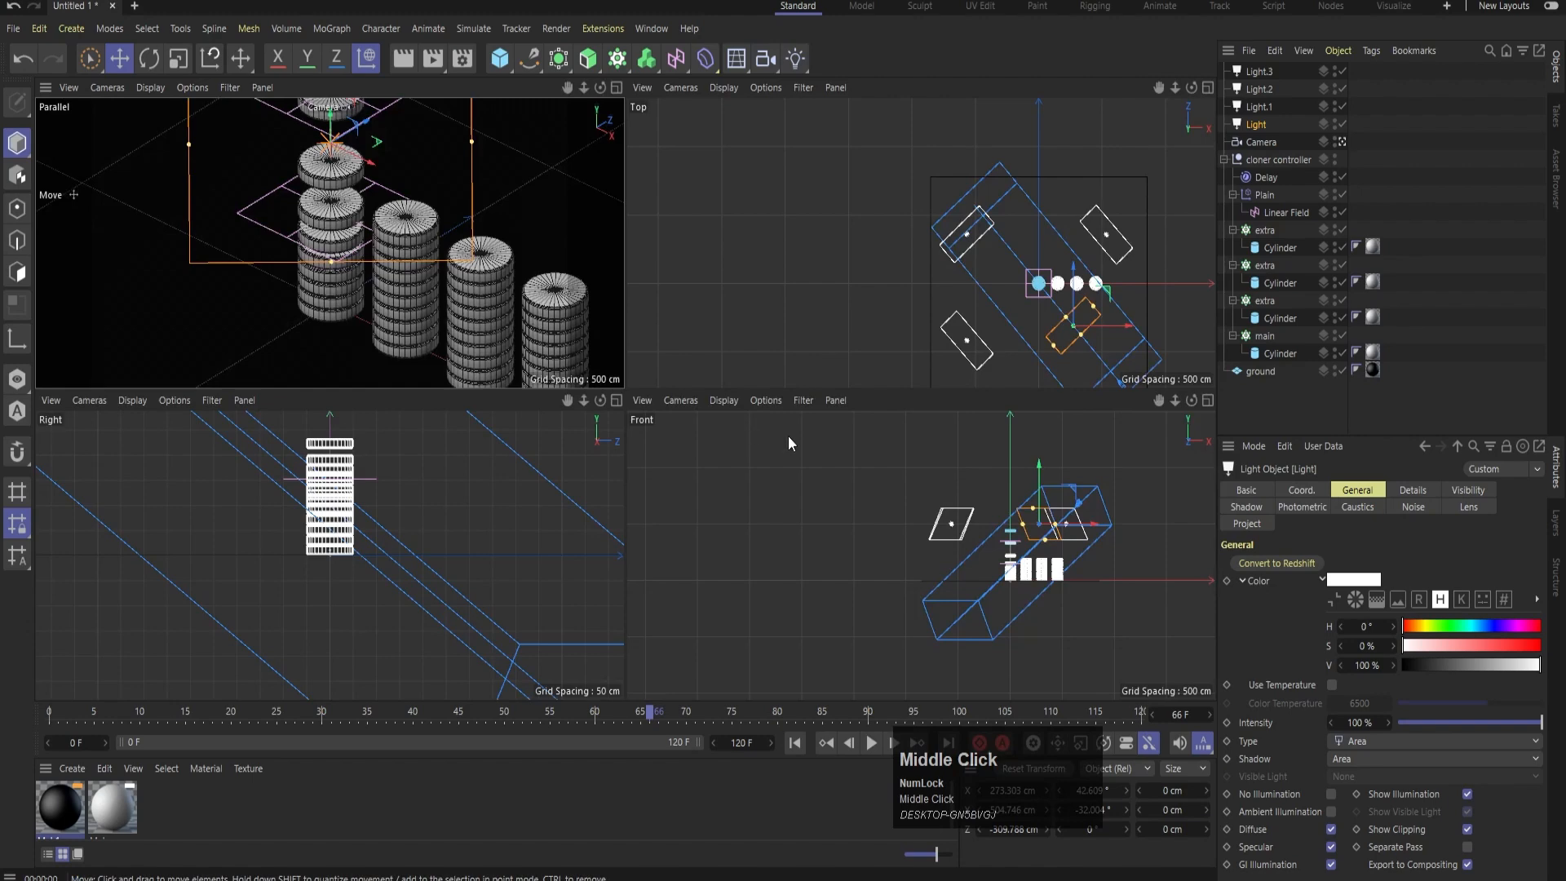
{"action": "middle_click", "coordinate": [471, 238]}
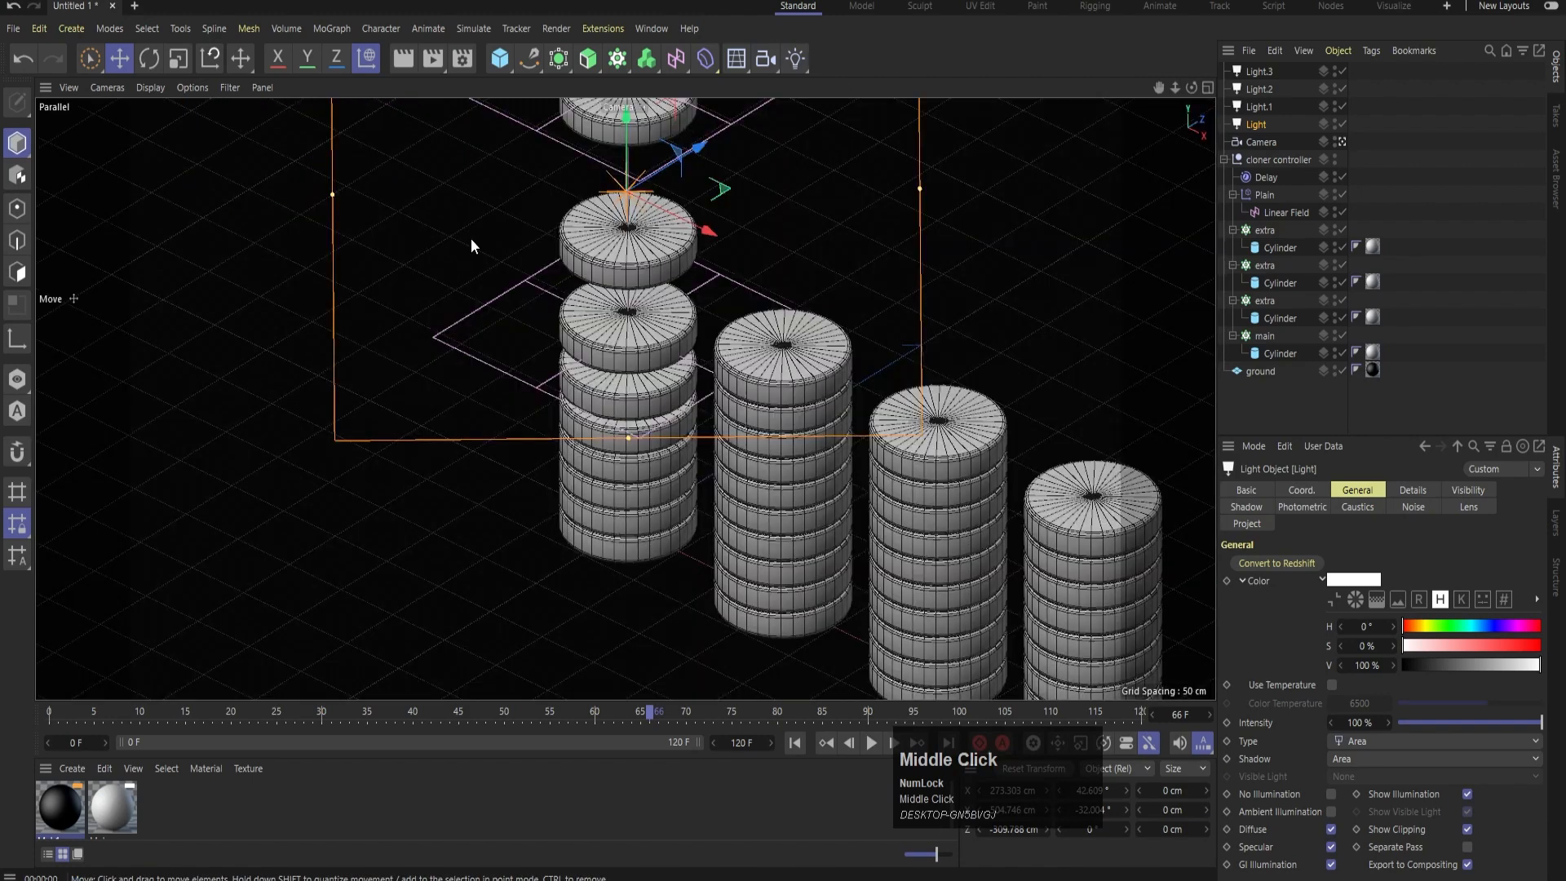
{"action": "key", "text": "Delete"}
{"action": "key", "text": "ctrl+r"}
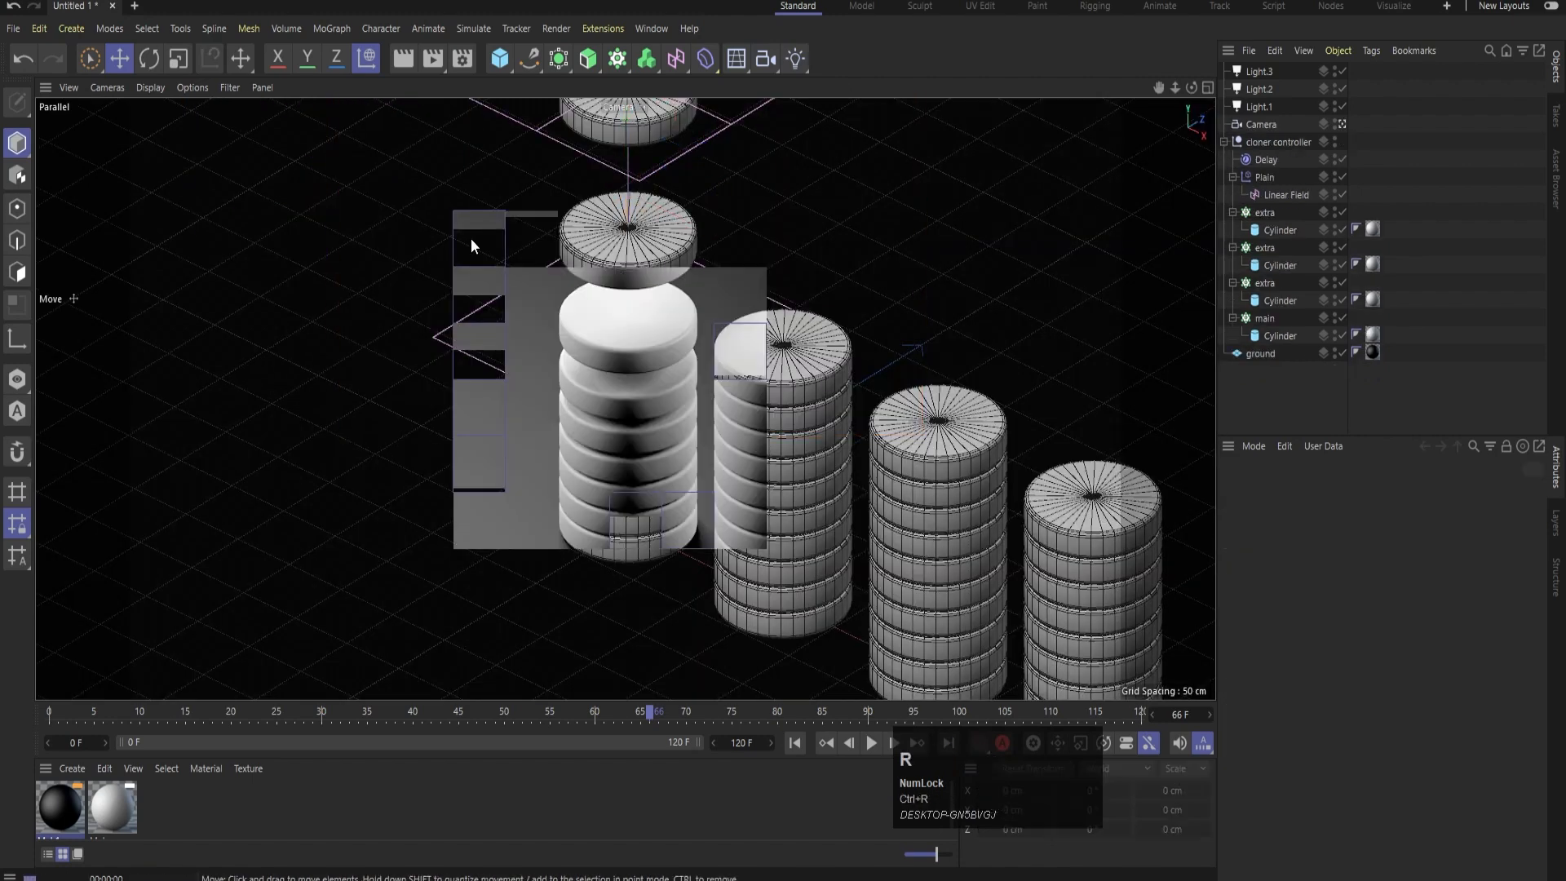
{"action": "key", "text": "ctrl+z"}
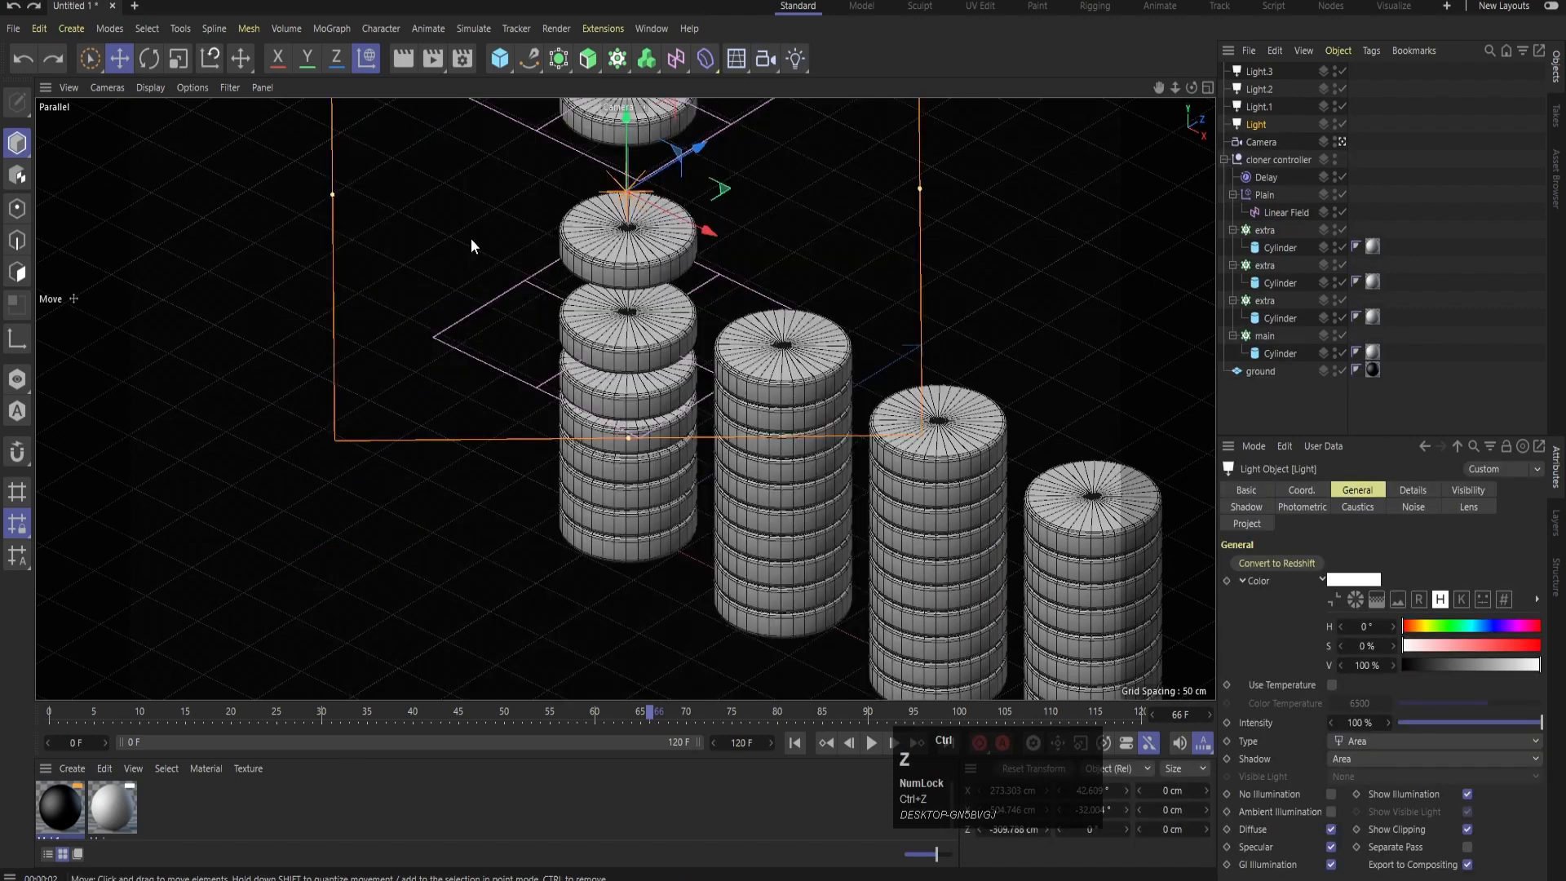
- Delete the far-side area light at negative X, render the camera view, and return the timeline to frame 0
{"action": "middle_click", "coordinate": [857, 330]}
{"action": "middle_click", "coordinate": [1020, 241]}
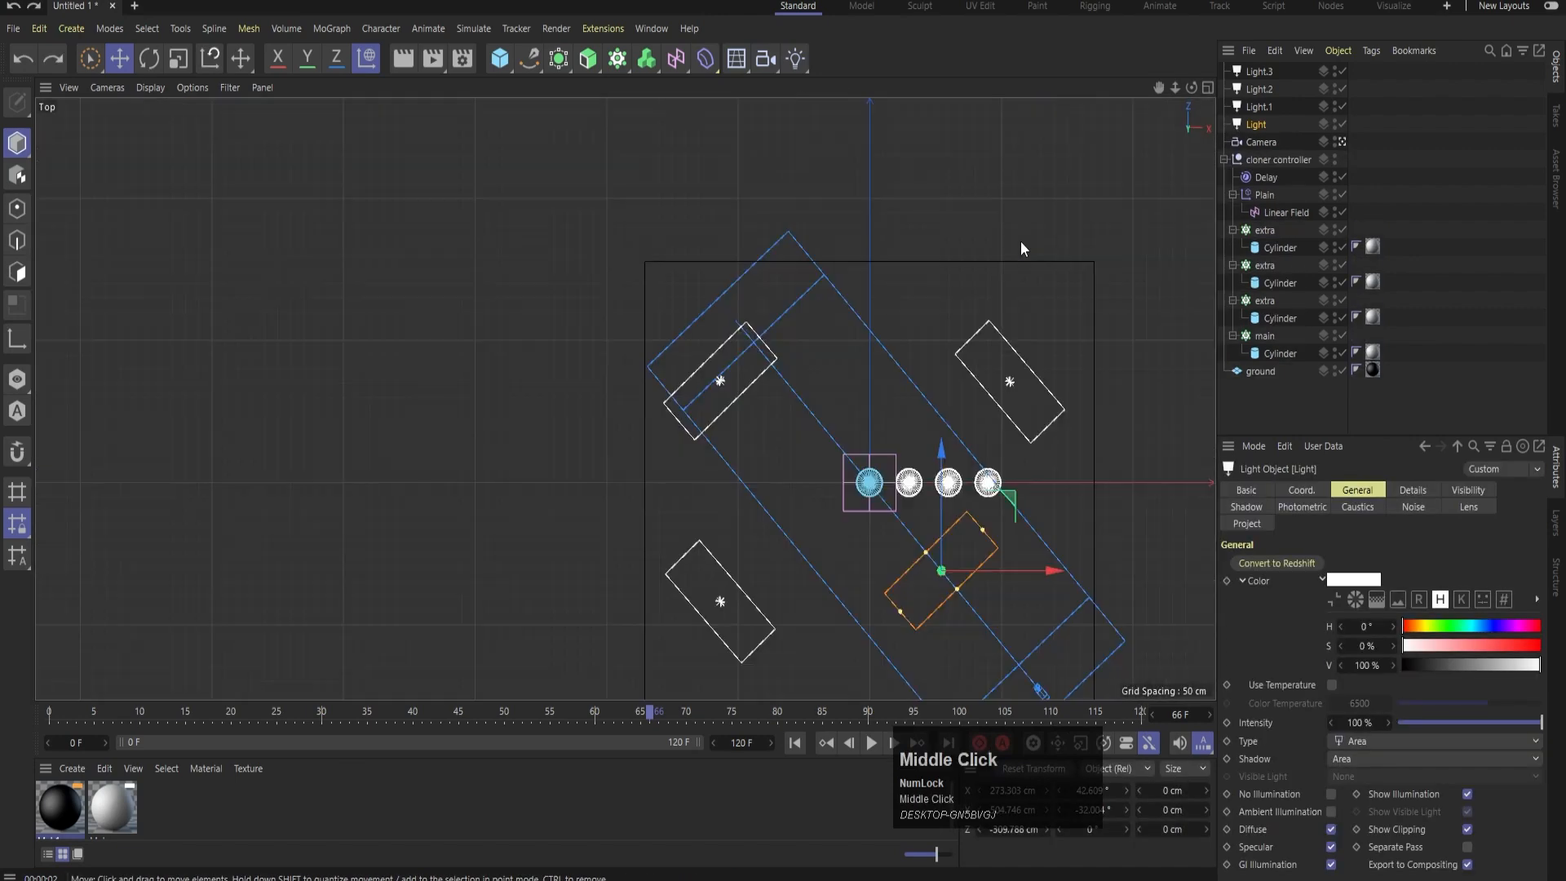
{"action": "left_click", "coordinate": [721, 384]}
{"action": "key", "text": "Delete"}
{"action": "middle_click", "coordinate": [834, 310]}
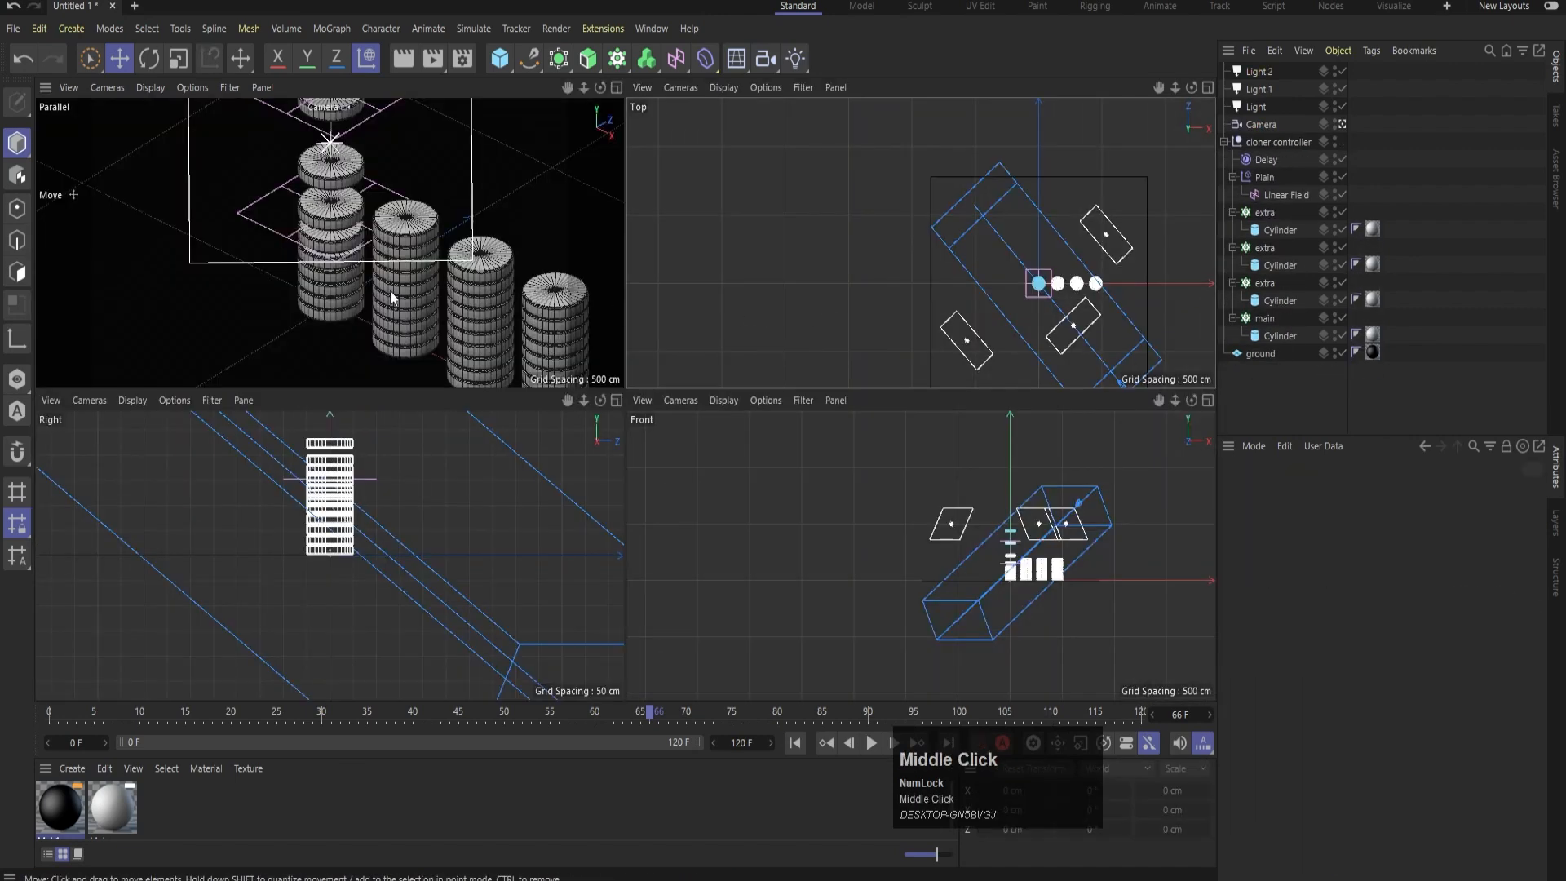
{"action": "middle_click", "coordinate": [390, 290]}
{"action": "key", "text": "ctrl+r"}
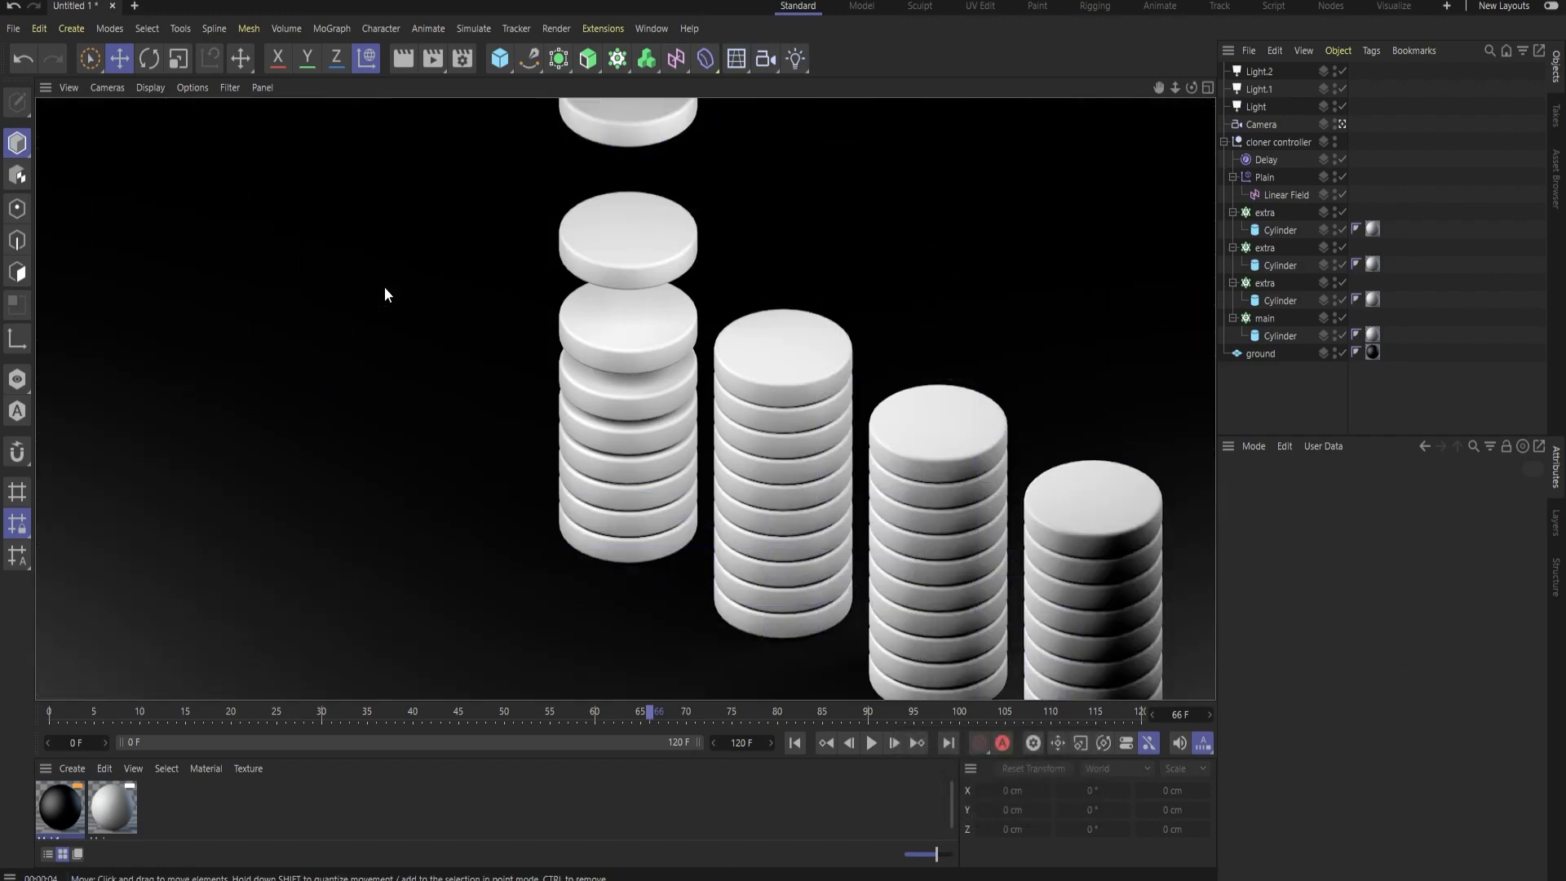
{"action": "key", "text": "ctrl"}
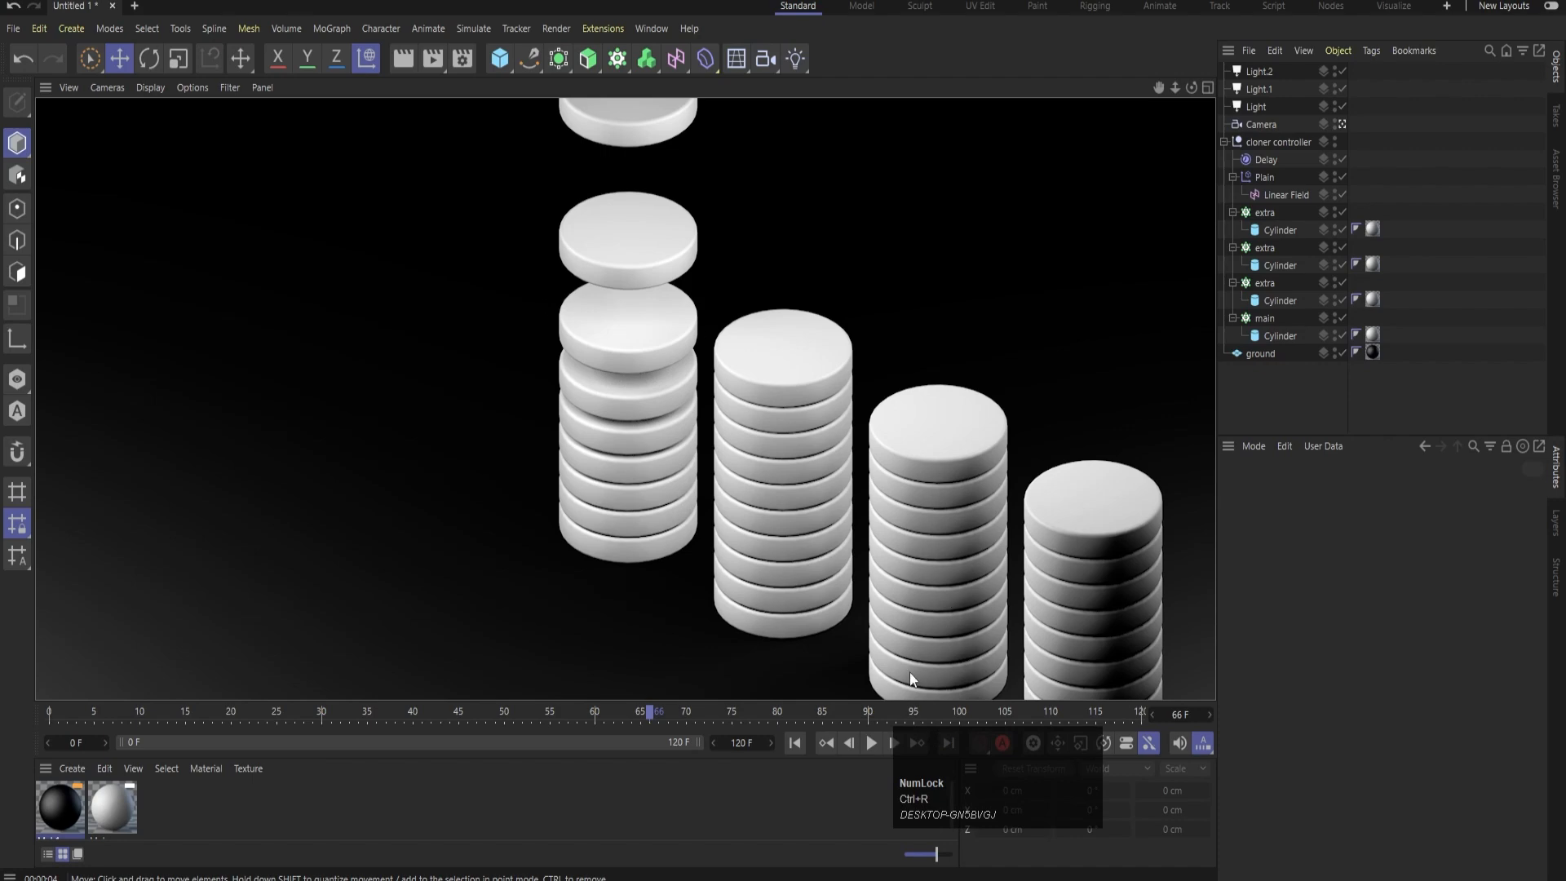
{"action": "left_click", "coordinate": [792, 744]}
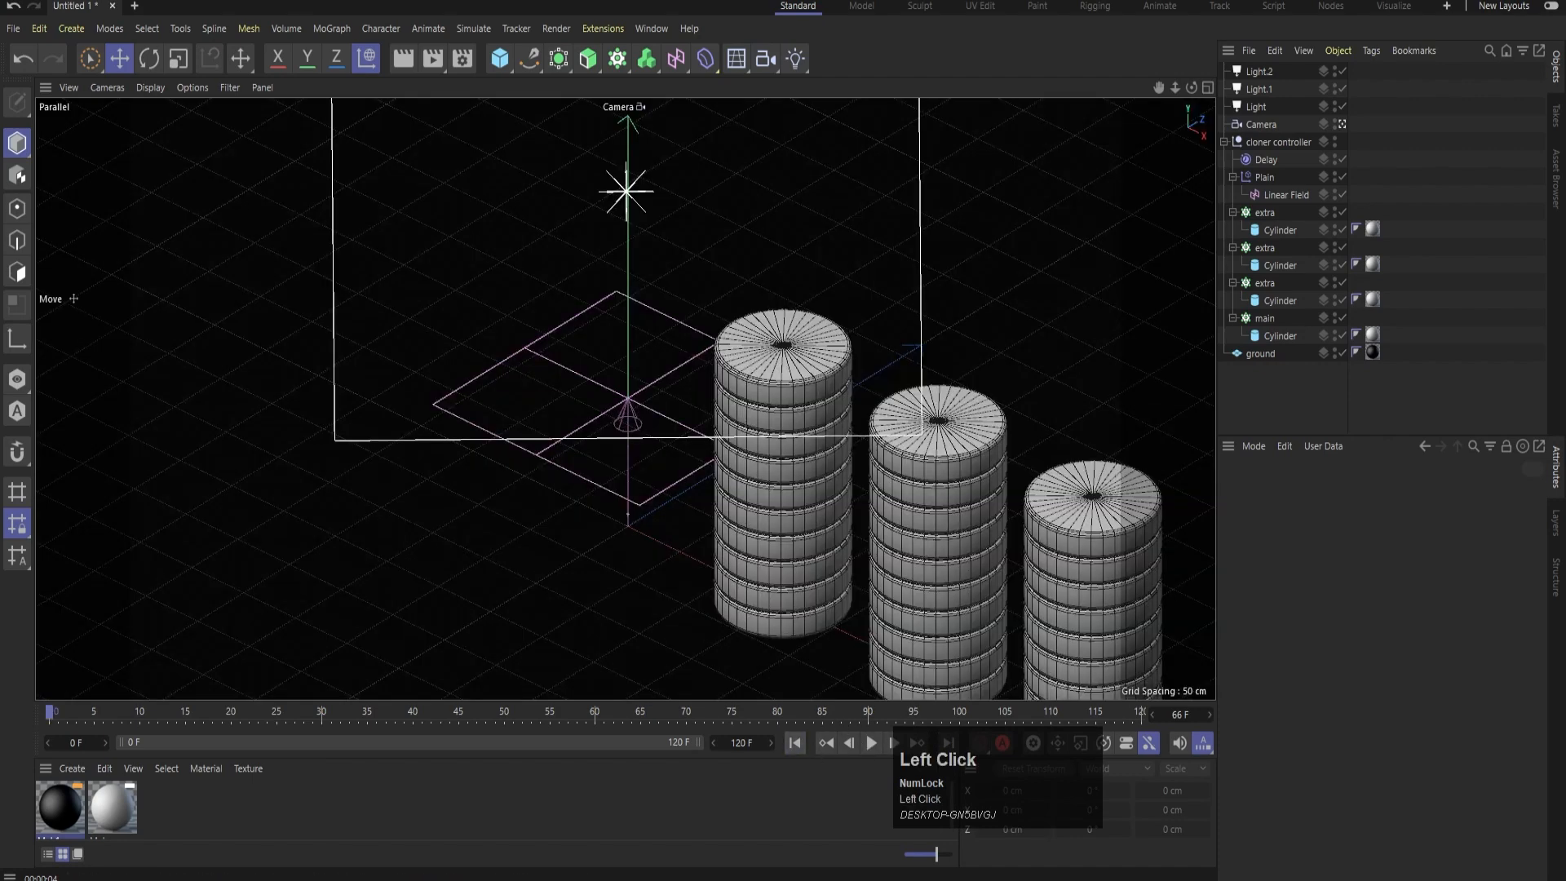
- Set the ground material's color to orange, RGB 255, 150, 0, and render the camera view
{"action": "double_click", "coordinate": [52, 803]}
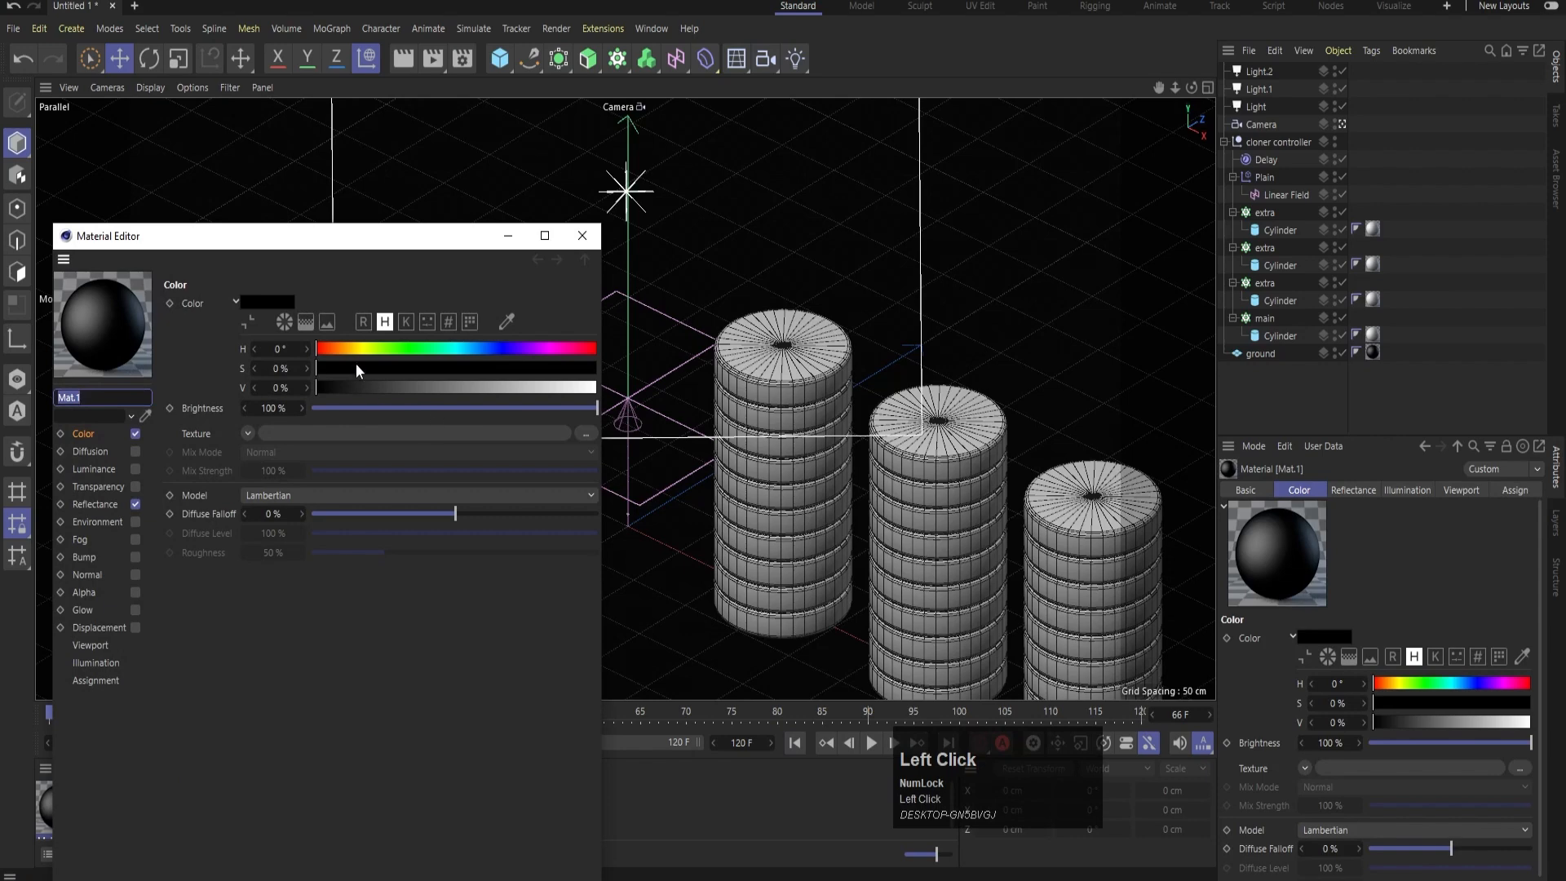
{"action": "left_click", "coordinate": [363, 323]}
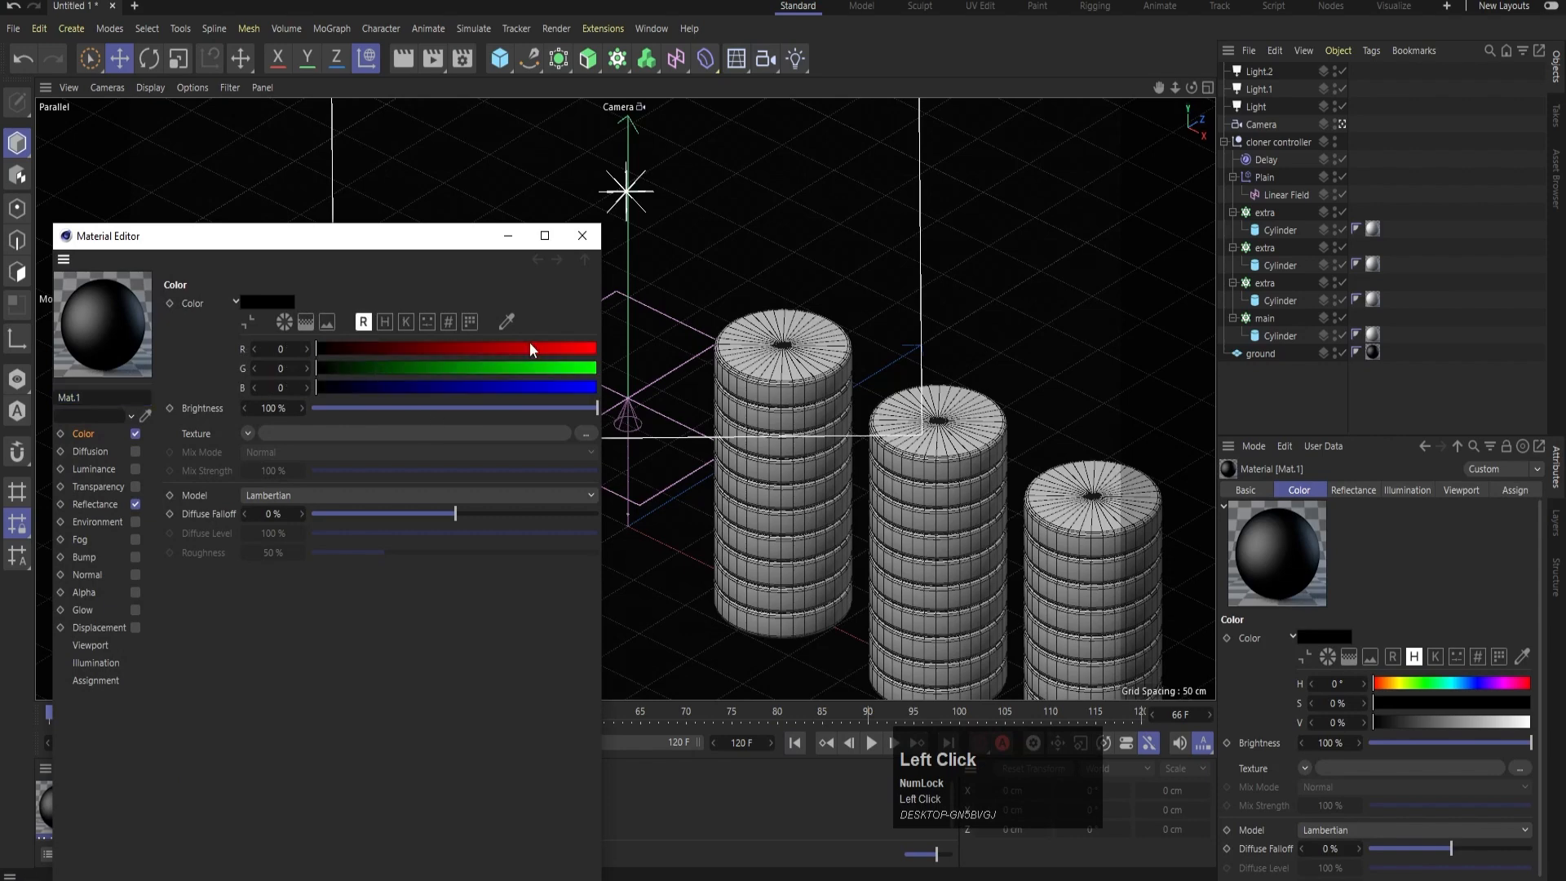
{"action": "left_click_drag", "start_coordinate": [530, 350], "coordinate": [482, 374]}
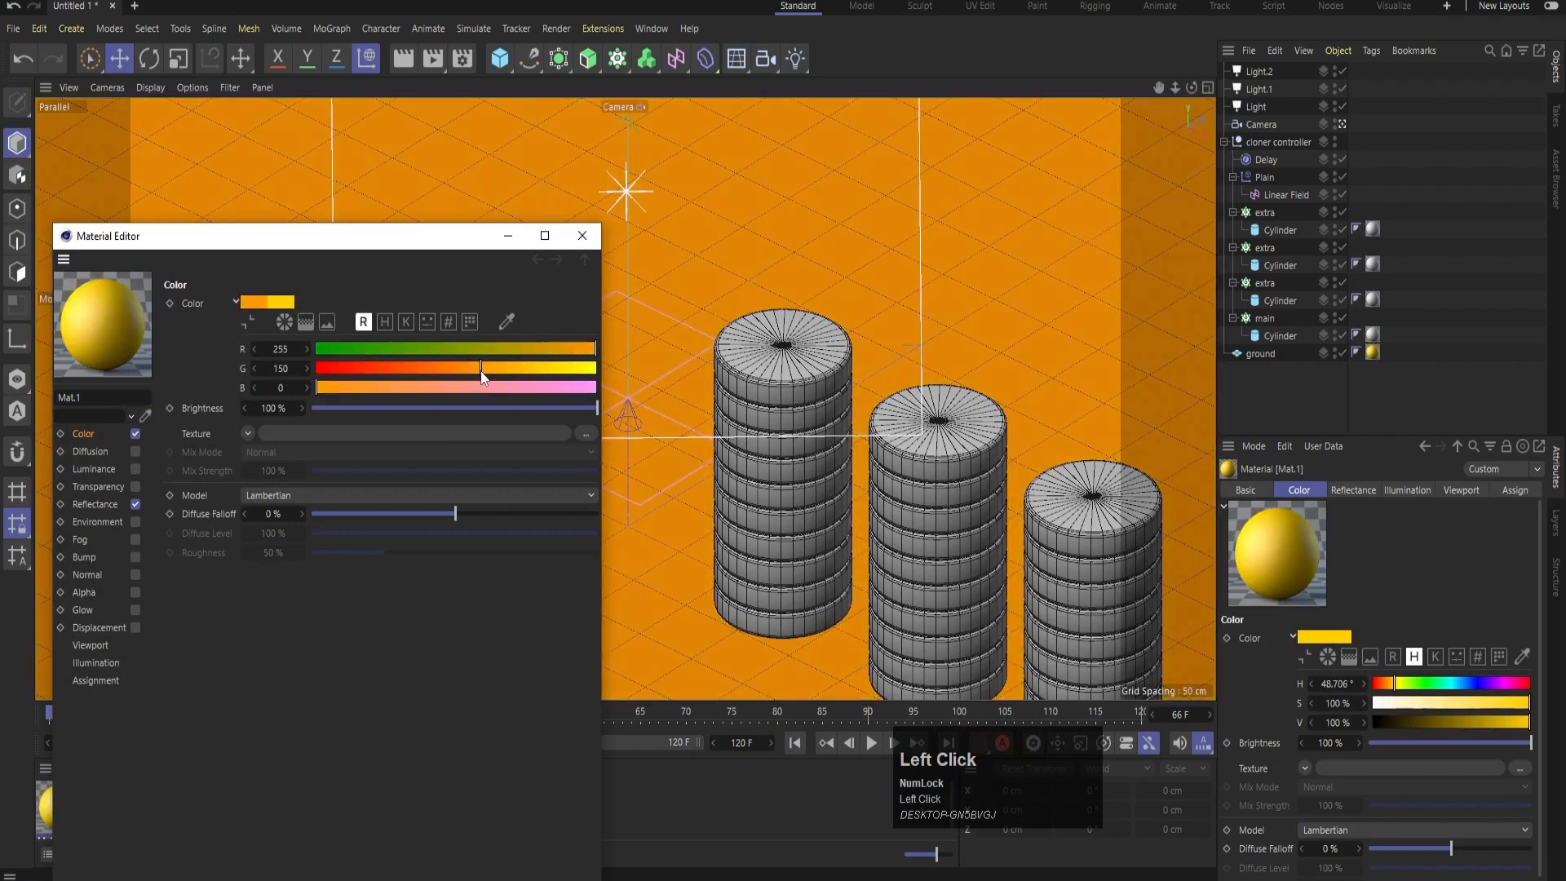
{"action": "left_click", "coordinate": [580, 236]}
{"action": "key", "text": "ctrl+r"}
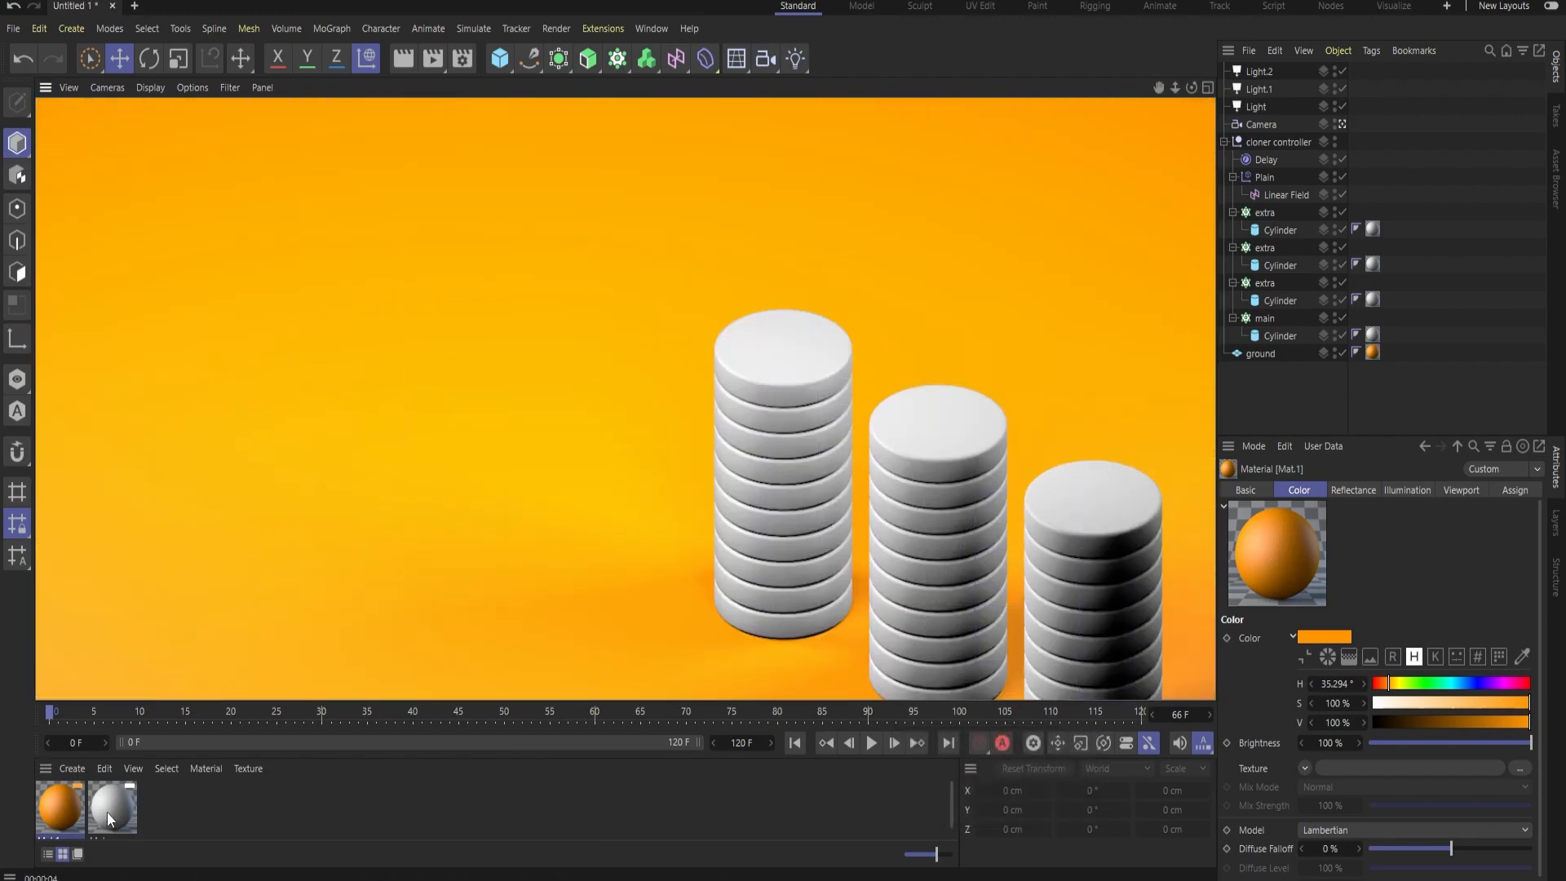
- Set the disc material's color to red-orange, RGB 255, 73, 0, and render the camera view
{"action": "double_click", "coordinate": [109, 810]}
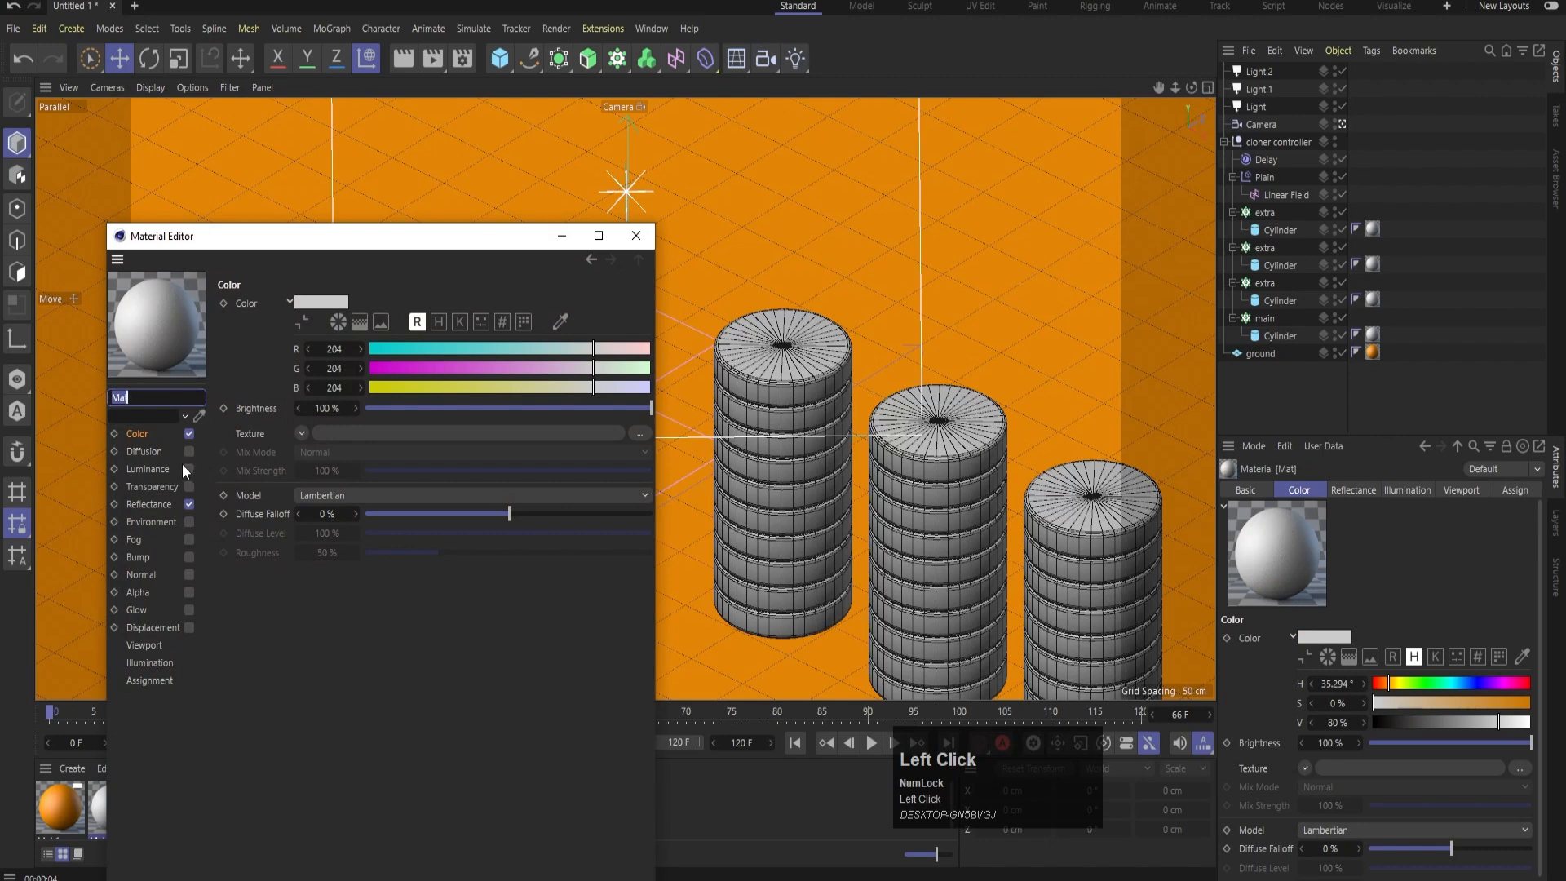
{"action": "left_click", "coordinate": [419, 388]}
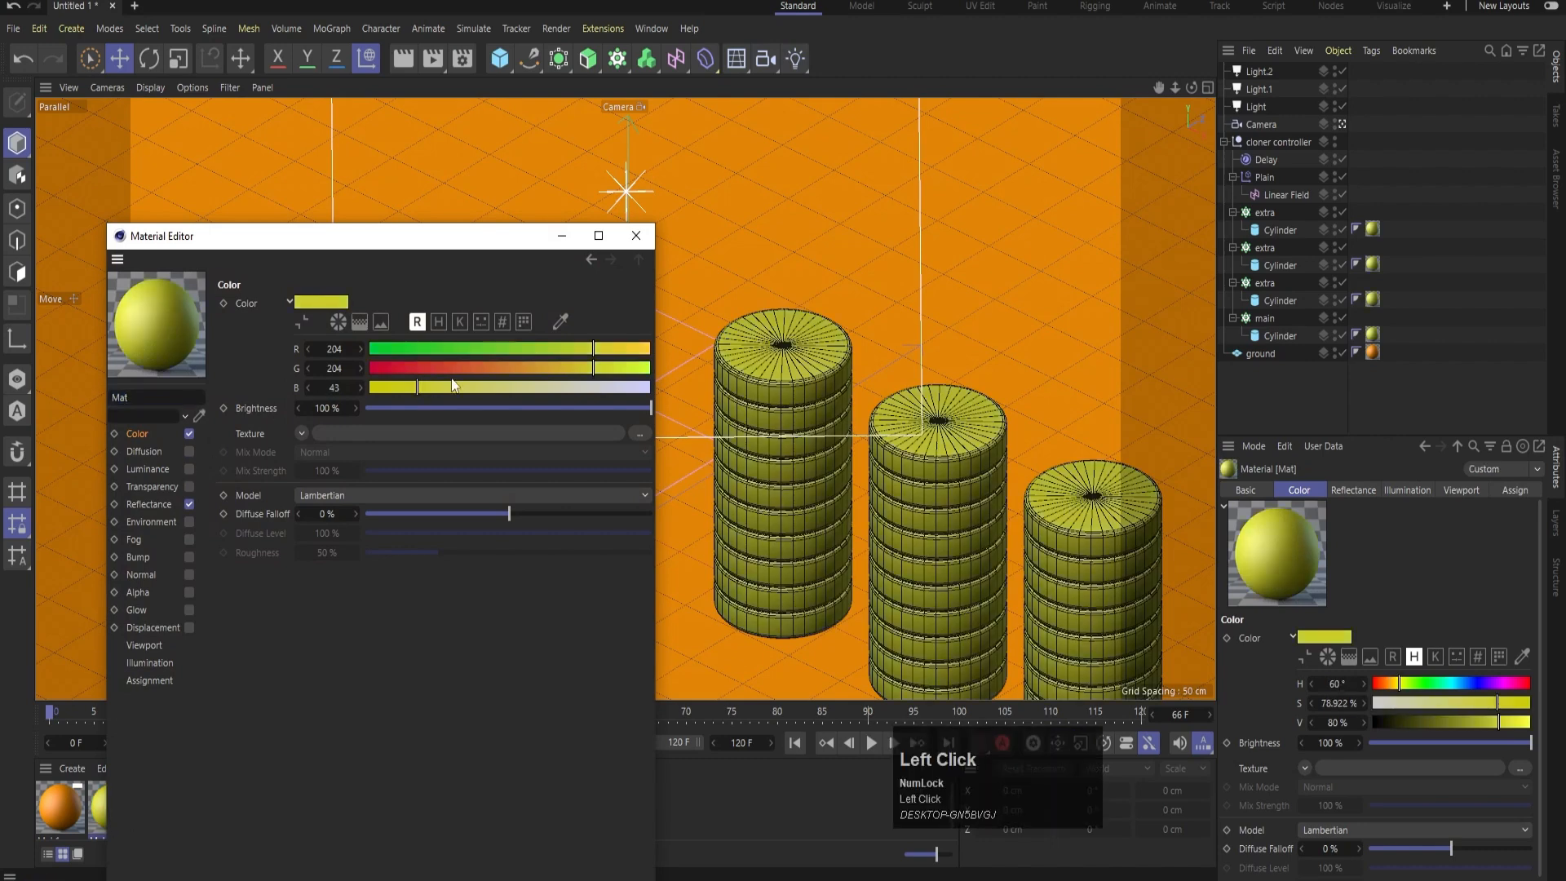
{"action": "left_click_drag", "start_coordinate": [440, 371], "coordinate": [477, 379]}
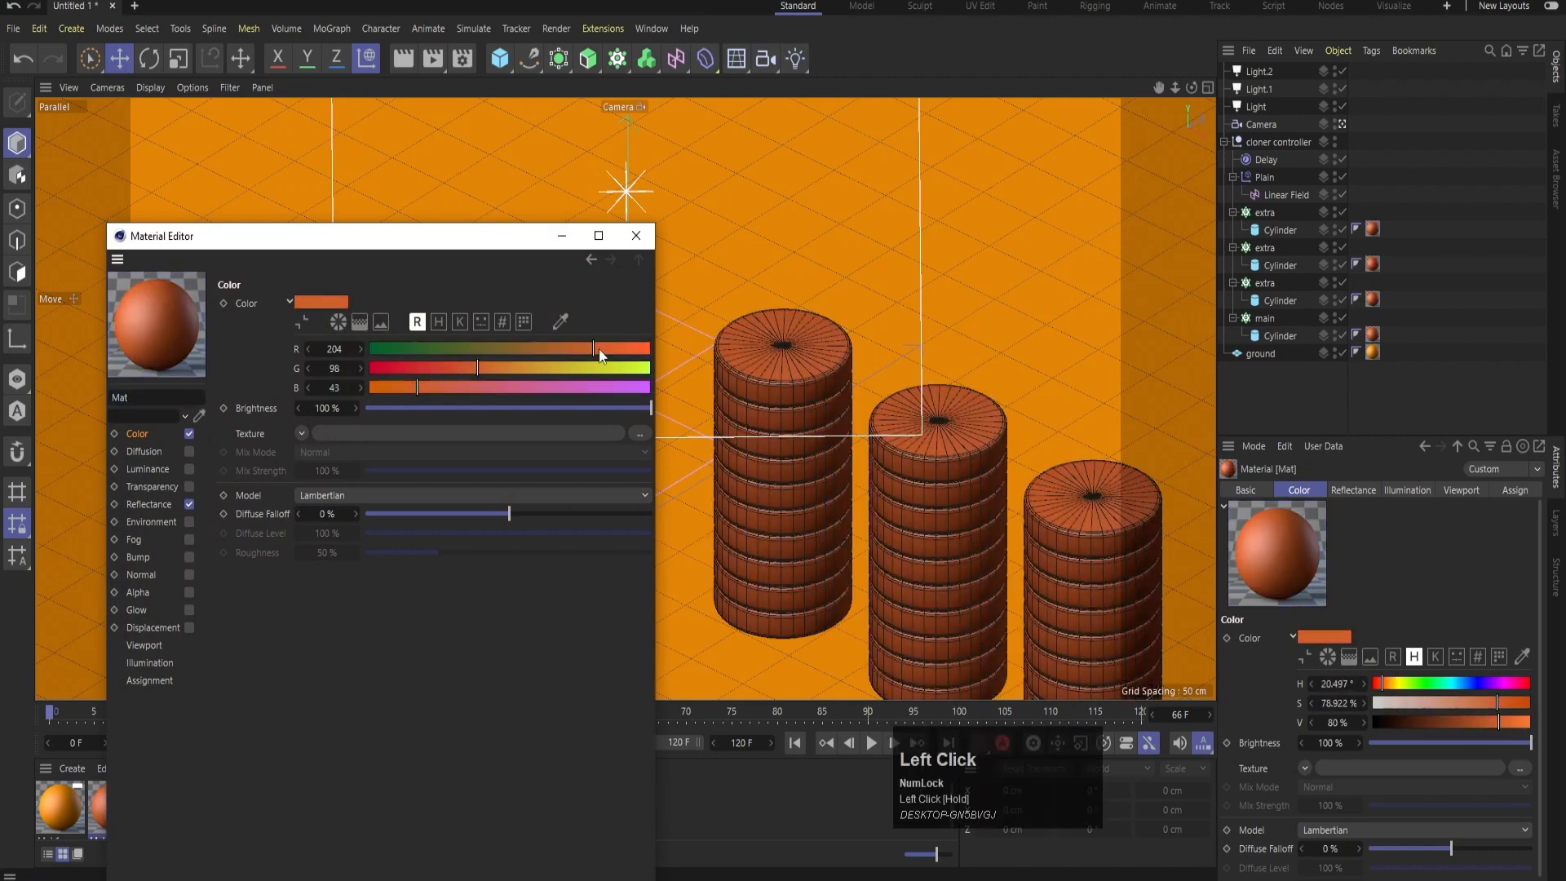
{"action": "left_click_drag", "start_coordinate": [601, 349], "coordinate": [650, 349]}
{"action": "left_click", "coordinate": [449, 368]}
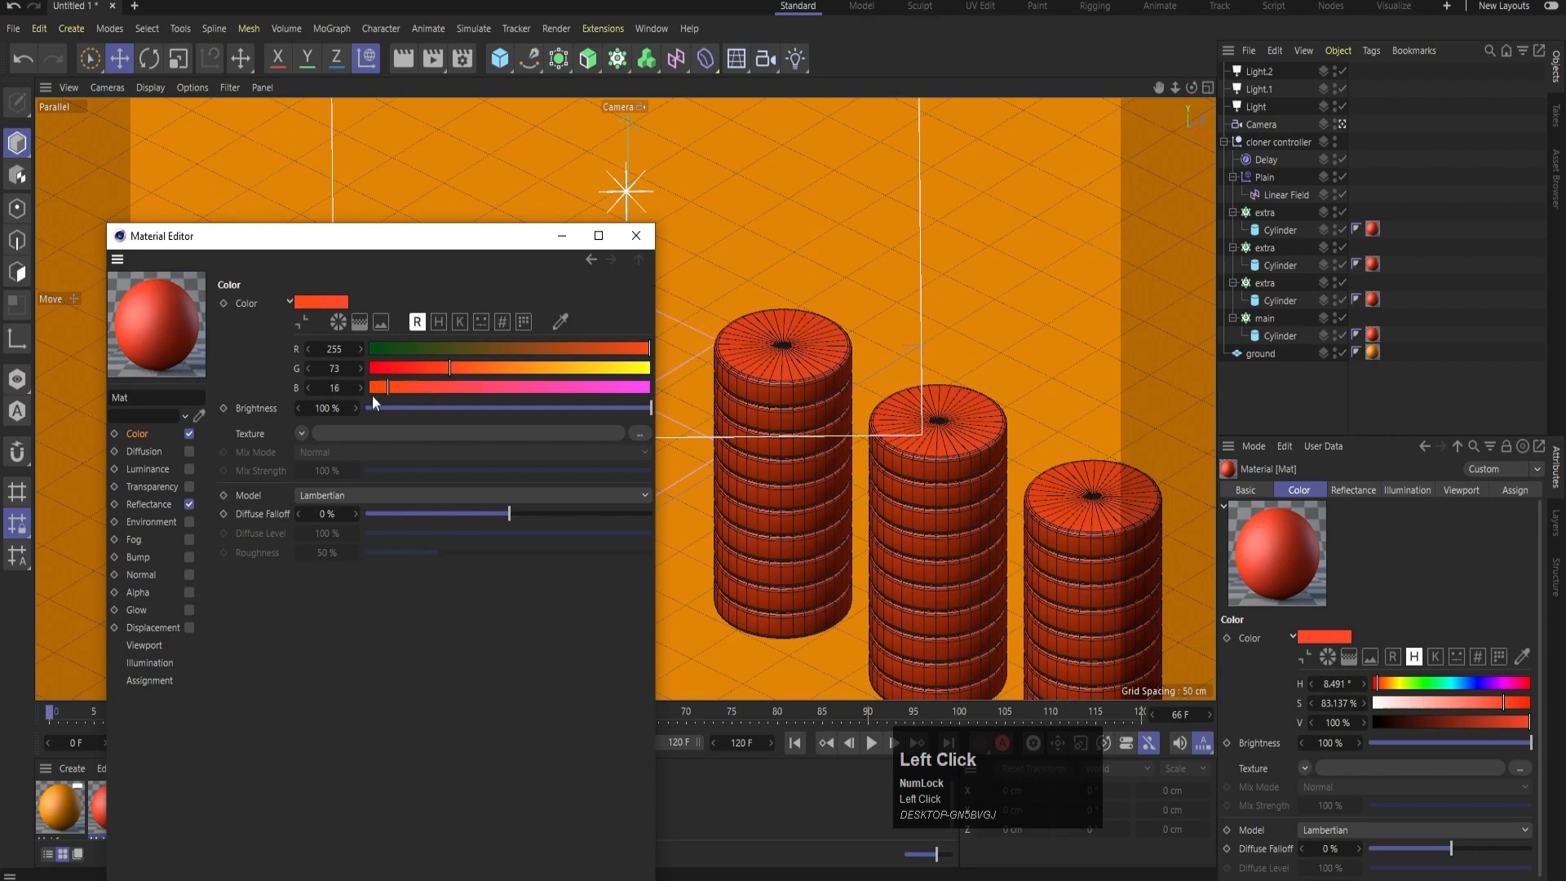
{"action": "left_click_drag", "start_coordinate": [373, 388], "coordinate": [433, 383]}
{"action": "left_click", "coordinate": [636, 235]}
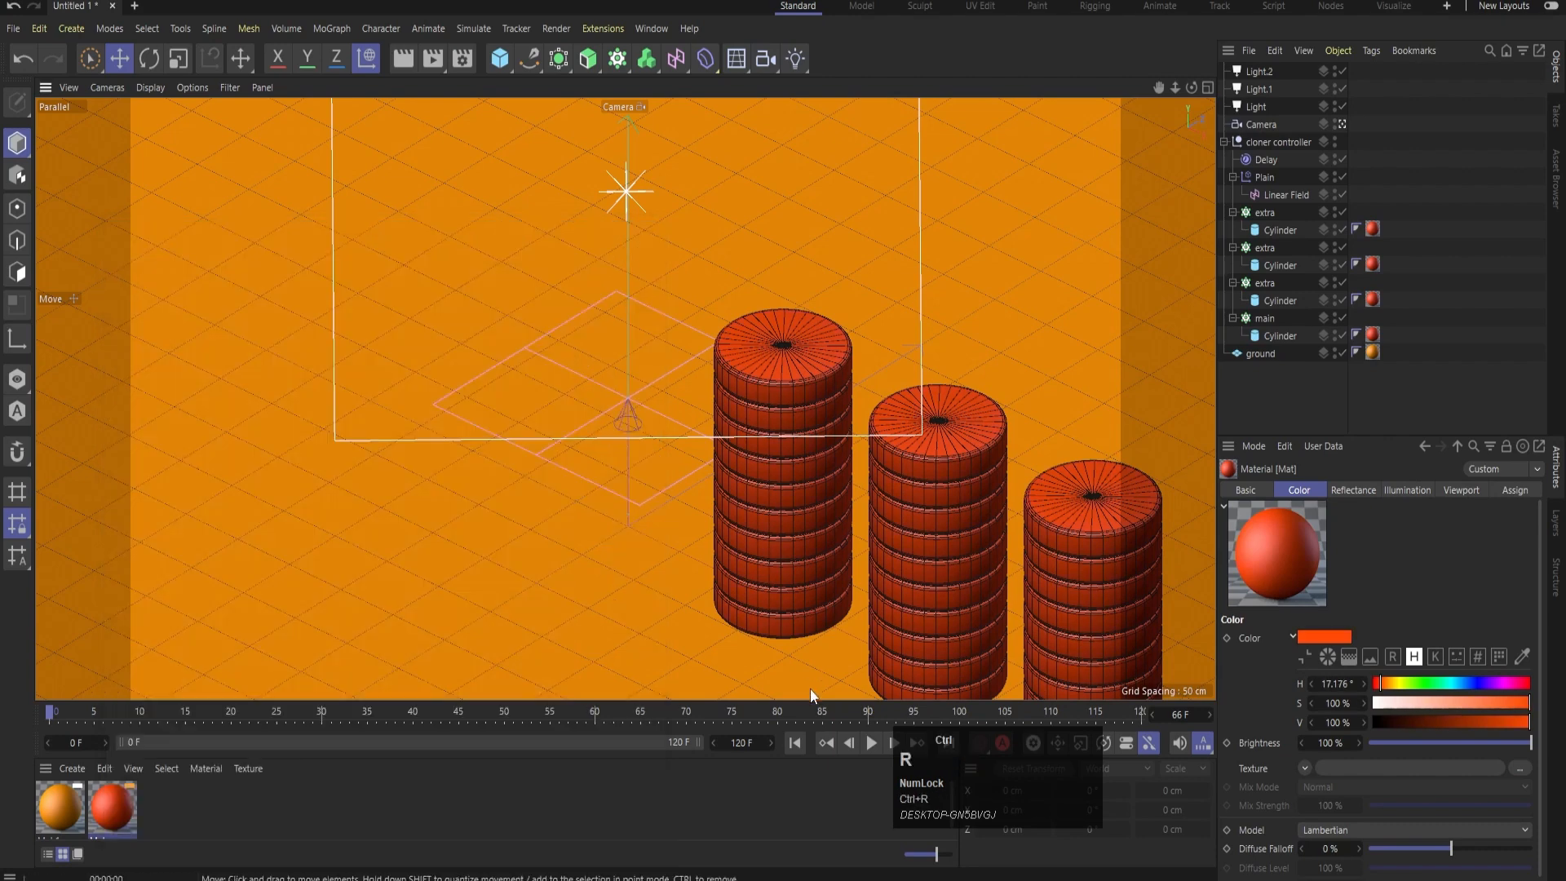
{"action": "key", "text": "ctrl+r"}
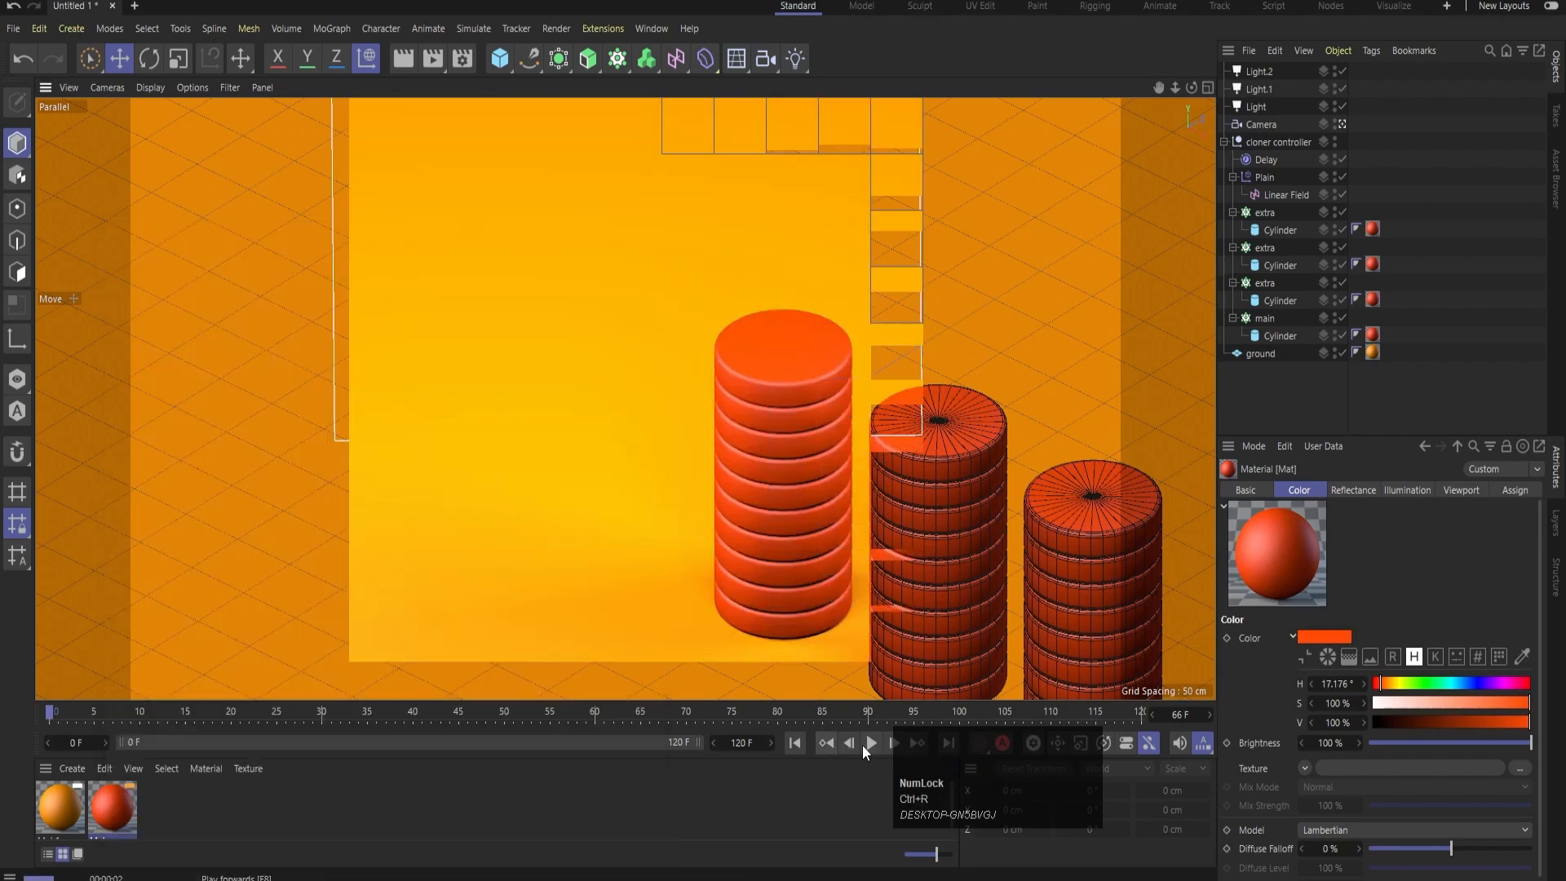
- Play the animation to frame 47, set the disc material's color to yellow, RGB 255, 255, 0, and render the camera view
{"action": "left_click", "coordinate": [870, 744]}
{"action": "left_click", "coordinate": [869, 744]}
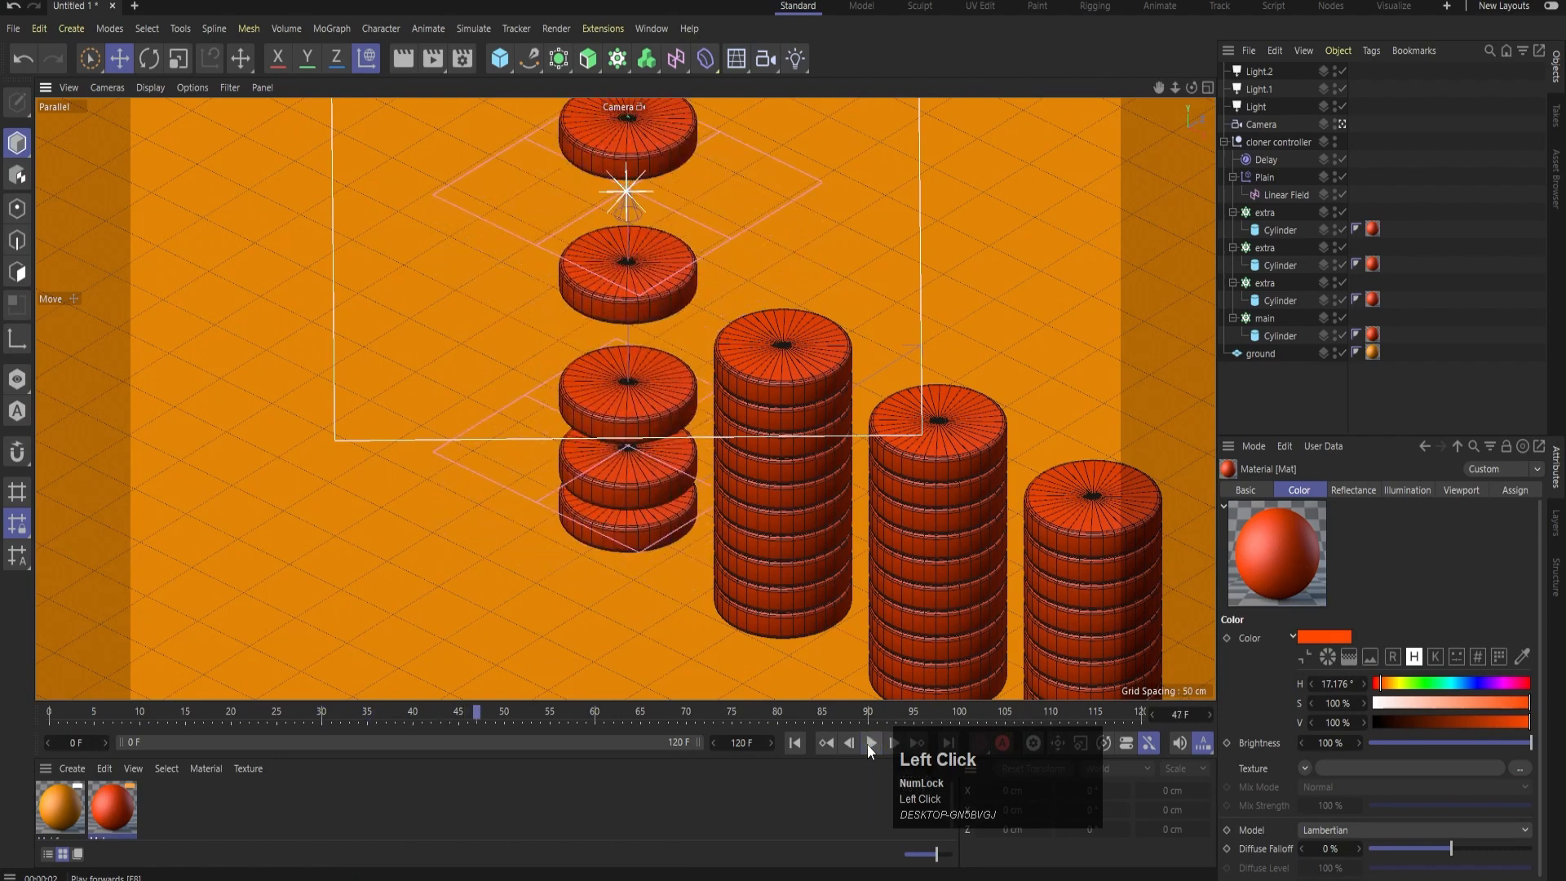
{"action": "double_click", "coordinate": [111, 810]}
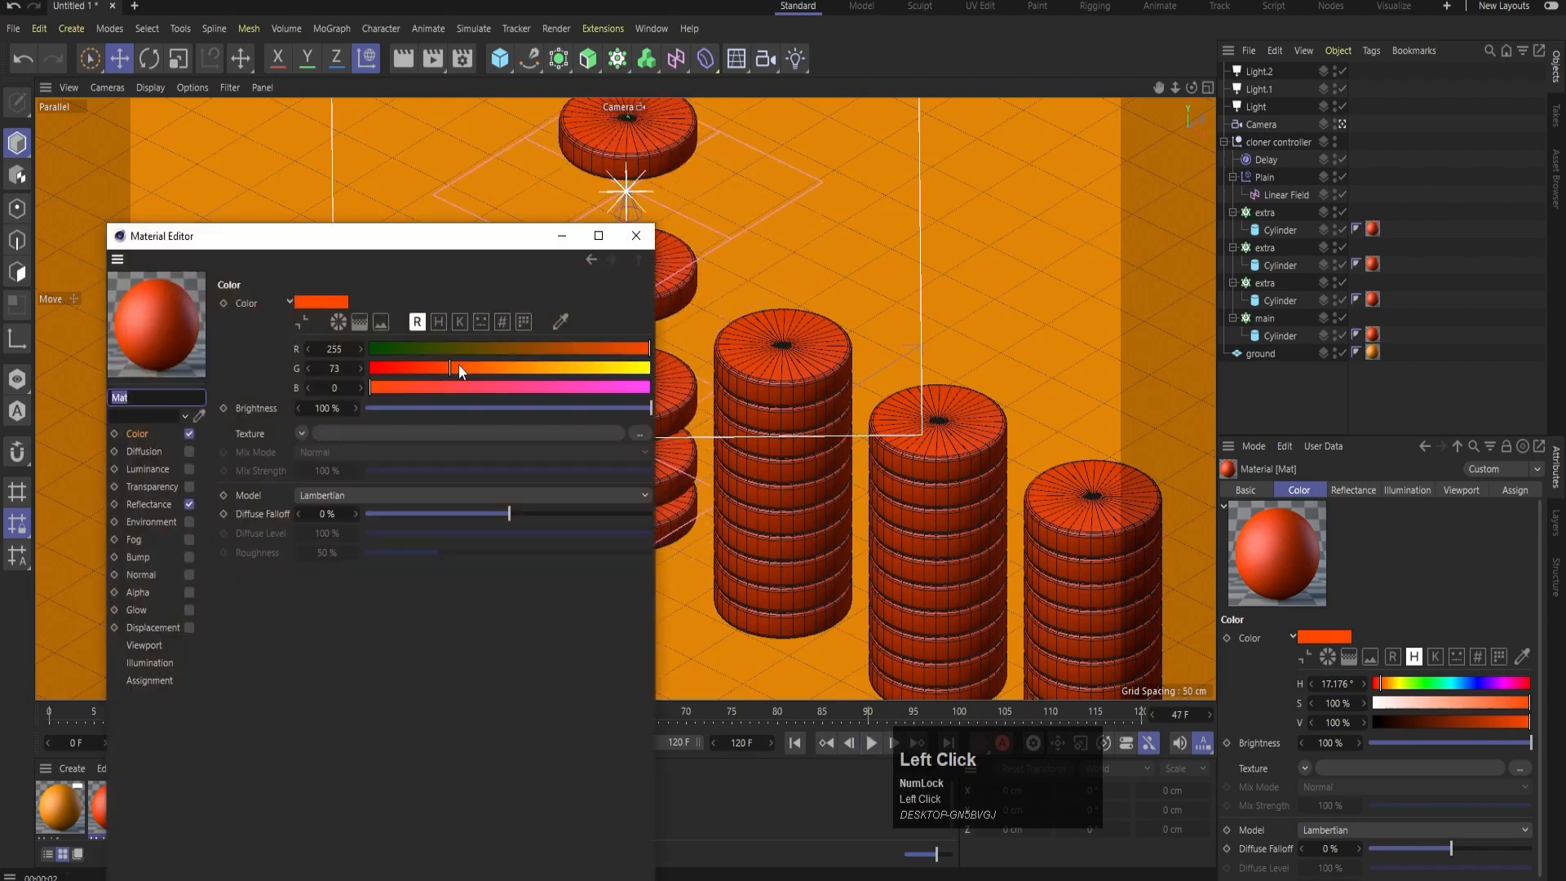
{"action": "left_click_drag", "start_coordinate": [459, 366], "coordinate": [628, 374]}
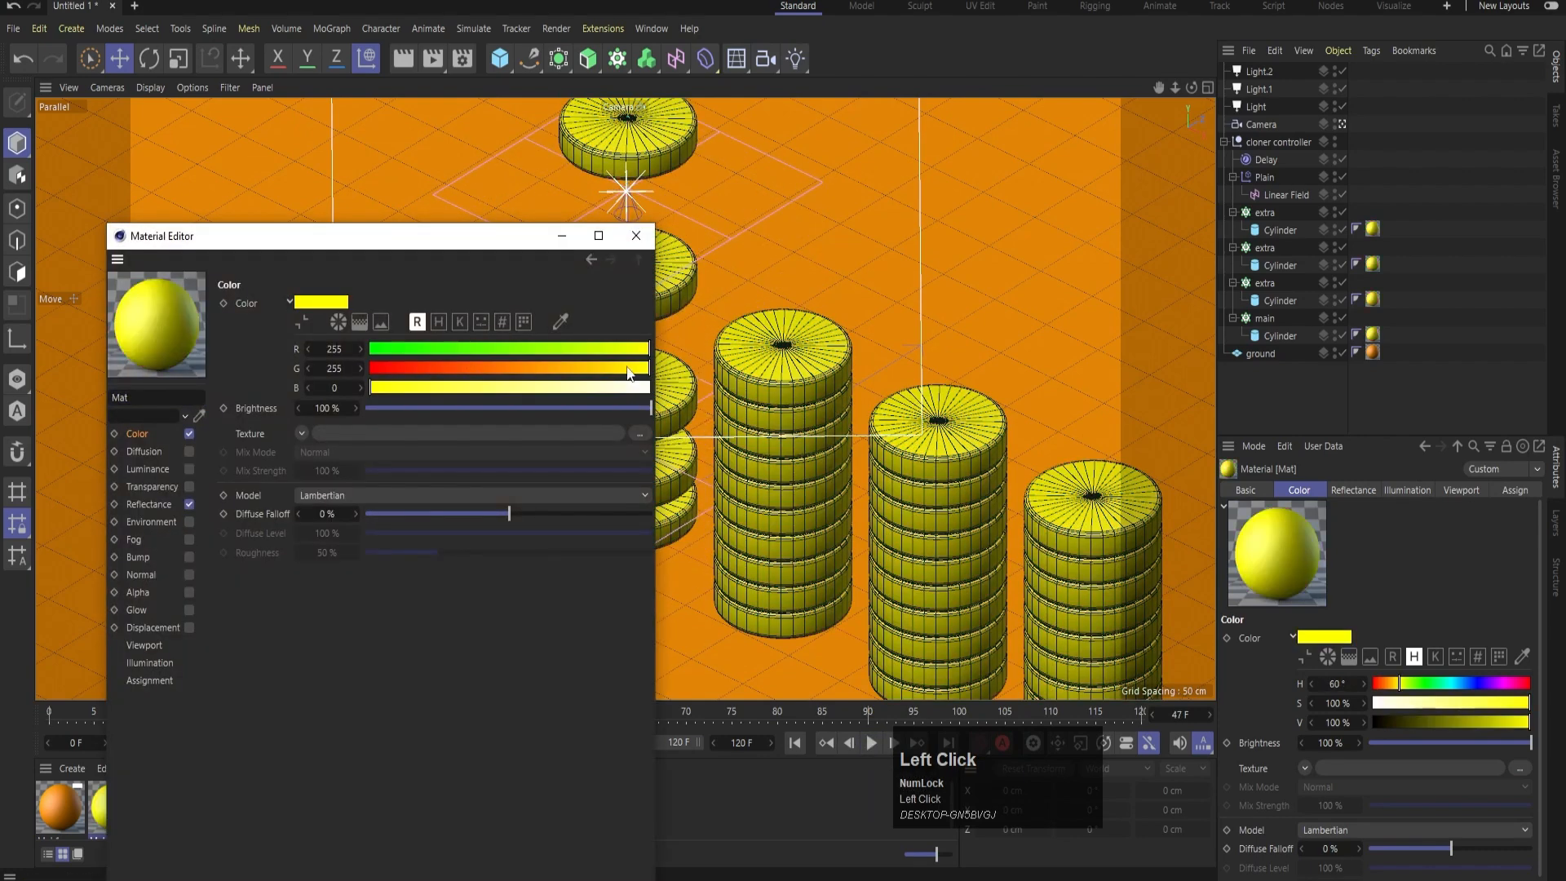
{"action": "left_click", "coordinate": [637, 238]}
{"action": "key", "text": "ctrl+r"}
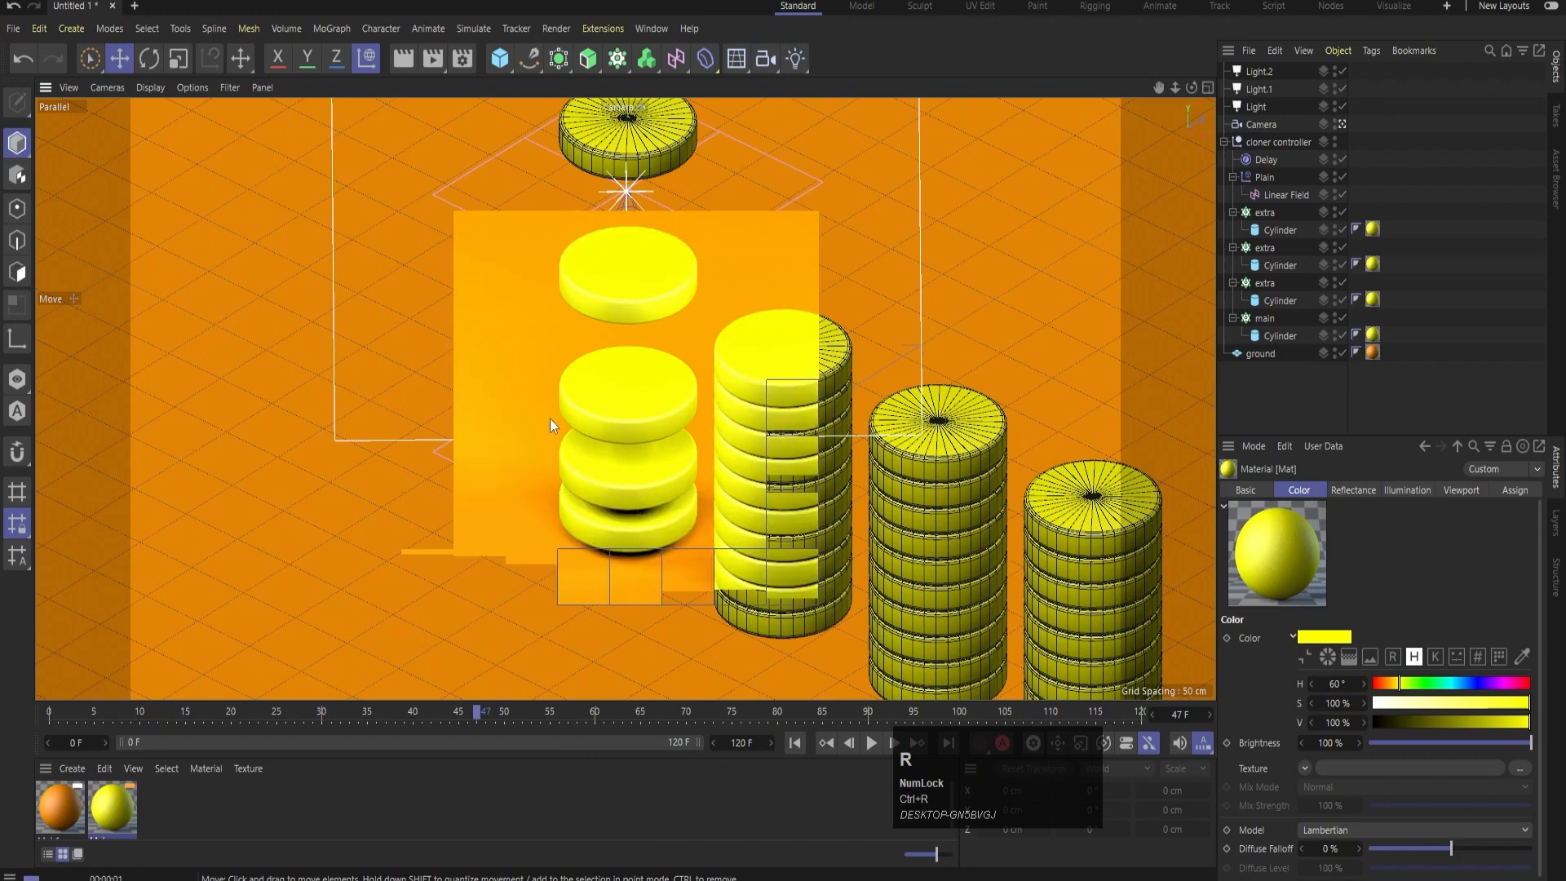
- Set the disc material's color to white, RGB 255, 255, 255, enable luminance at 60% brightness, and render the camera view
{"action": "double_click", "coordinate": [121, 805]}
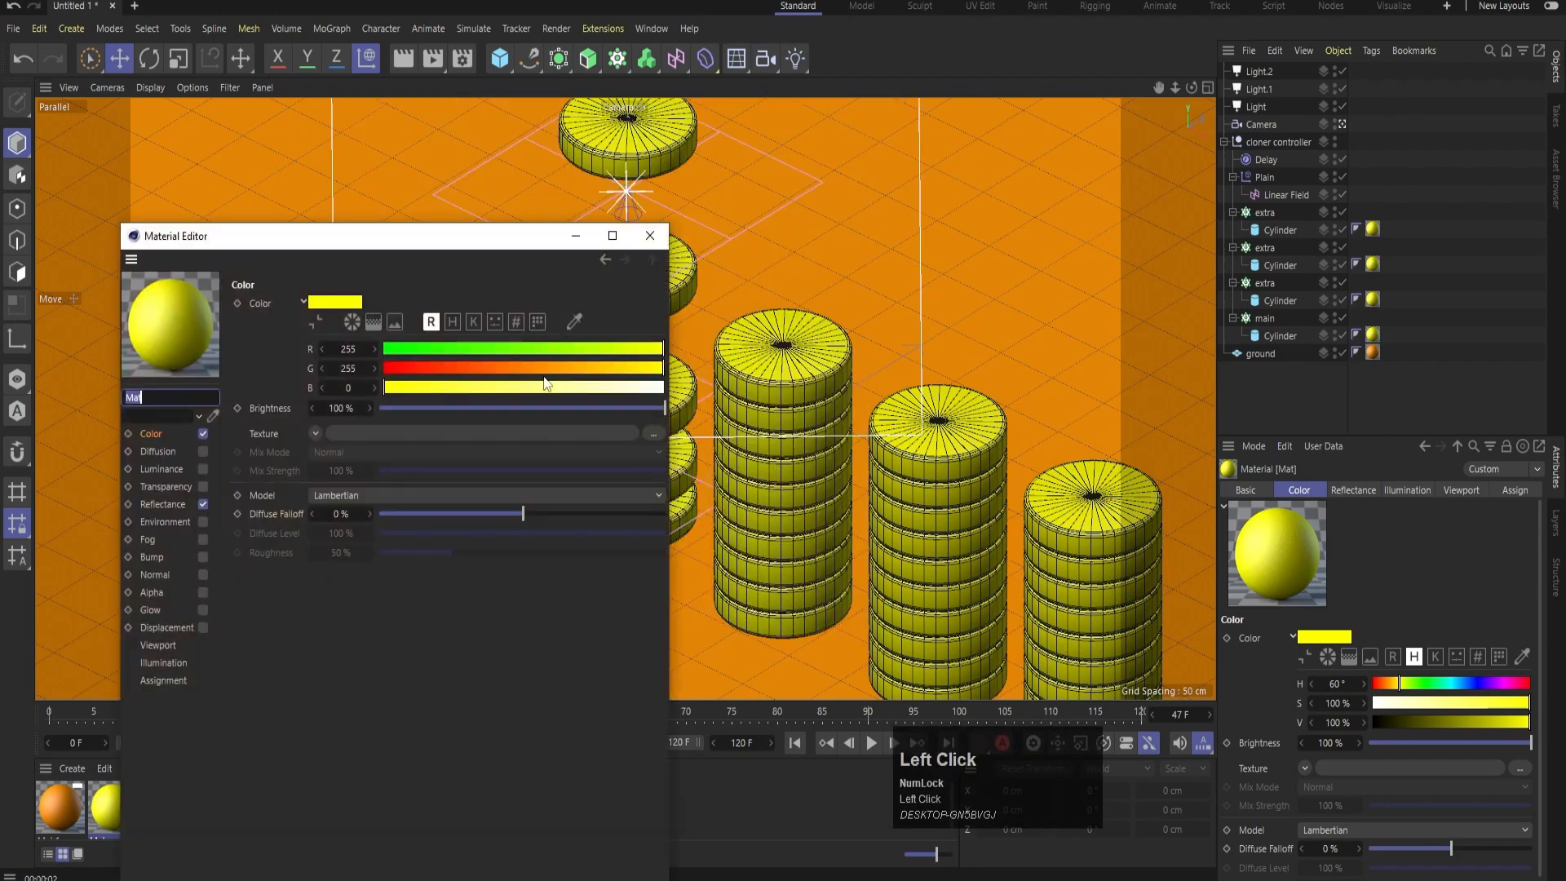
{"action": "left_click_drag", "start_coordinate": [546, 385], "coordinate": [763, 392]}
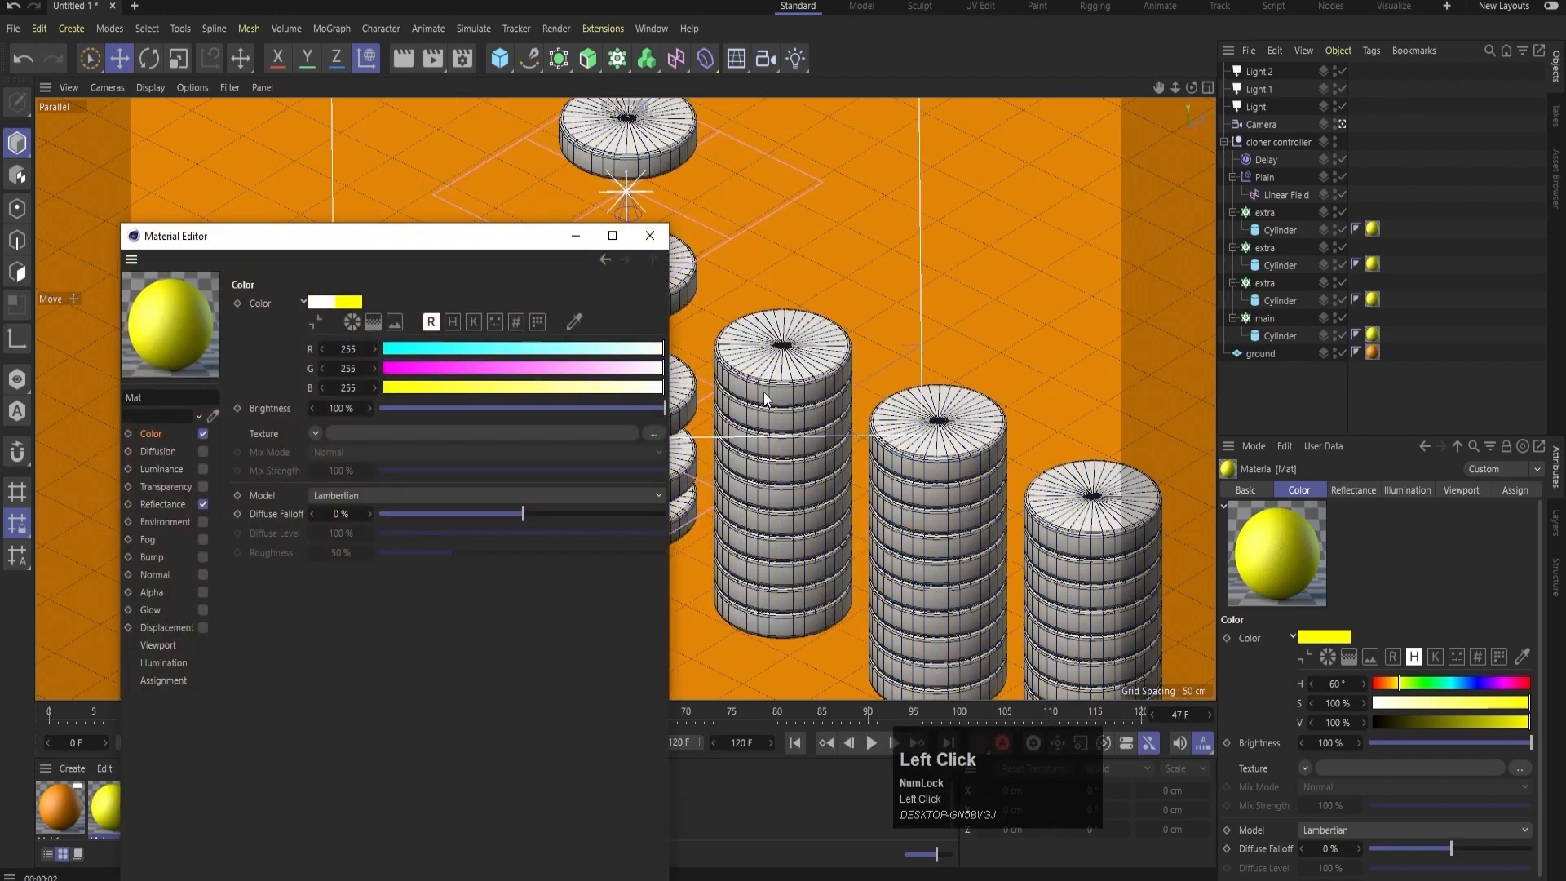
{"action": "left_click", "coordinate": [203, 469]}
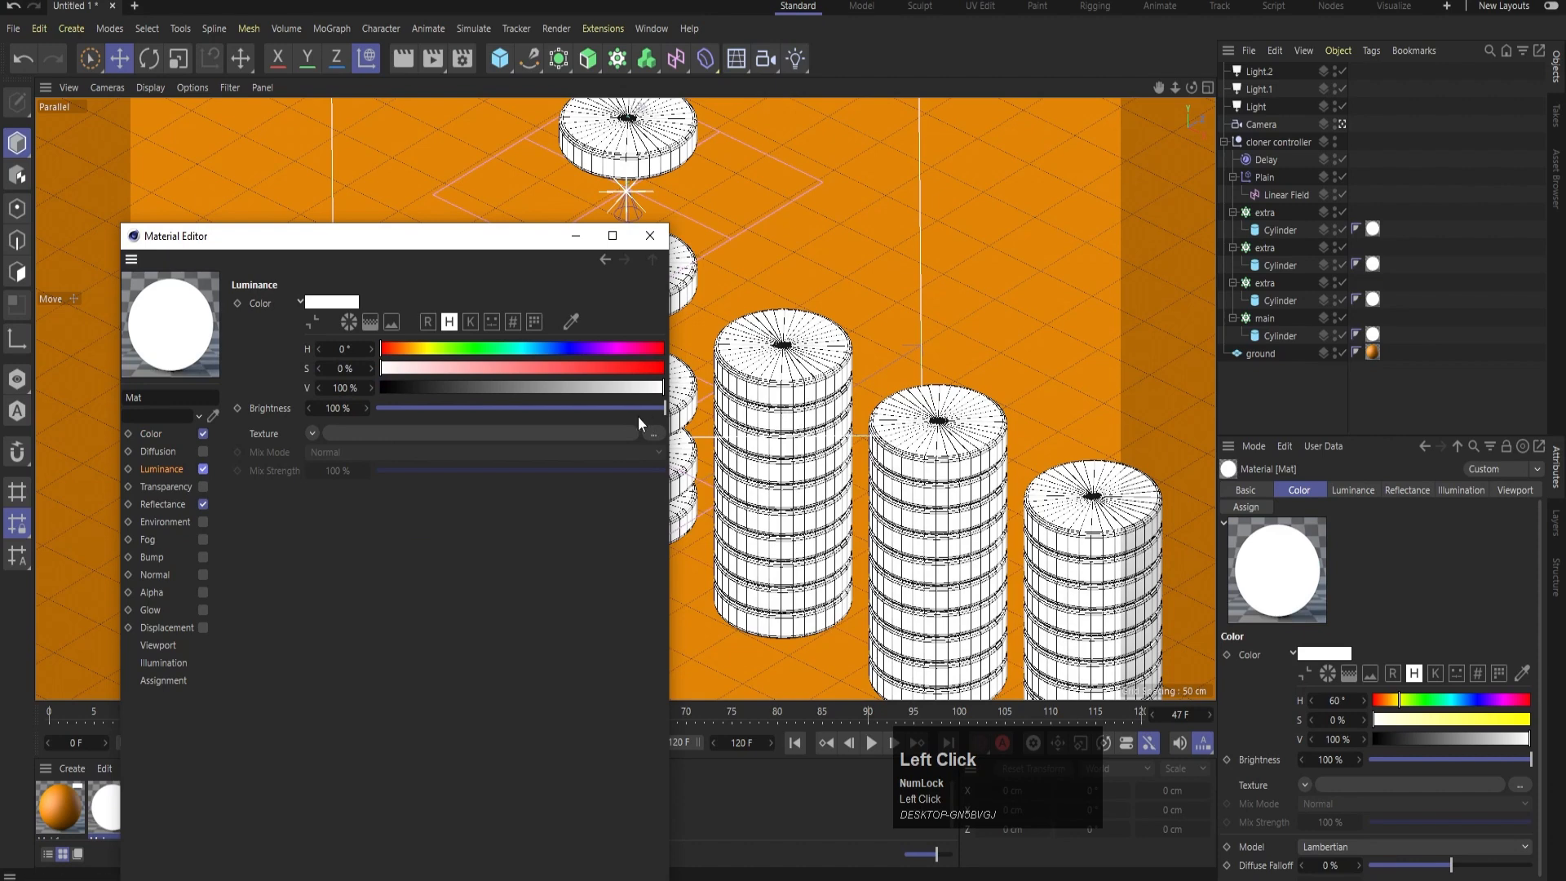
{"action": "left_click_drag", "start_coordinate": [636, 407], "coordinate": [573, 410]}
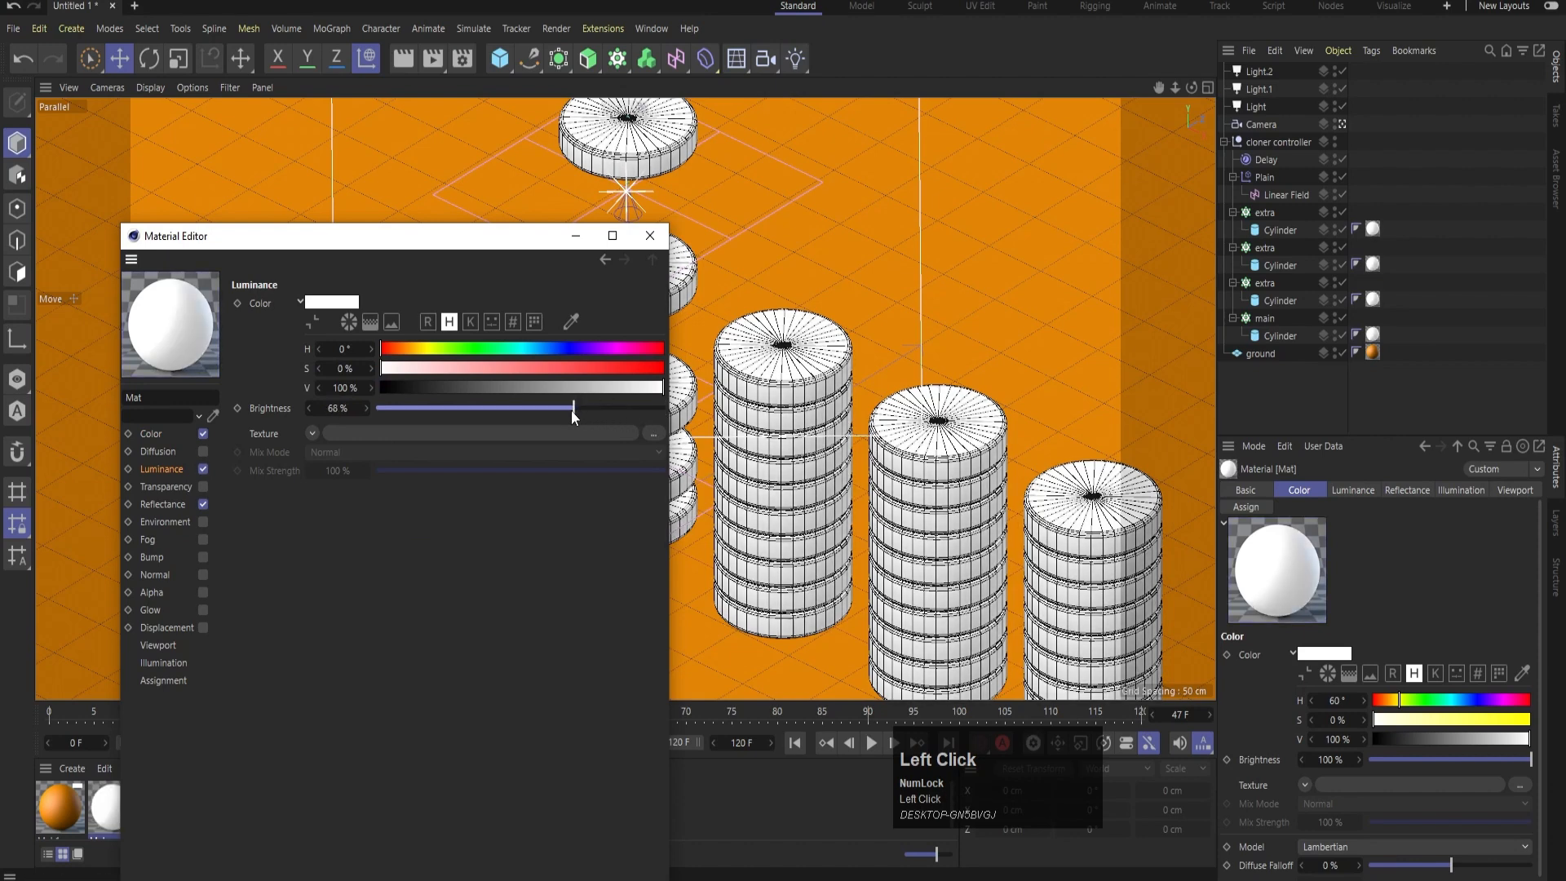
{"action": "left_click", "coordinate": [576, 235]}
{"action": "key", "text": "ctrl+r"}
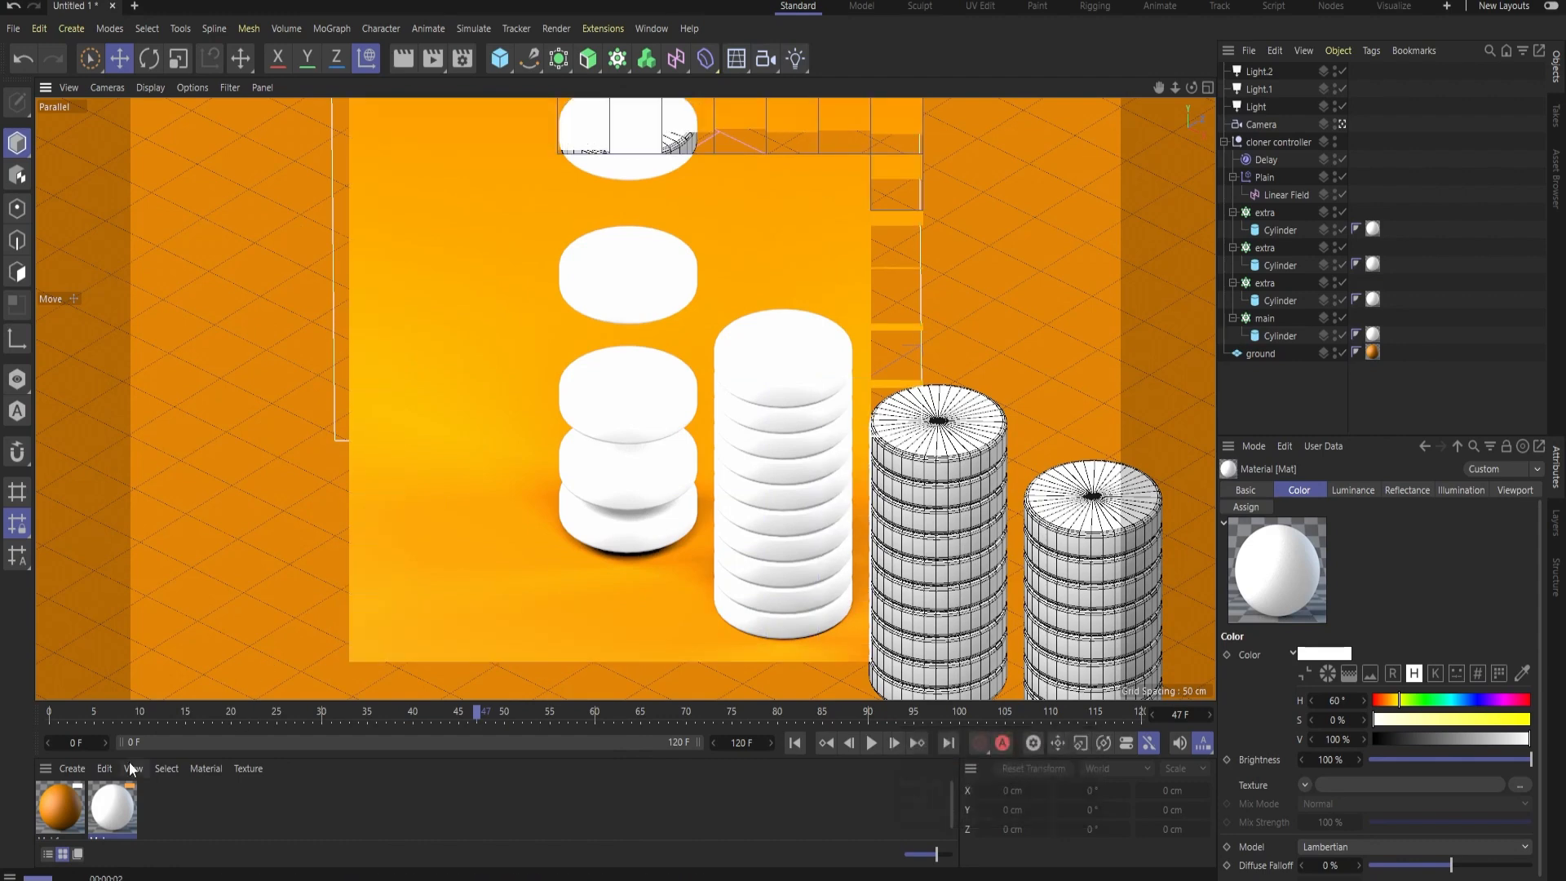
- Set the disc material's luminance brightness to about 36% and render the camera view at frames 47 and 78
{"action": "double_click", "coordinate": [120, 821]}
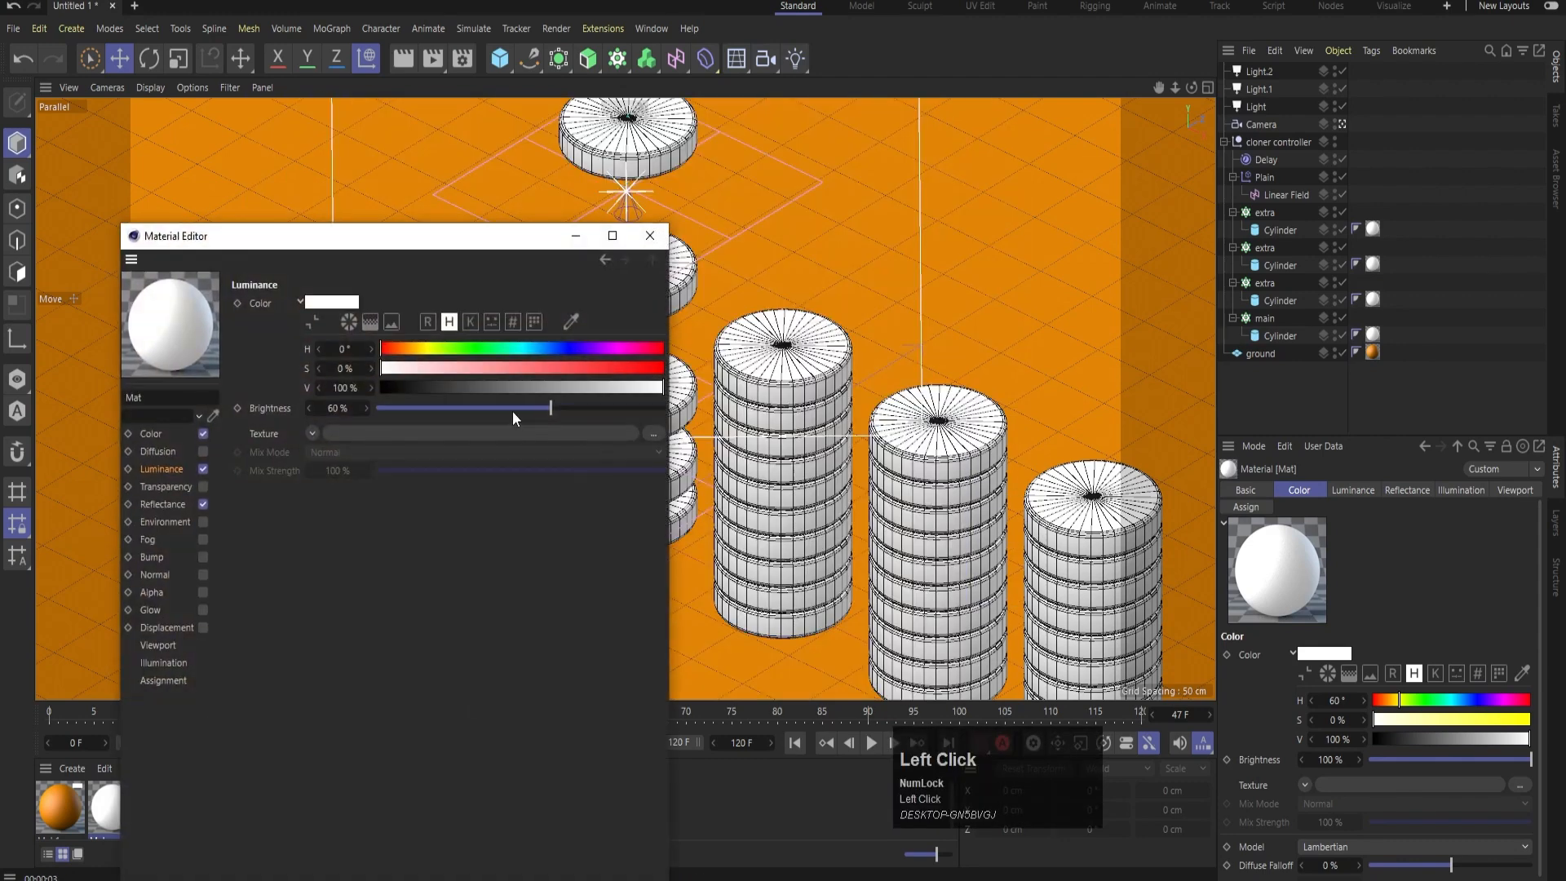
{"action": "left_click_drag", "start_coordinate": [512, 411], "coordinate": [482, 408]}
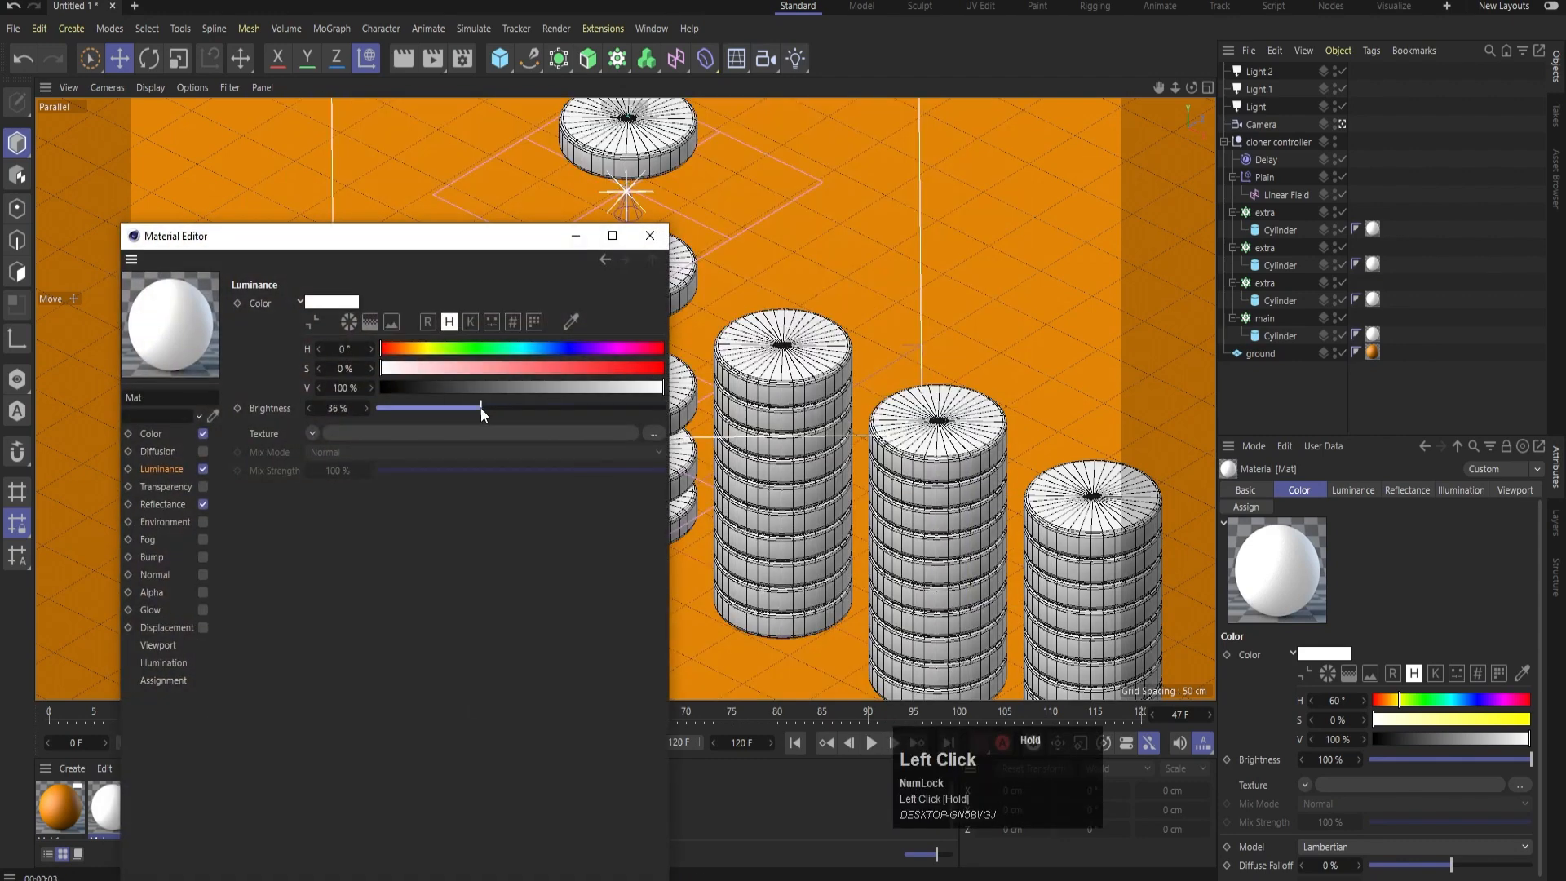
{"action": "left_click", "coordinate": [651, 243]}
{"action": "key", "text": "ctrl+r"}
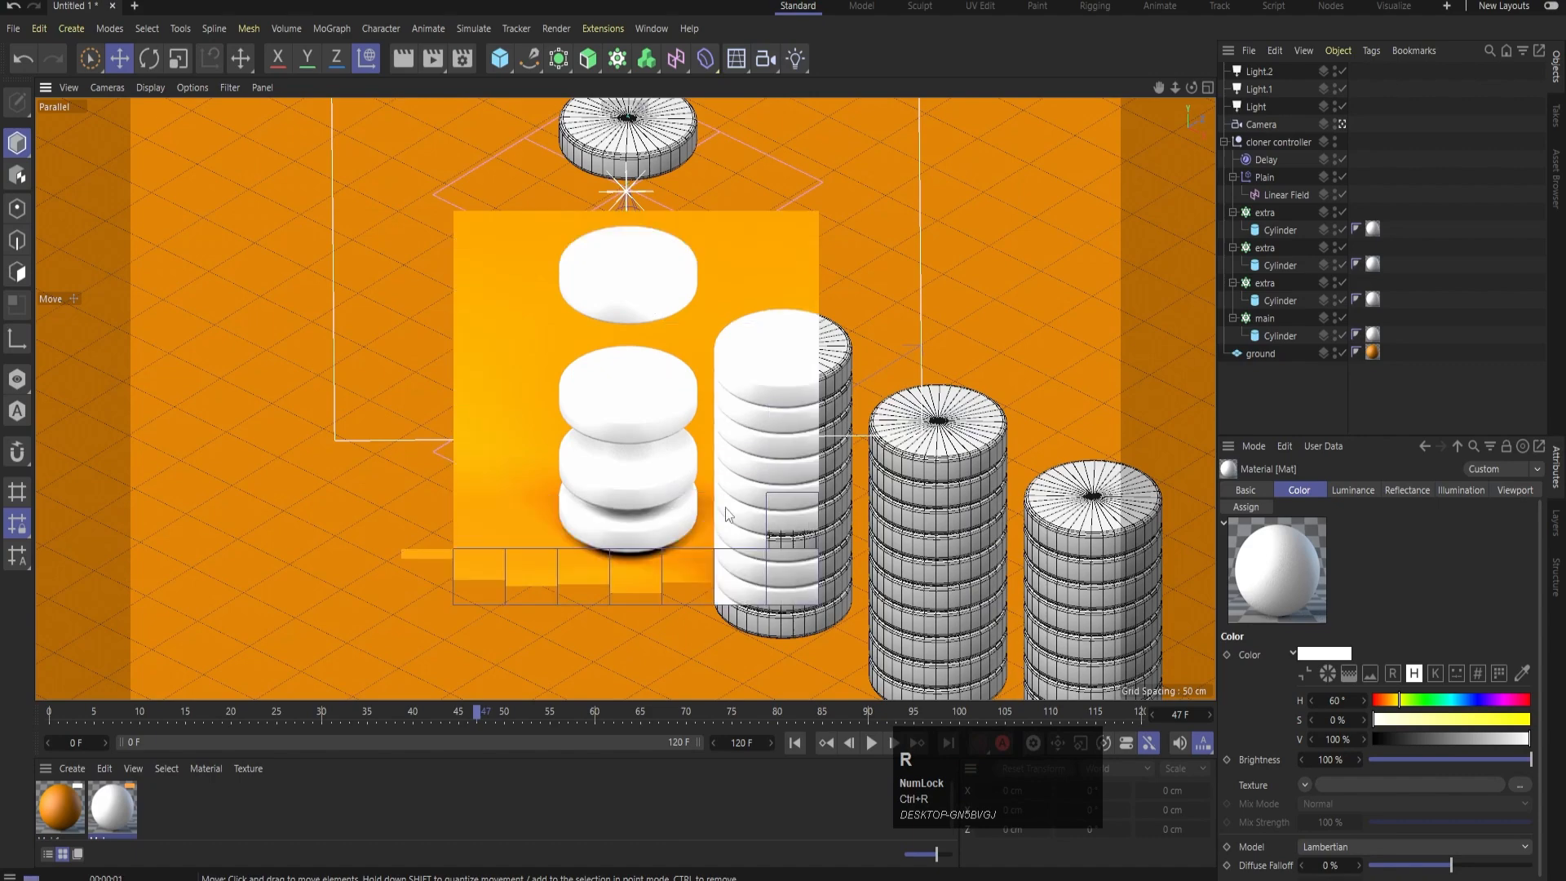
{"action": "left_click", "coordinate": [871, 744]}
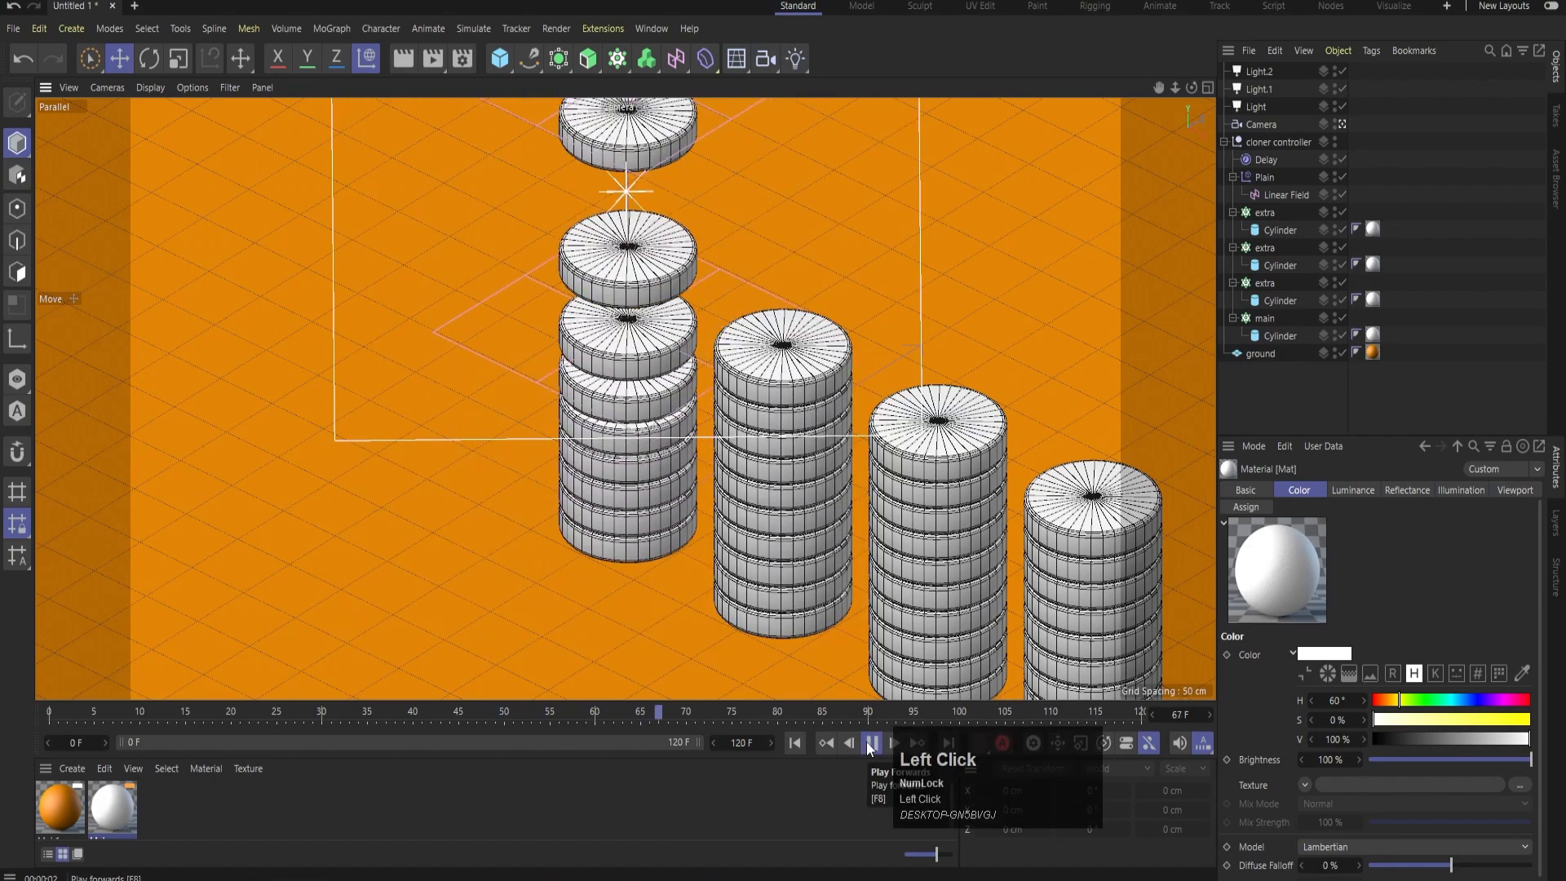
{"action": "left_click", "coordinate": [871, 743]}
{"action": "key", "text": "ctrl+r"}
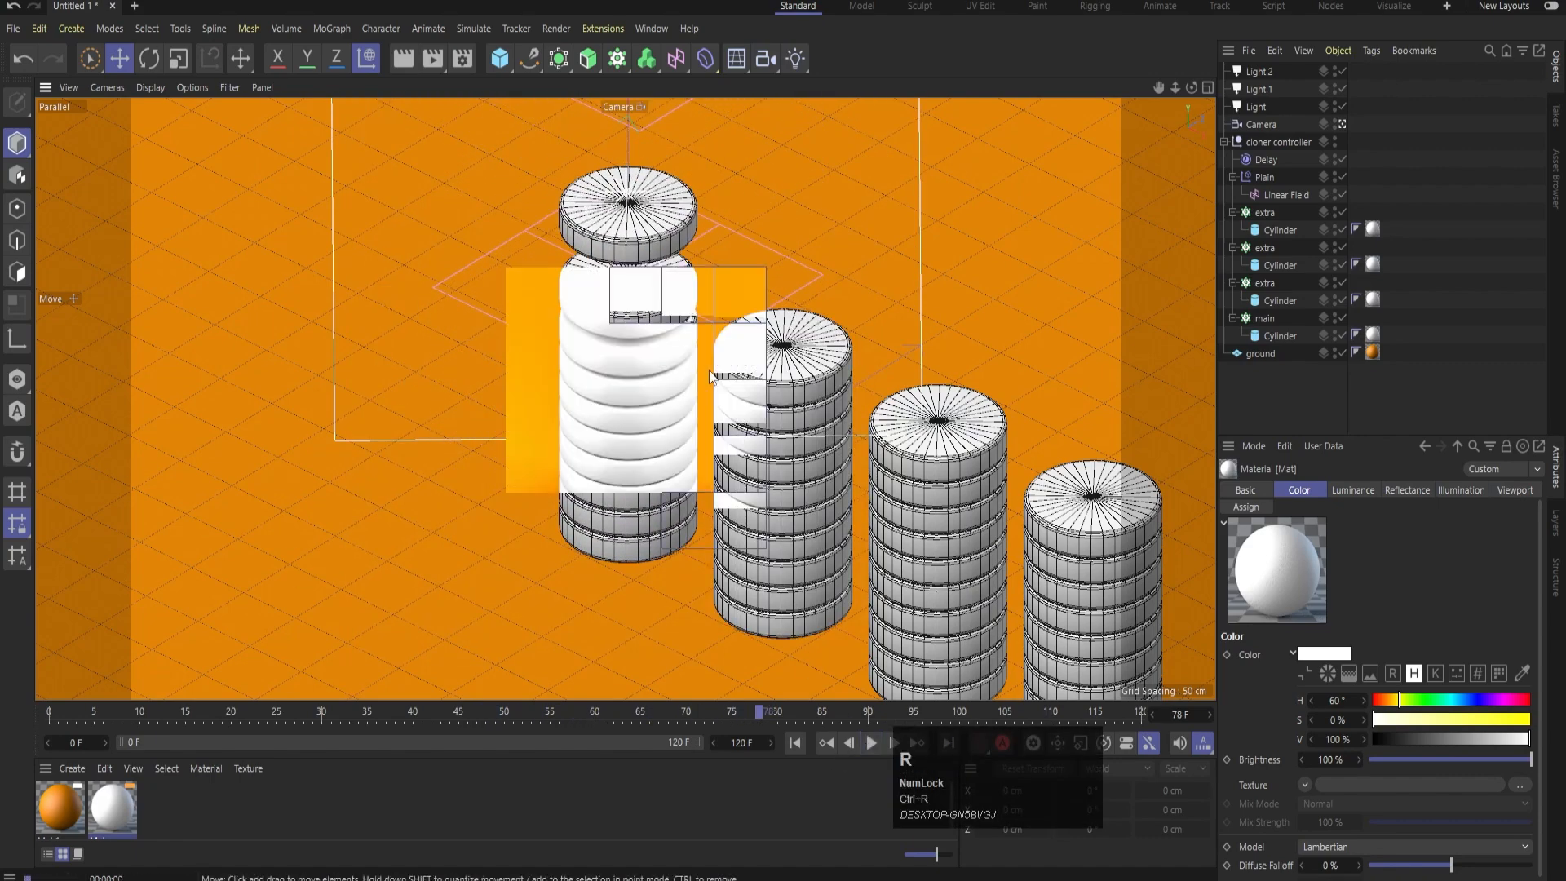
- Try rendering the camera view with the near-side area light at negative X, Light.1, deleted
{"action": "middle_click", "coordinate": [759, 321]}
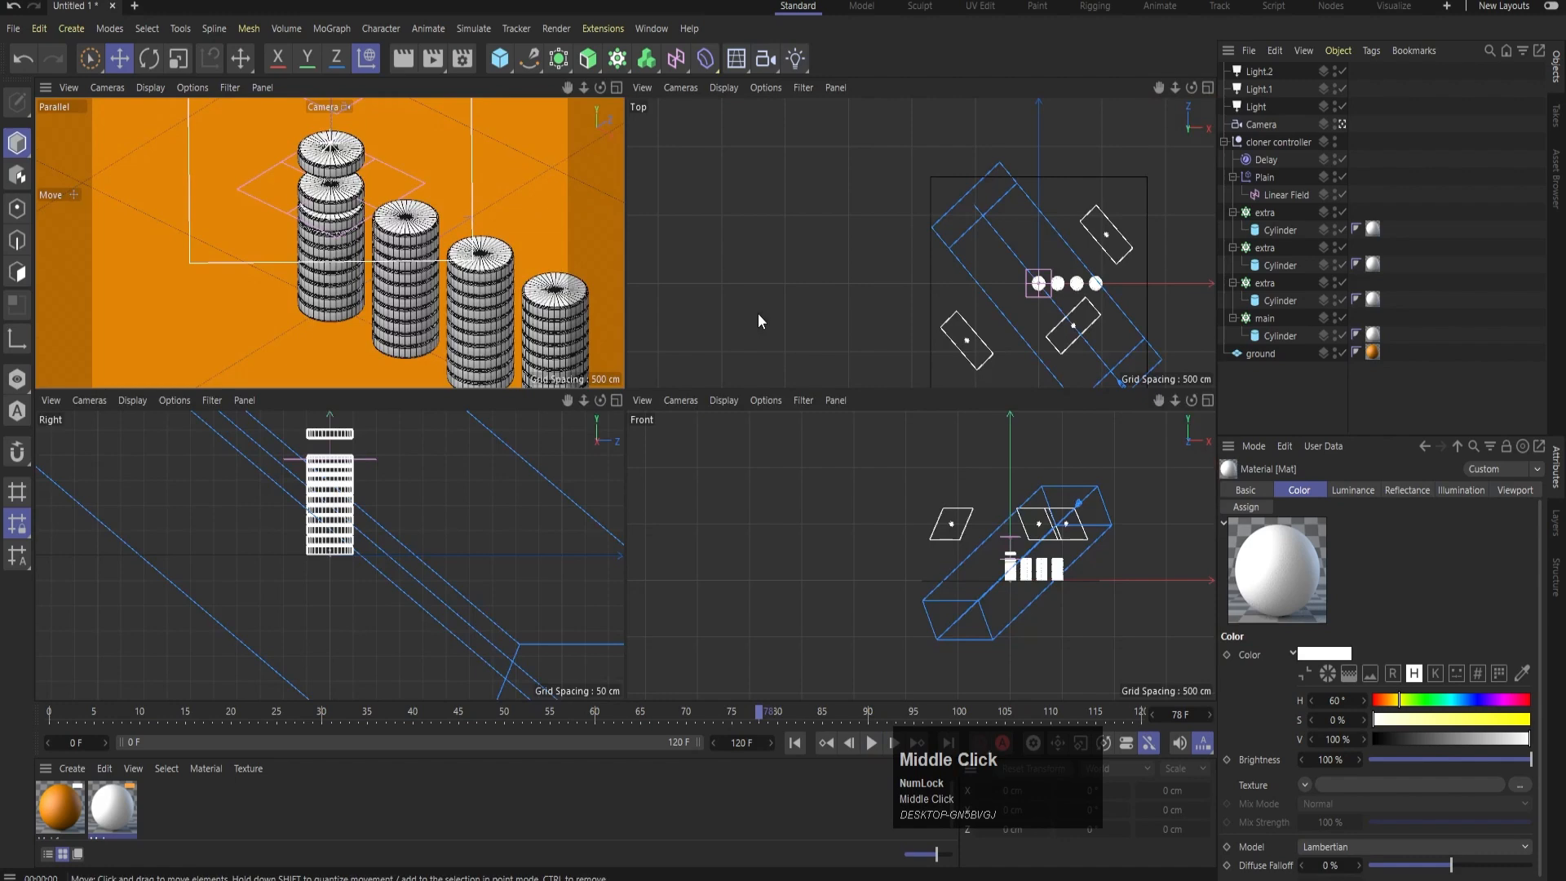
{"action": "left_click", "coordinate": [967, 351]}
{"action": "key", "text": "Delete"}
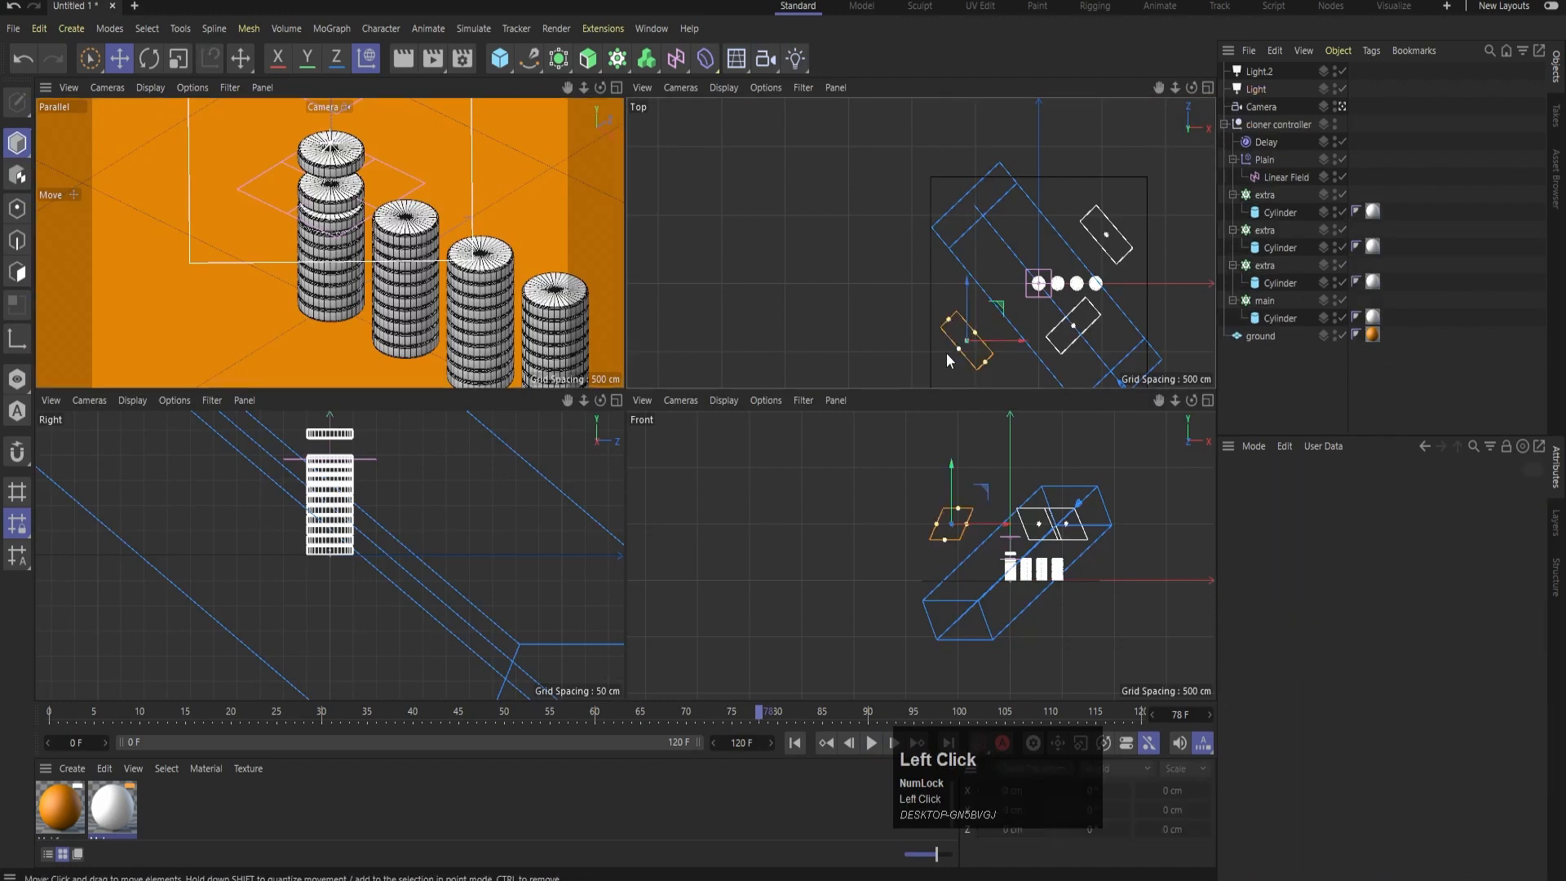
{"action": "middle_click", "coordinate": [513, 248]}
{"action": "key", "text": "ctrl+r"}
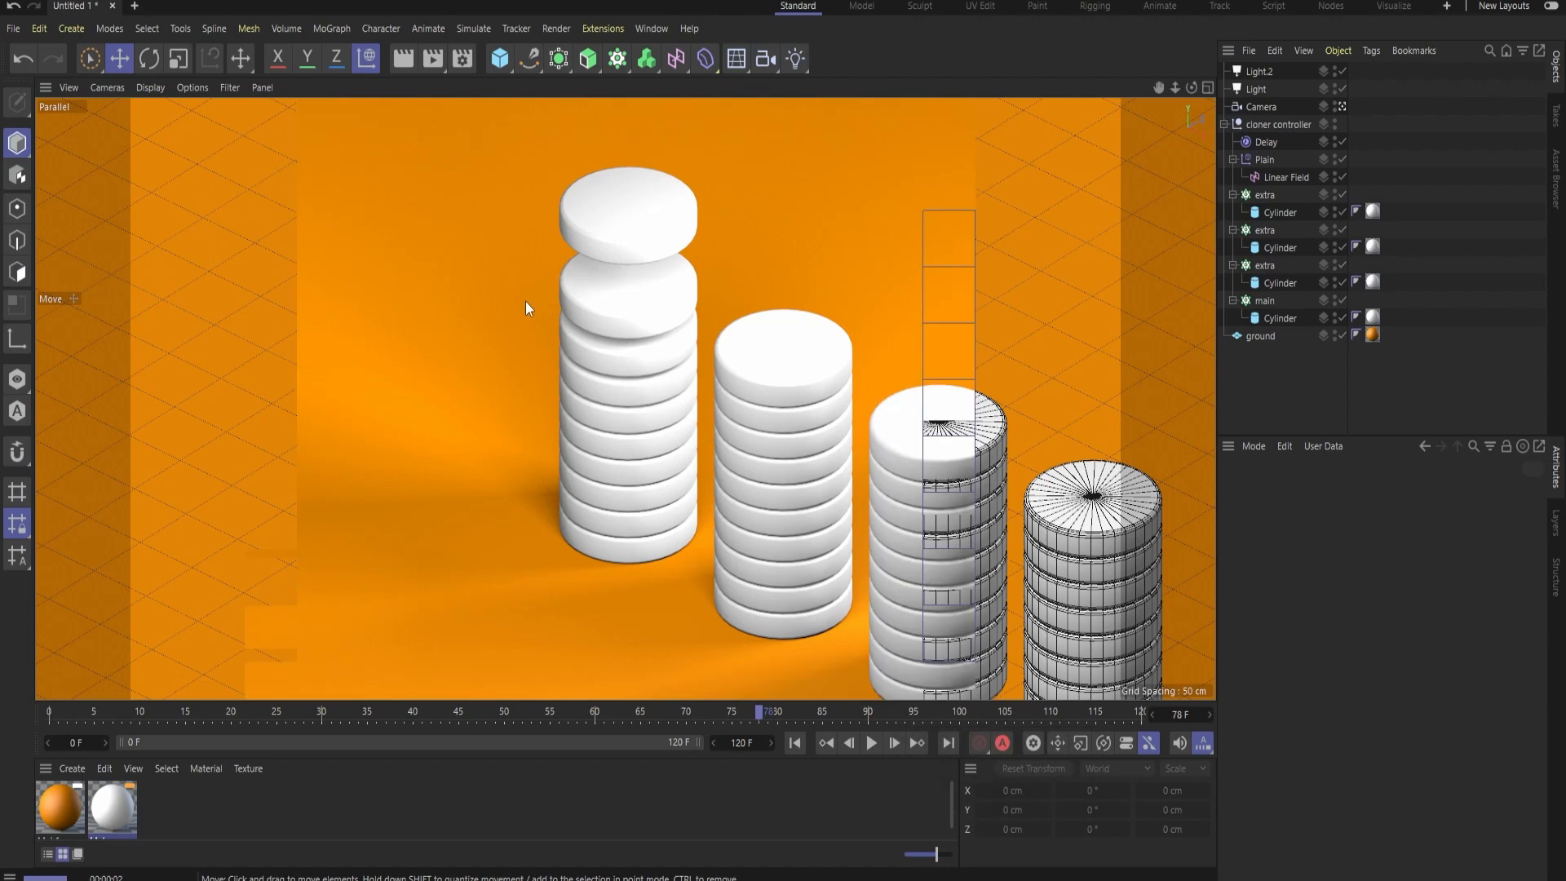
- Try rendering with the original area light in front of the stacks deleted as well, undo that deletion, and render again
{"action": "middle_click", "coordinate": [742, 296]}
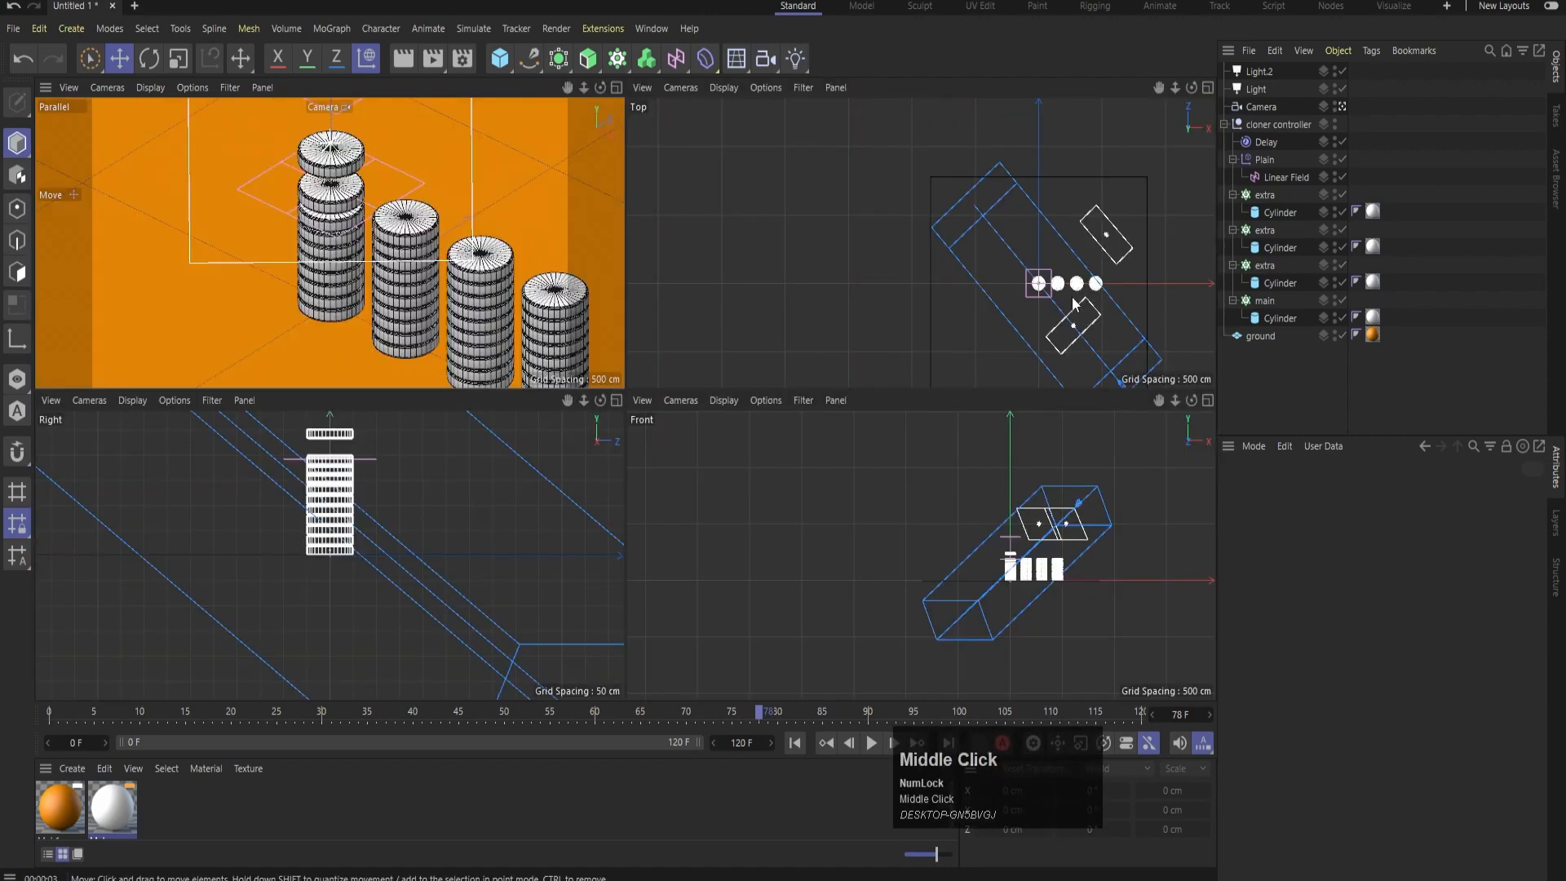
{"action": "left_click", "coordinate": [1072, 332]}
{"action": "key", "text": "Delete"}
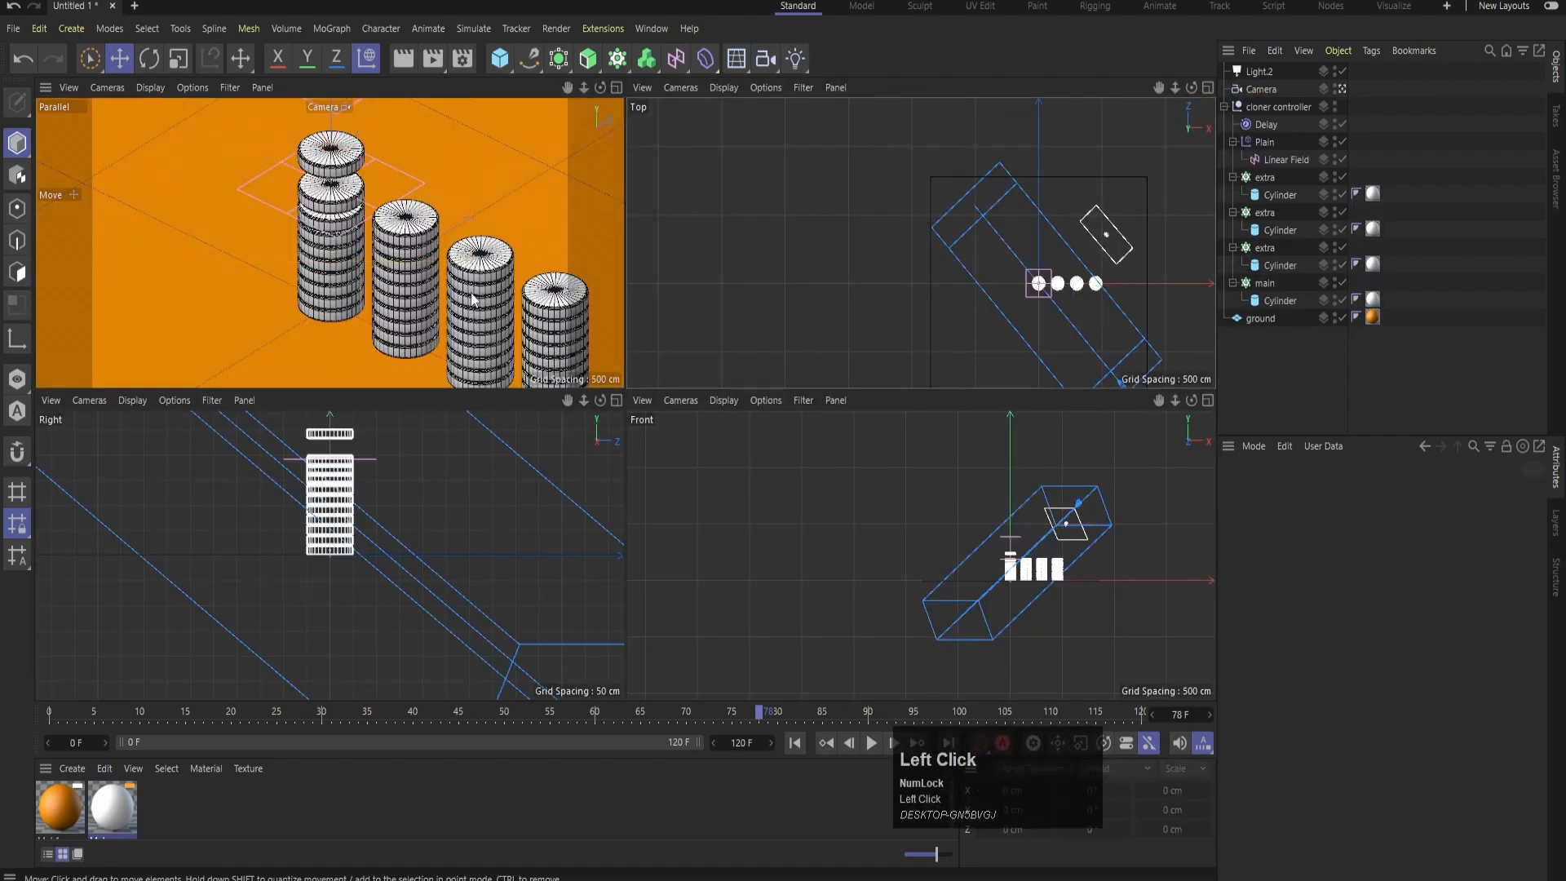
{"action": "middle_click", "coordinate": [454, 283]}
{"action": "key", "text": "ctrl+r"}
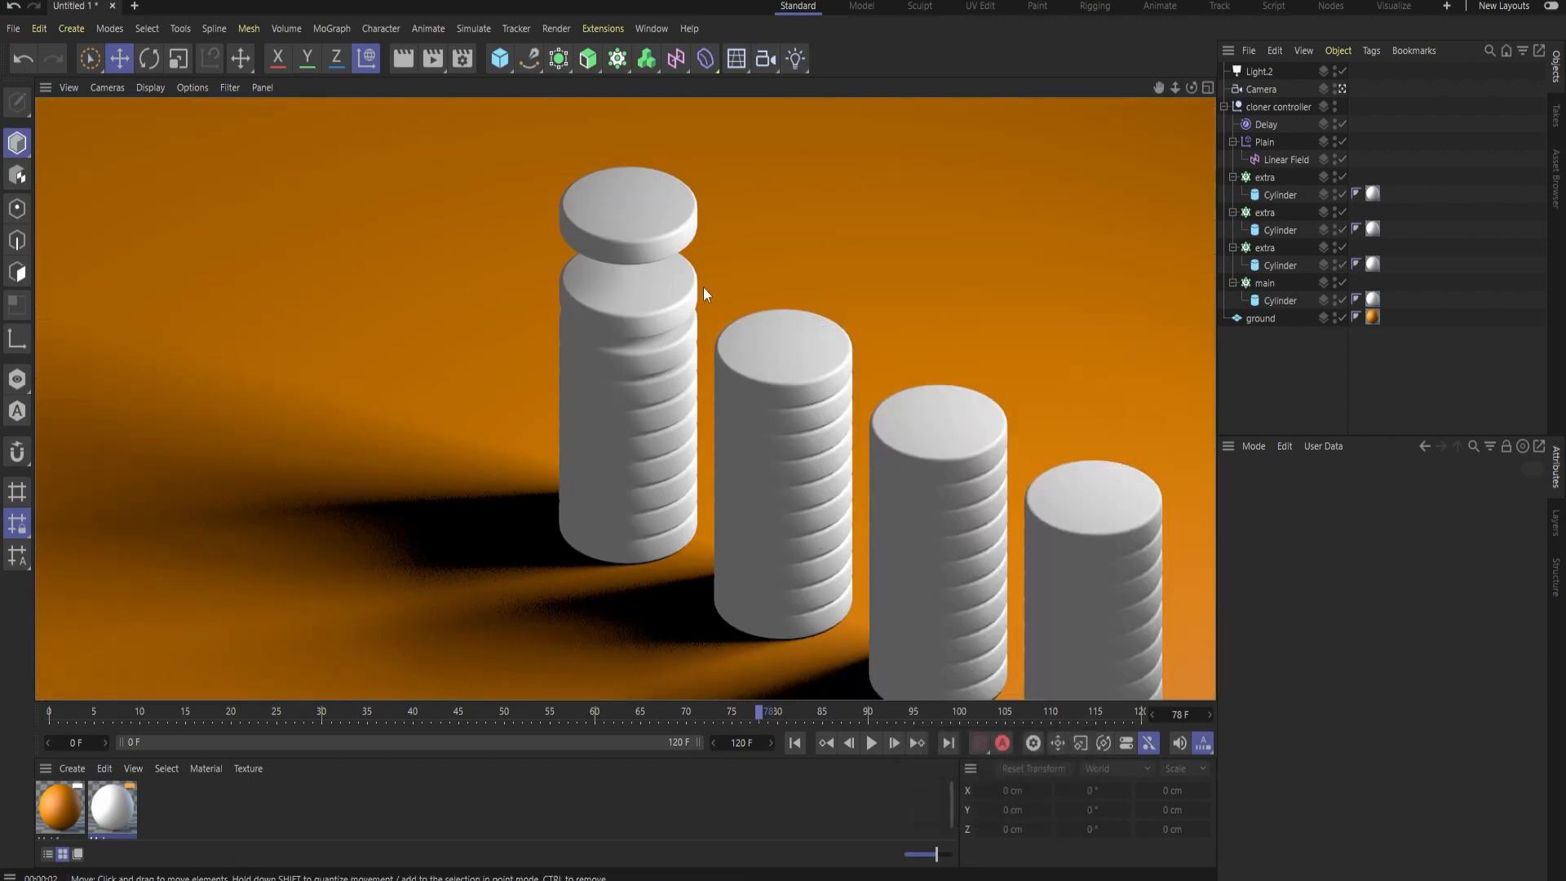
{"action": "key", "text": "ctrl+z"}
{"action": "key", "text": "ctrl+r"}
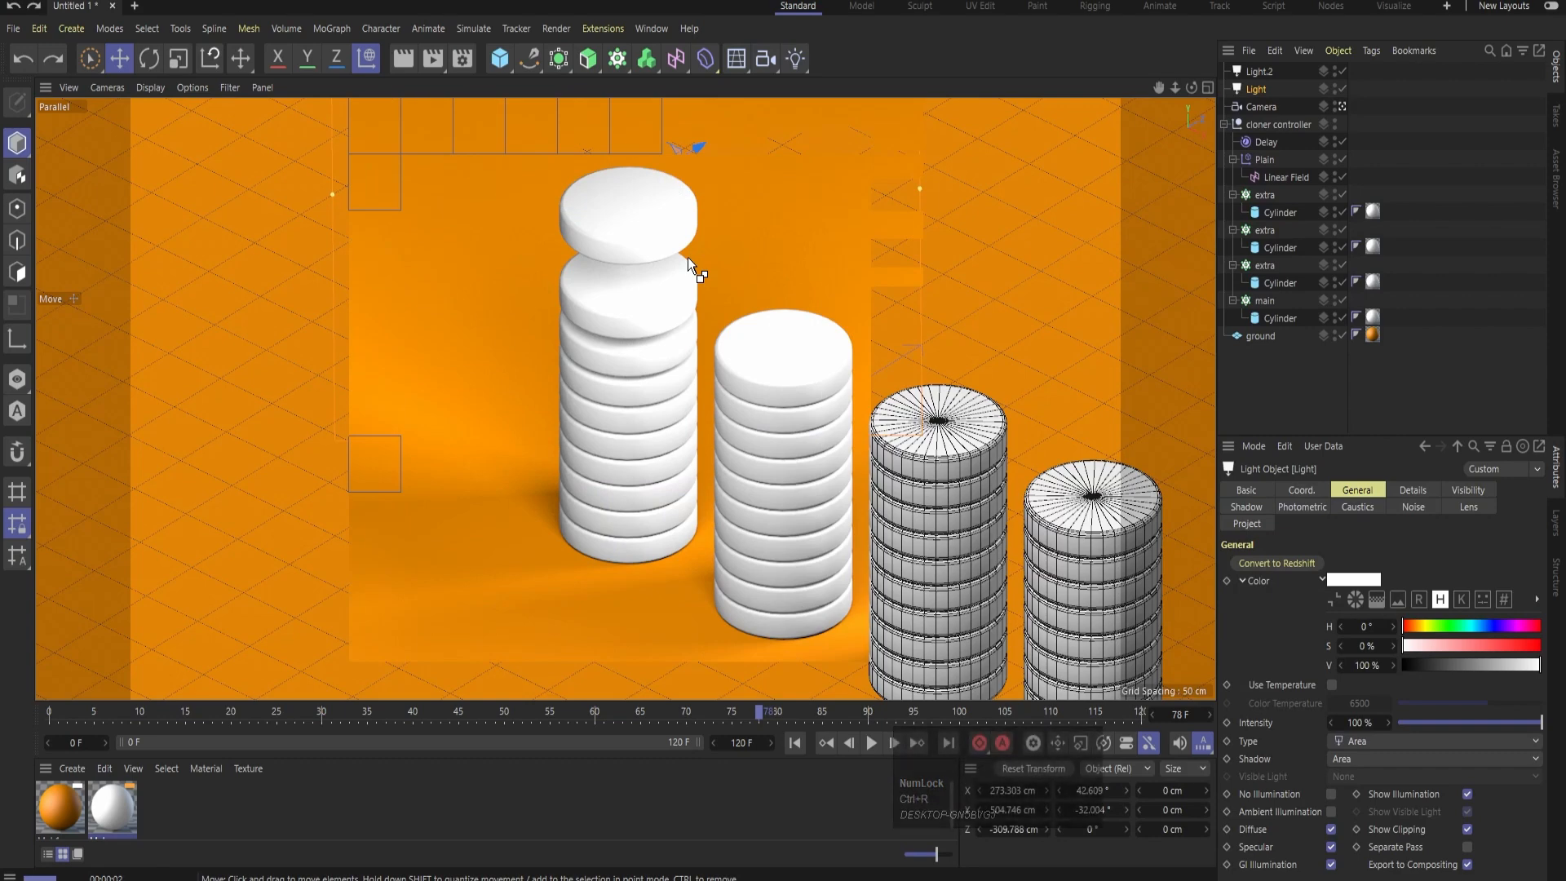
- Undo the deletion of the near-side area light at negative X and render the camera view
{"action": "middle_click", "coordinate": [687, 258]}
{"action": "middle_click", "coordinate": [969, 253]}
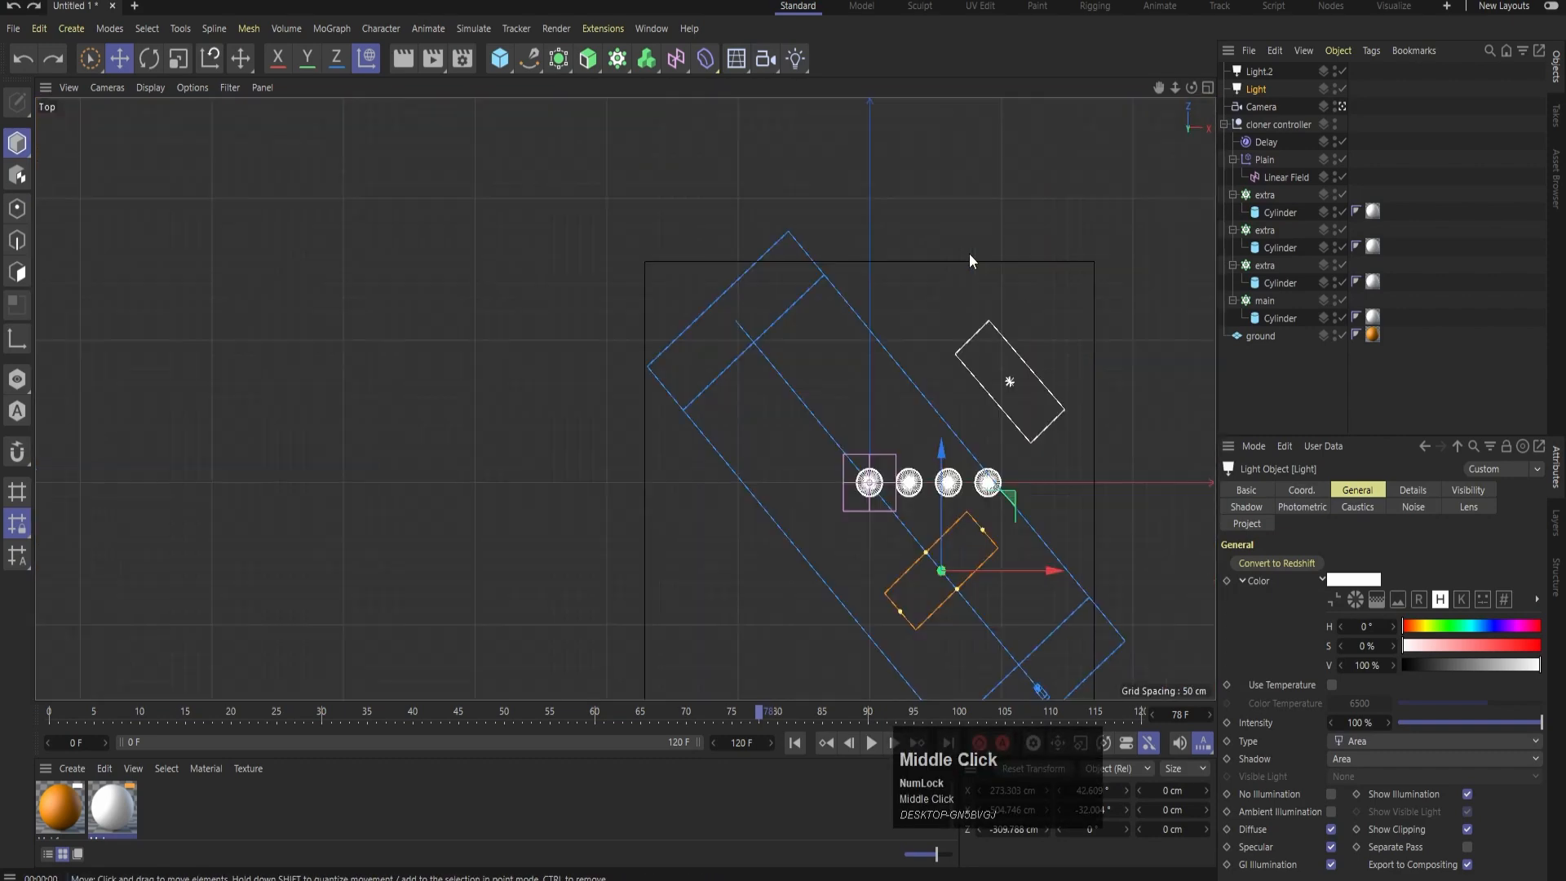
{"action": "key", "text": "ctrl+z"}
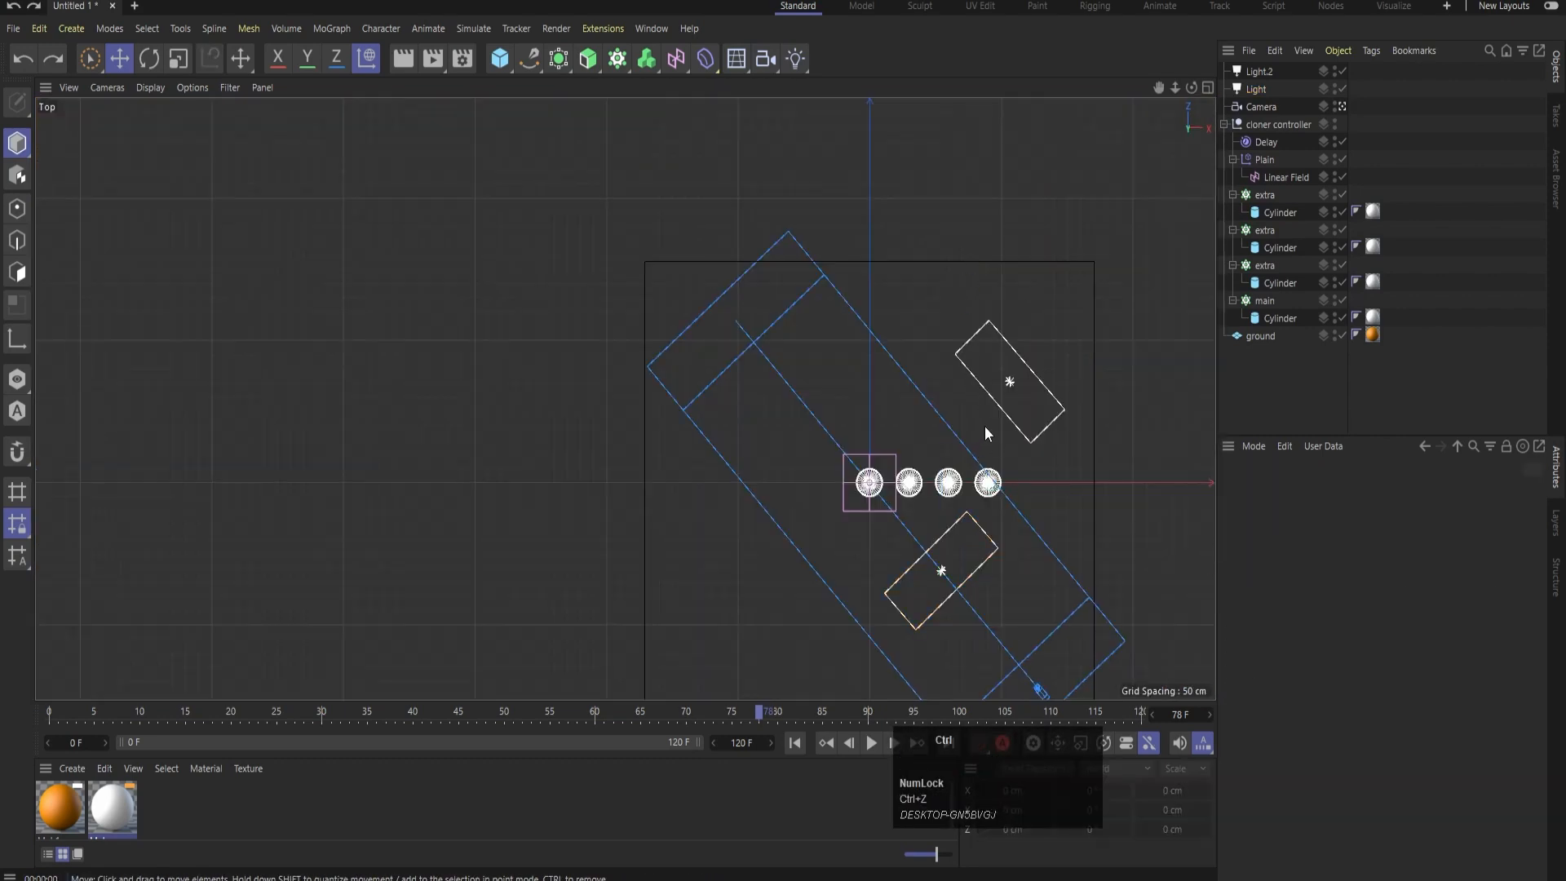
{"action": "key", "text": "ctrl+z"}
{"action": "middle_click", "coordinate": [846, 324]}
{"action": "middle_click", "coordinate": [291, 178]}
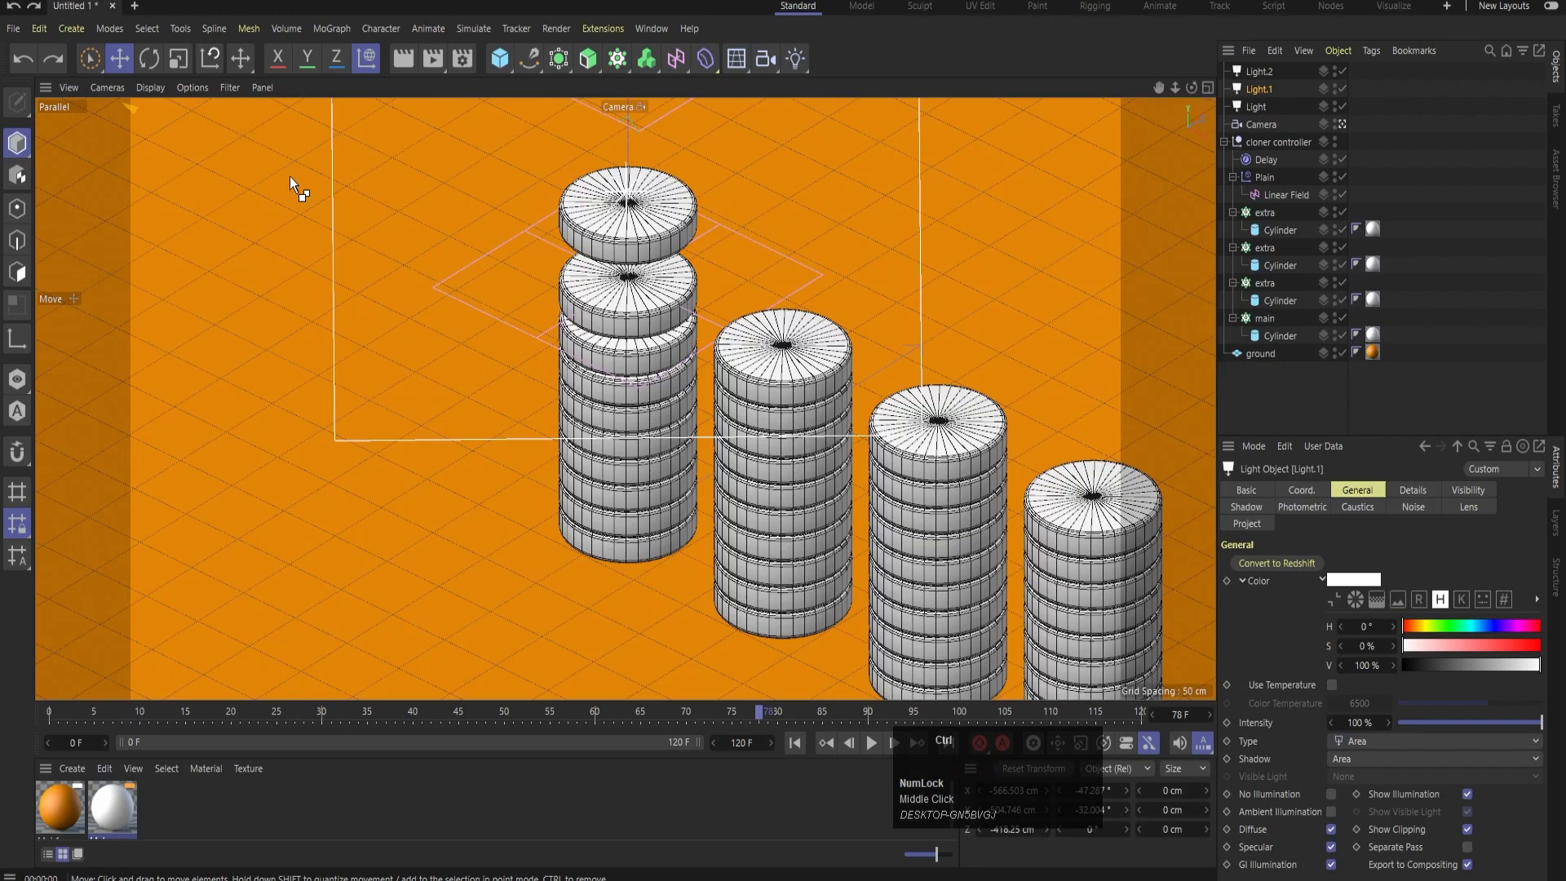
{"action": "key", "text": "ctrl+r"}
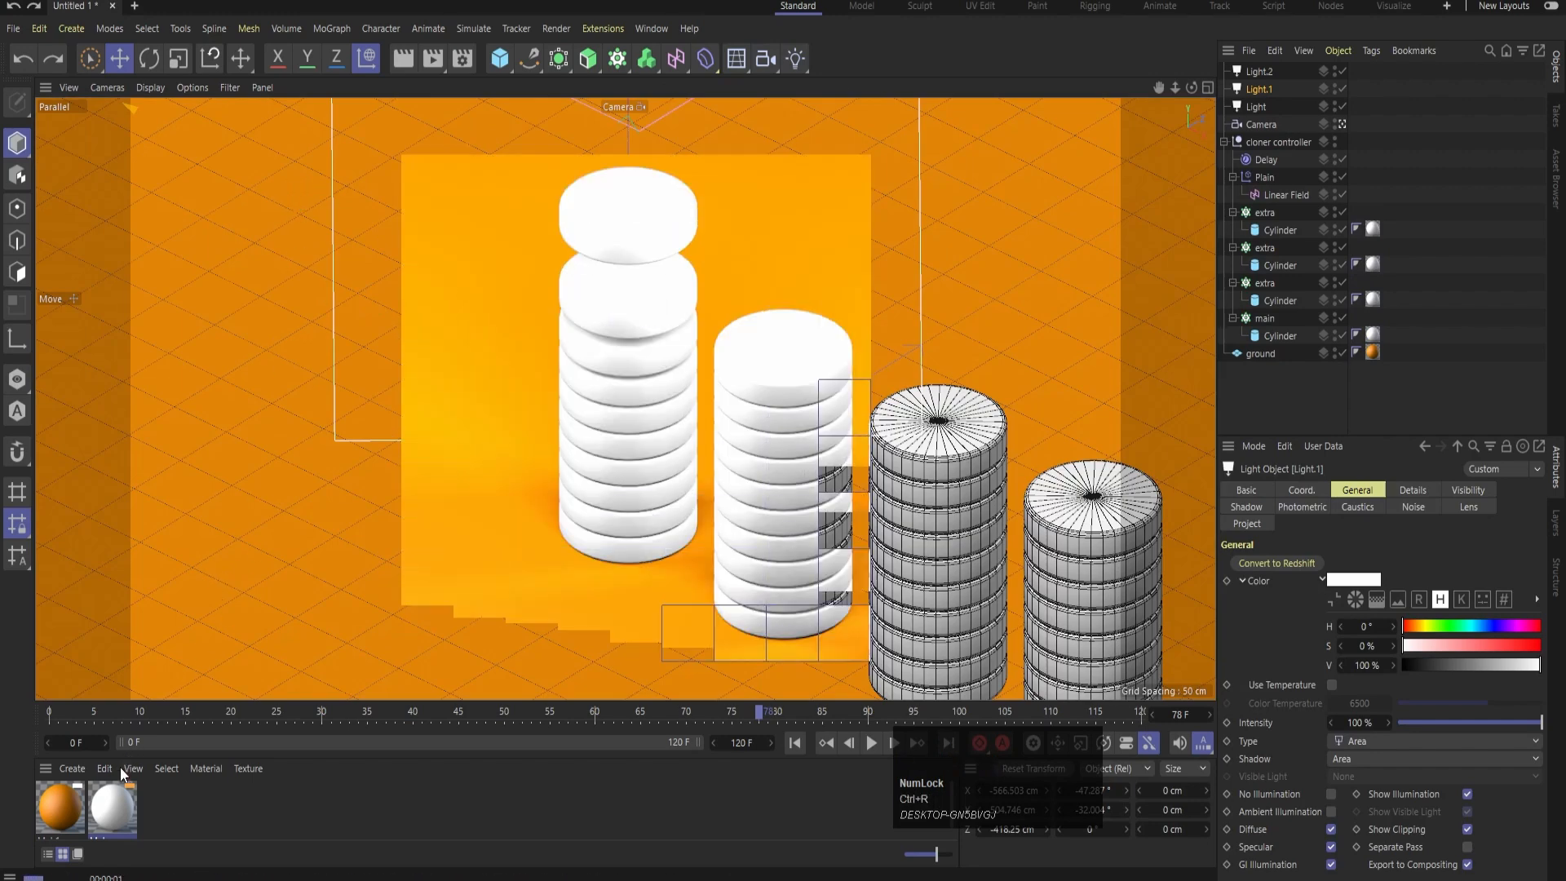
- Set the white disc material's luminance brightness to 8% and render the camera view
{"action": "double_click", "coordinate": [114, 808]}
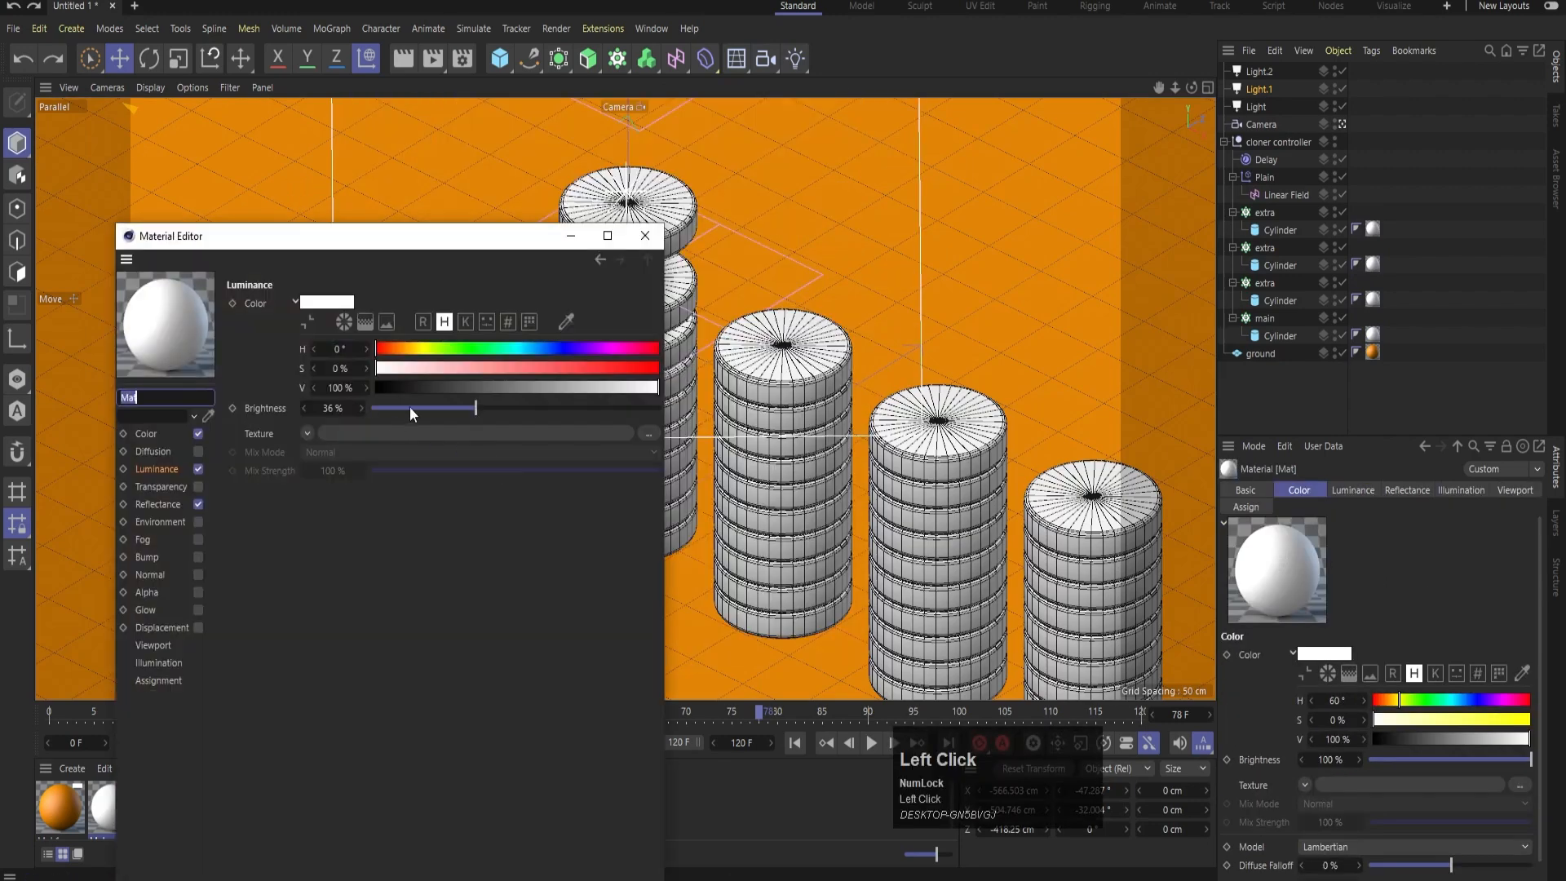
{"action": "left_click", "coordinate": [409, 408]}
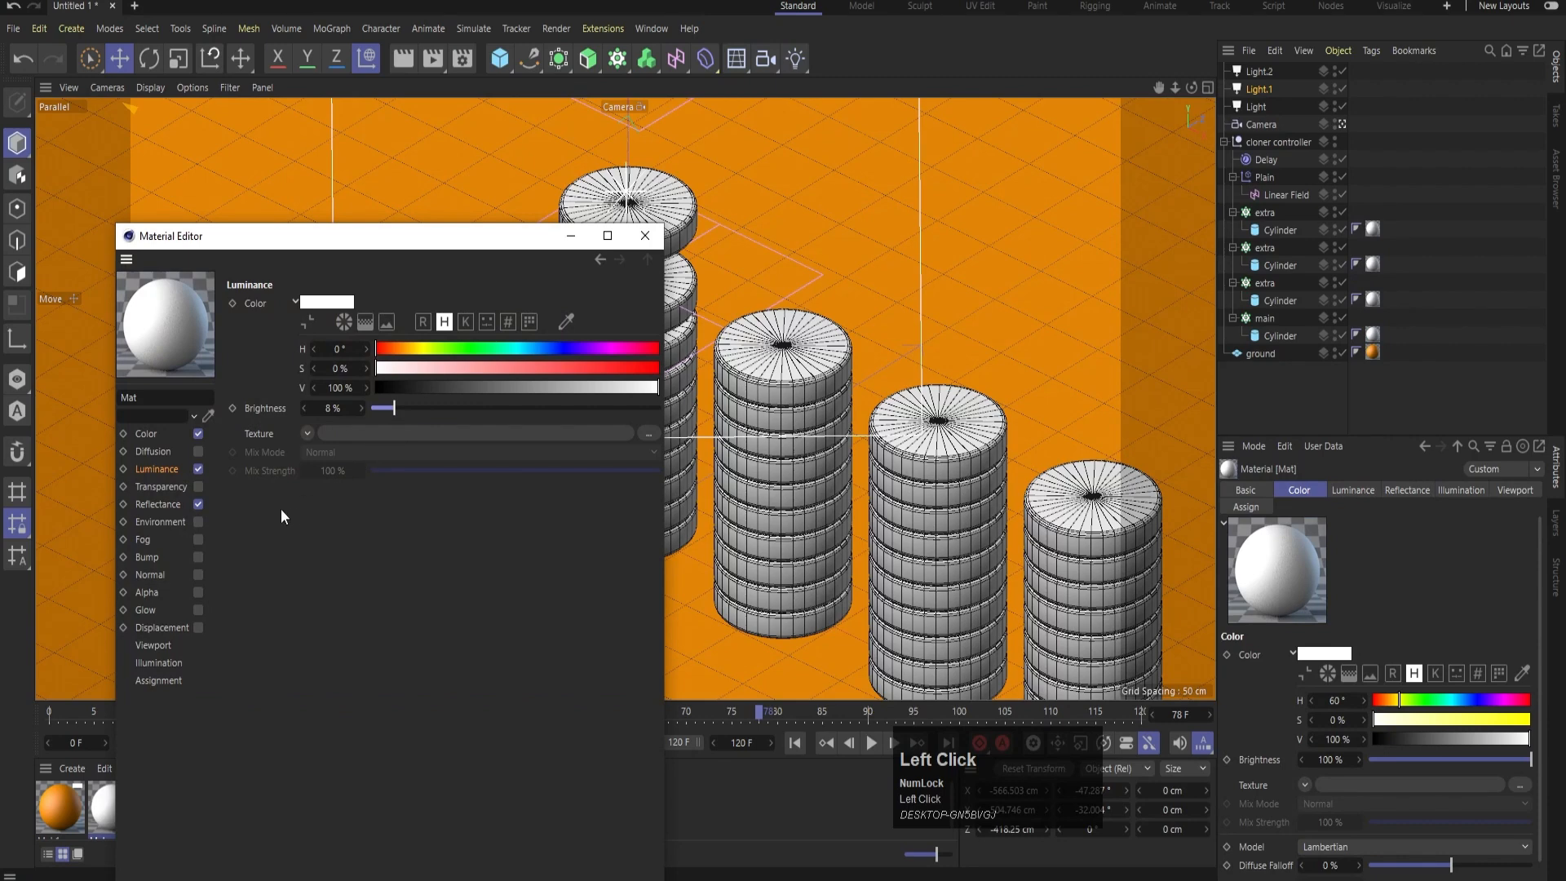
{"action": "left_click", "coordinate": [636, 241]}
{"action": "key", "text": "ctrl+r"}
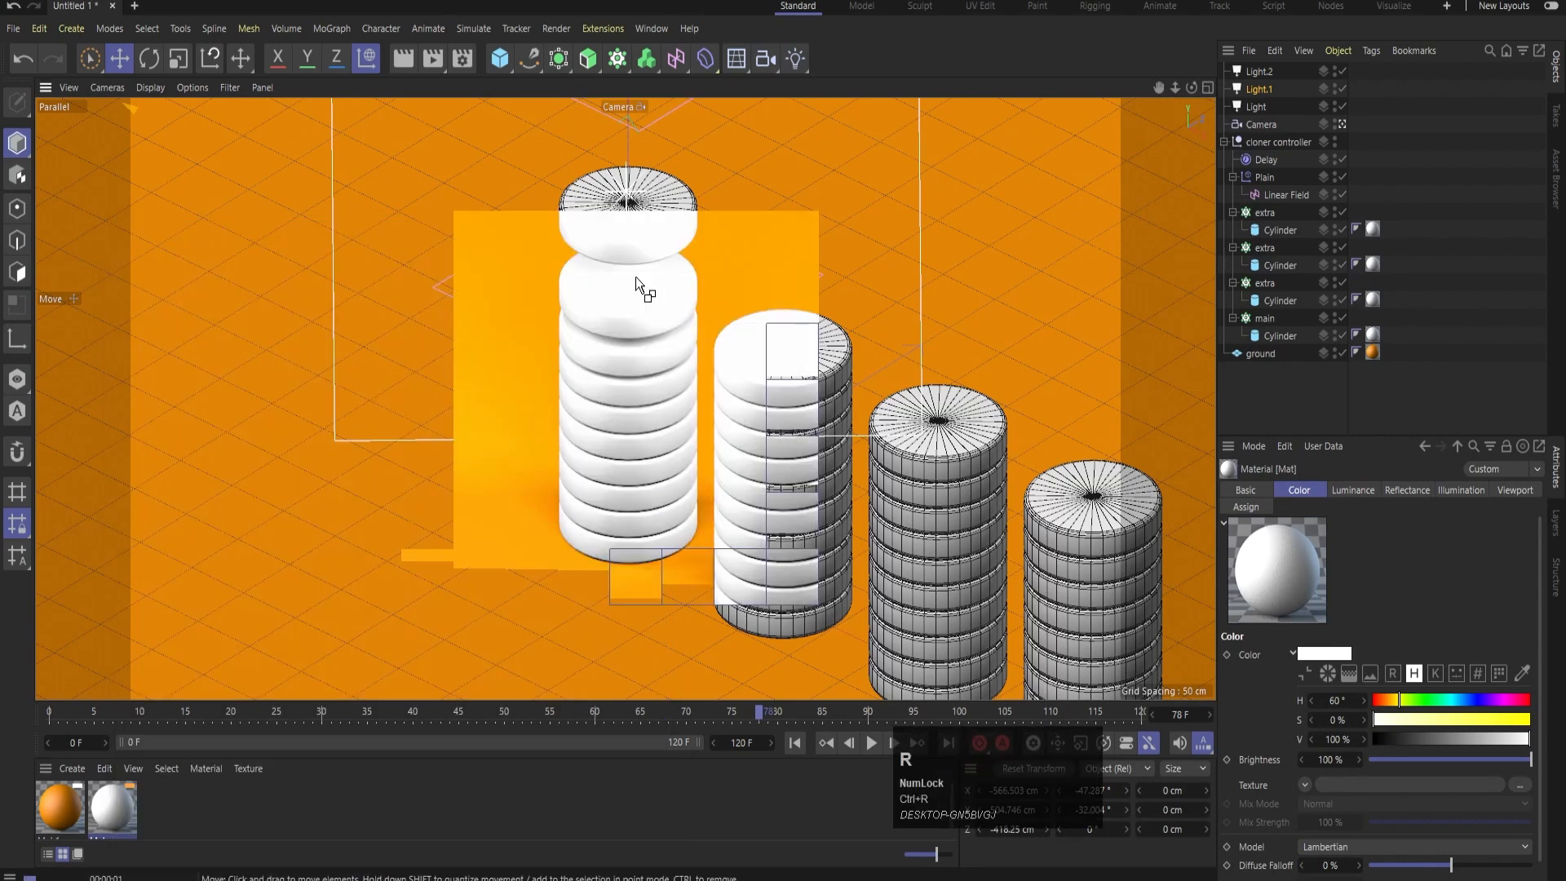
- Lower the disc material's color brightness to 77% and render the camera view
{"action": "middle_click", "coordinate": [708, 221]}
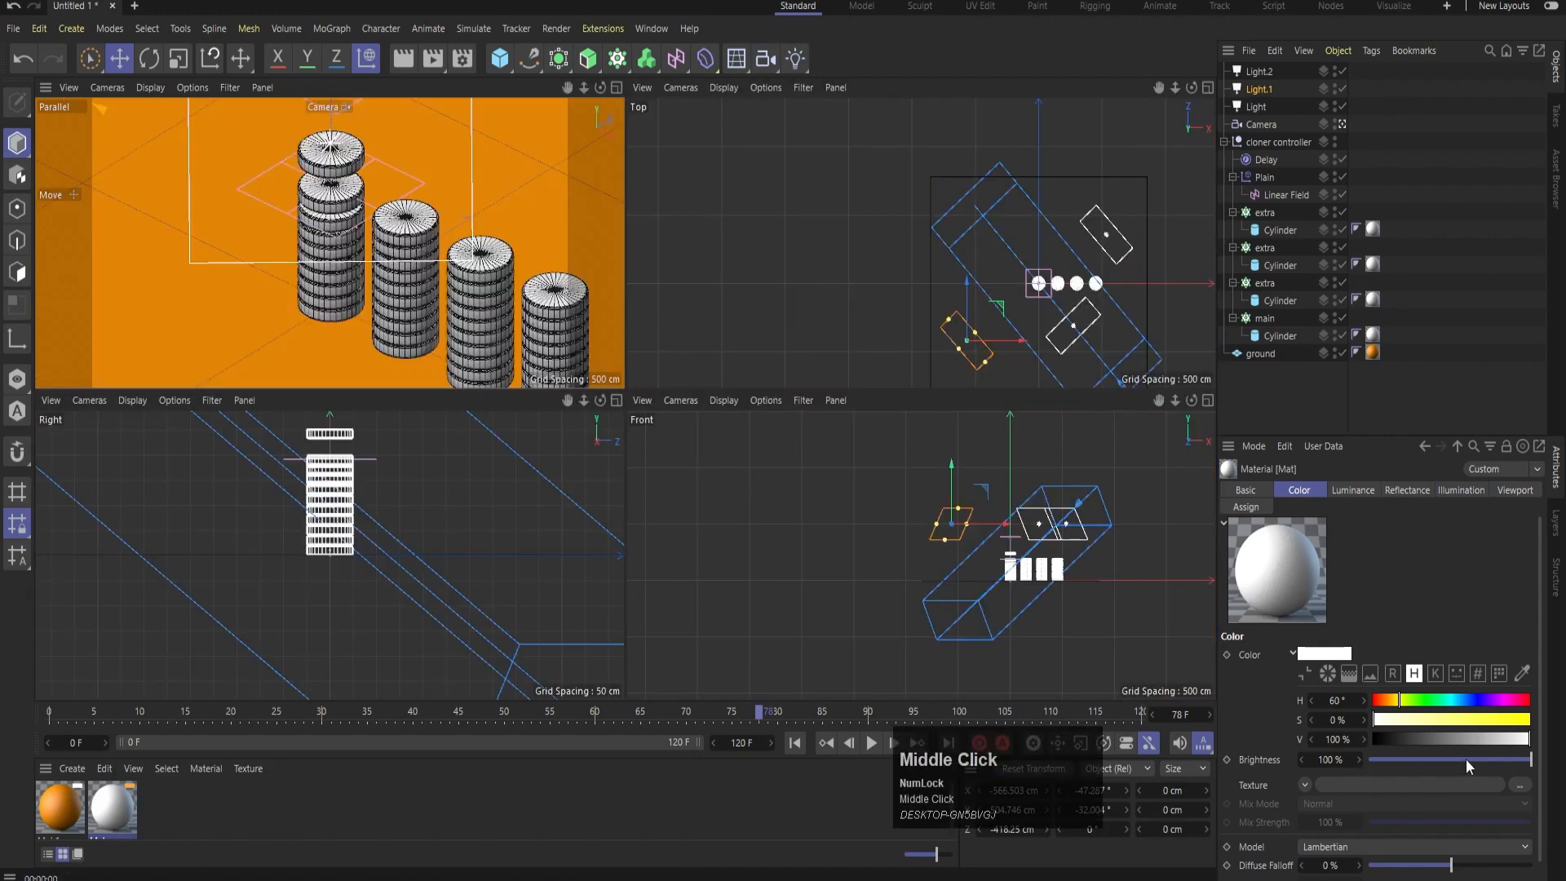
{"action": "mouse_move", "coordinate": [1502, 765]}
{"action": "left_mouse_down"}
{"action": "mouse_move", "coordinate": [1452, 767]}
{"action": "mouse_move", "coordinate": [1496, 762]}
{"action": "left_mouse_up"}
{"action": "middle_click", "coordinate": [441, 282]}
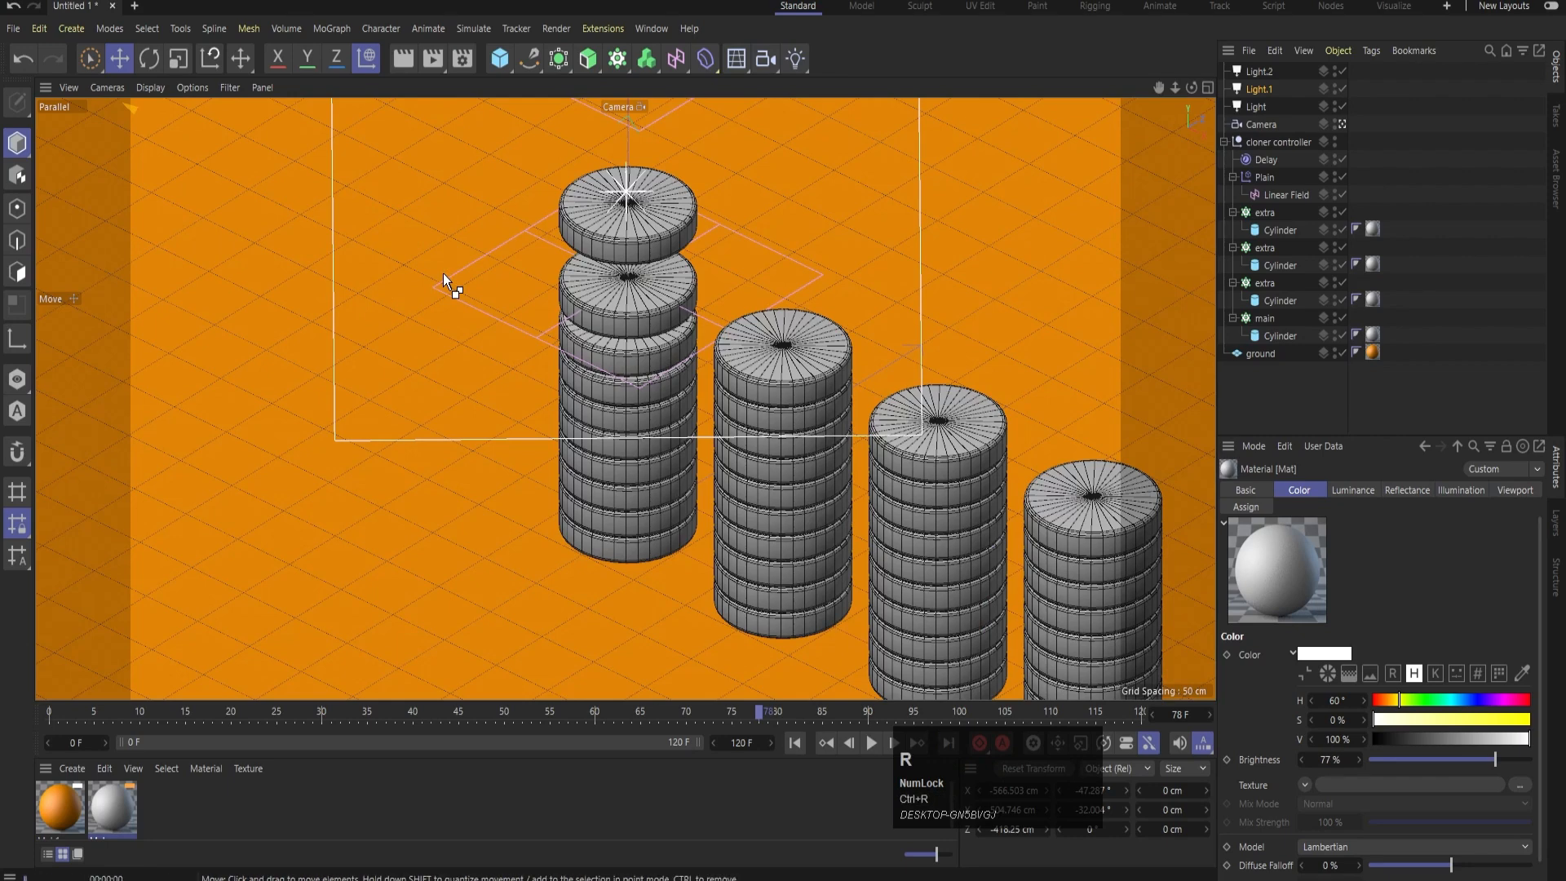
{"action": "key", "text": "ctrl+r"}
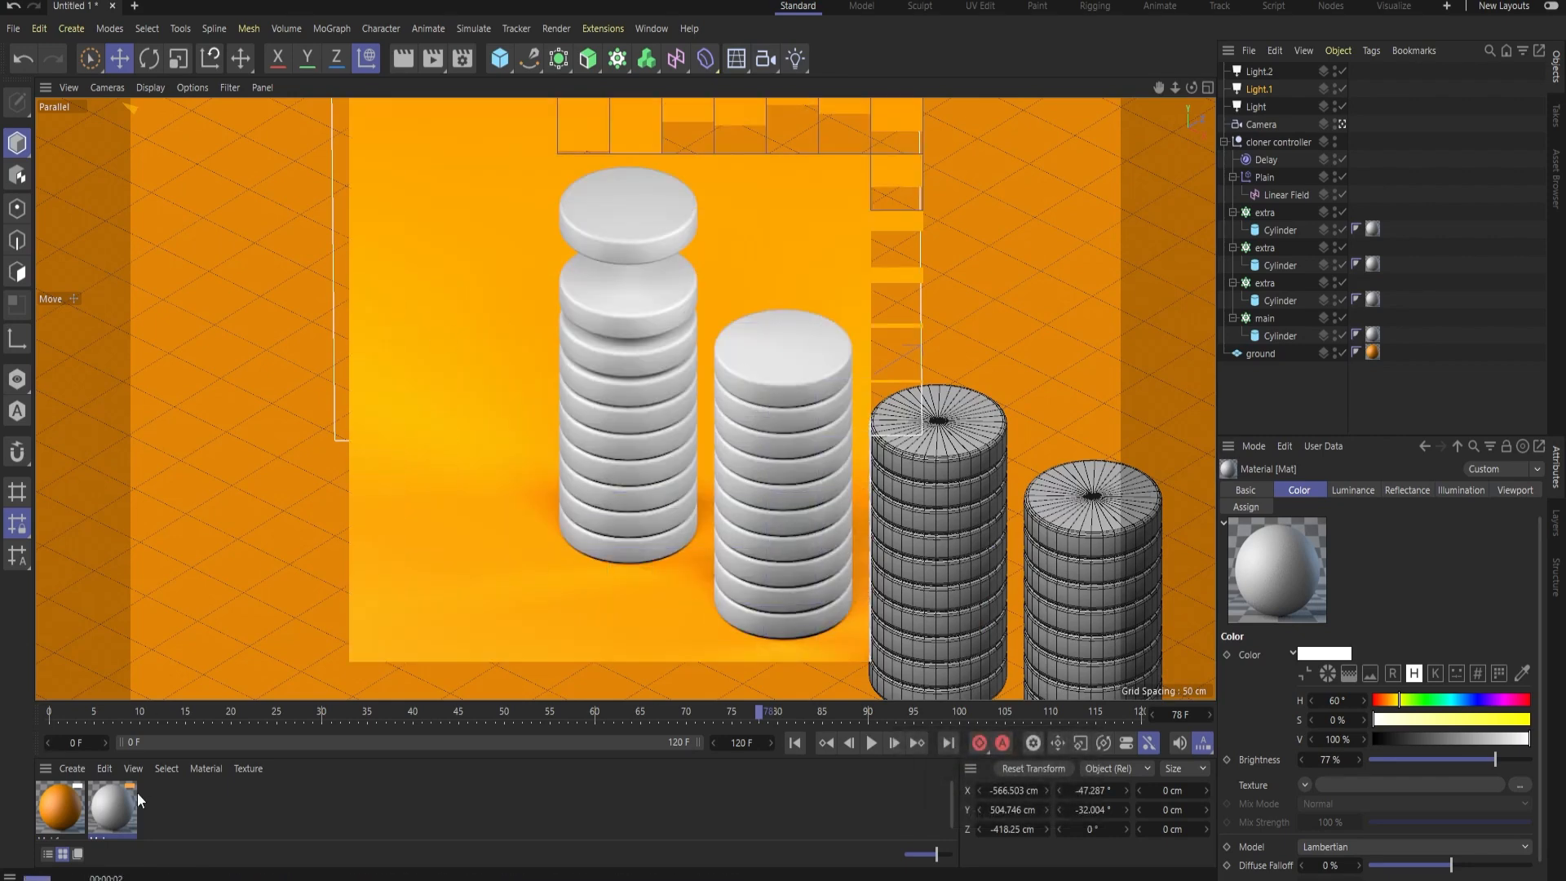
- Raise the disc material's luminance brightness in two passes, rendering the camera view after each change
{"action": "double_click", "coordinate": [125, 810]}
{"action": "left_click_drag", "start_coordinate": [416, 408], "coordinate": [449, 408]}
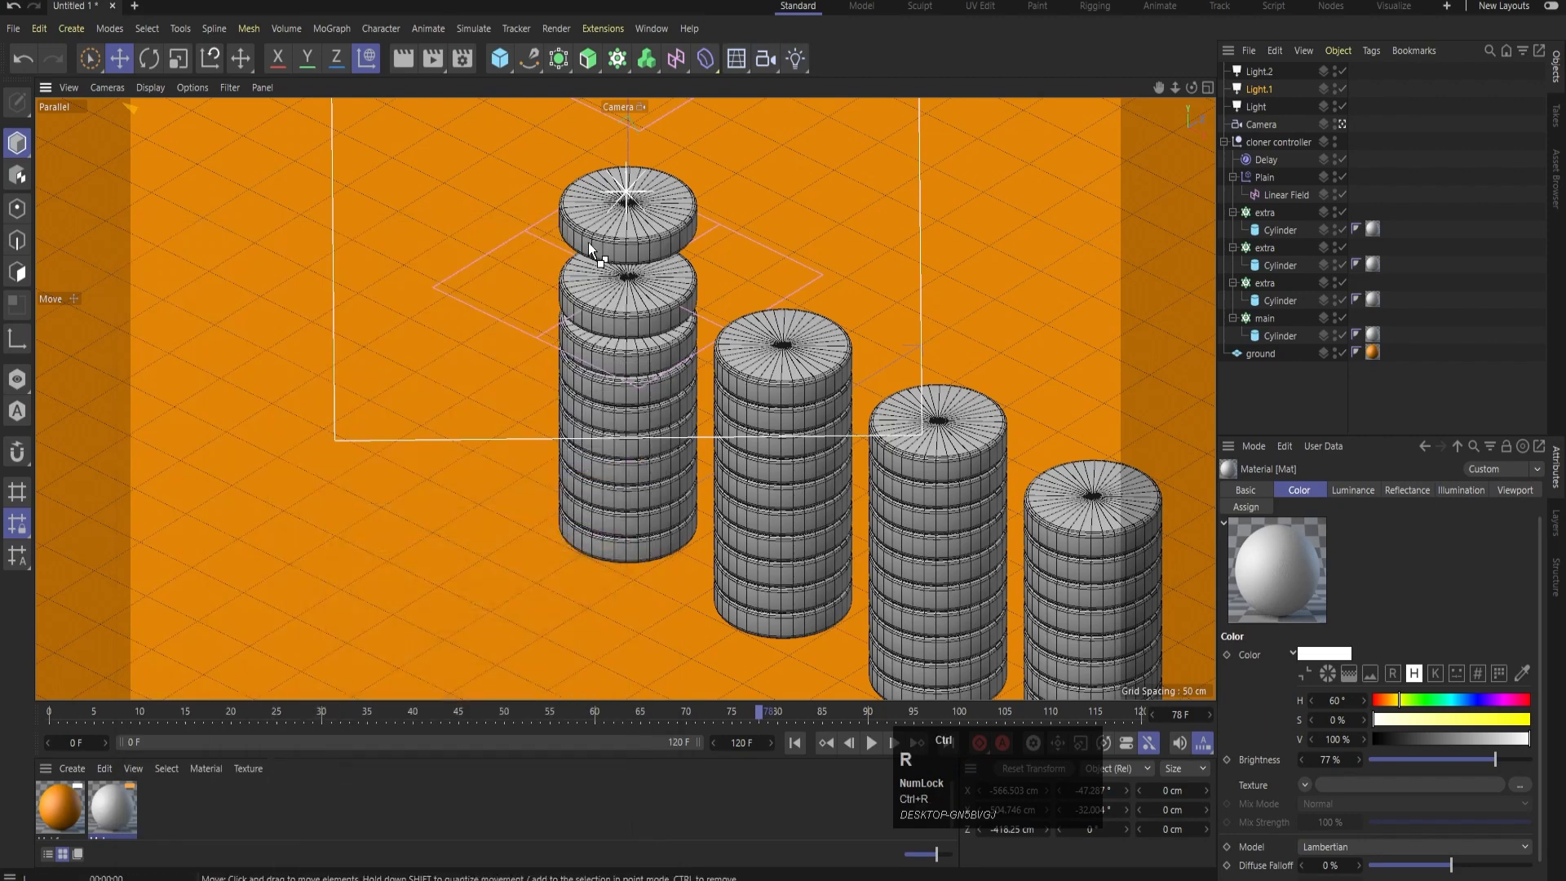
{"action": "key", "text": "ctrl+r"}
{"action": "double_click", "coordinate": [115, 810]}
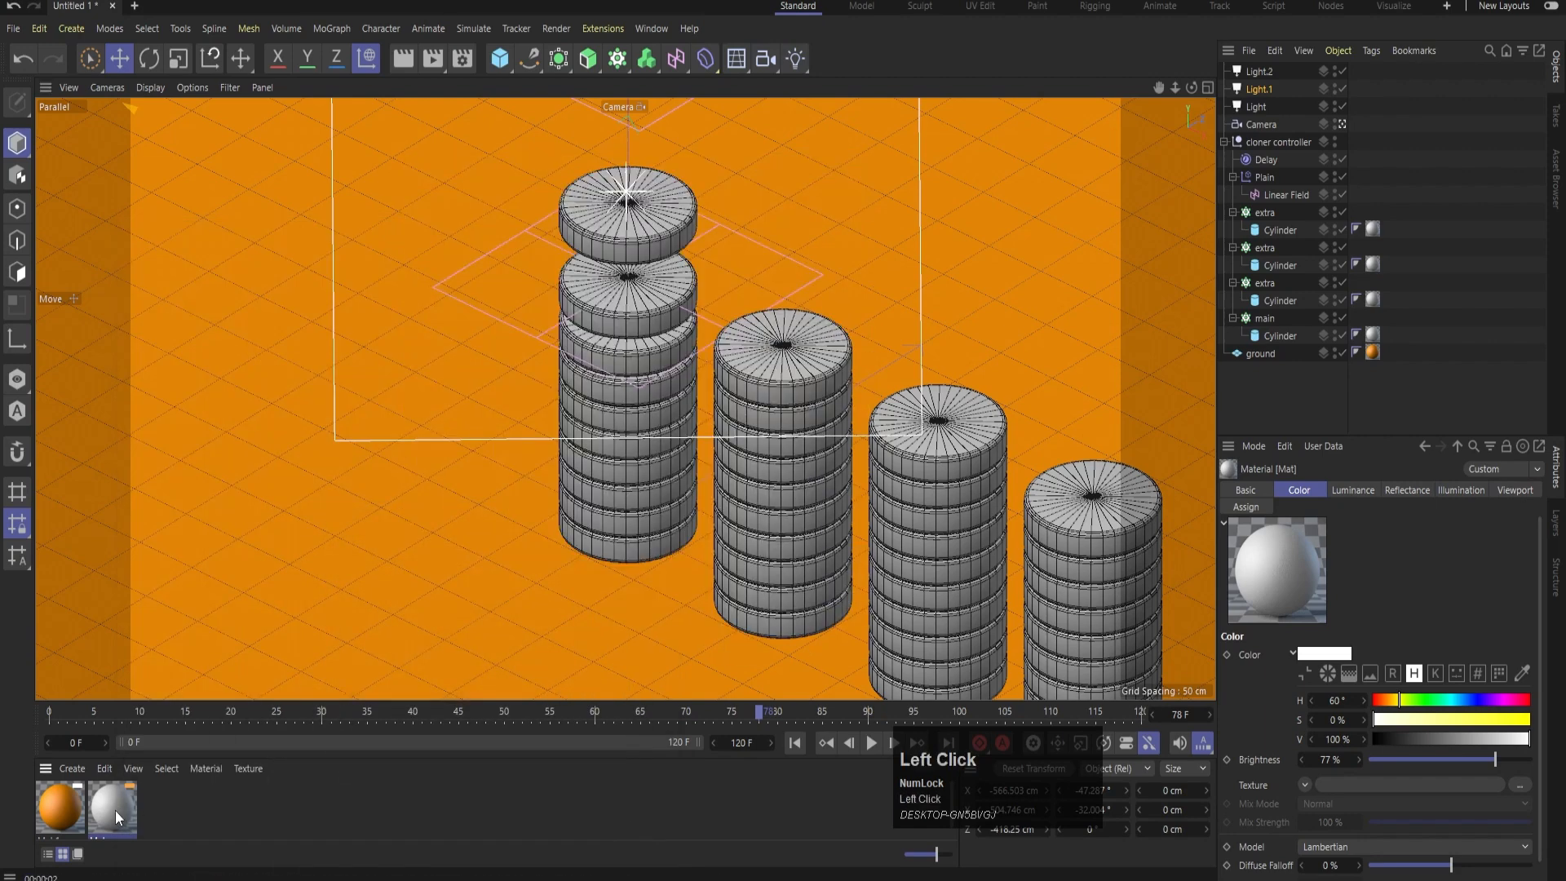
{"action": "left_click_drag", "start_coordinate": [493, 407], "coordinate": [537, 410]}
{"action": "left_click", "coordinate": [649, 238]}
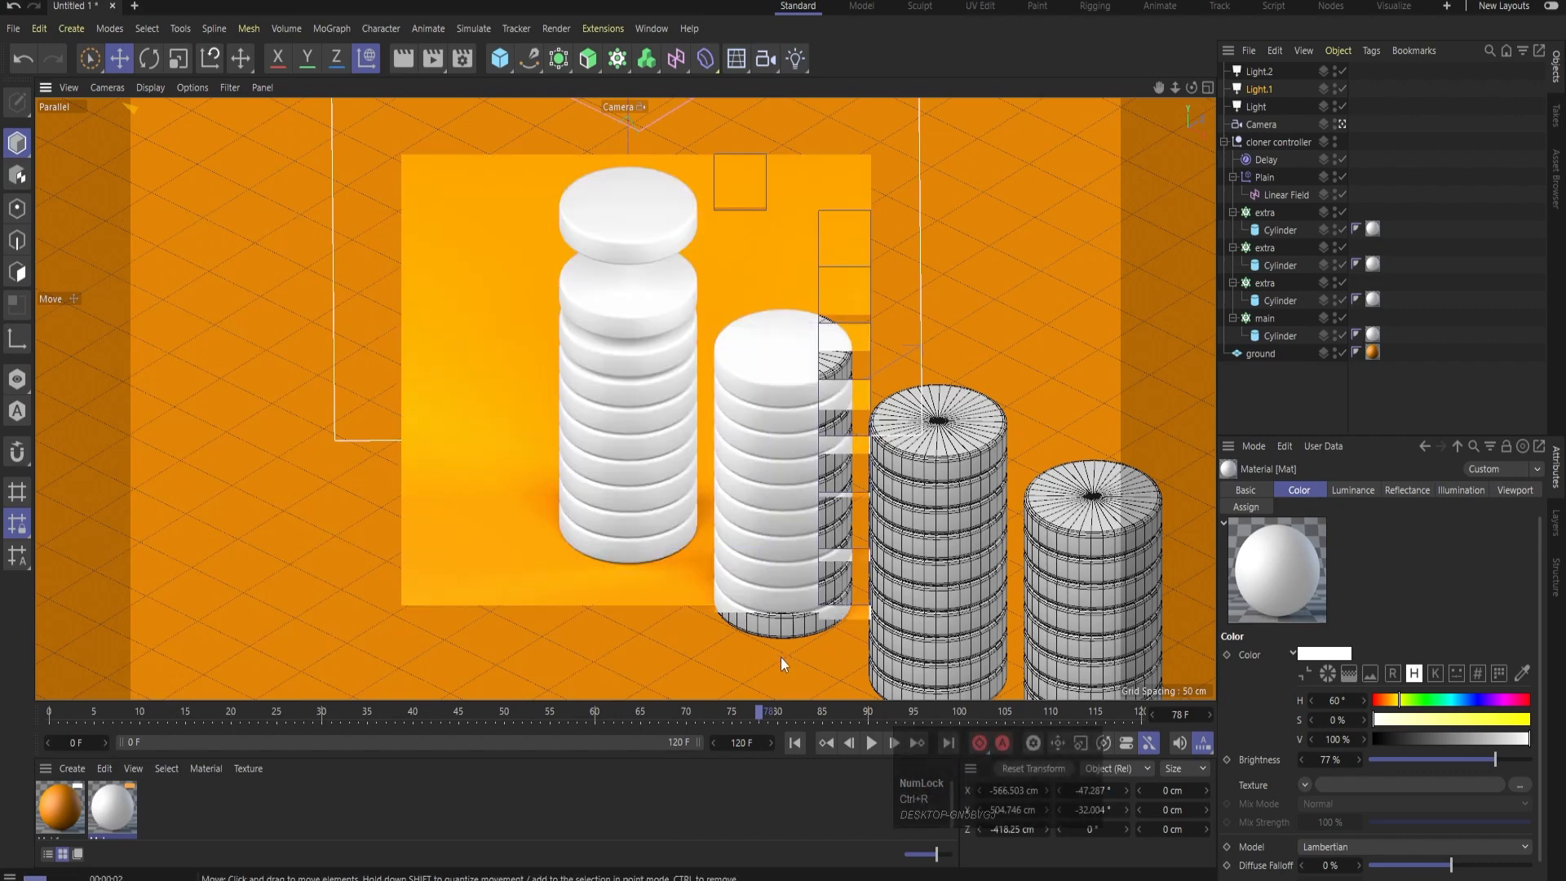
{"action": "key", "text": "Num_Lock"}
{"action": "key", "text": "ctrl+shift+z"}
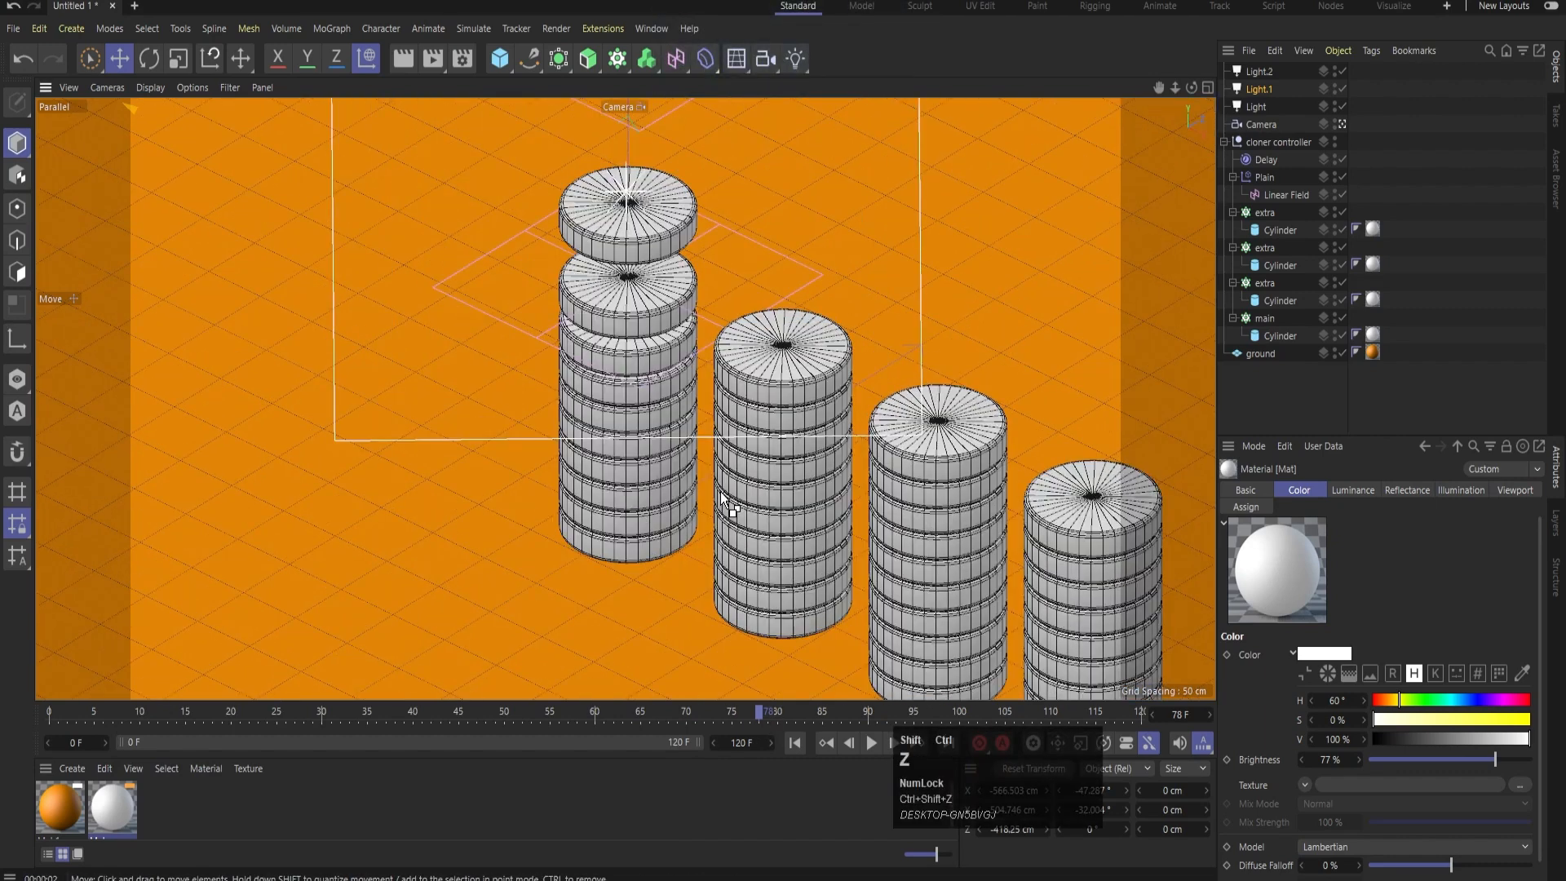
- Play the disc-stack animation, render the camera view at frame 82, and replay the loop to review its motion
{"action": "left_click", "coordinate": [872, 743]}
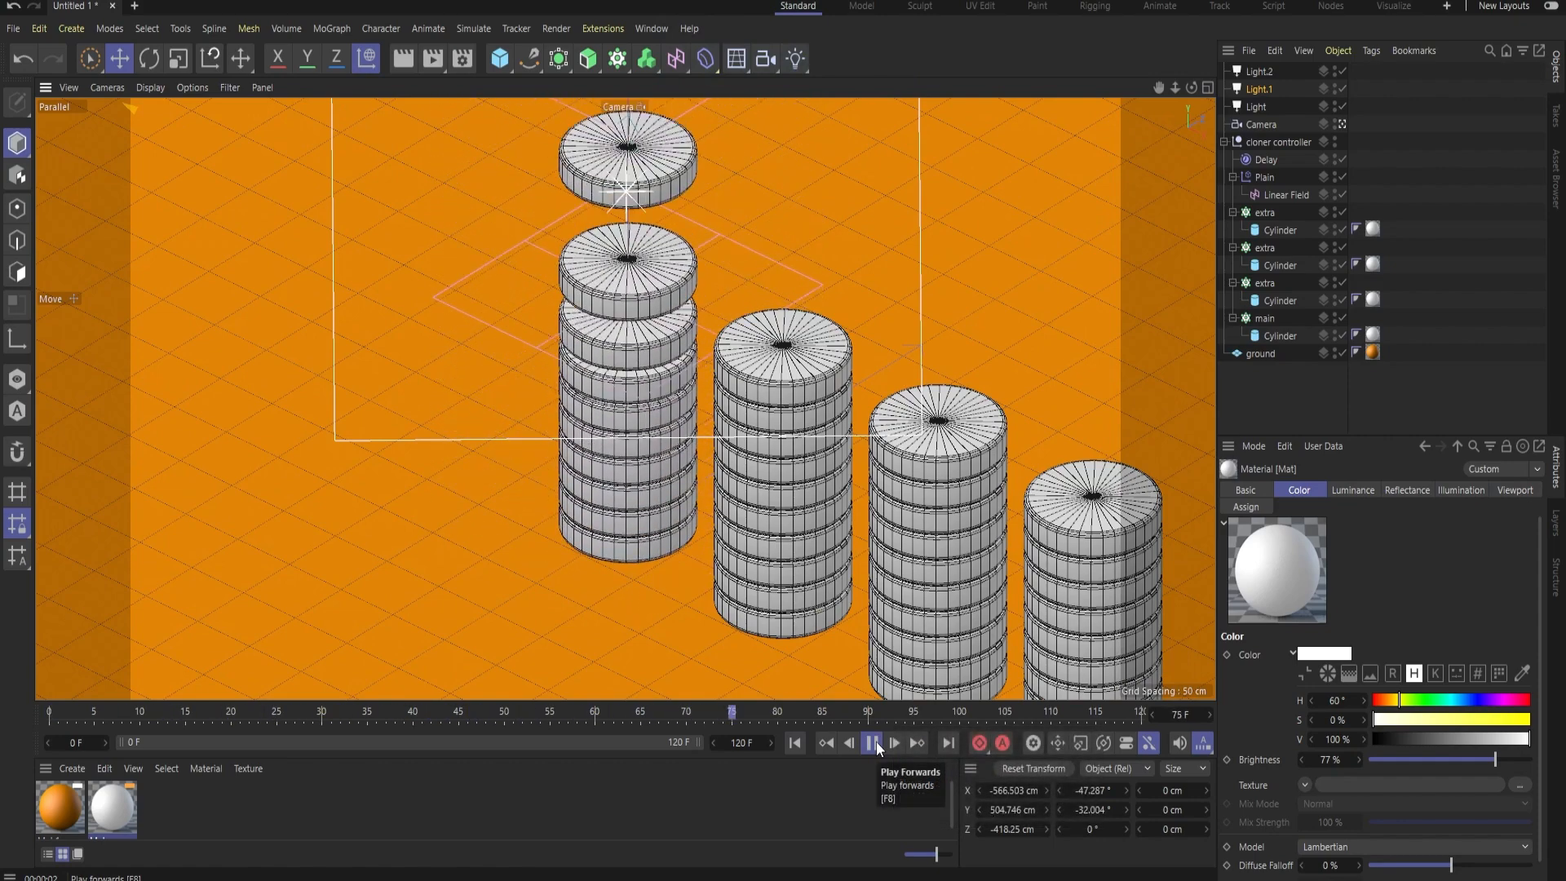
{"action": "key", "text": "ctrl+r"}
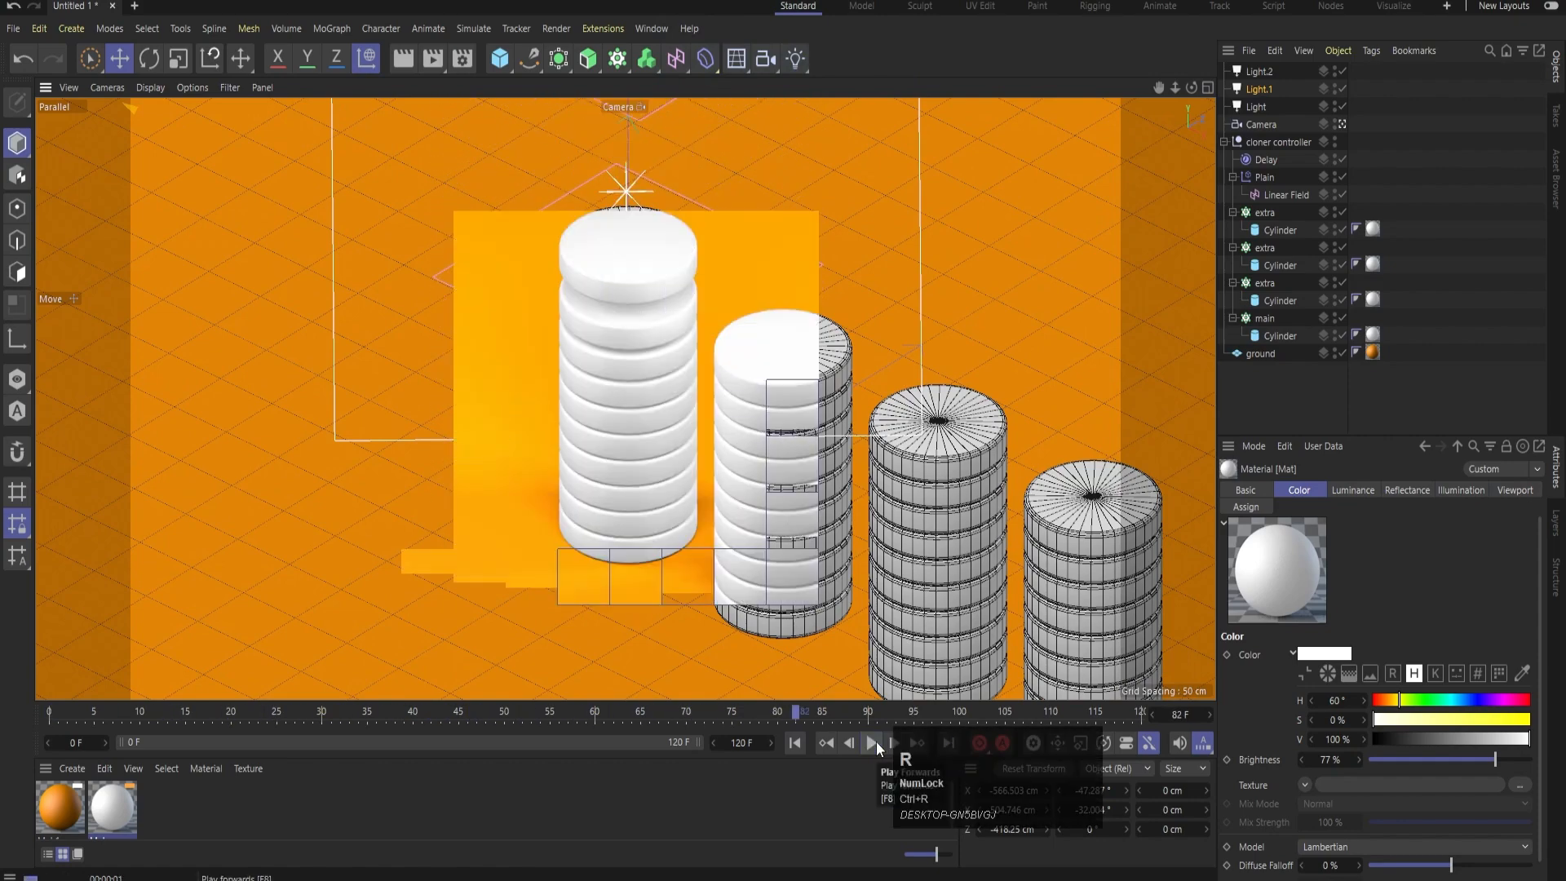
{"action": "left_click", "coordinate": [876, 742]}
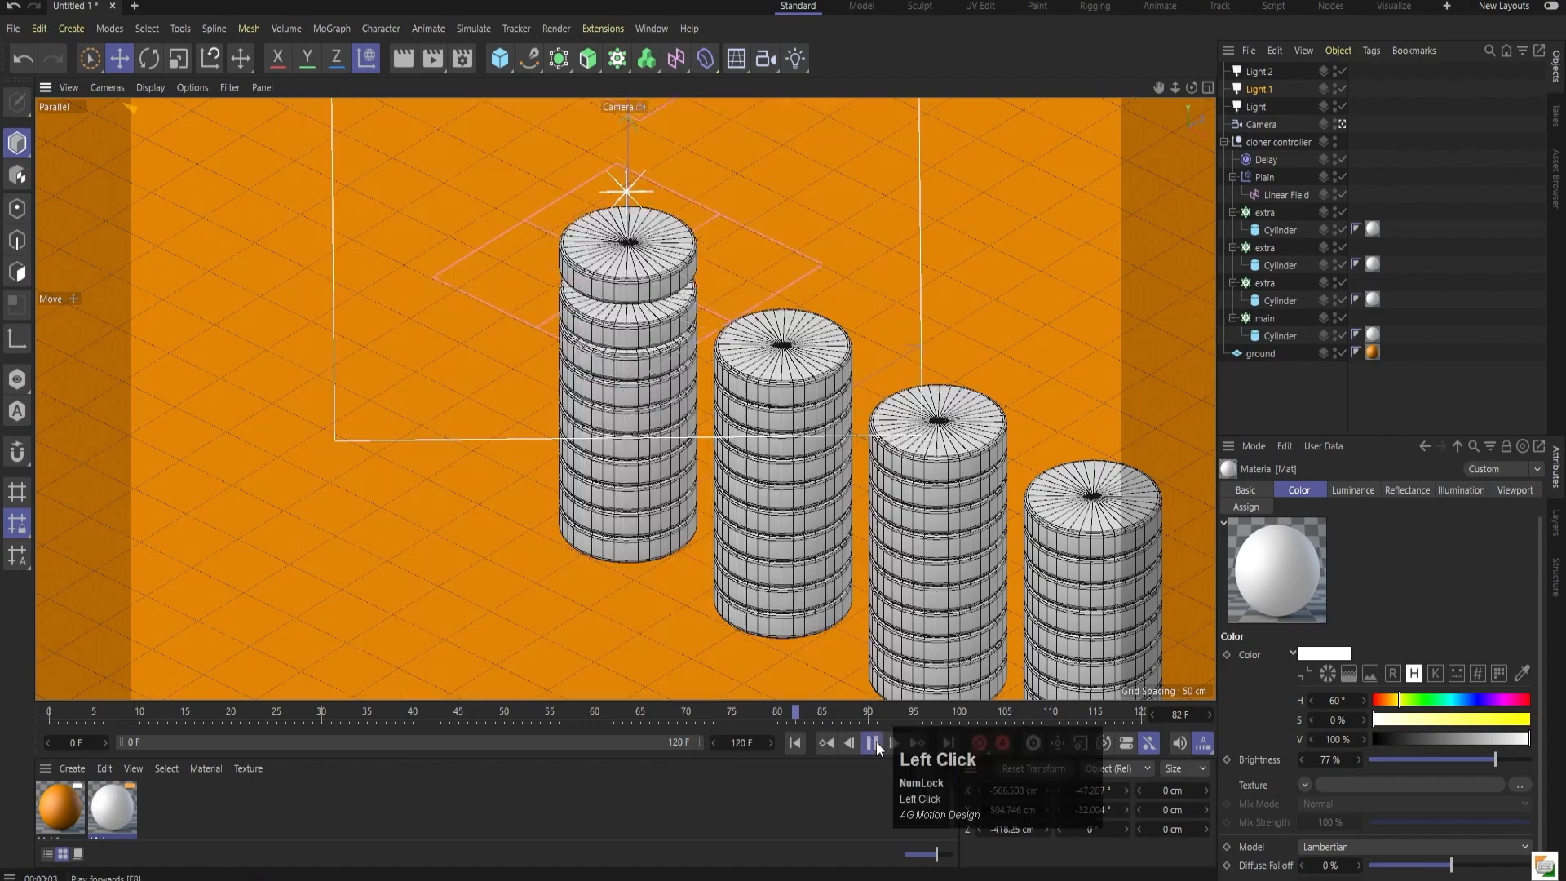
{"action": "left_click", "coordinate": [877, 741]}
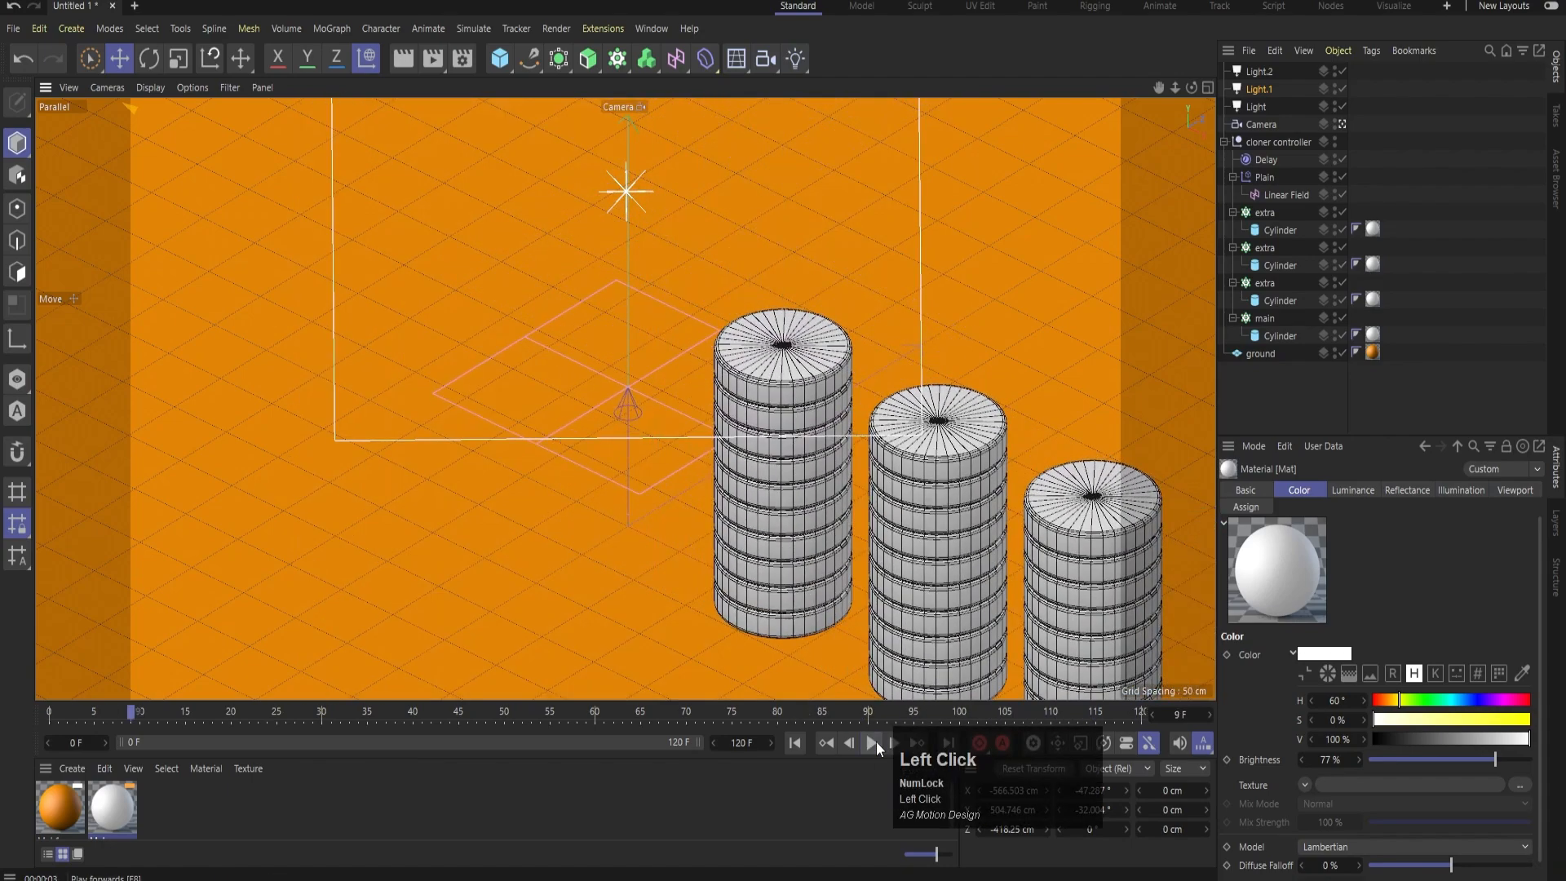
{"action": "left_click", "coordinate": [877, 747]}
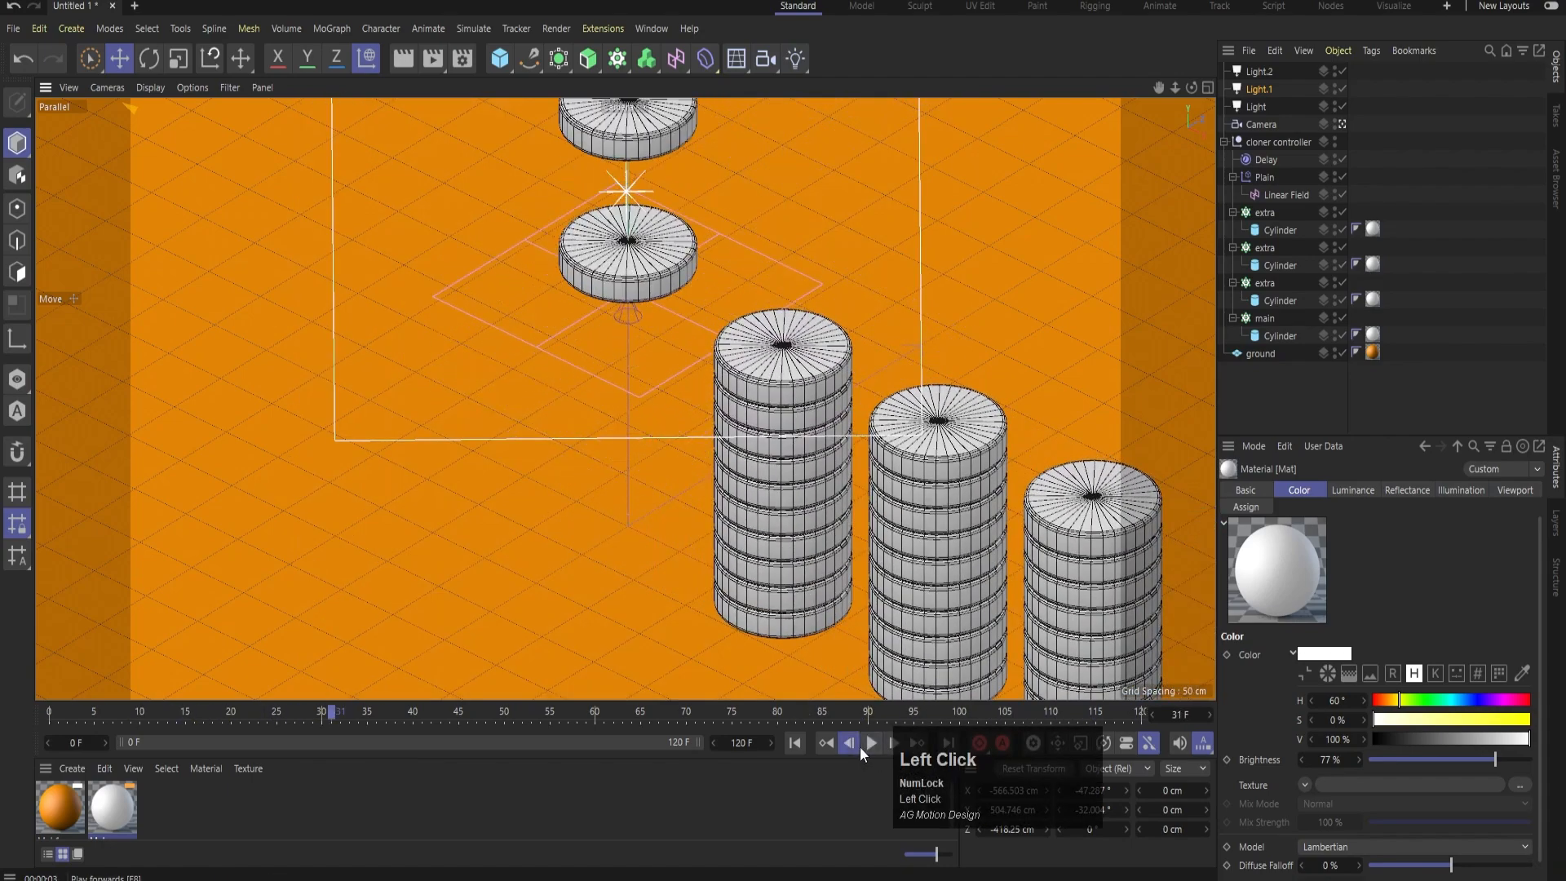
{"action": "left_click", "coordinate": [858, 745]}
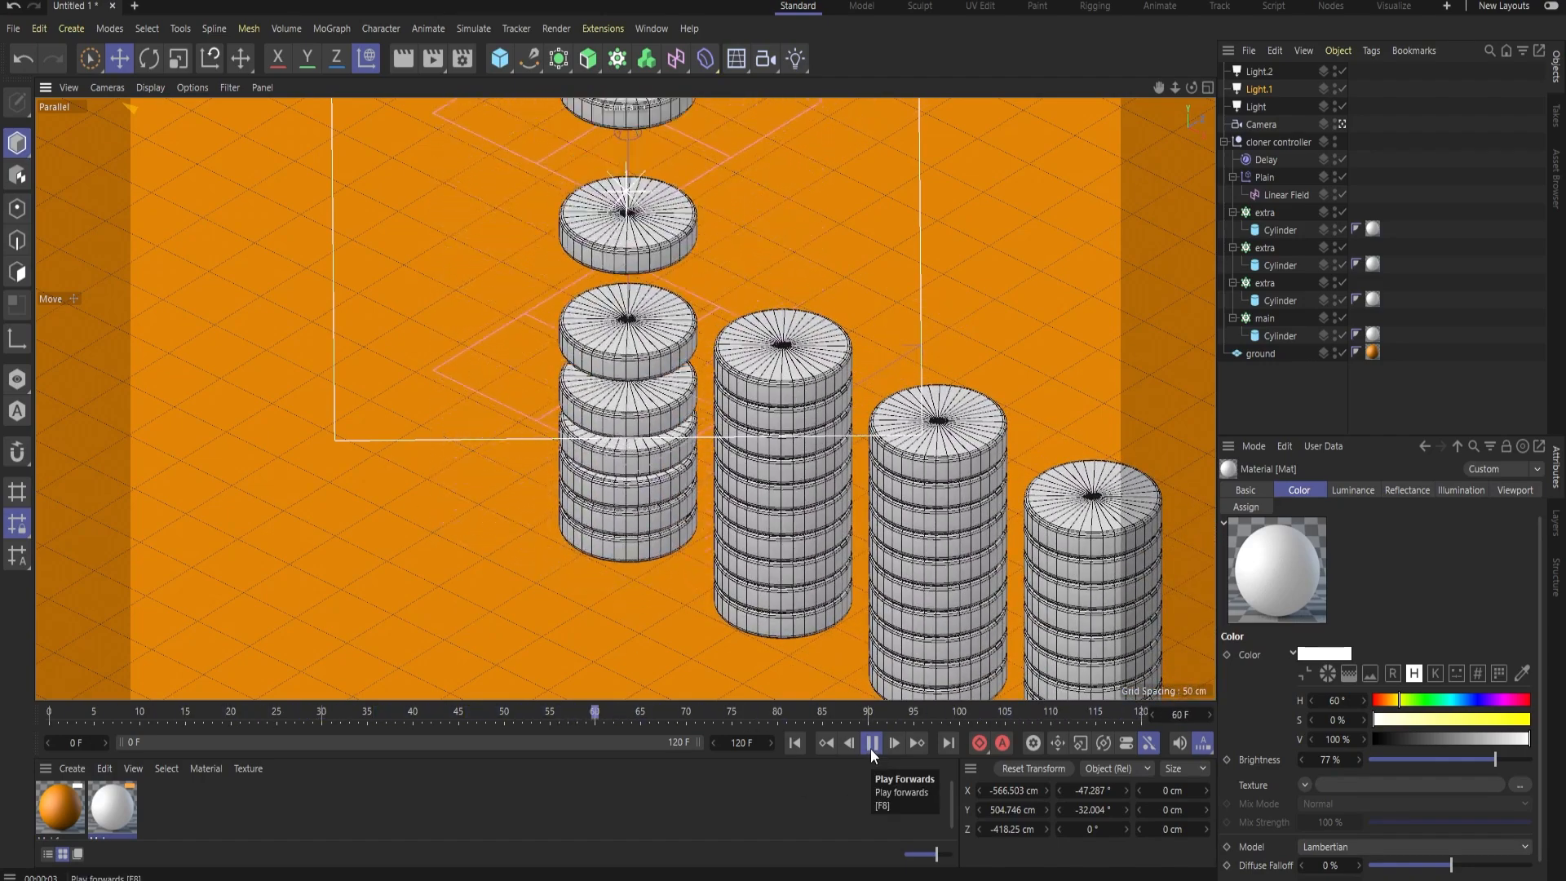
{"action": "left_click", "coordinate": [872, 742]}
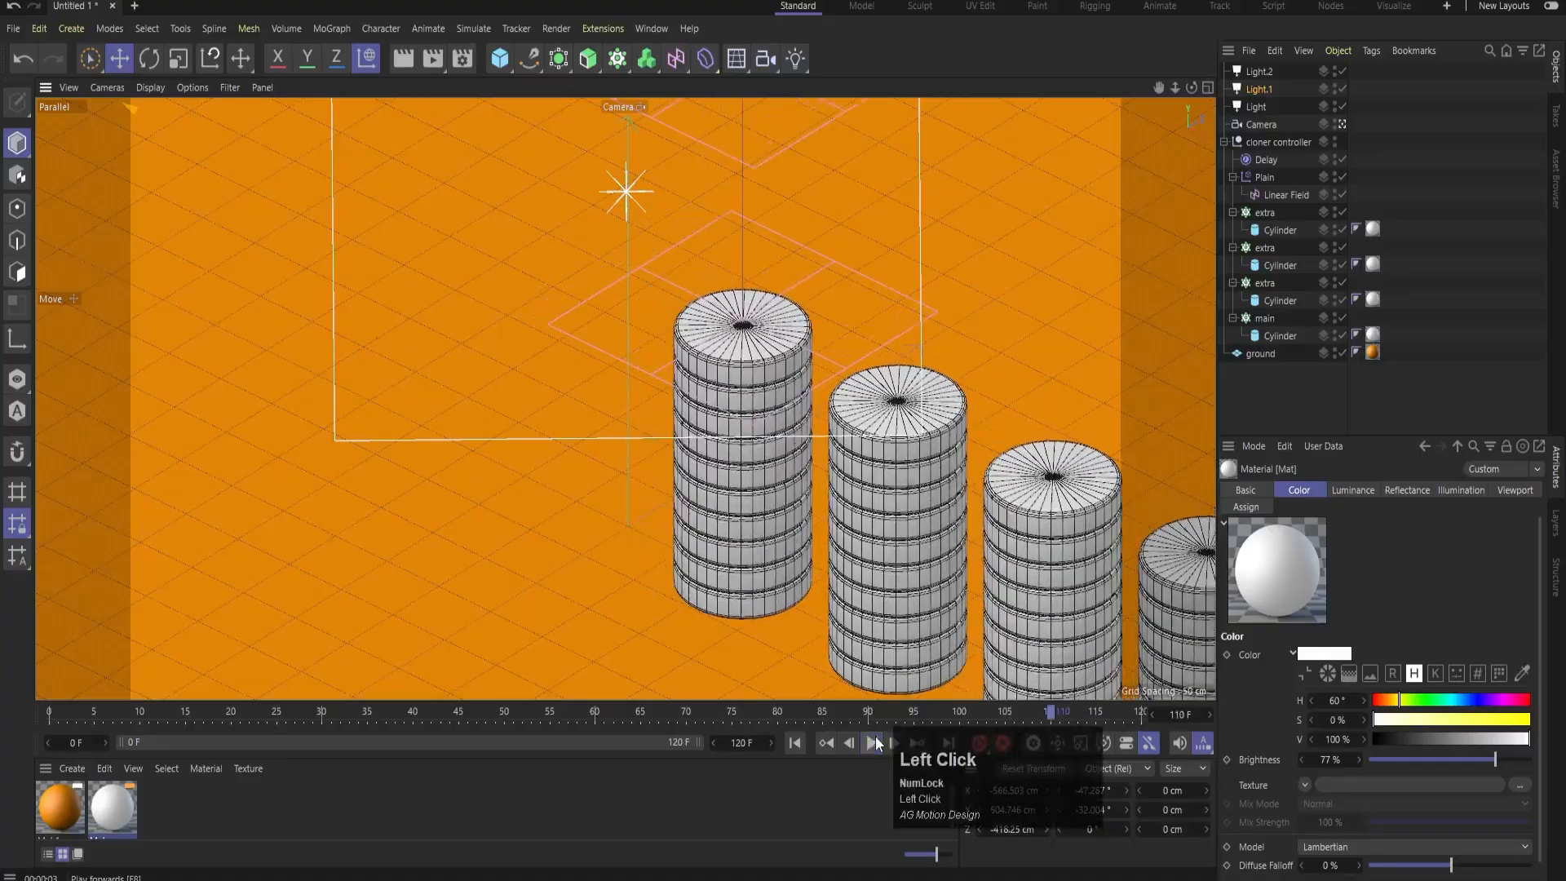